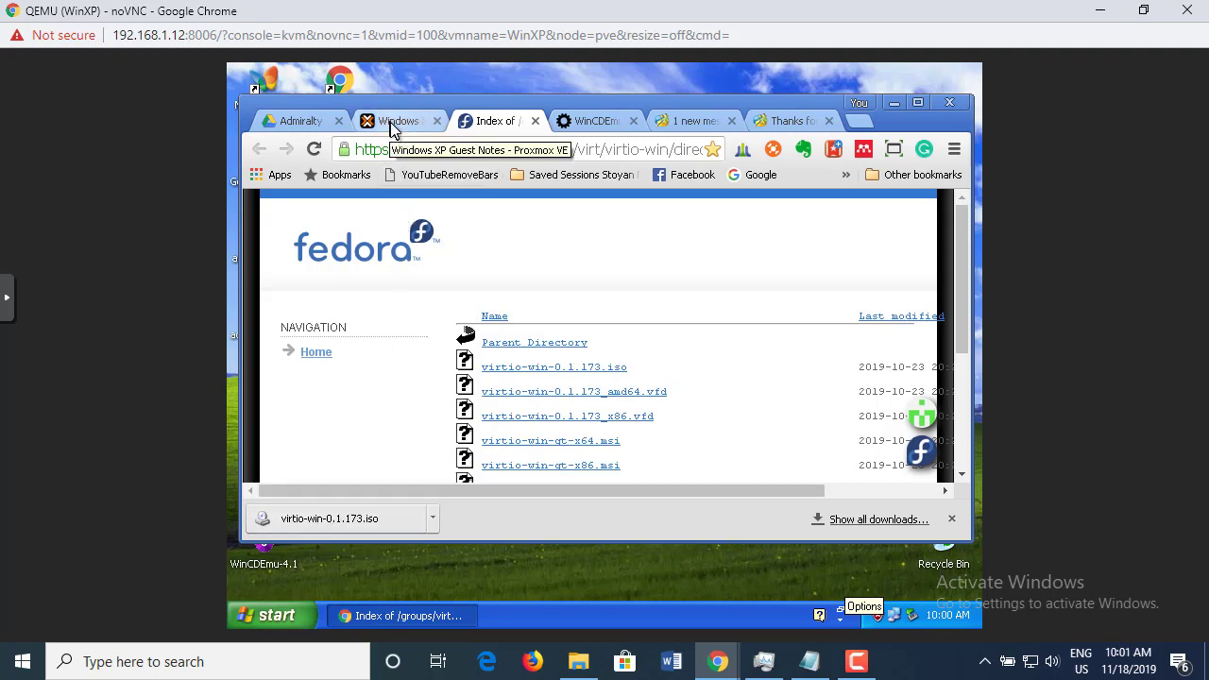
- Show the downloaded virtio-win-0.1.173.iso in its folder and look at it alongside the pw11-free installer
{"action": "right_click", "coordinate": [314, 516]}
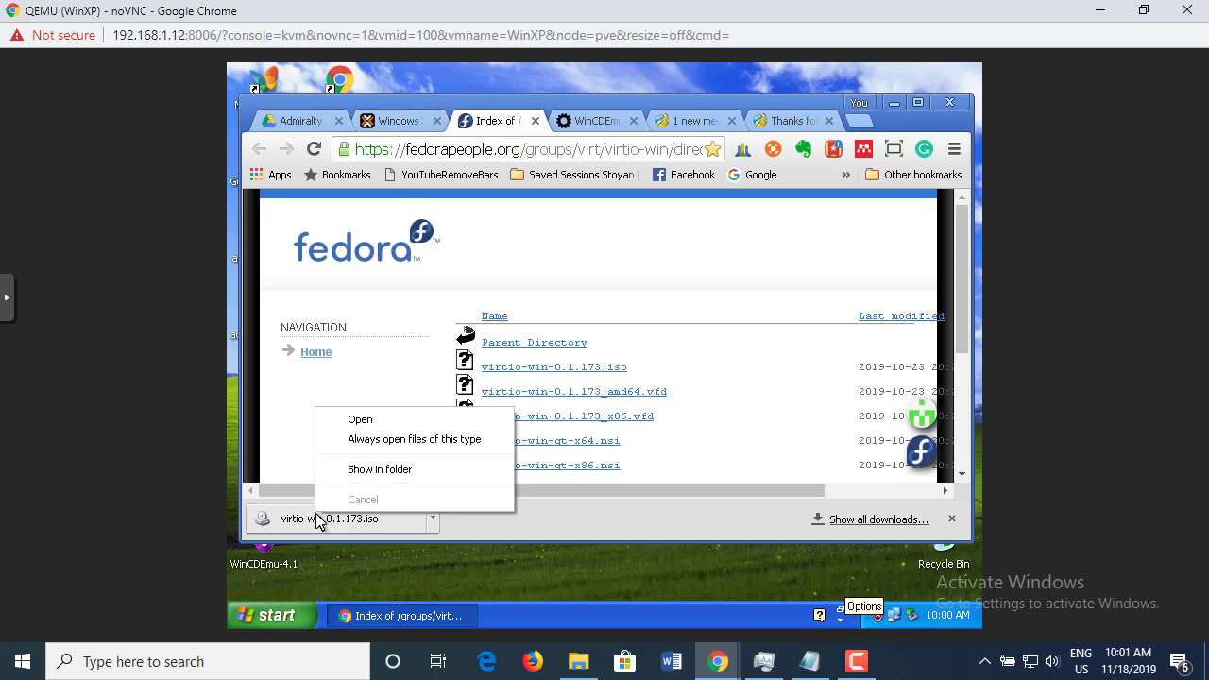
{"action": "left_click", "coordinate": [349, 475]}
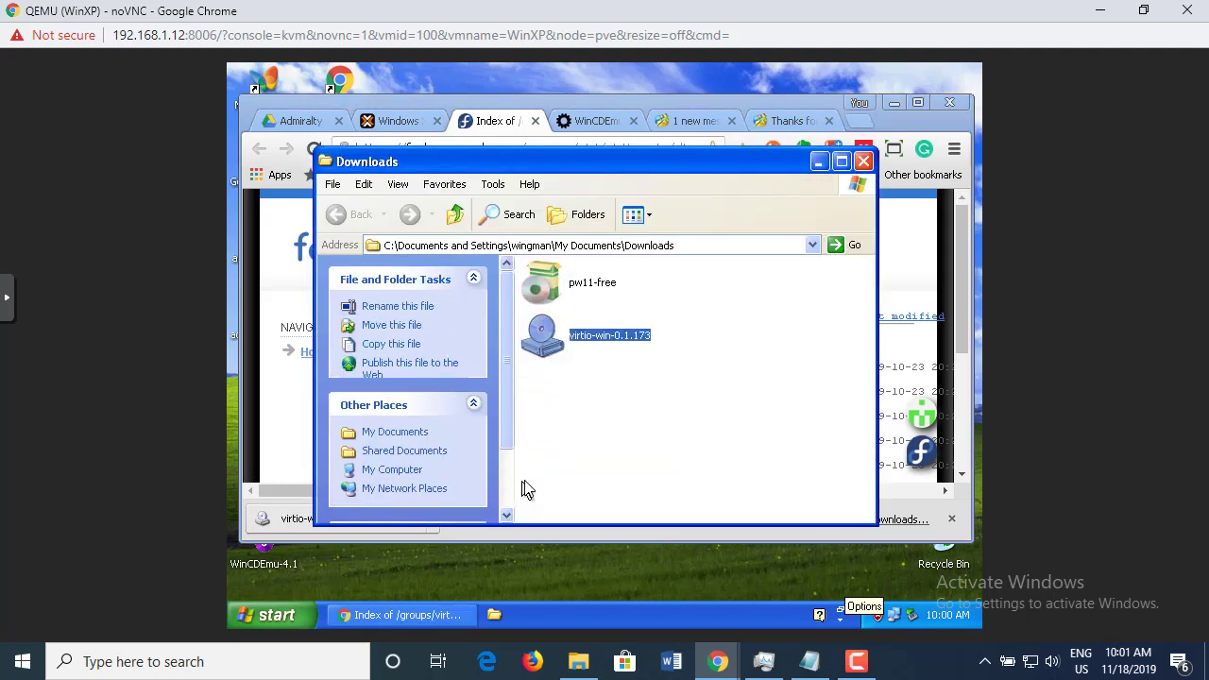
{"action": "left_click", "coordinate": [587, 283]}
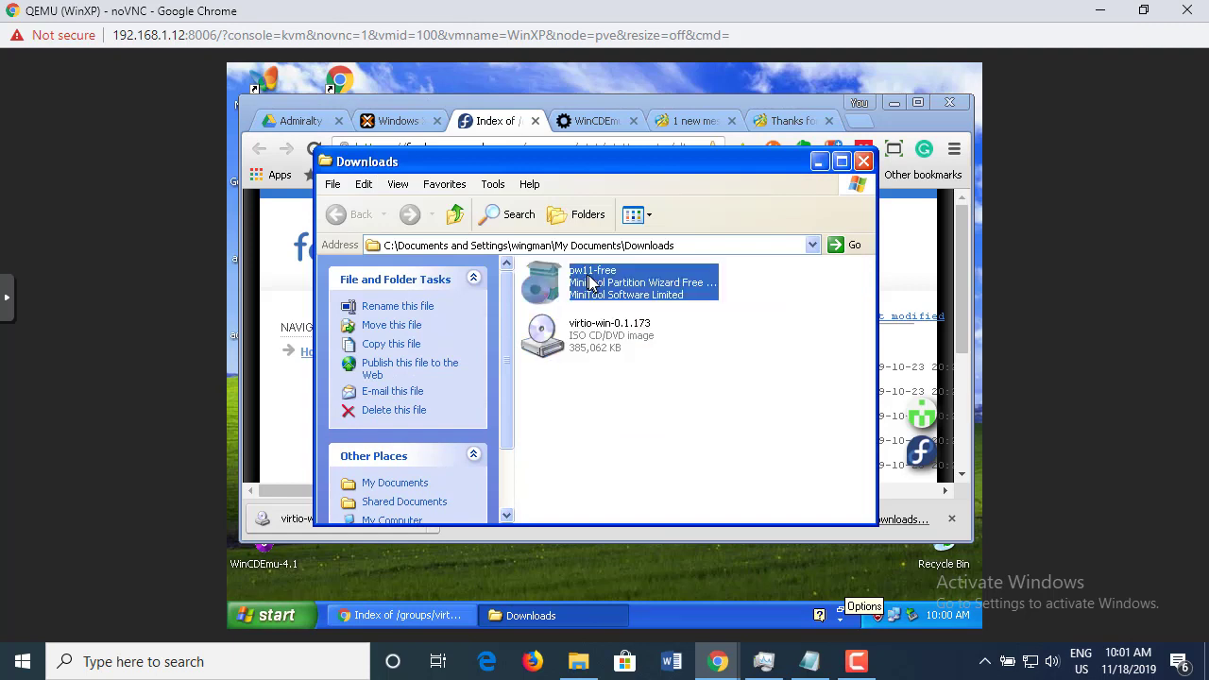
{"action": "left_click", "coordinate": [584, 342]}
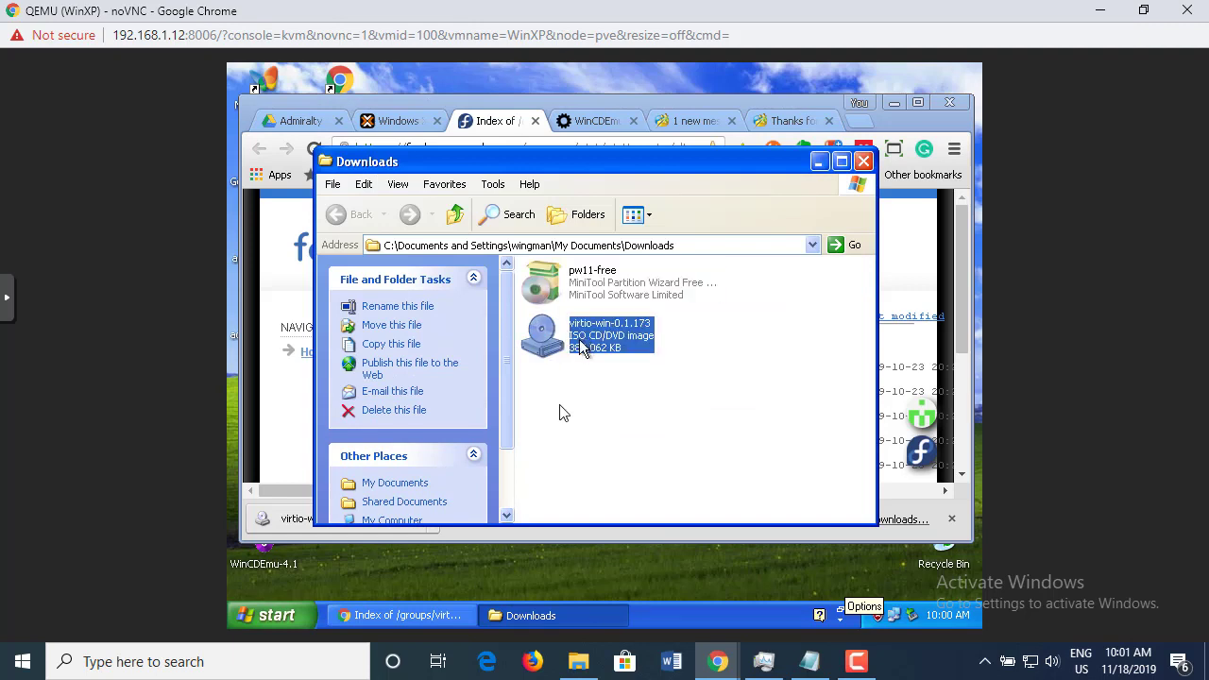
{"action": "left_click", "coordinate": [581, 288]}
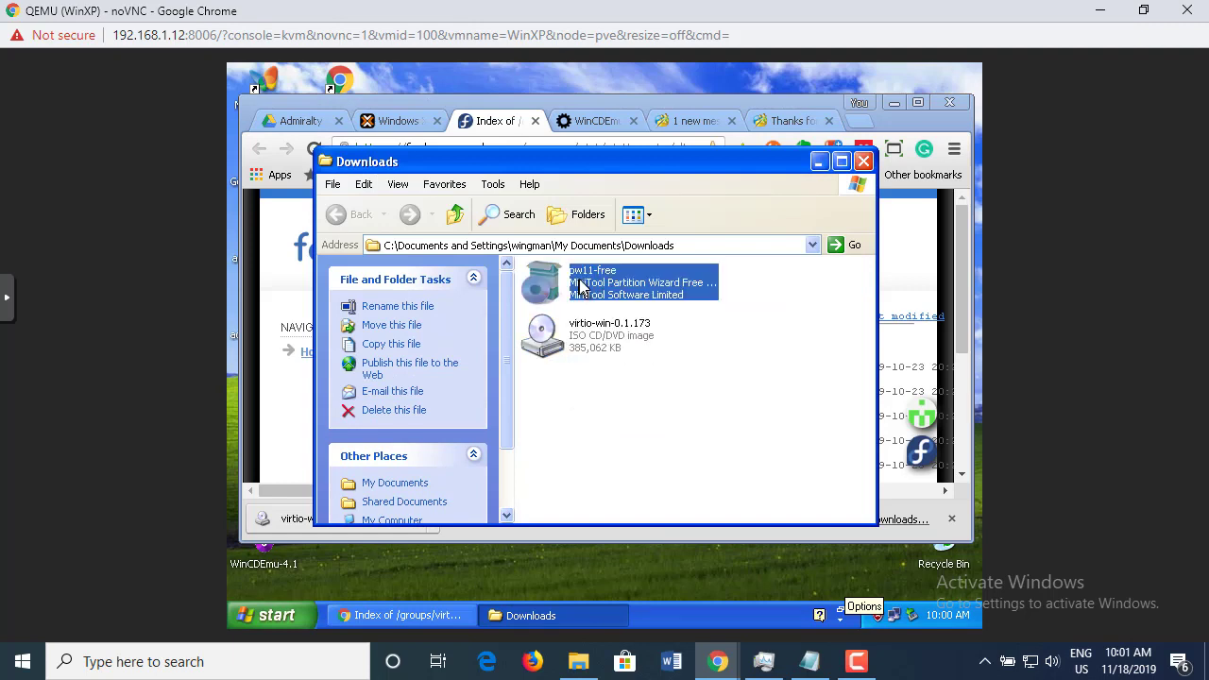
- View the MiniTool Partition Wizard page in the guest's browser, and return to the virtio-win-0.1.173 image in Downloads
{"action": "left_click", "coordinate": [689, 131]}
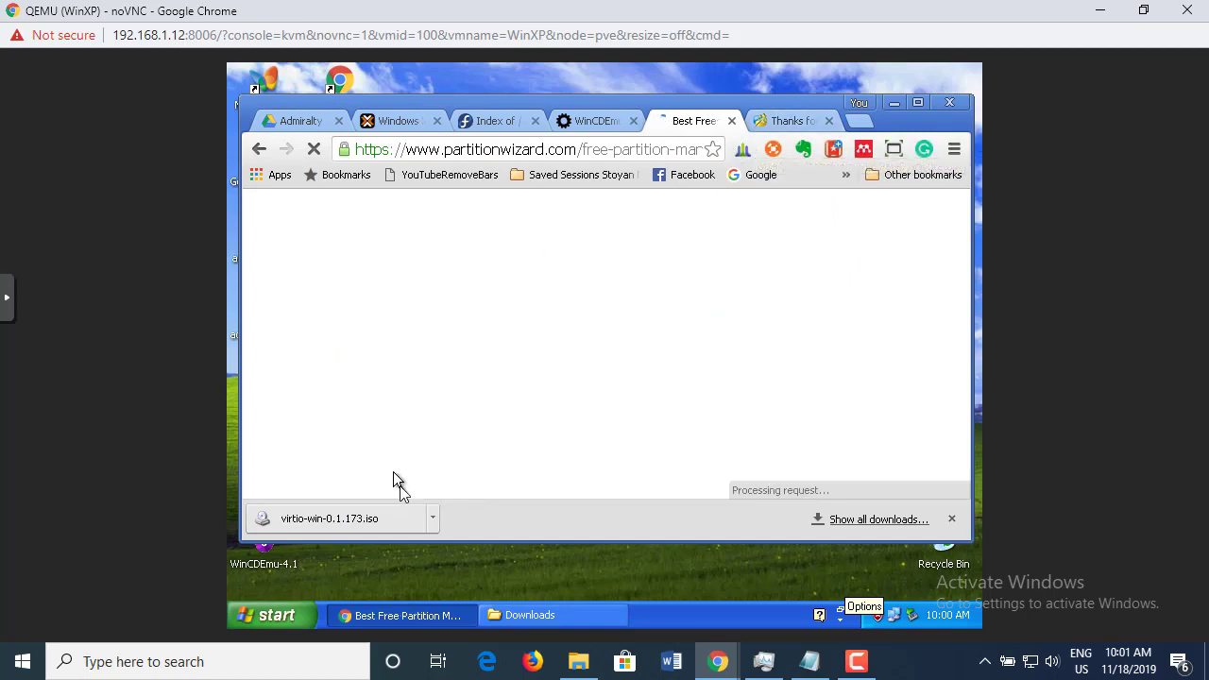
{"action": "left_click", "coordinate": [526, 616]}
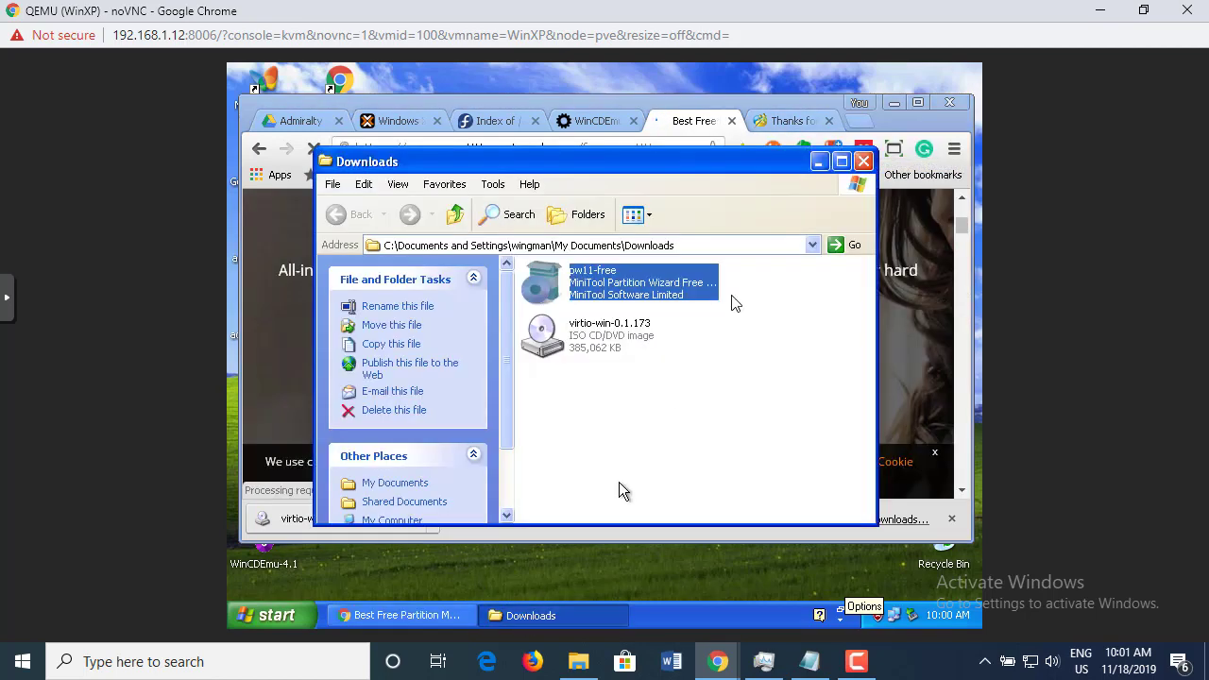
{"action": "left_click", "coordinate": [583, 345]}
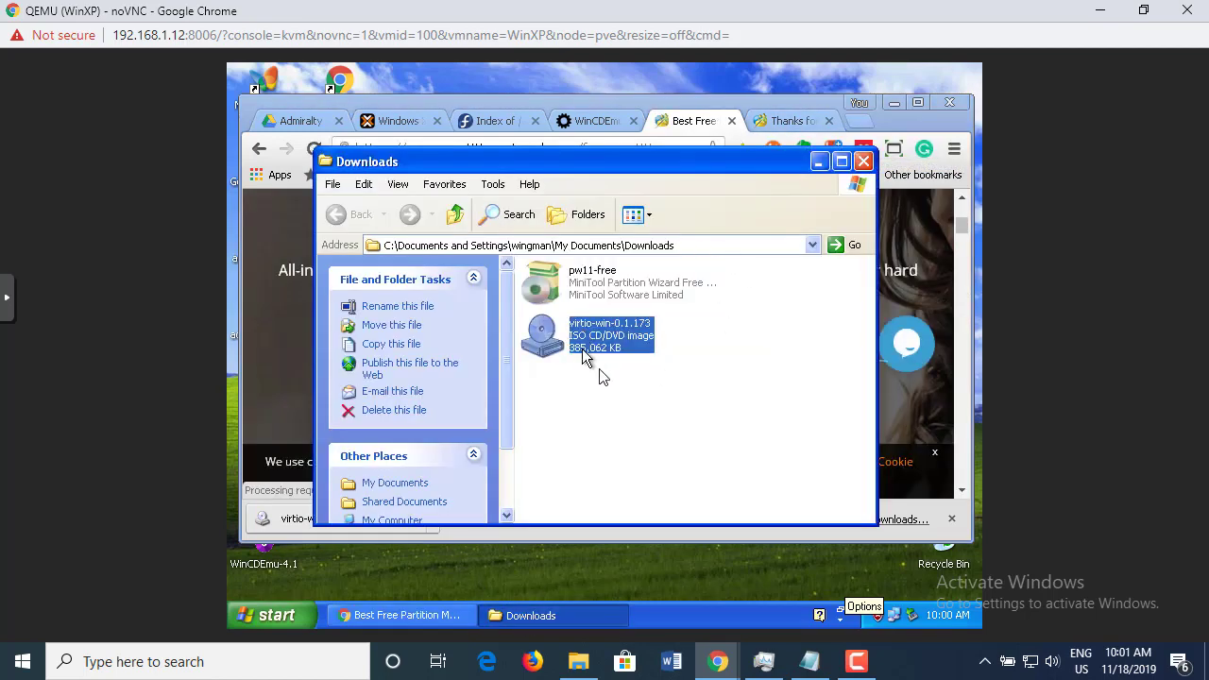
- Minimize the Downloads and browser windows and view the details of the WinCDEmu-4.1 installer on the desktop
{"action": "left_click", "coordinate": [819, 161]}
{"action": "left_click", "coordinate": [893, 104]}
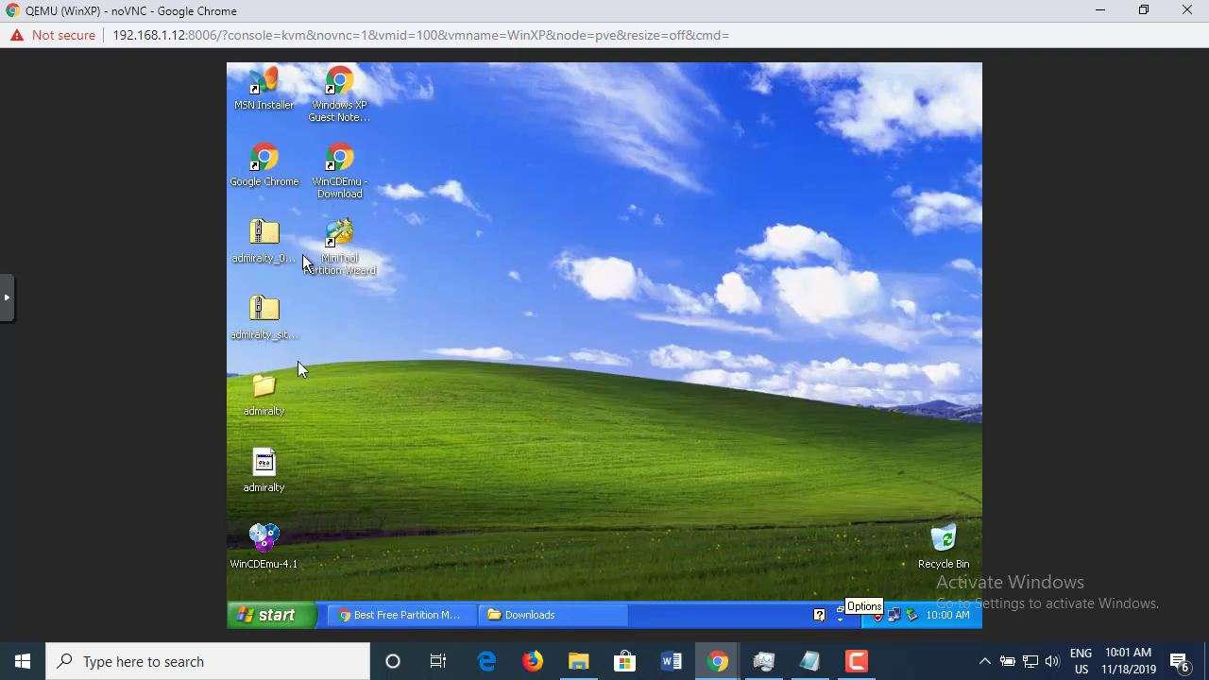
{"action": "left_click", "coordinate": [257, 540]}
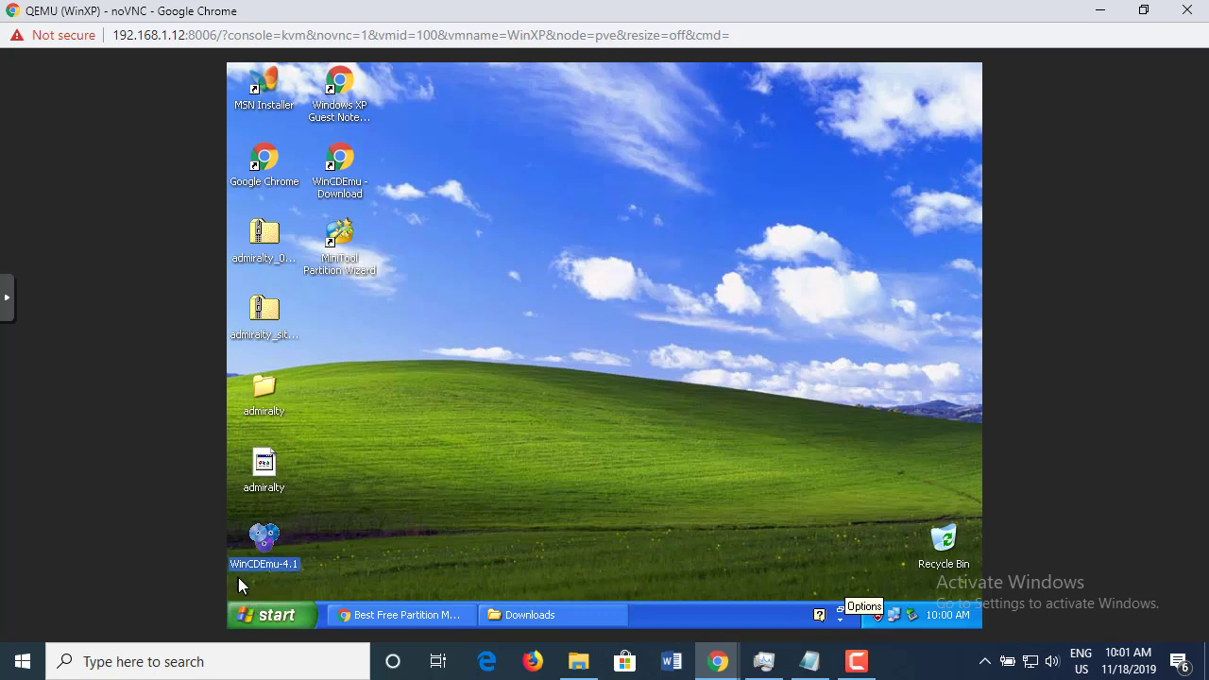
{"action": "mouse_move", "coordinate": [264, 548]}
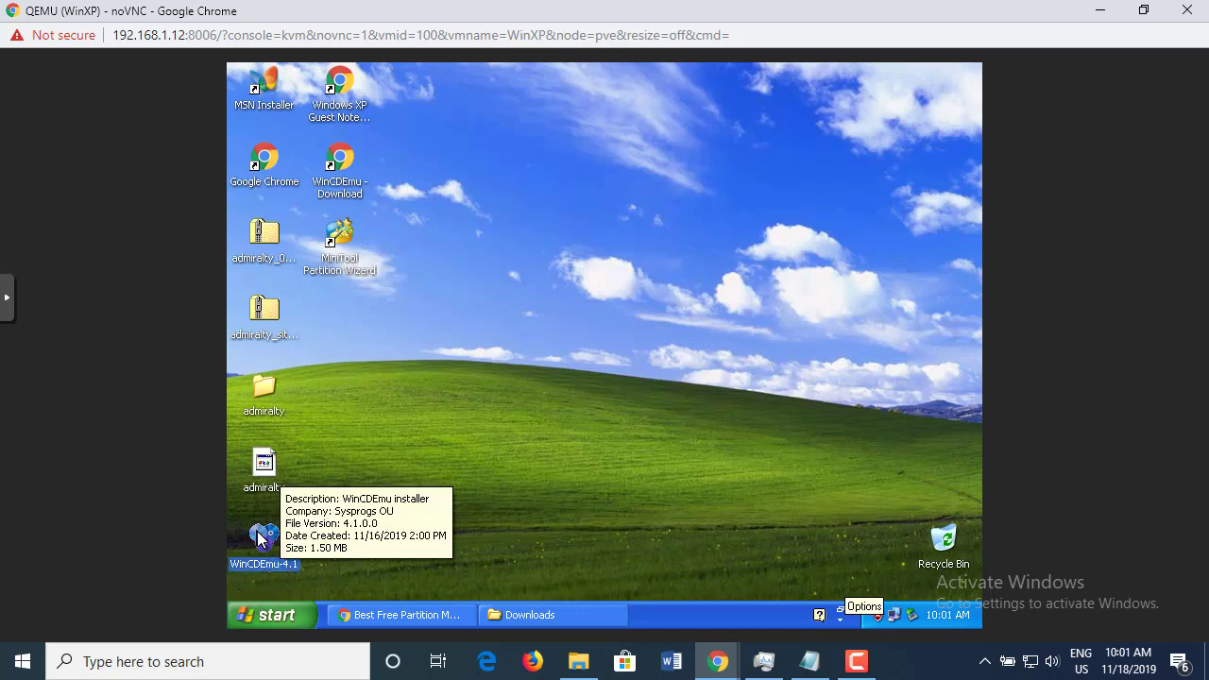
{"action": "left_click", "coordinate": [368, 401]}
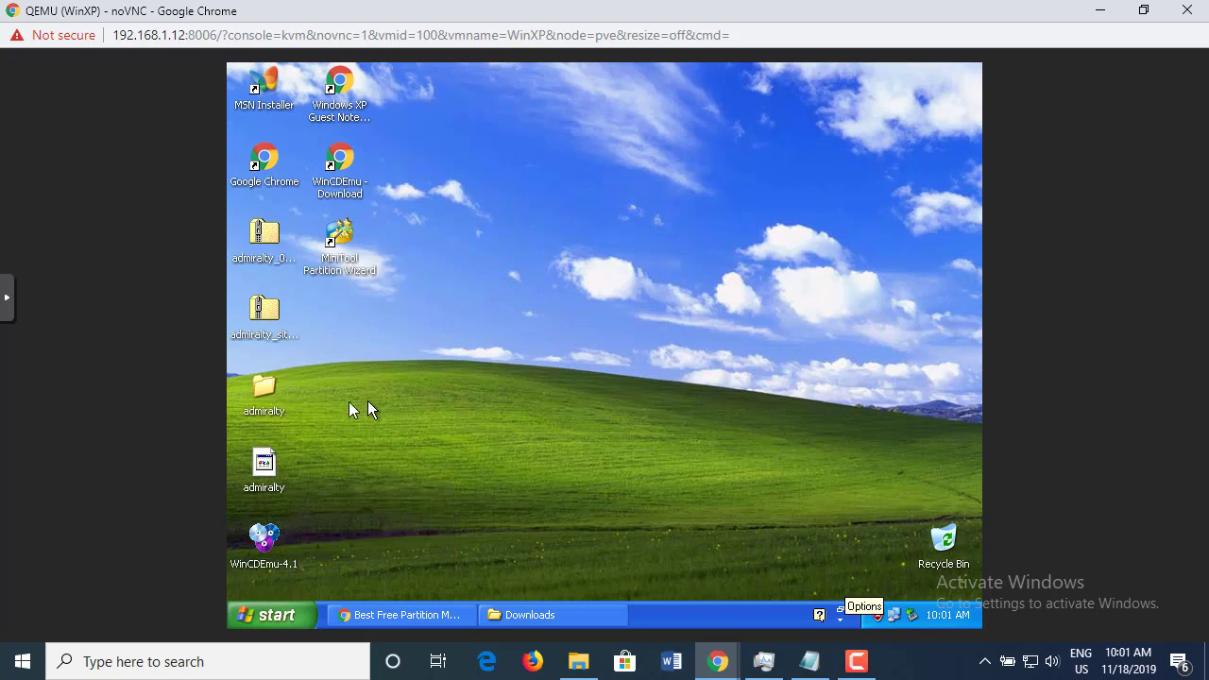
- Open Local Disk (C:) from My Computer, show its hidden contents for inspection, and close the window
{"action": "left_click", "coordinate": [276, 615]}
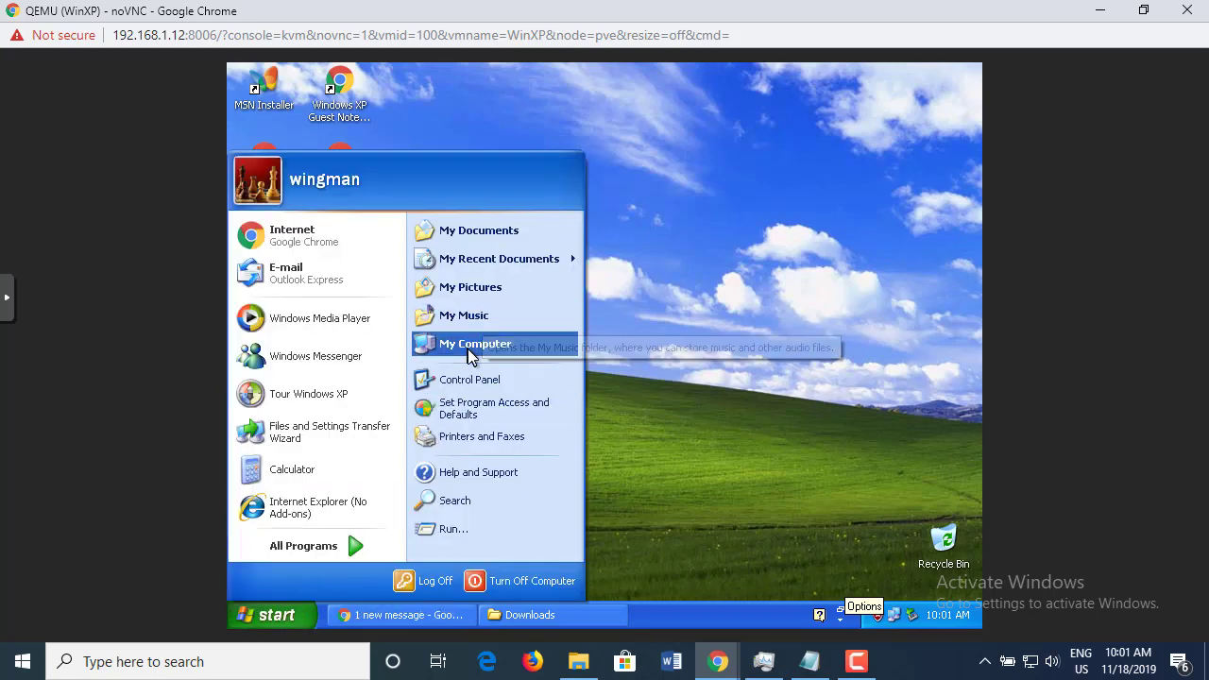
{"action": "left_click", "coordinate": [468, 344]}
{"action": "double_click", "coordinate": [588, 516]}
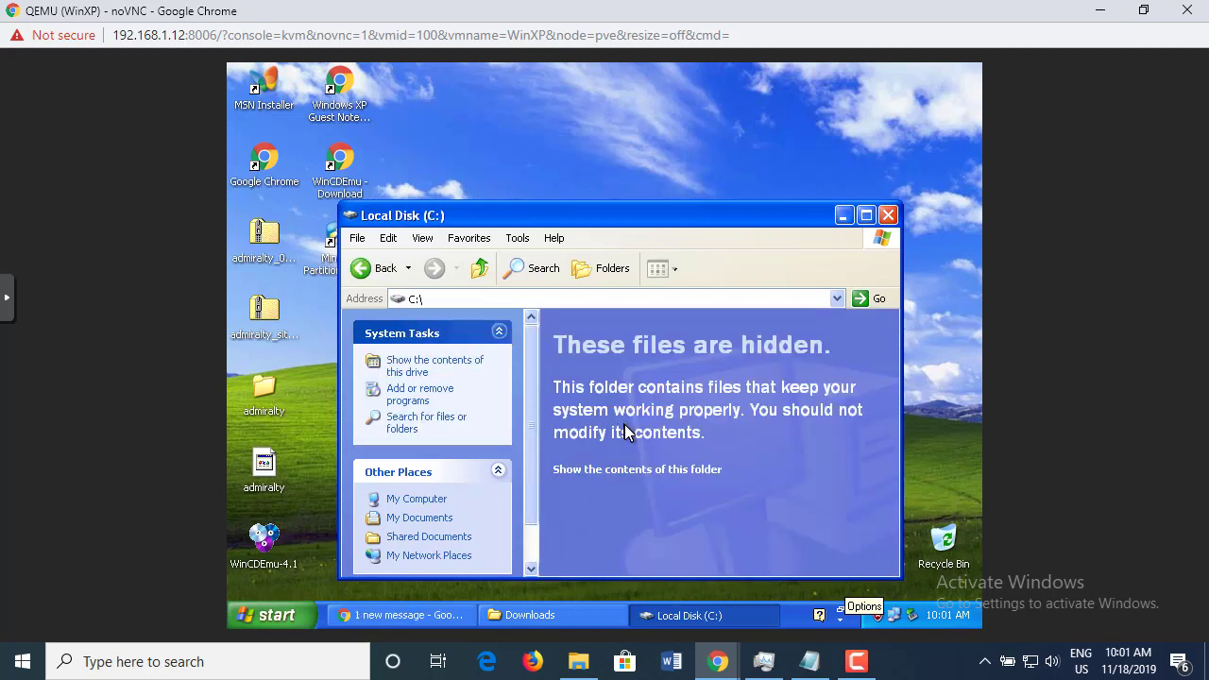
{"action": "left_click_drag", "start_coordinate": [667, 206], "coordinate": [654, 113]}
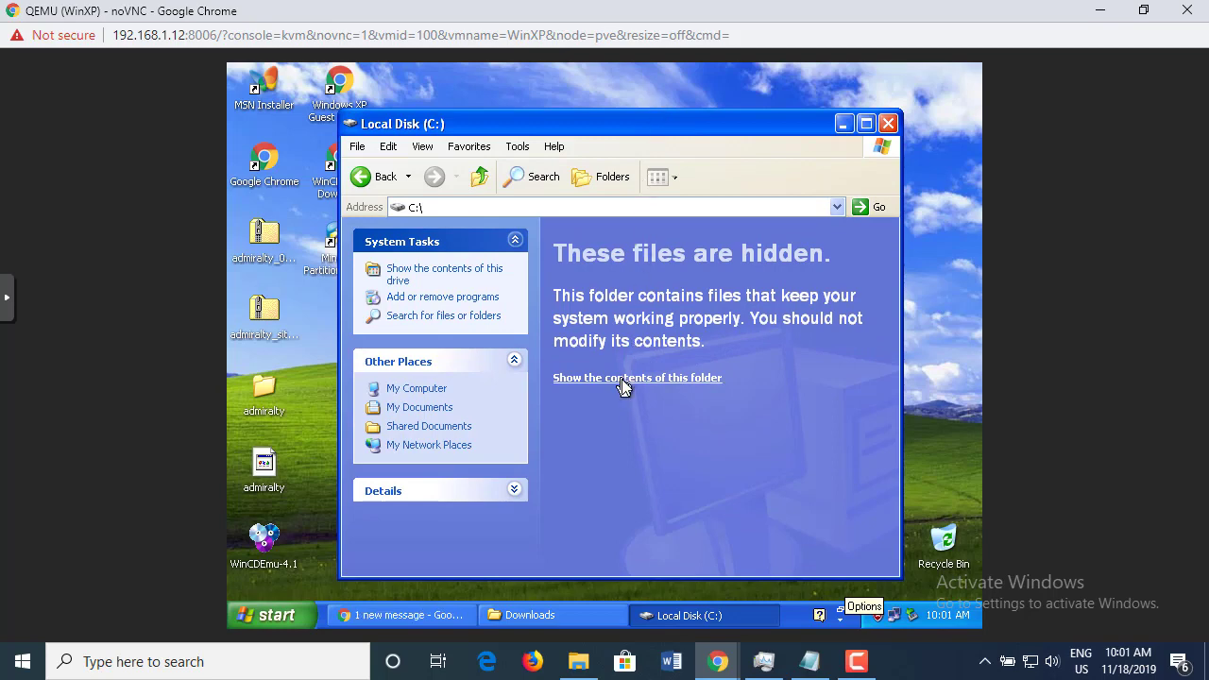
{"action": "left_click", "coordinate": [622, 379]}
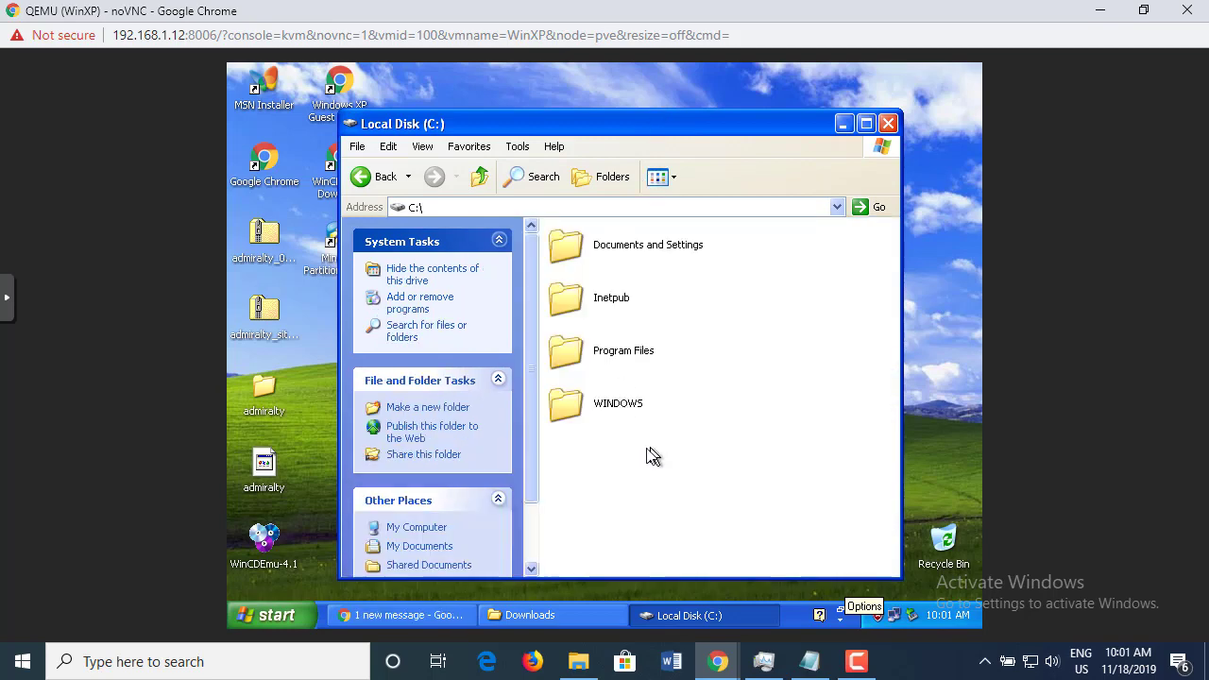
{"action": "left_click", "coordinate": [888, 123]}
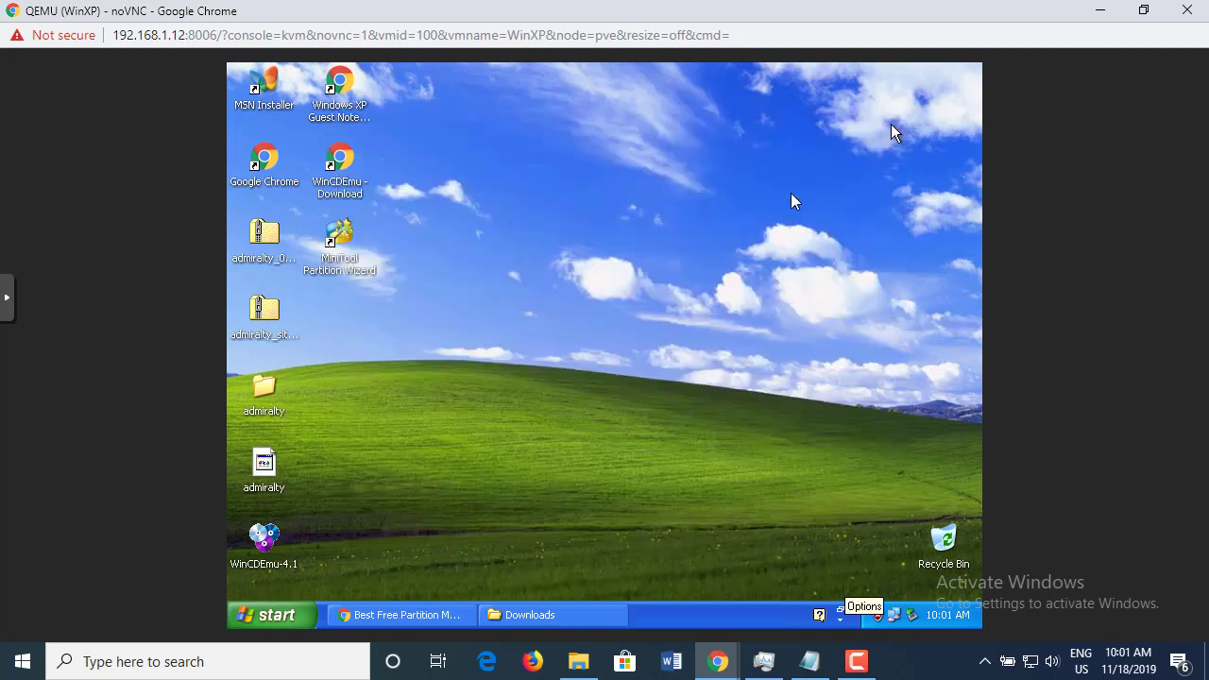
{"action": "left_click", "coordinate": [271, 539]}
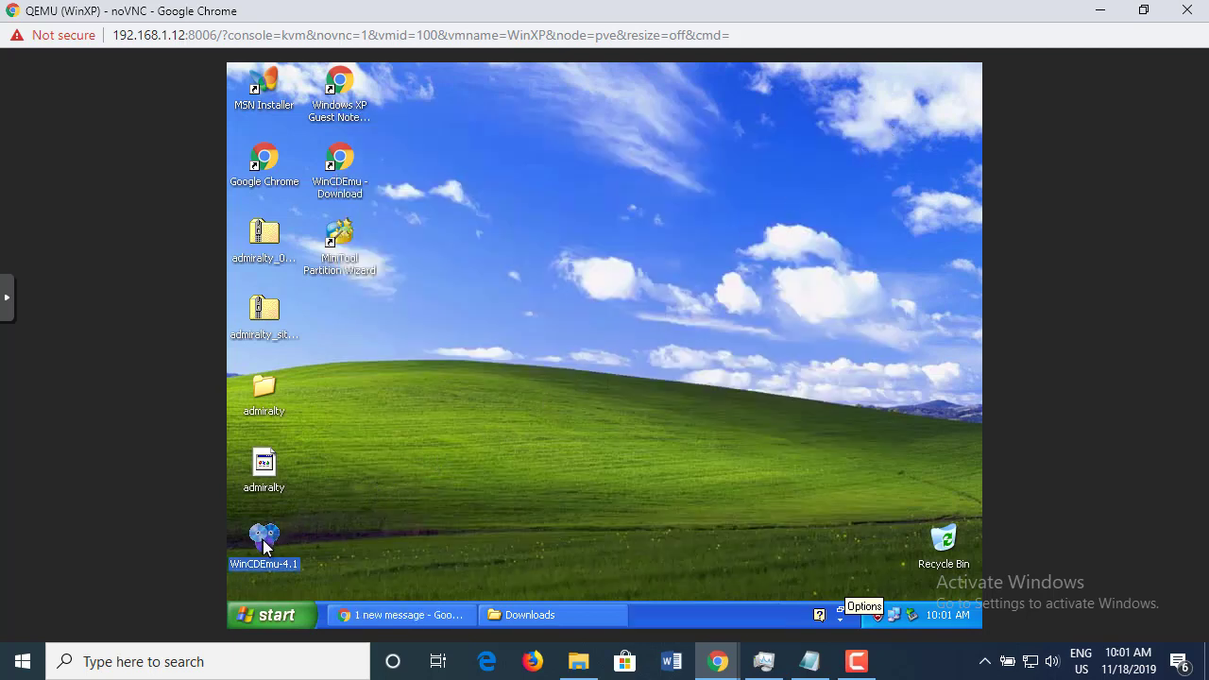
{"action": "left_click", "coordinate": [511, 481]}
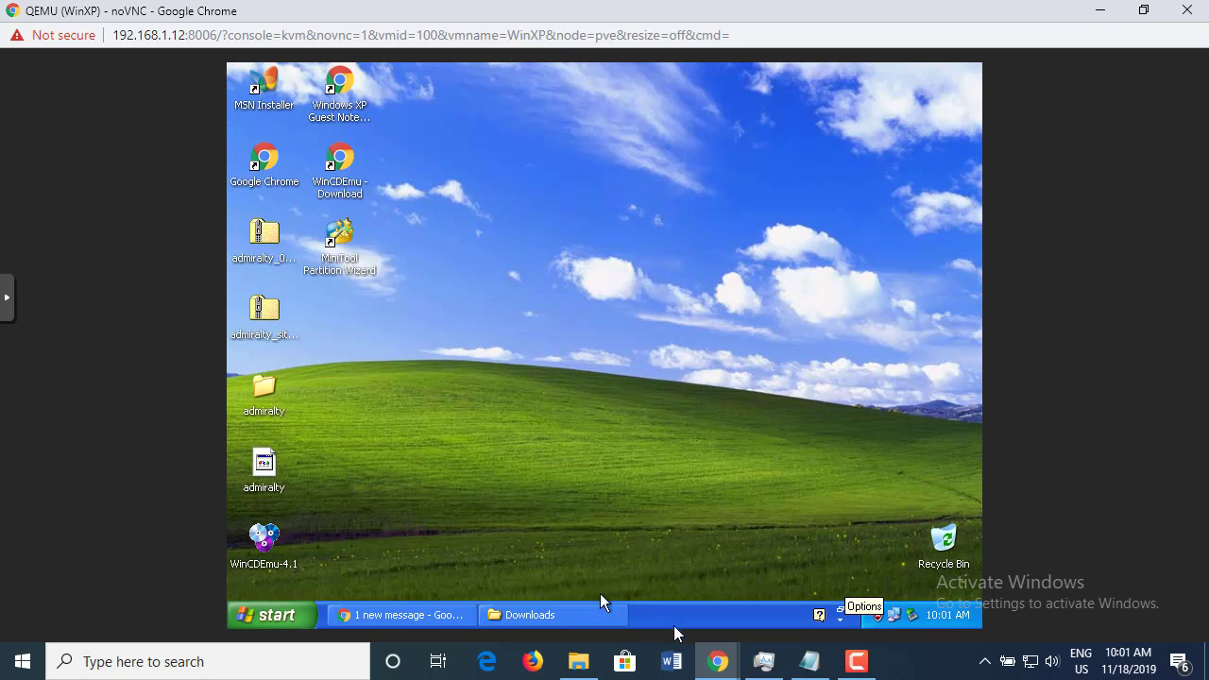
- Consult the Windows XP Guest Notes wiki page, highlight the instruction "Shut down the XP VM.", and return to the virtual machine console
{"action": "mouse_move", "coordinate": [723, 668]}
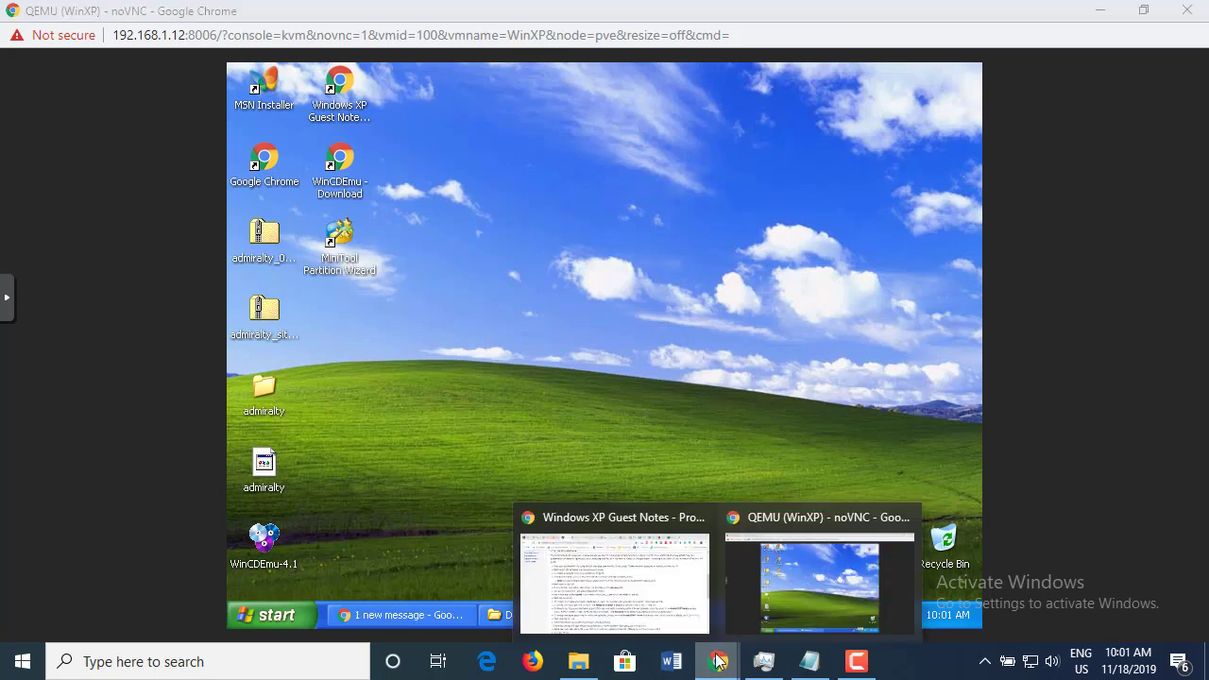
{"action": "left_click", "coordinate": [664, 581]}
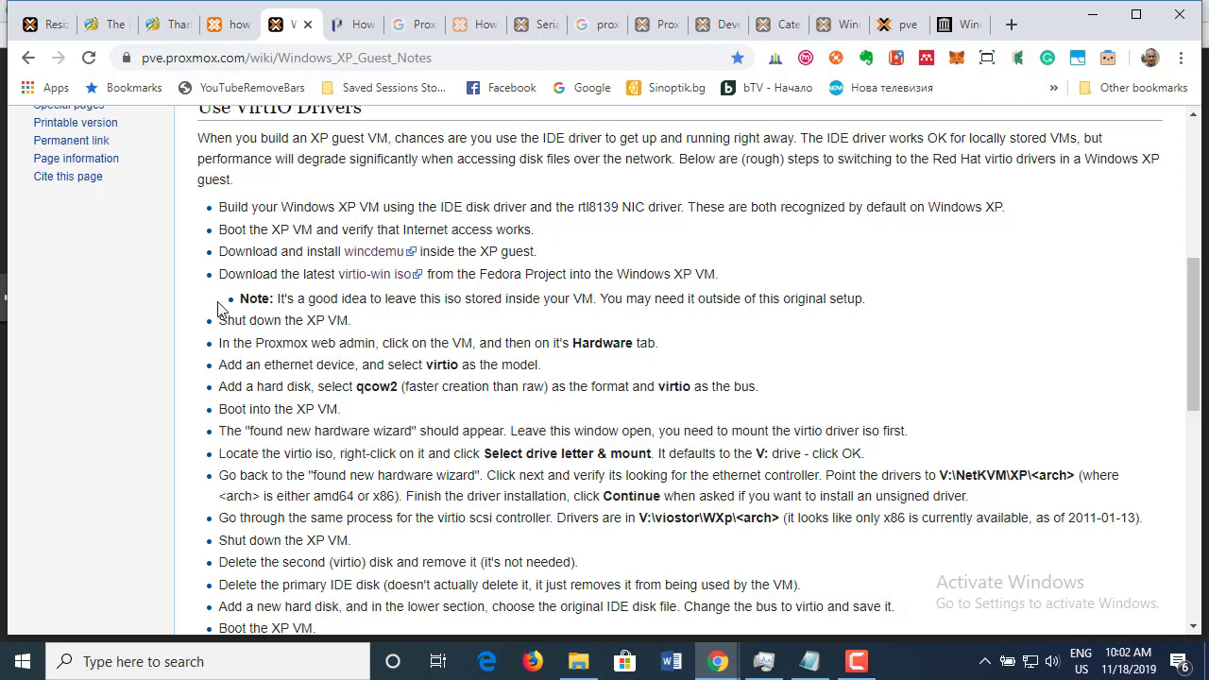
{"action": "left_click_drag", "start_coordinate": [217, 326], "coordinate": [361, 321]}
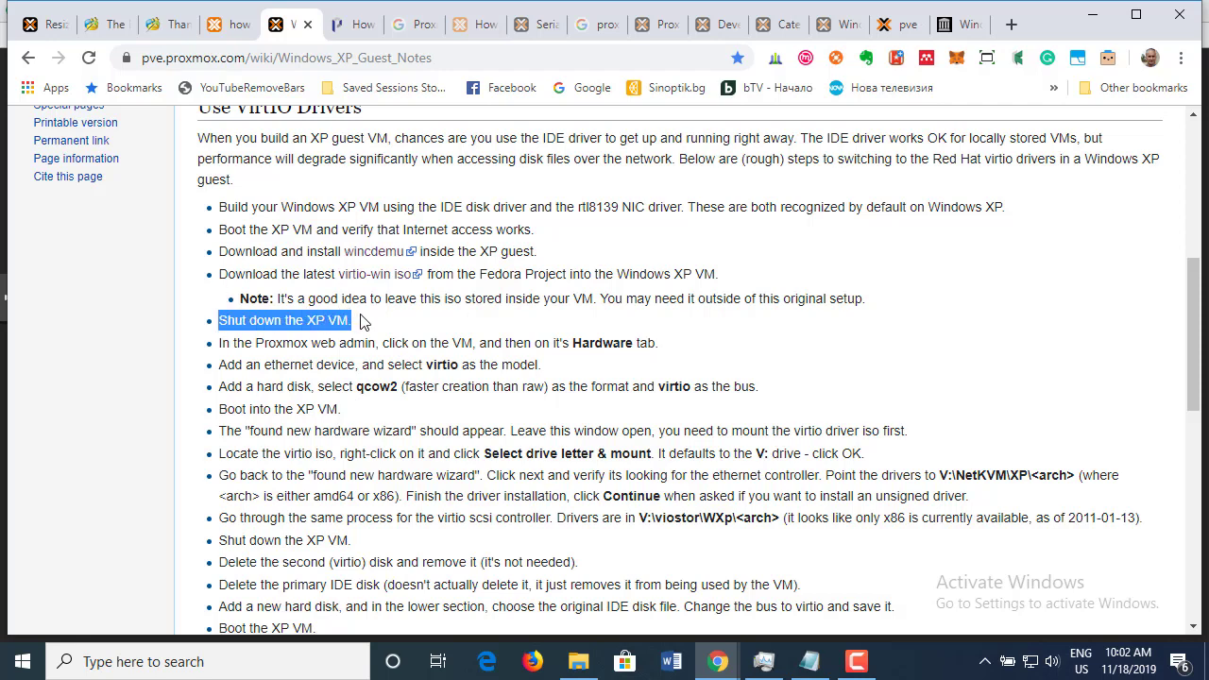
{"action": "left_click", "coordinate": [1091, 29]}
{"action": "left_click", "coordinate": [279, 617]}
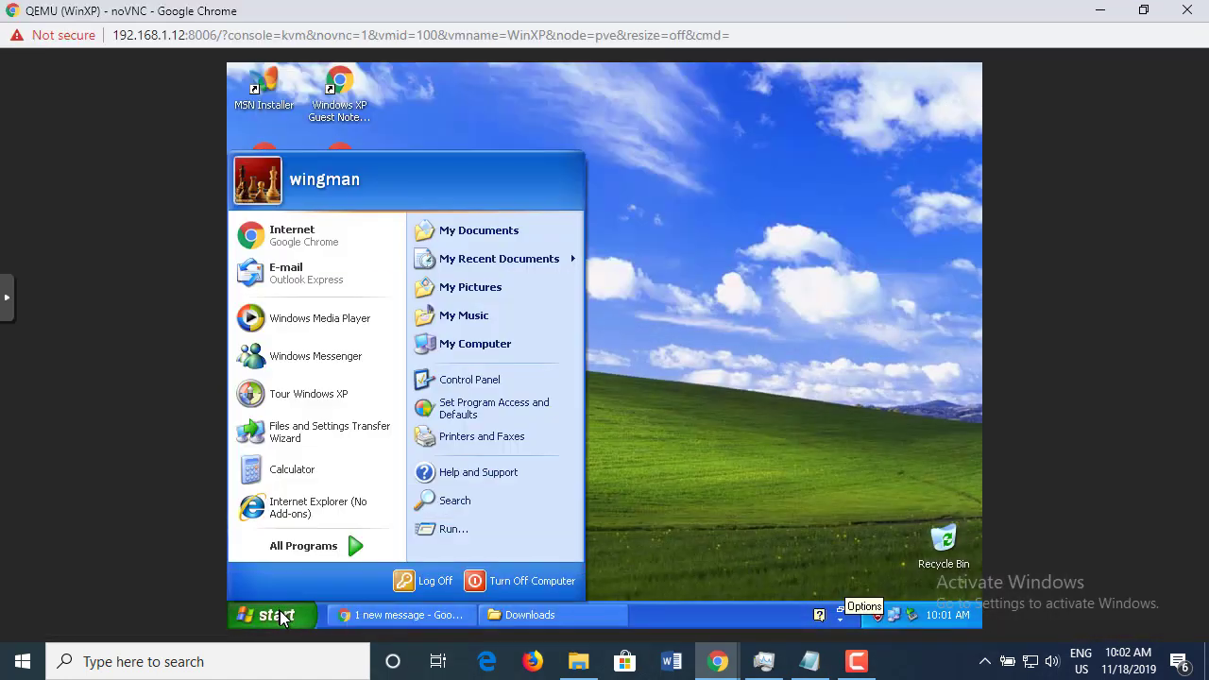
{"action": "left_click", "coordinate": [640, 459]}
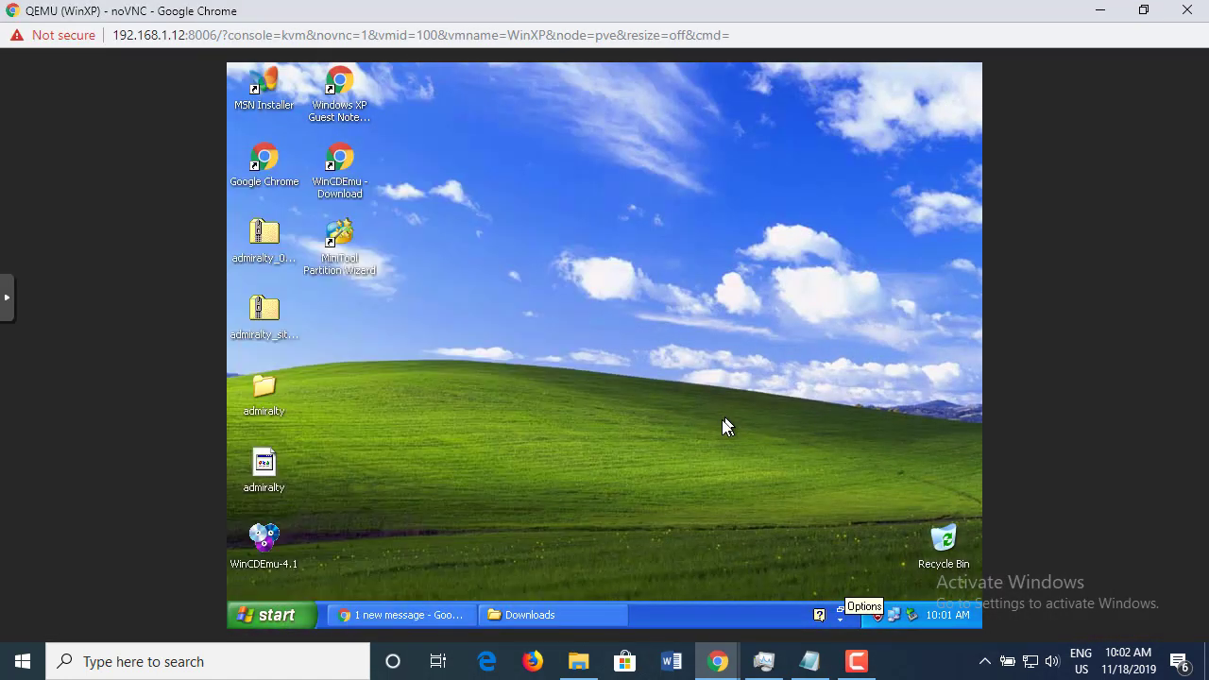
{"action": "left_click", "coordinate": [284, 615]}
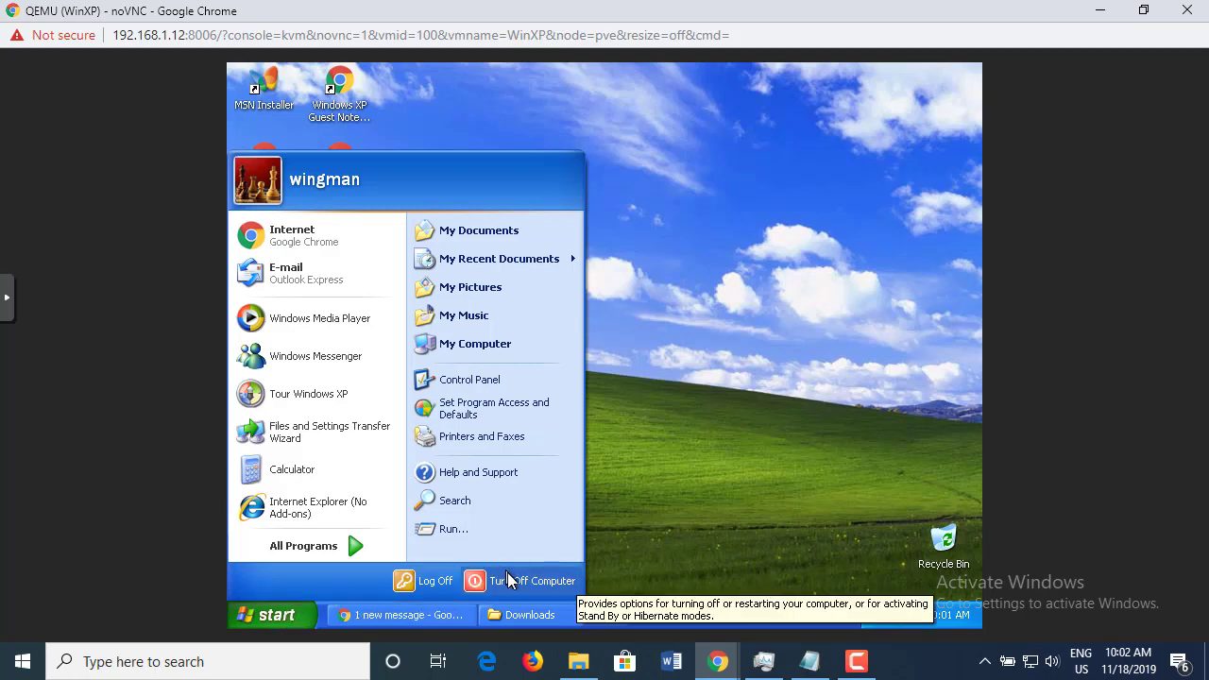
{"action": "left_click", "coordinate": [710, 440]}
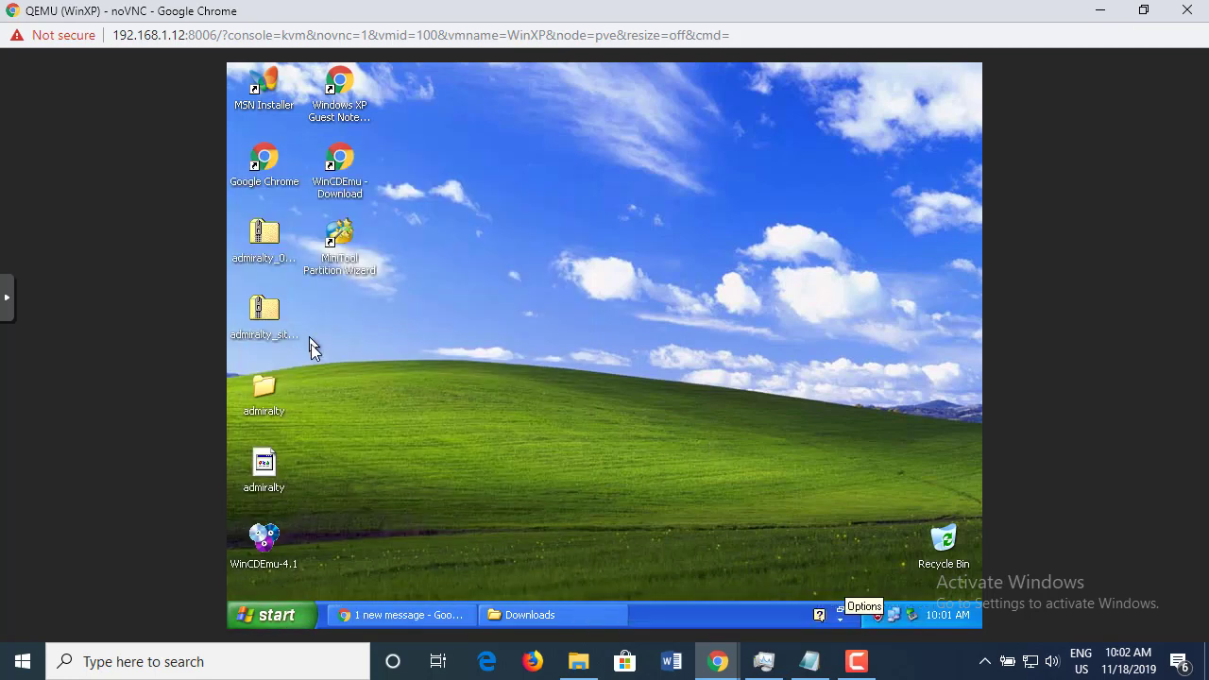
- Open the Downloads folder inside My Documents, check the pw11-free and virtio-win-0.1.173 files, and close the window
{"action": "left_click", "coordinate": [284, 615]}
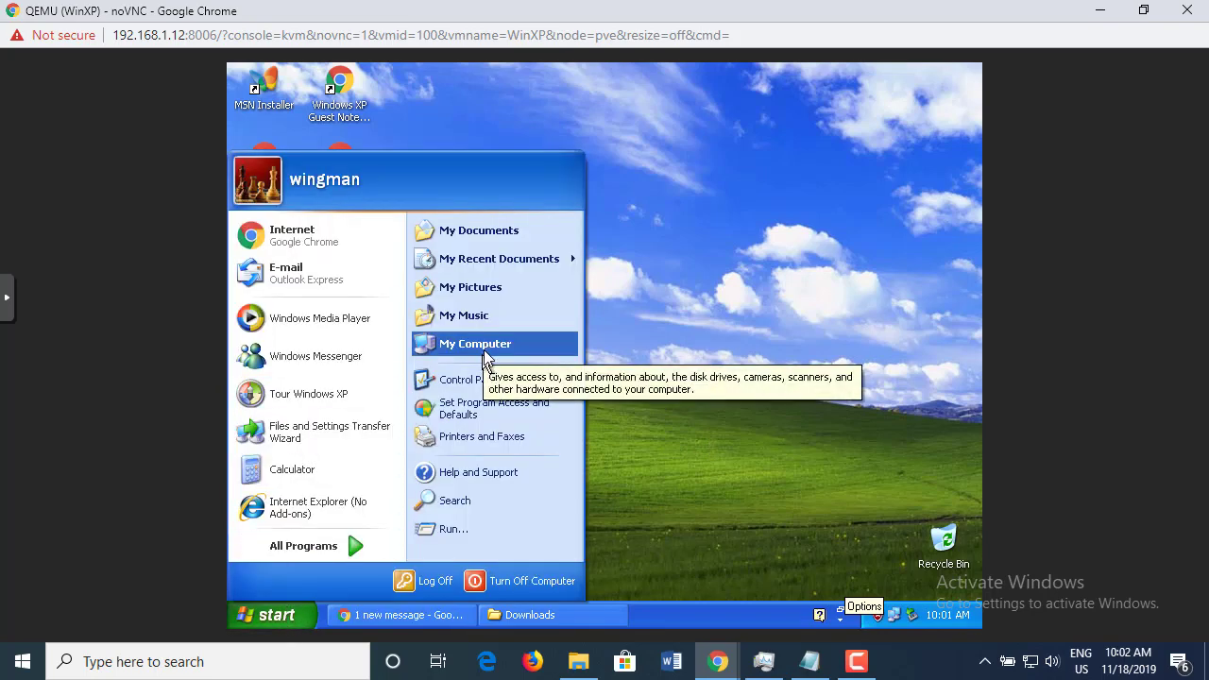
{"action": "left_click", "coordinate": [507, 230]}
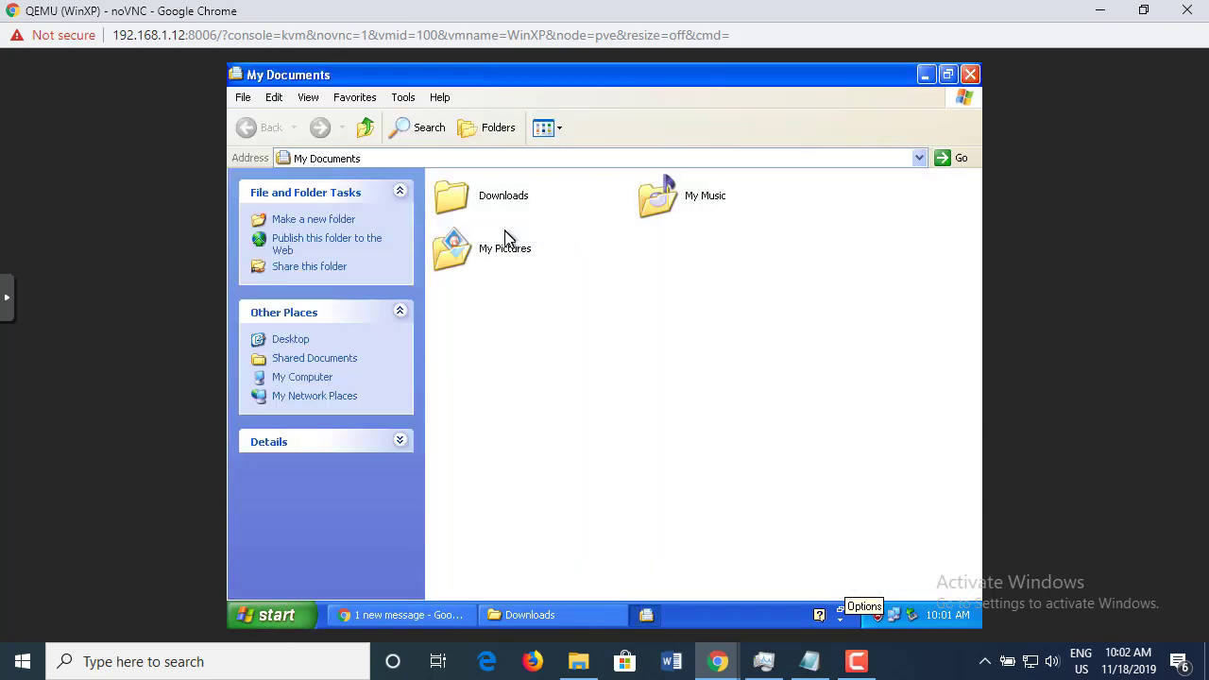
{"action": "left_click", "coordinate": [461, 203]}
{"action": "double_click", "coordinate": [462, 203]}
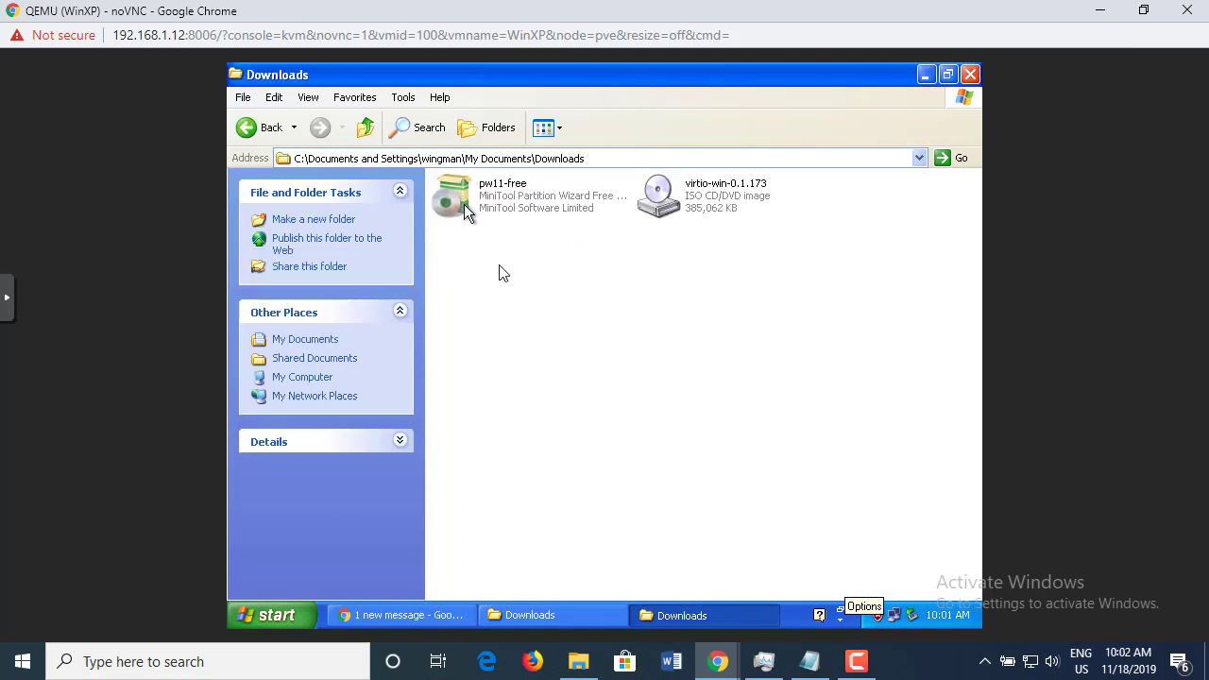
{"action": "left_click", "coordinate": [683, 196]}
{"action": "left_click", "coordinate": [456, 200]}
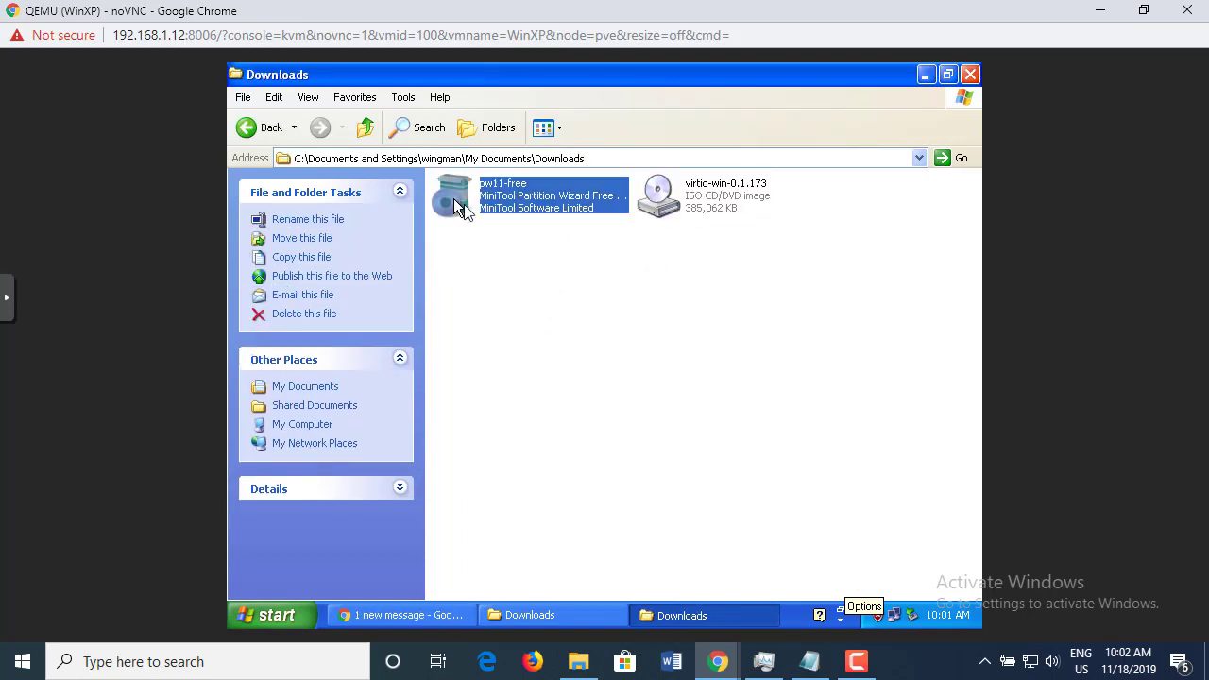
{"action": "left_click", "coordinate": [680, 210]}
{"action": "left_click", "coordinate": [635, 369]}
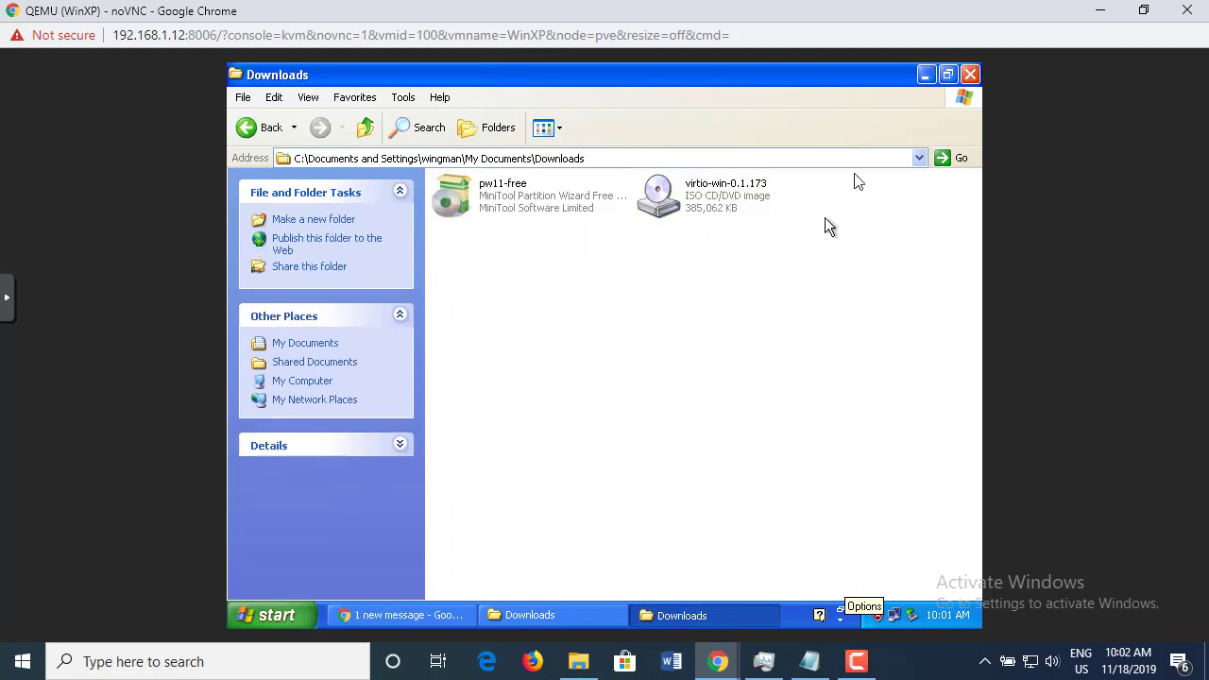
{"action": "left_click", "coordinate": [970, 74]}
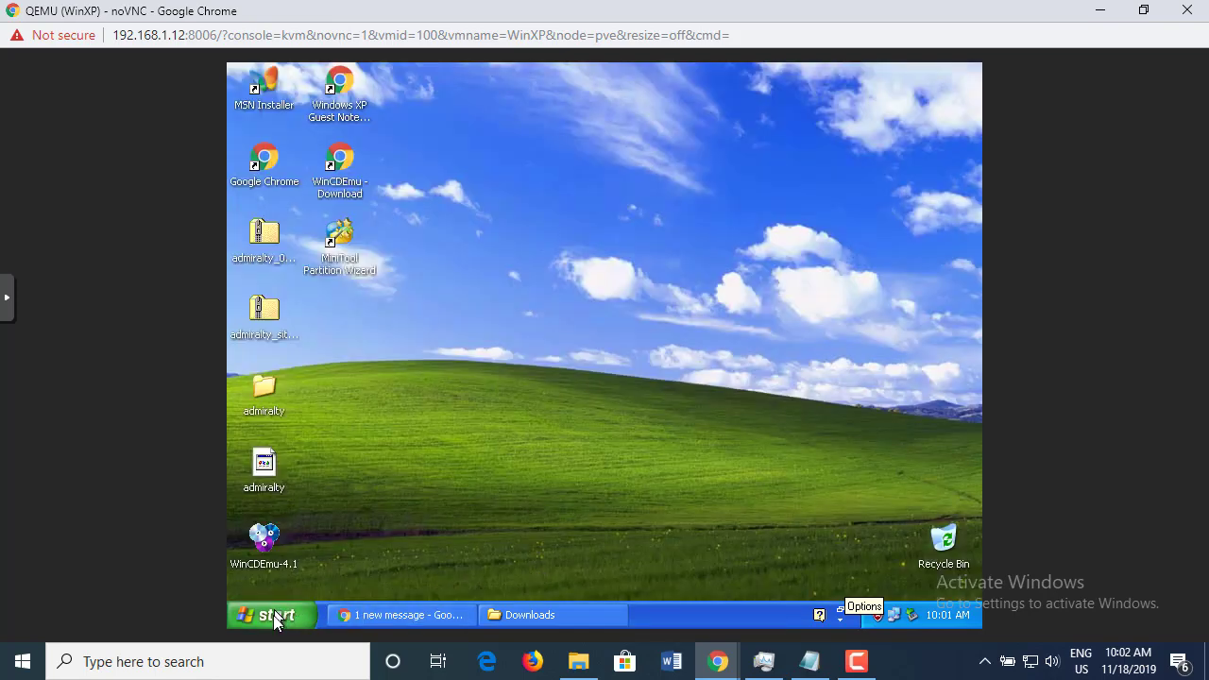
- Shut down the Windows XP virtual machine using Turn Off and close its noVNC console window
{"action": "left_click", "coordinate": [270, 615]}
{"action": "left_click", "coordinate": [524, 581]}
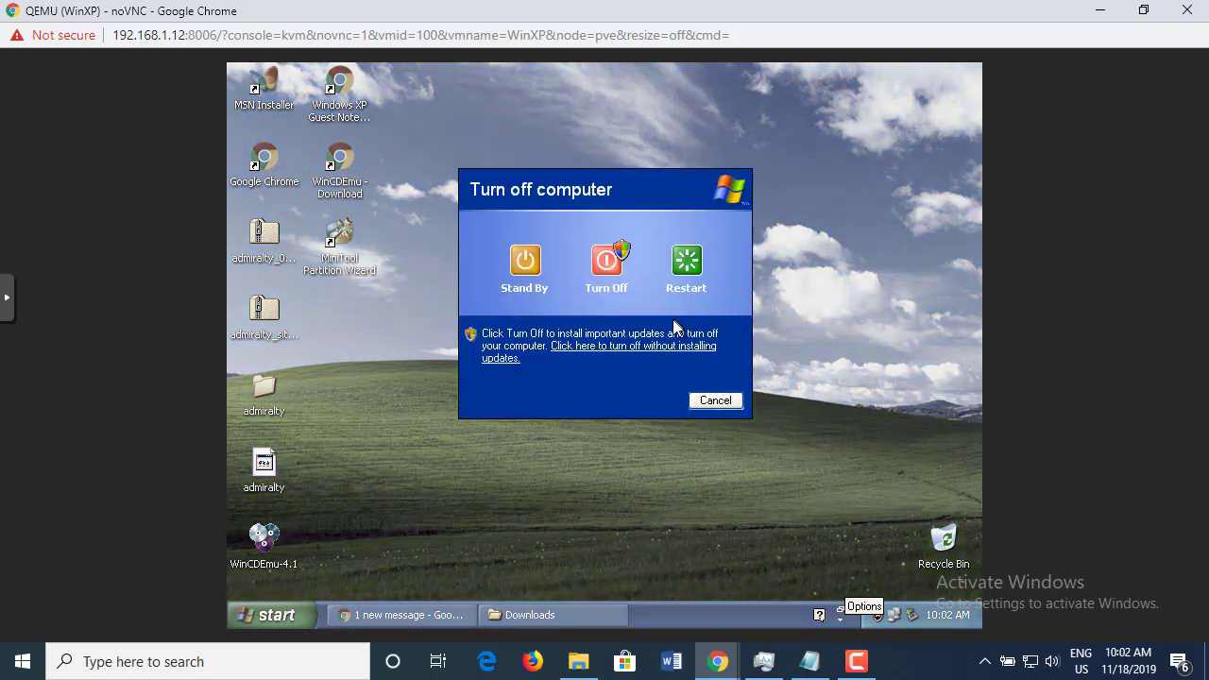
{"action": "left_click", "coordinate": [609, 269]}
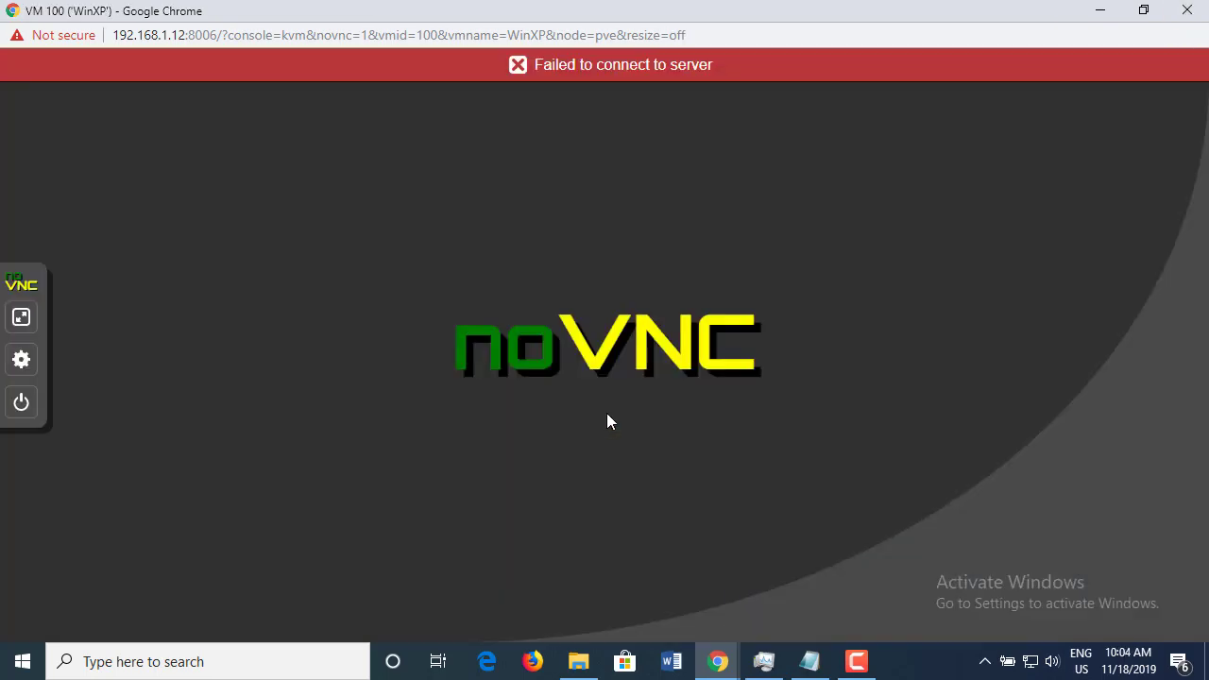
{"action": "left_click", "coordinate": [1188, 11]}
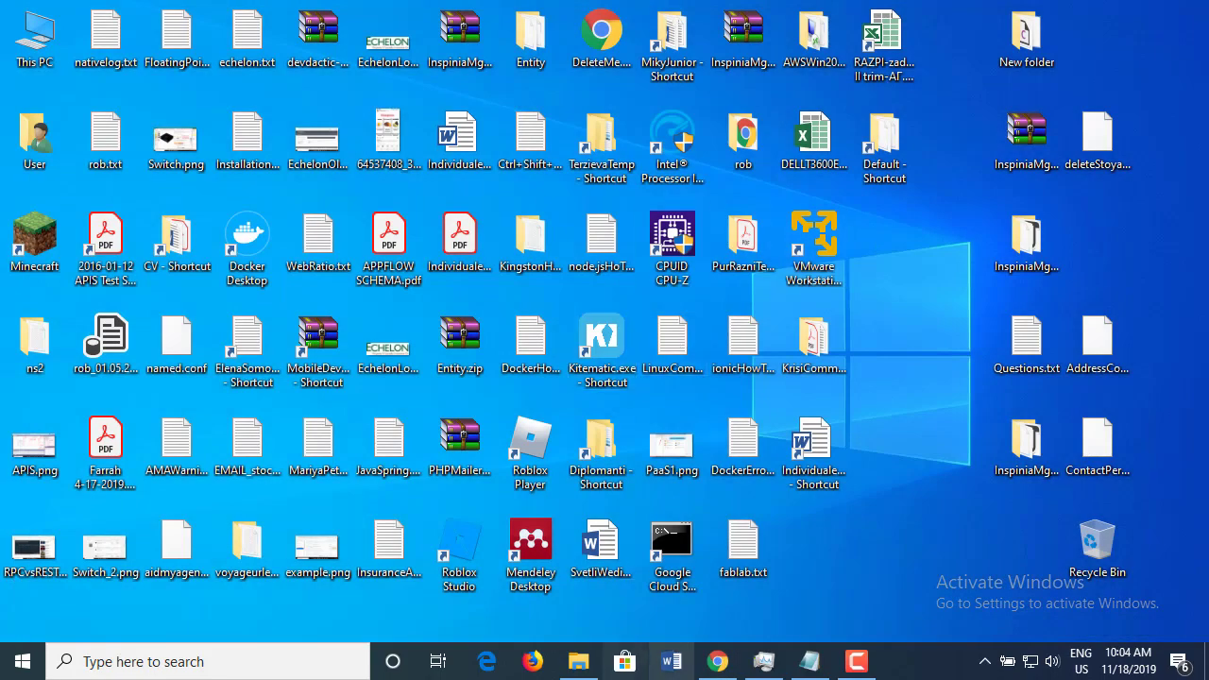
- Highlight the instruction about the VM's Hardware tab in the Windows XP Guest Notes, and show the hardware of VM 100 (WinXP) in Proxmox
{"action": "left_click", "coordinate": [718, 662]}
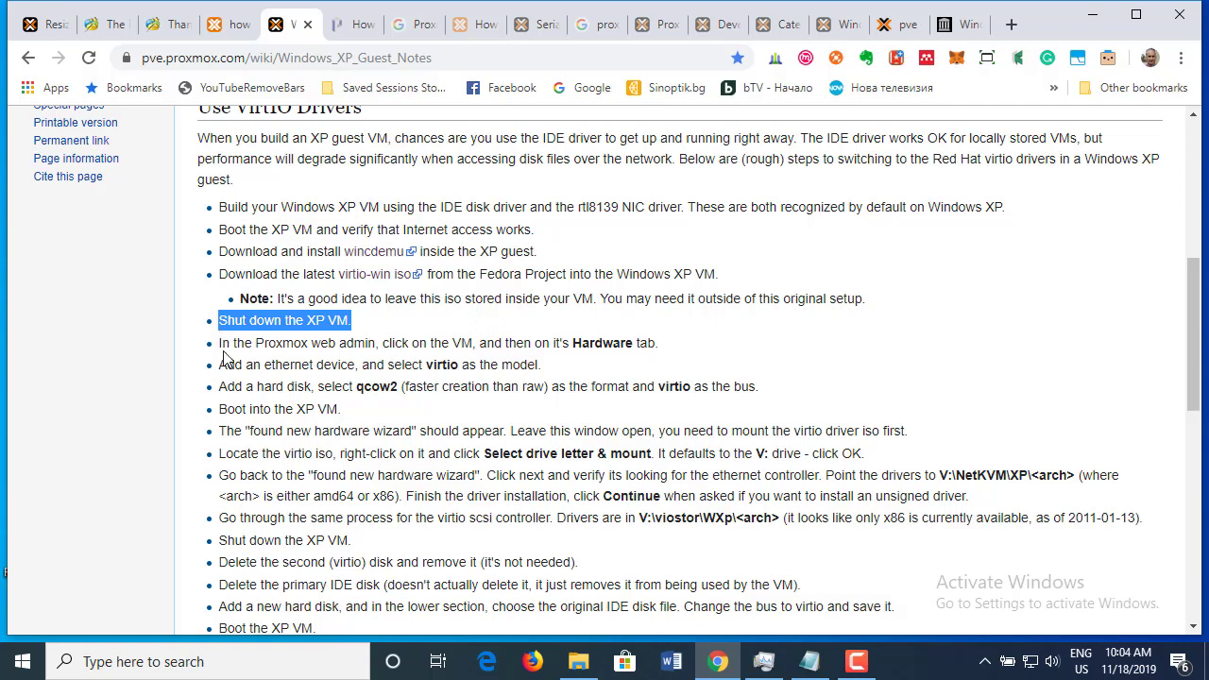
{"action": "left_click_drag", "start_coordinate": [219, 346], "coordinate": [656, 337]}
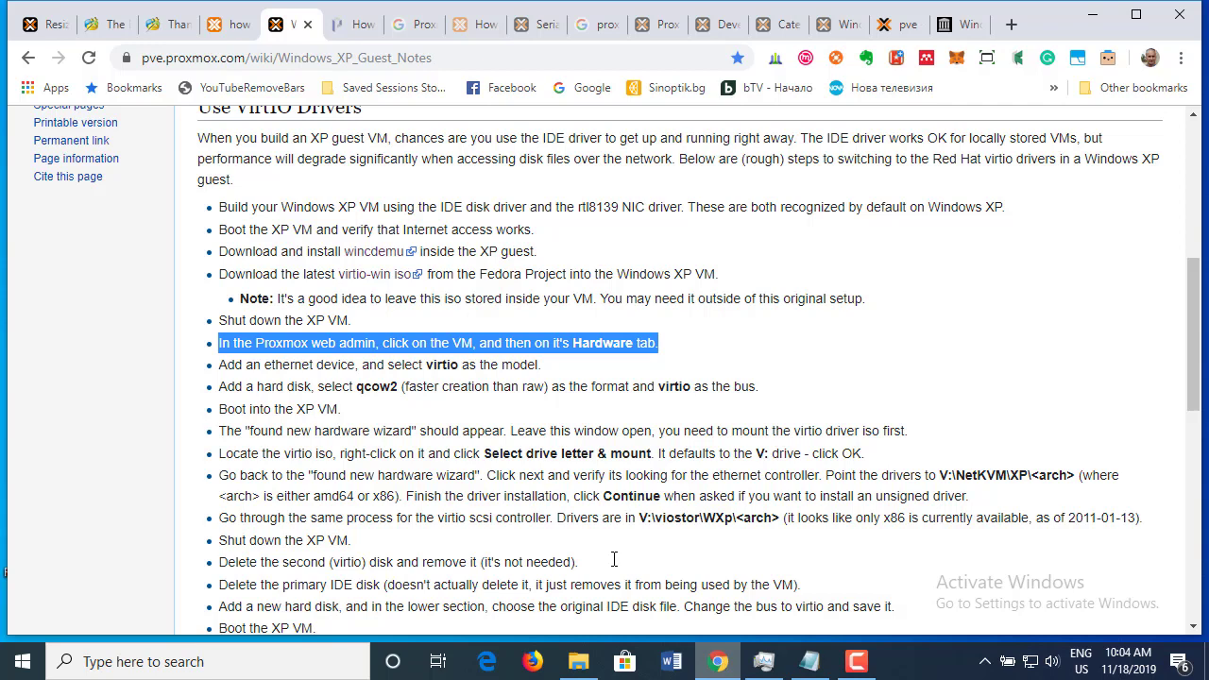
{"action": "left_click", "coordinate": [902, 23]}
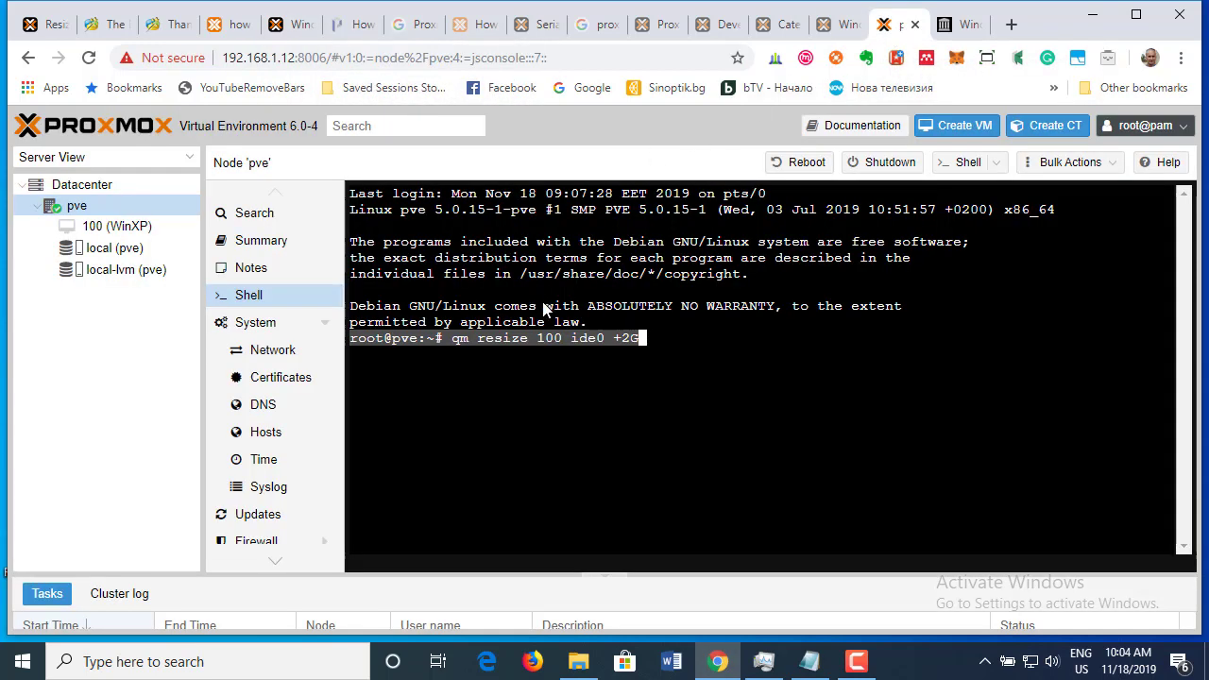
{"action": "left_click", "coordinate": [111, 226]}
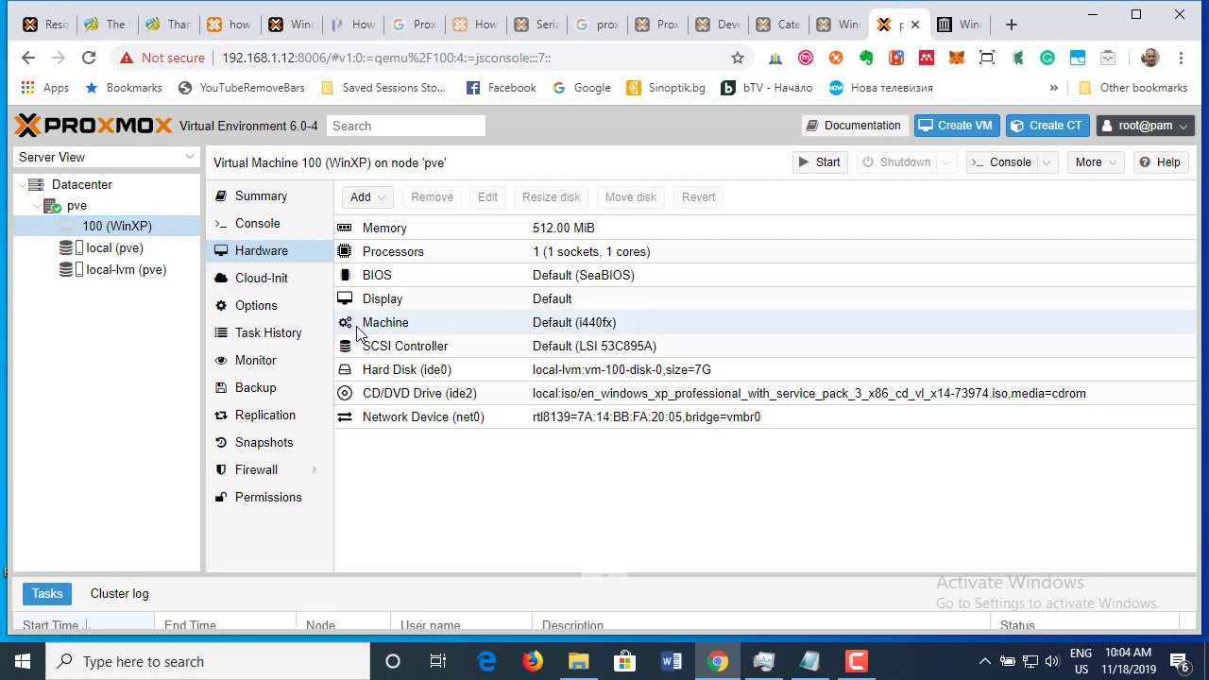
{"action": "left_click", "coordinate": [377, 376]}
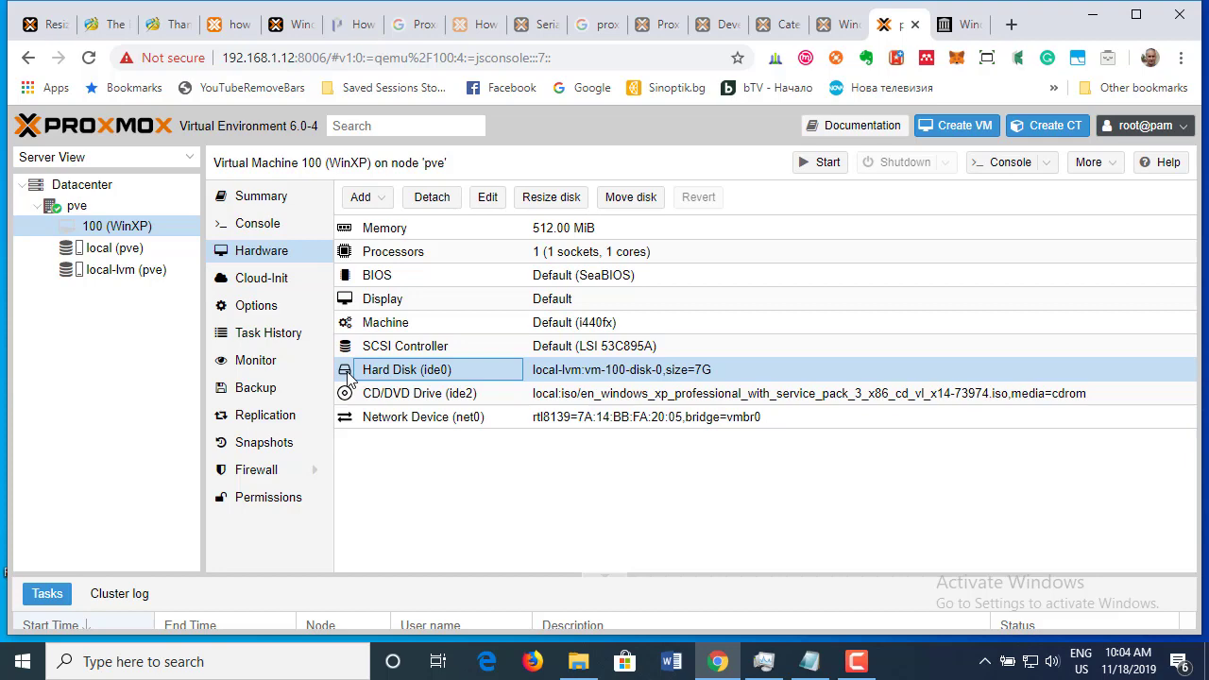
- Highlight the instruction to add an ethernet device with the virtio model in the wiki notes, and return to Proxmox
{"action": "left_click", "coordinate": [288, 29]}
{"action": "left_click_drag", "start_coordinate": [219, 365], "coordinate": [545, 369]}
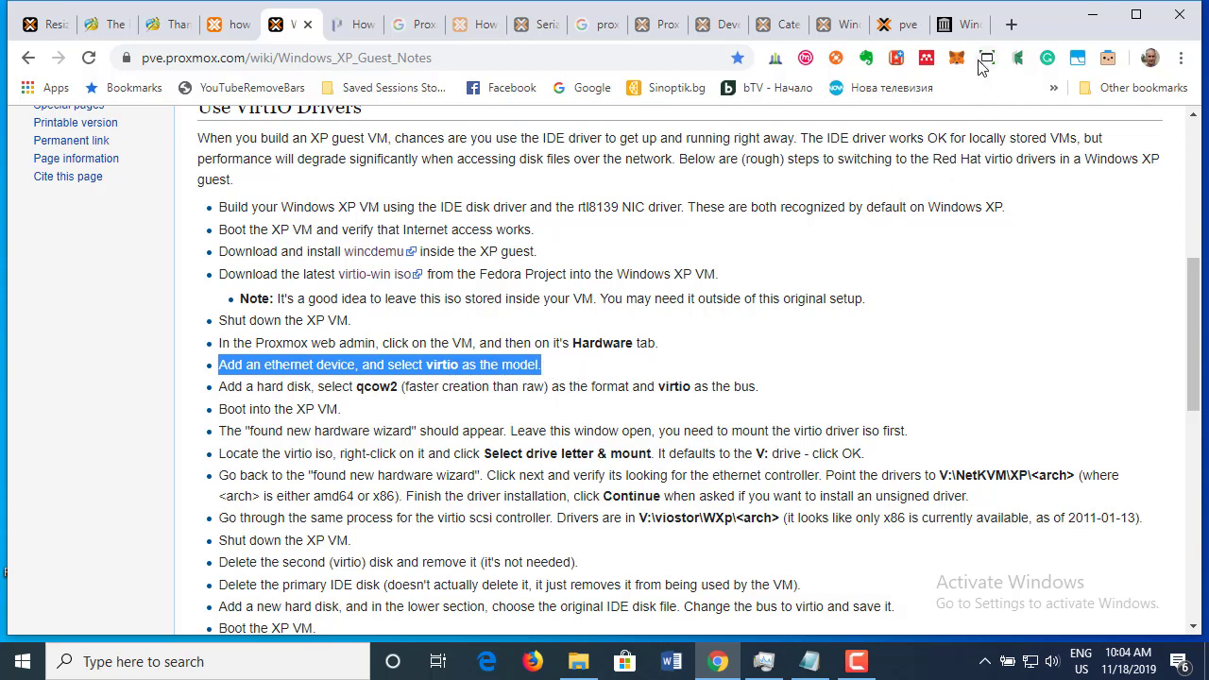
{"action": "left_click", "coordinate": [902, 24]}
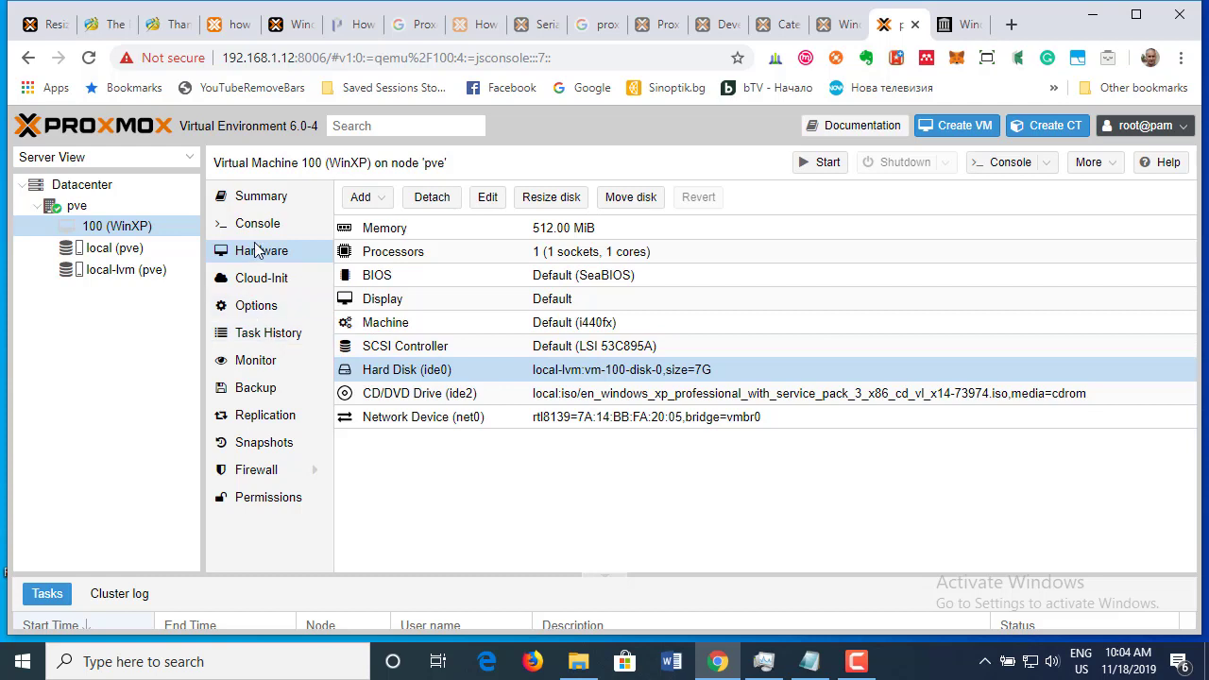
- Set up a new network device for the WinXP VM on bridge vmbr0 with the VirtIO (paravirtualized) model
{"action": "left_click", "coordinate": [370, 204]}
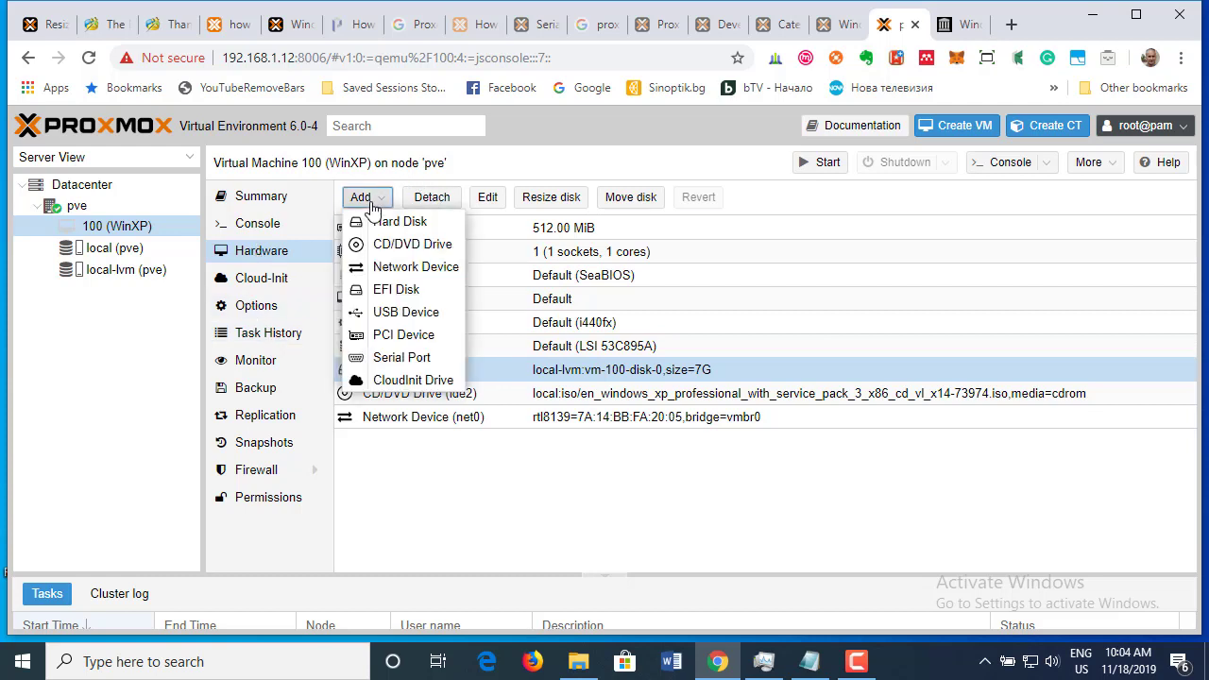
{"action": "left_click", "coordinate": [413, 270]}
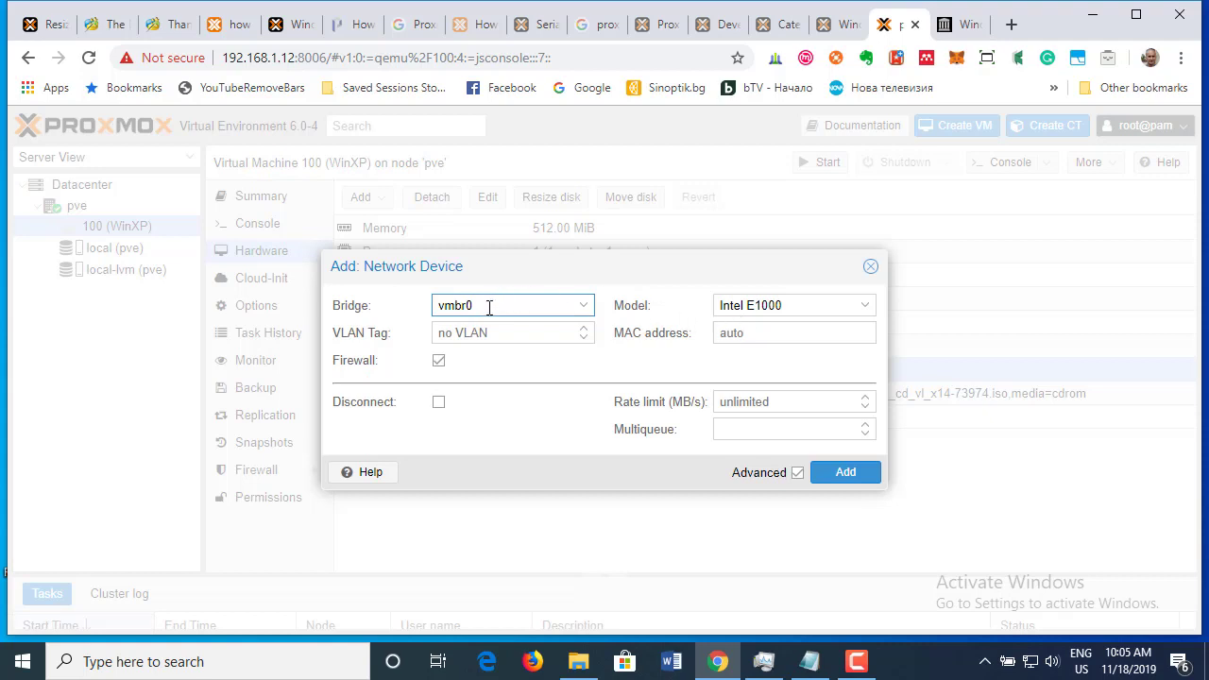
{"action": "left_click", "coordinate": [586, 312]}
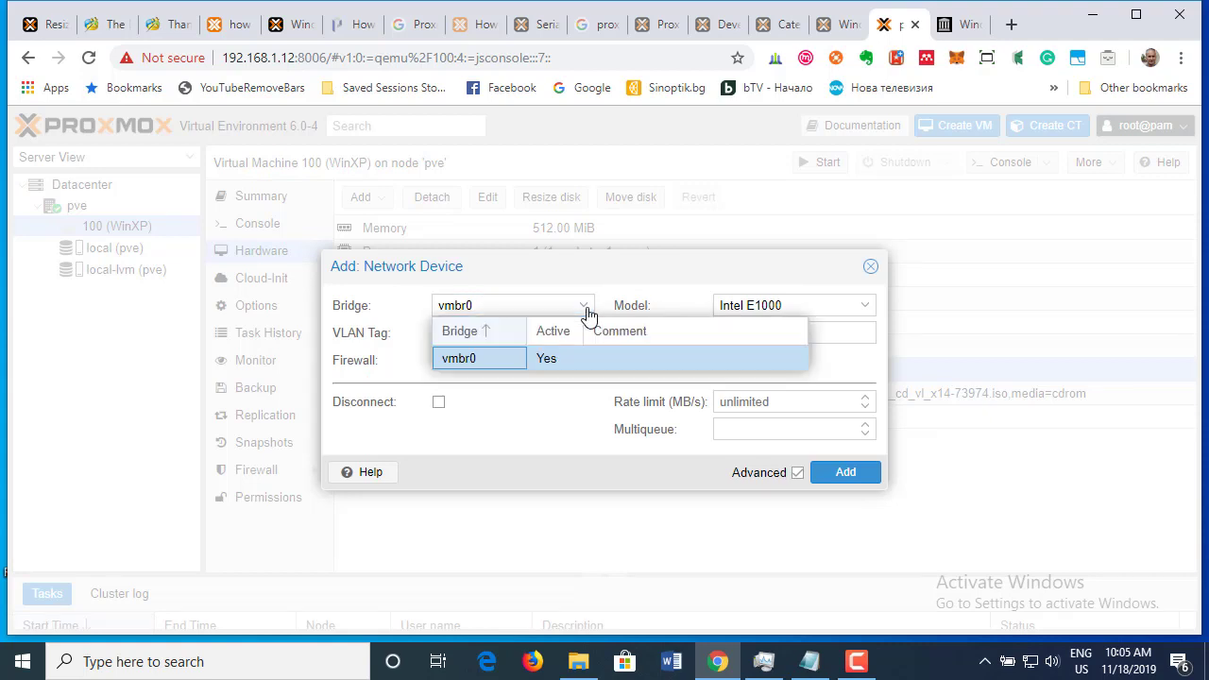
{"action": "left_click", "coordinate": [493, 361]}
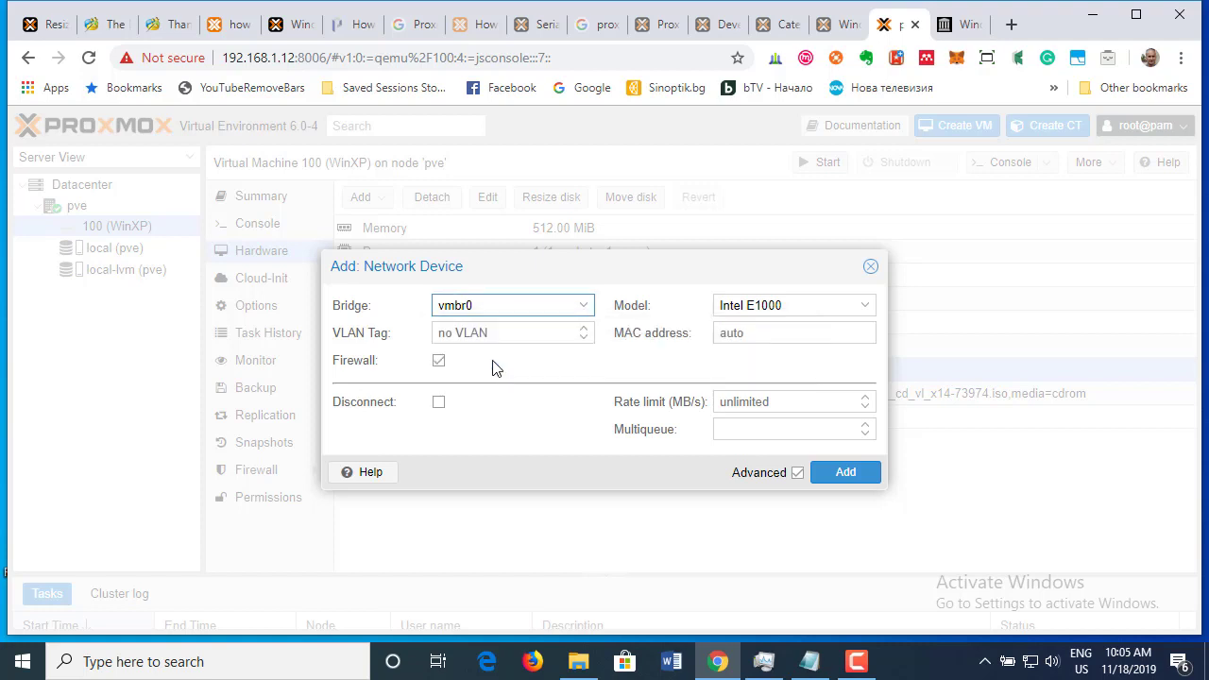
{"action": "left_click", "coordinate": [867, 312]}
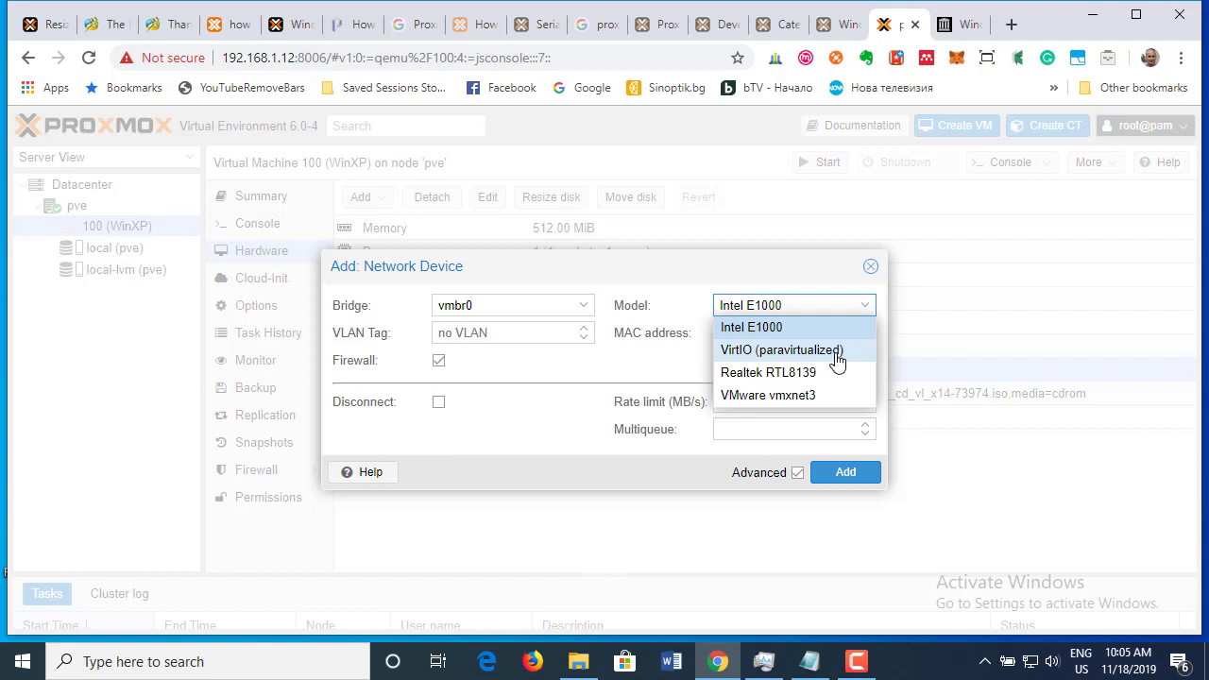
{"action": "left_click", "coordinate": [837, 355]}
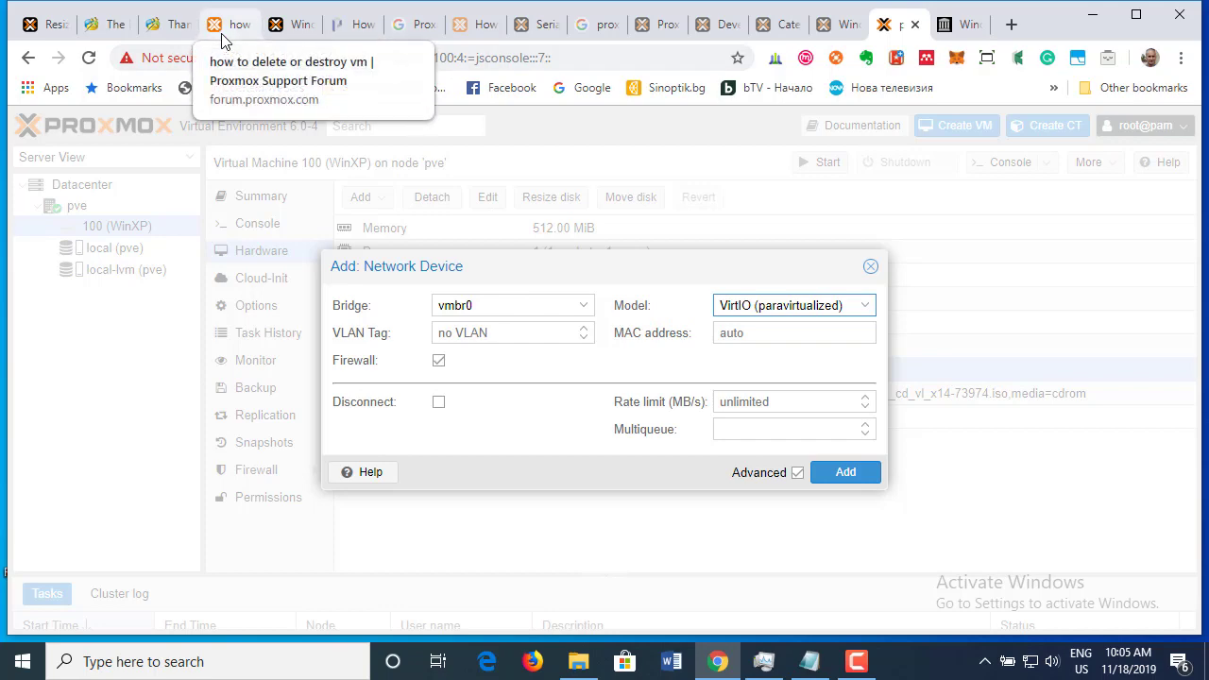
- Recheck the ethernet and "Add a hard disk" instructions in the wiki notes, and add the configured network device to the VM
{"action": "left_click", "coordinate": [283, 24]}
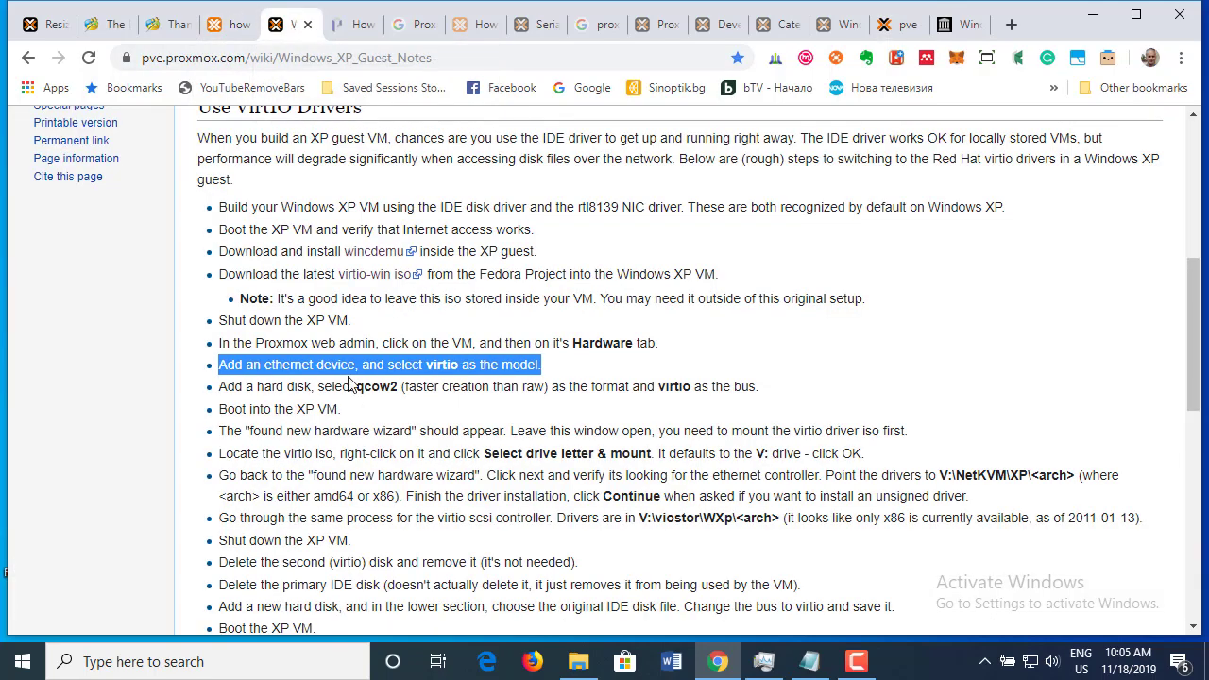
{"action": "left_click", "coordinate": [295, 365]}
{"action": "left_click_drag", "start_coordinate": [225, 368], "coordinate": [556, 366]}
{"action": "left_click_drag", "start_coordinate": [220, 387], "coordinate": [318, 387]}
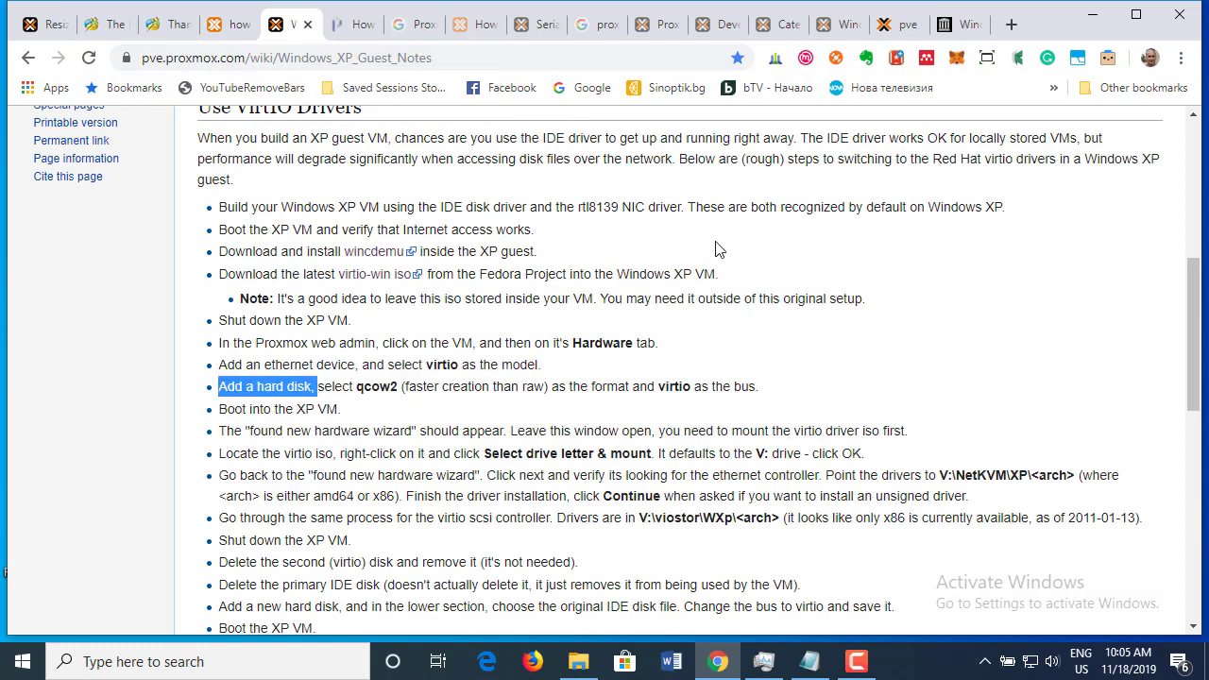
{"action": "left_click", "coordinate": [890, 24]}
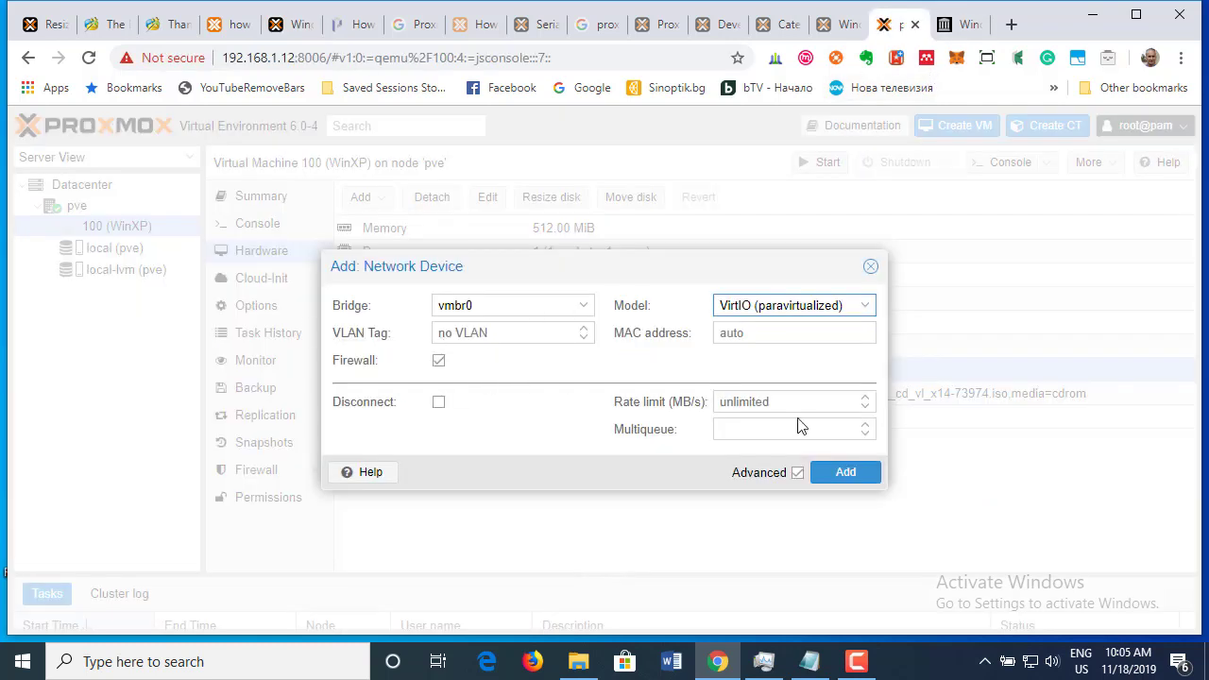
{"action": "left_click", "coordinate": [849, 479]}
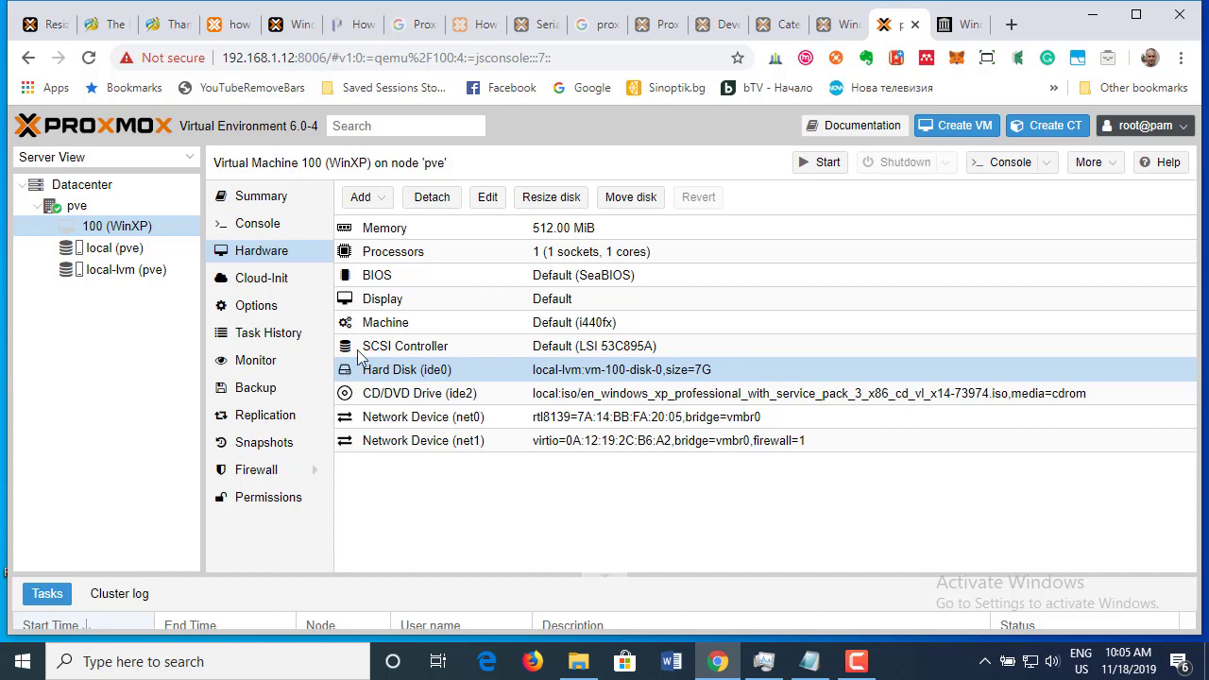
{"action": "left_click", "coordinate": [381, 198]}
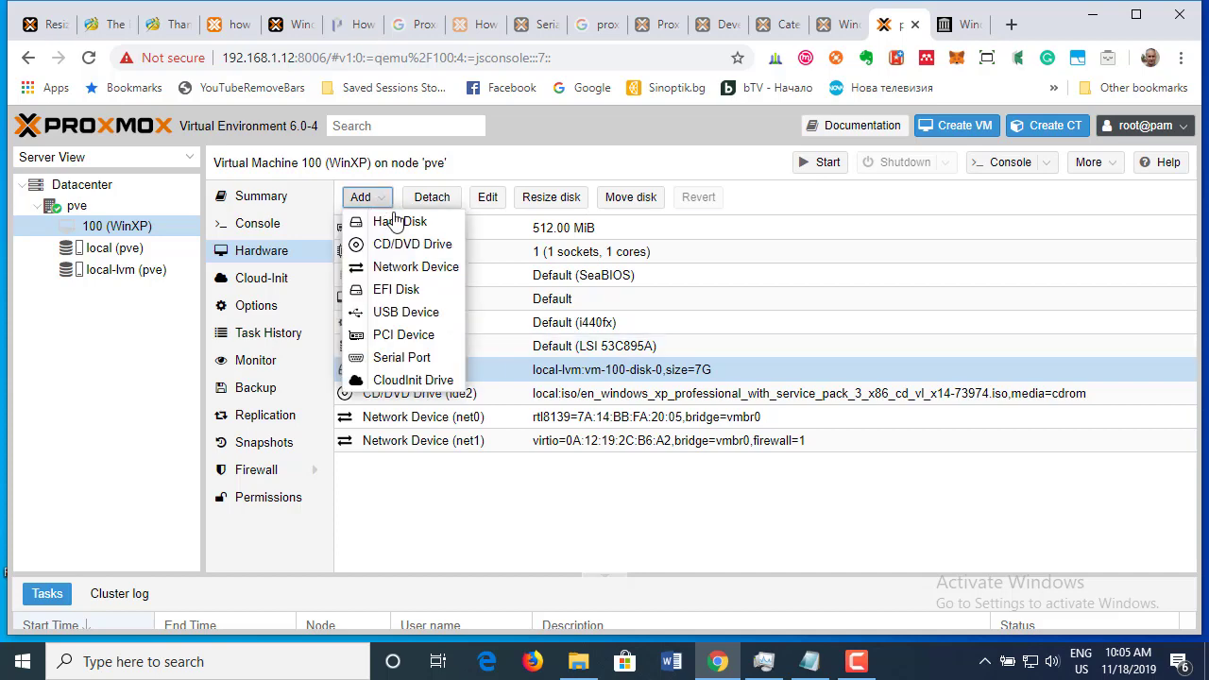
{"action": "left_click", "coordinate": [397, 221]}
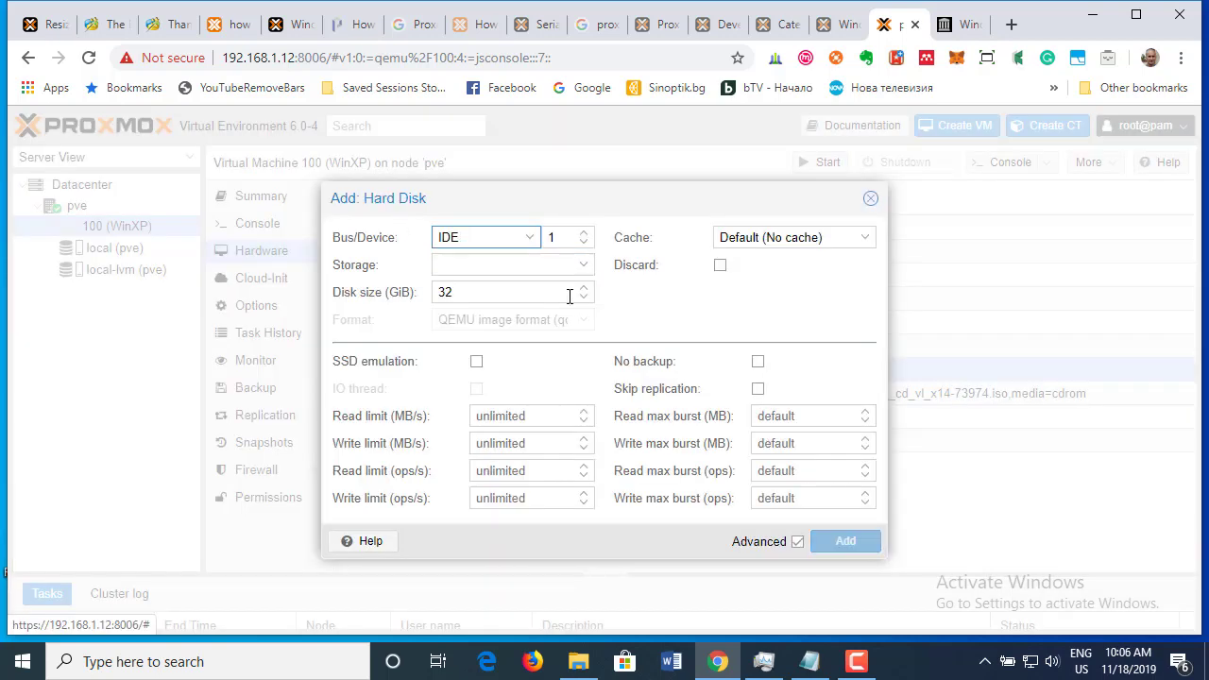
{"action": "left_click", "coordinate": [530, 241]}
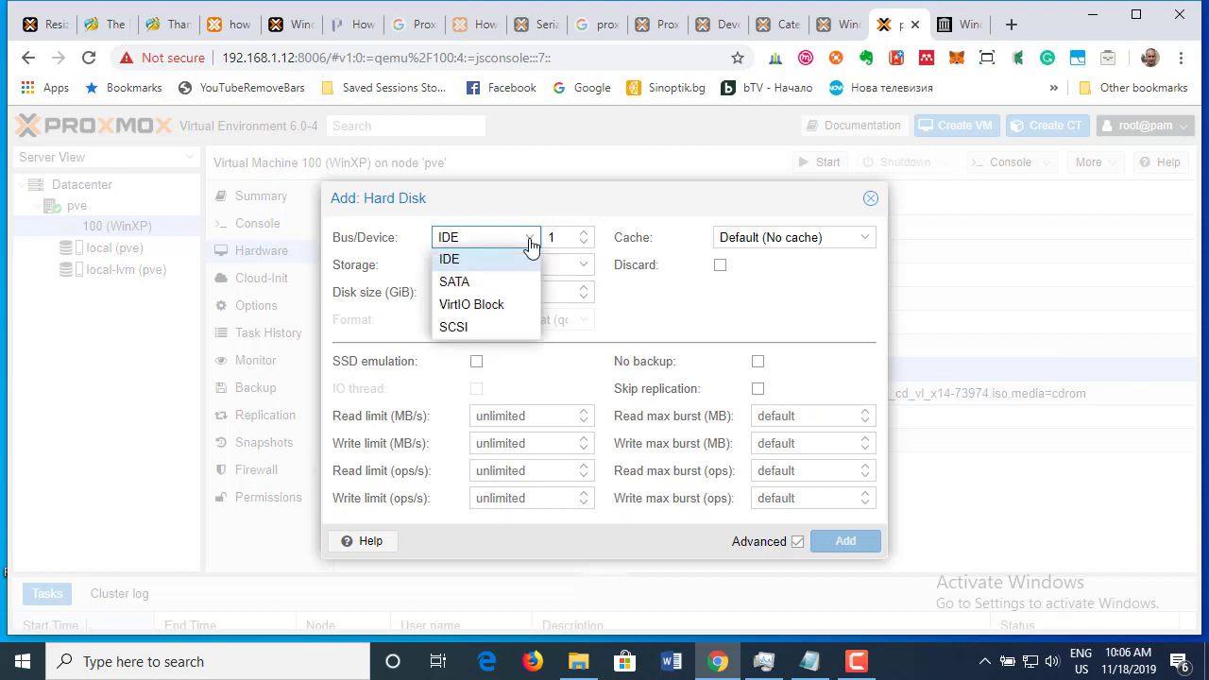
{"action": "left_click", "coordinate": [497, 305]}
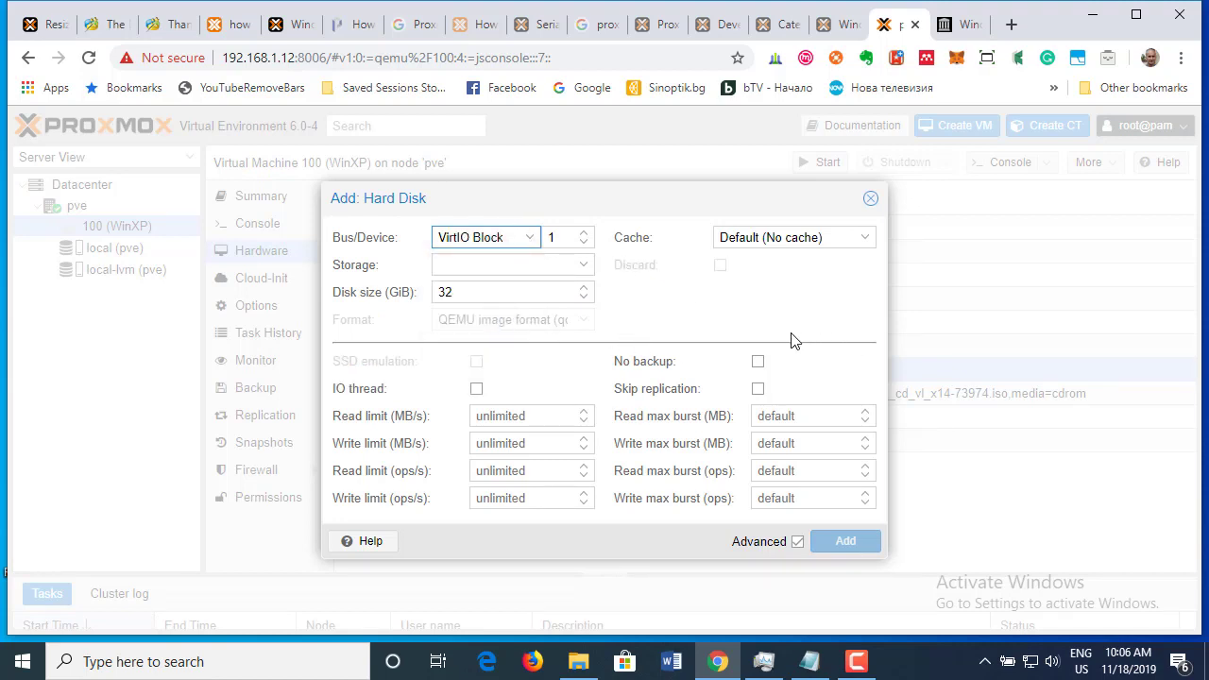
{"action": "left_click_drag", "start_coordinate": [460, 300], "coordinate": [401, 301]}
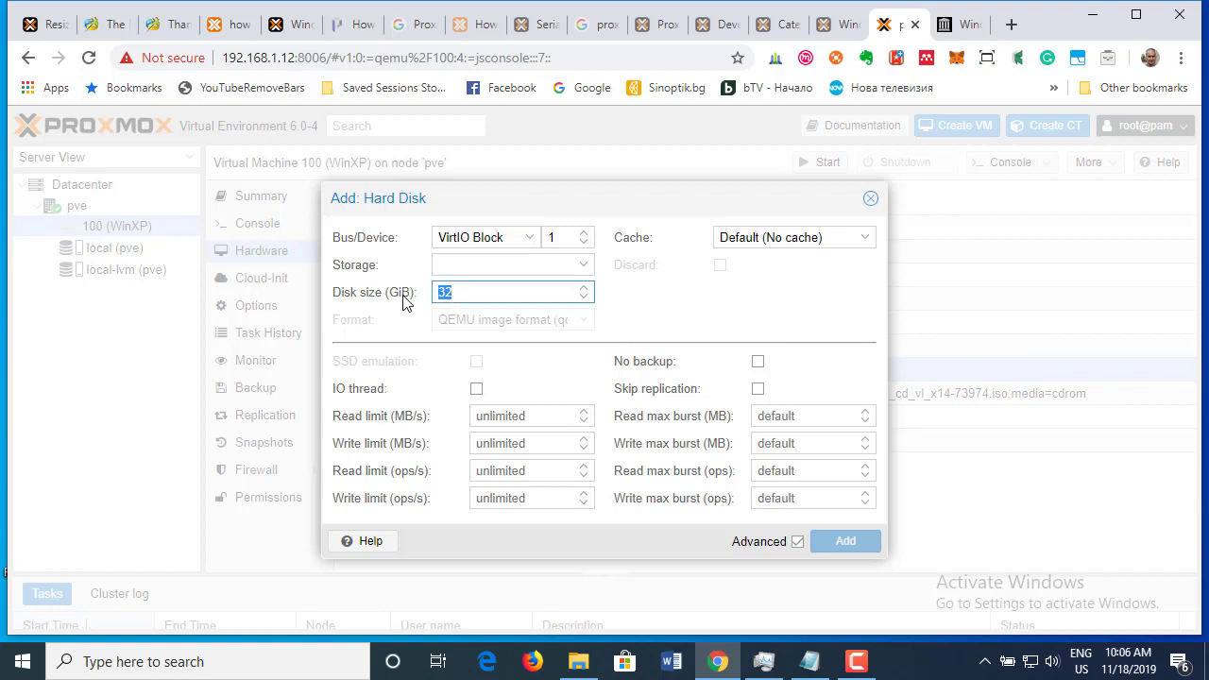
{"action": "type", "text": "7"}
{"action": "left_click", "coordinate": [292, 25]}
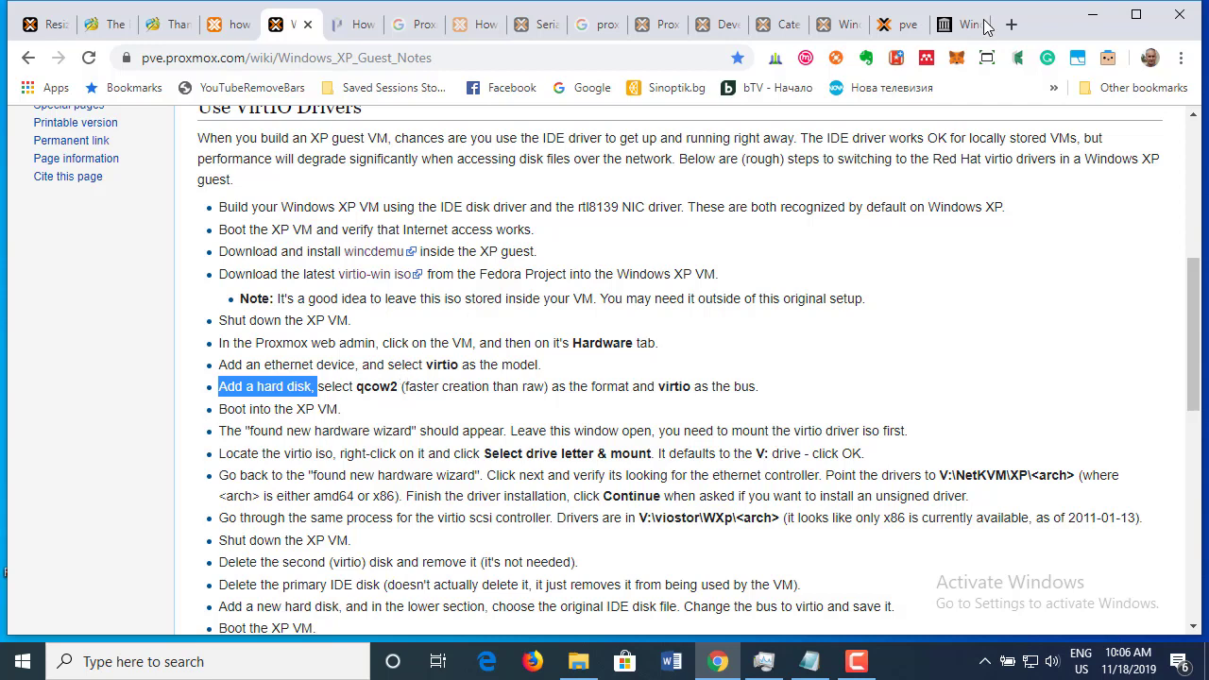
{"action": "left_click", "coordinate": [893, 24]}
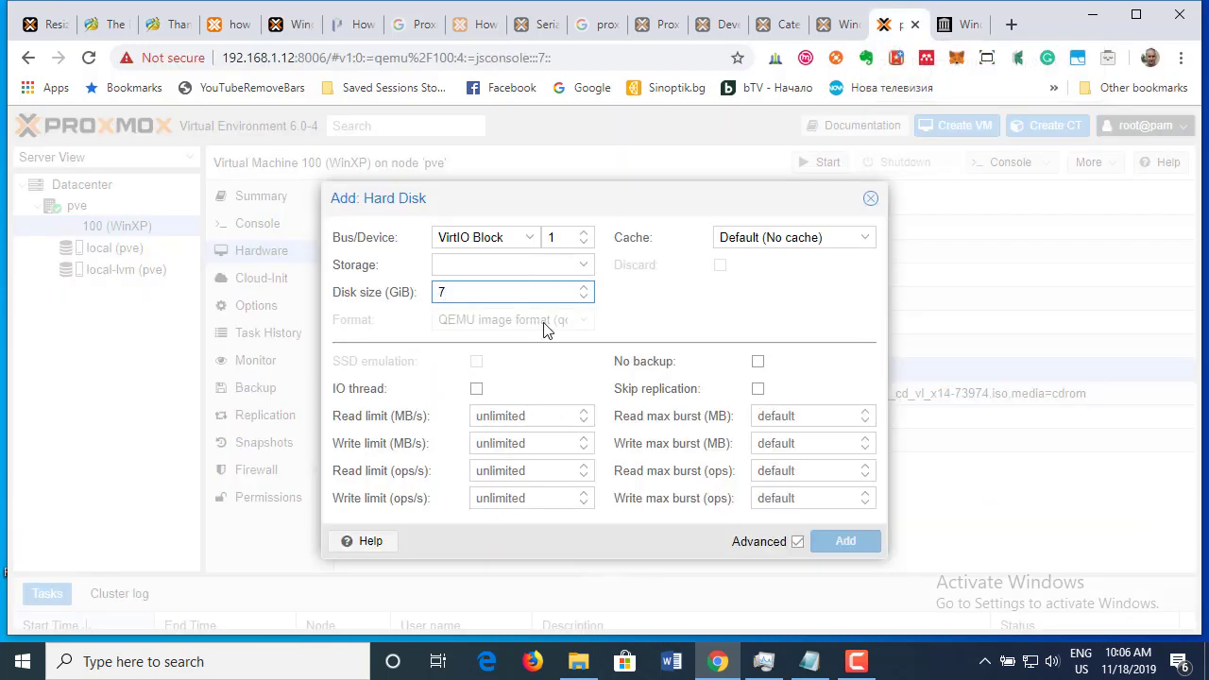
{"action": "left_click", "coordinate": [530, 238]}
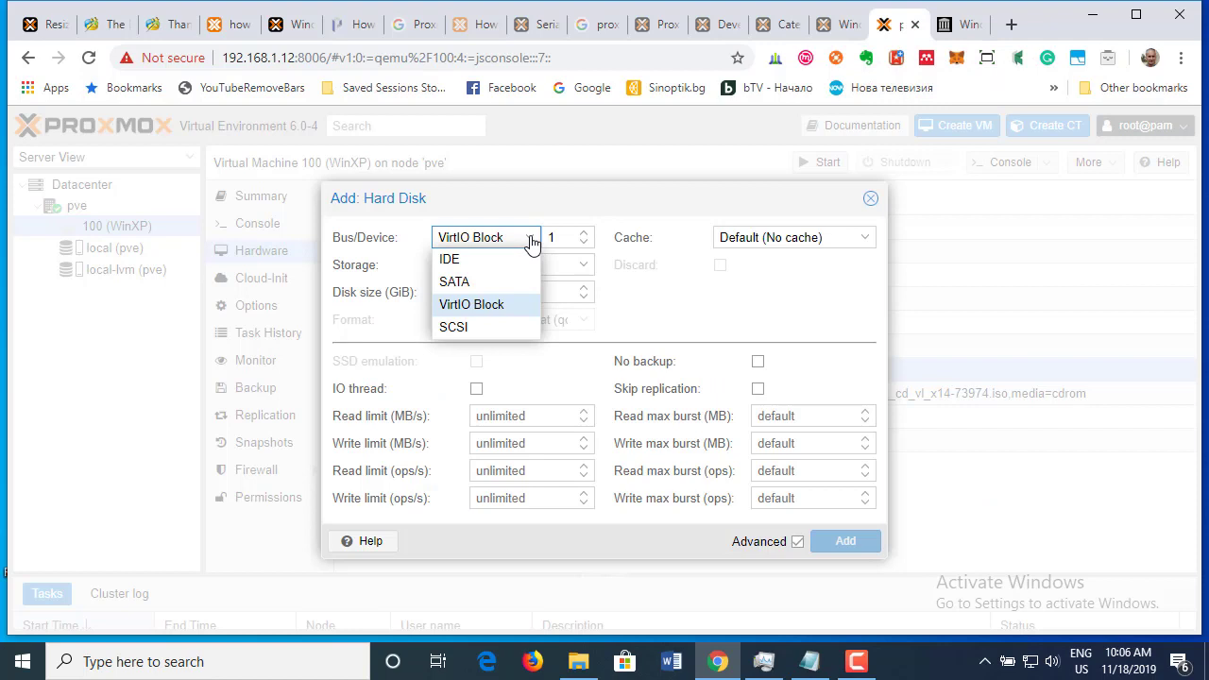
{"action": "left_click", "coordinate": [511, 308]}
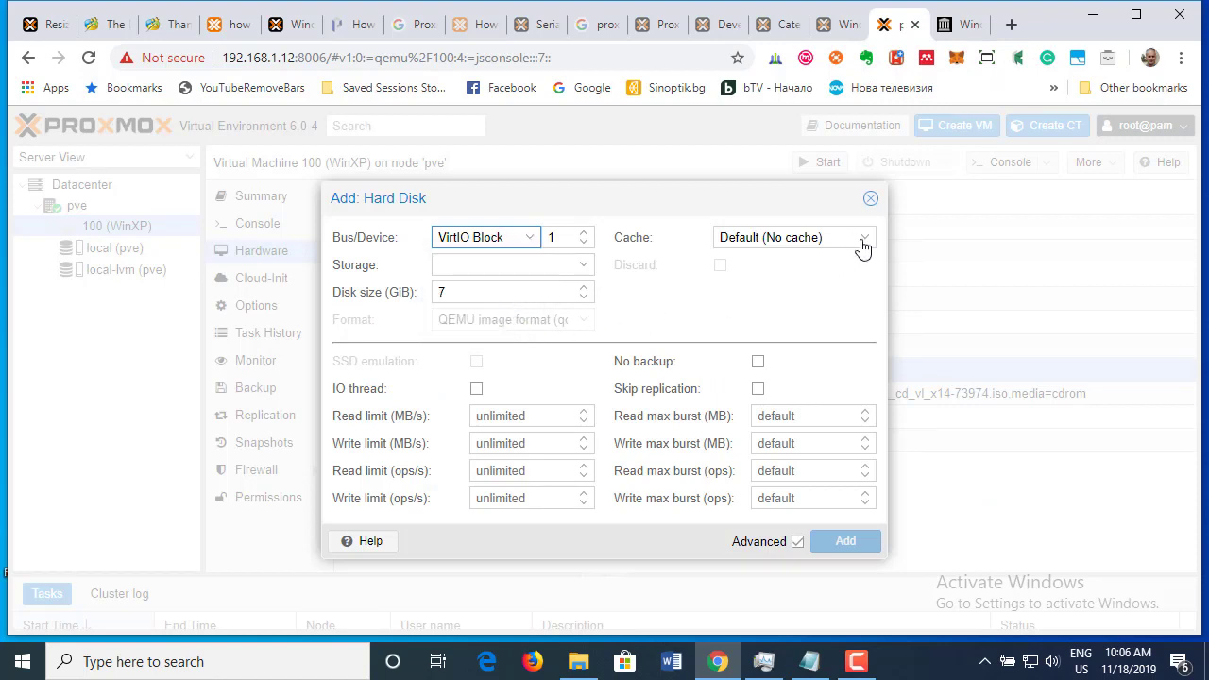
{"action": "left_click", "coordinate": [584, 266]}
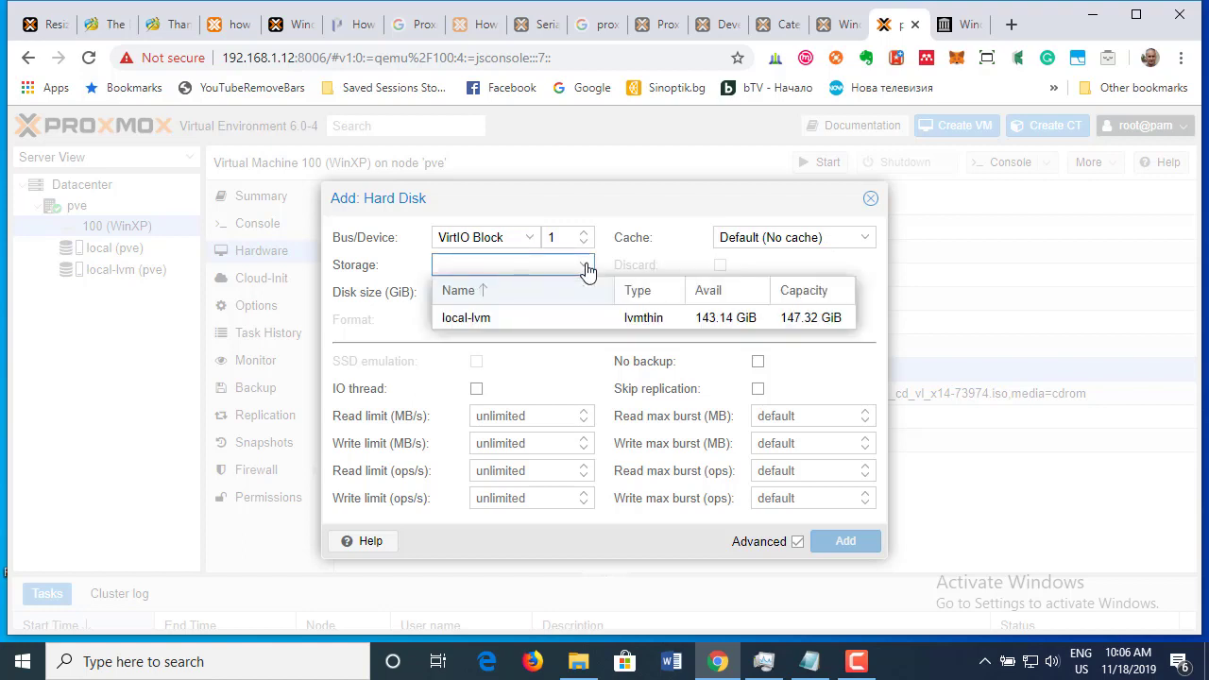
{"action": "left_click", "coordinate": [687, 269]}
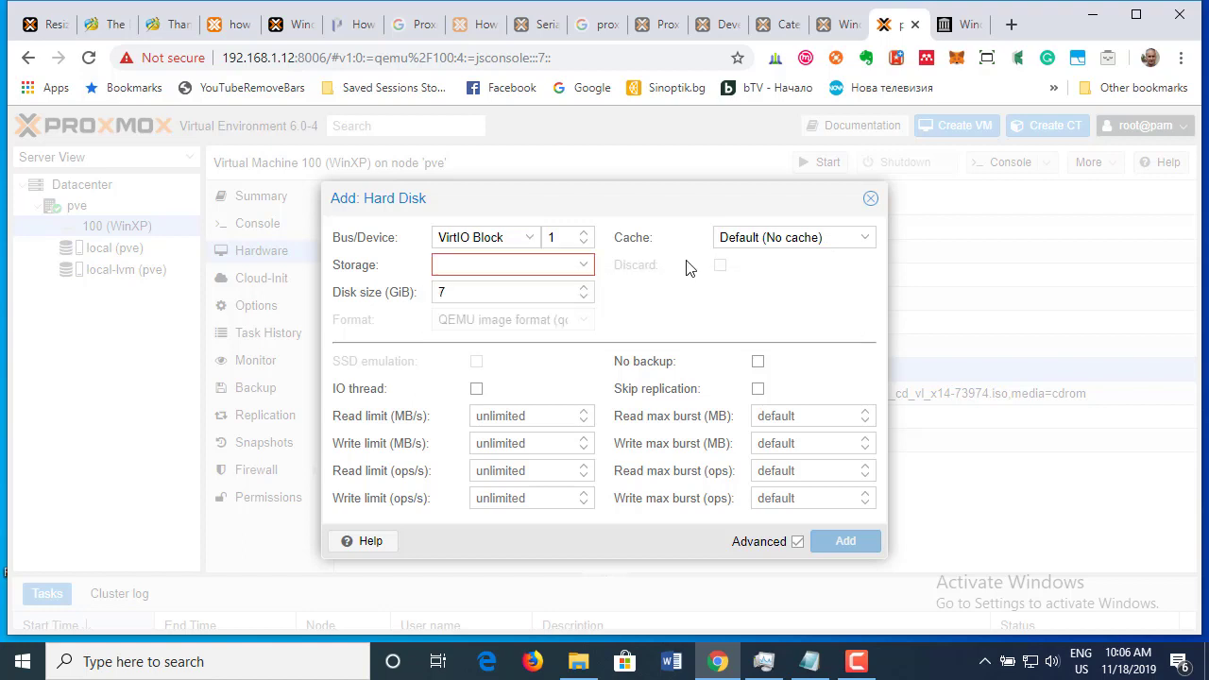
{"action": "left_click", "coordinate": [866, 243]}
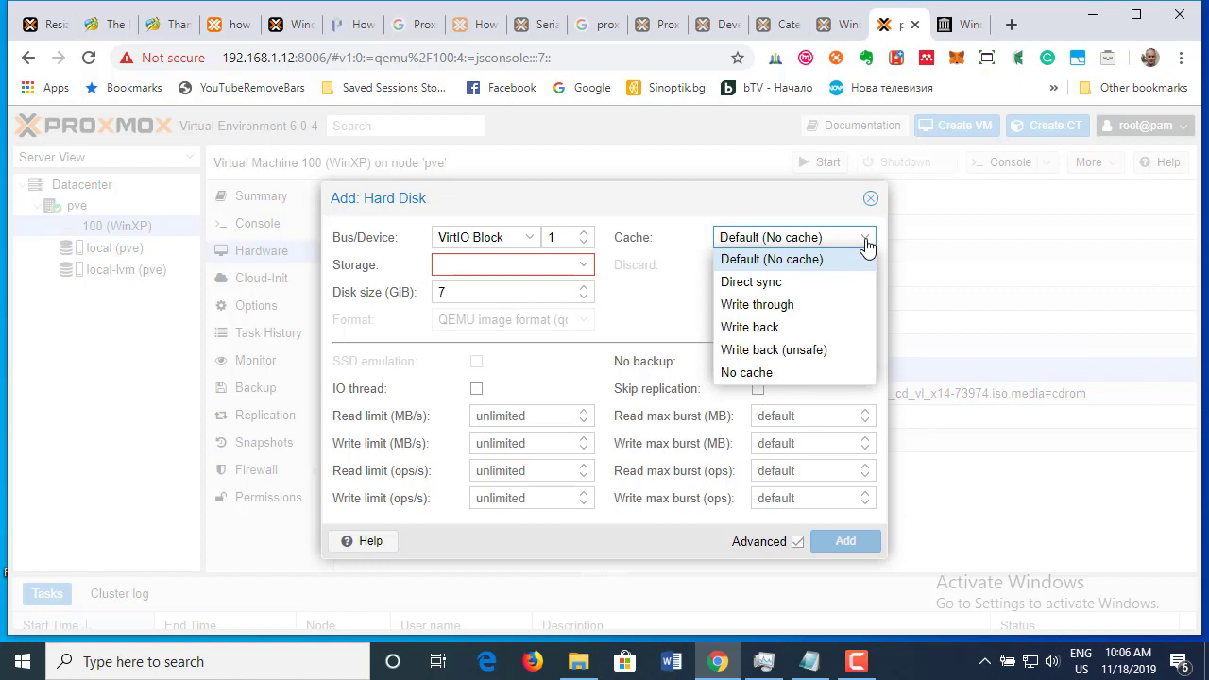
{"action": "left_click", "coordinate": [679, 293]}
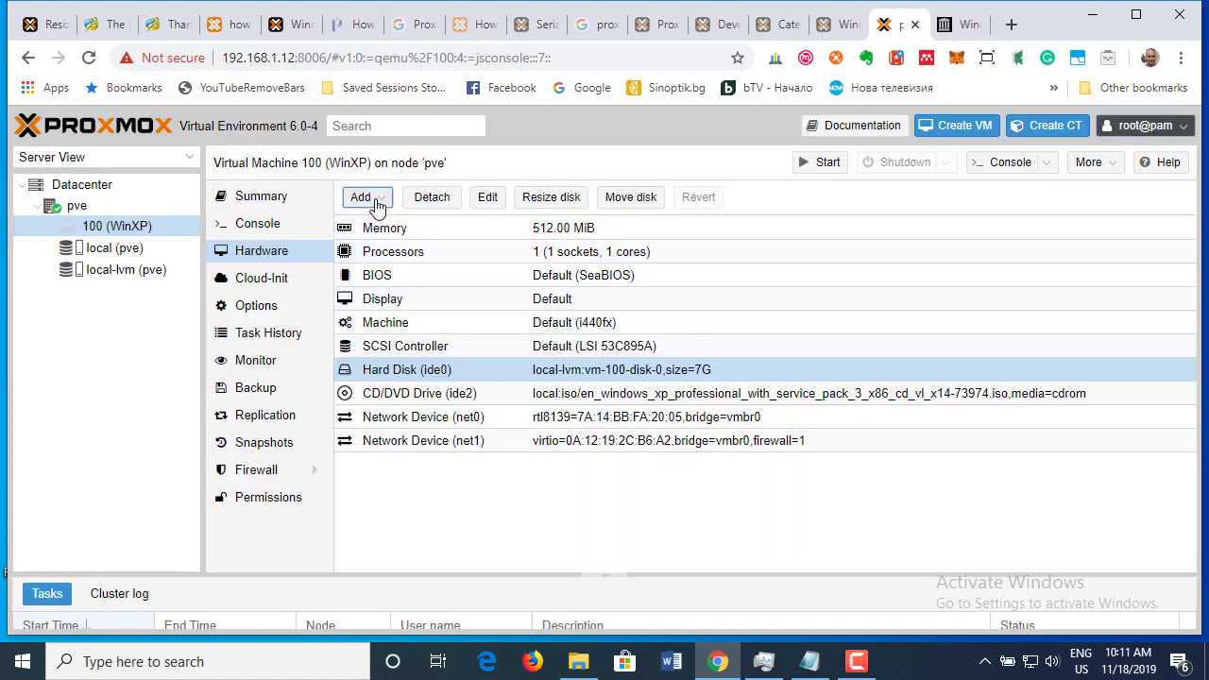
{"action": "left_click", "coordinate": [856, 661]}
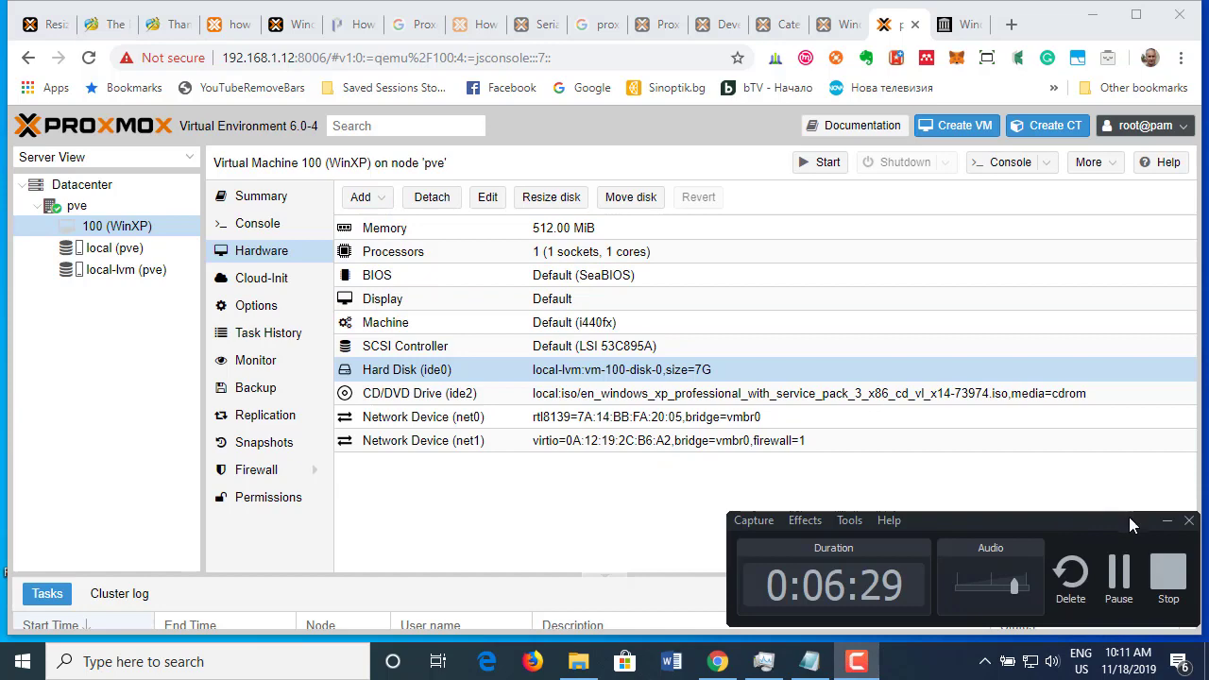
{"action": "left_click", "coordinate": [1168, 521]}
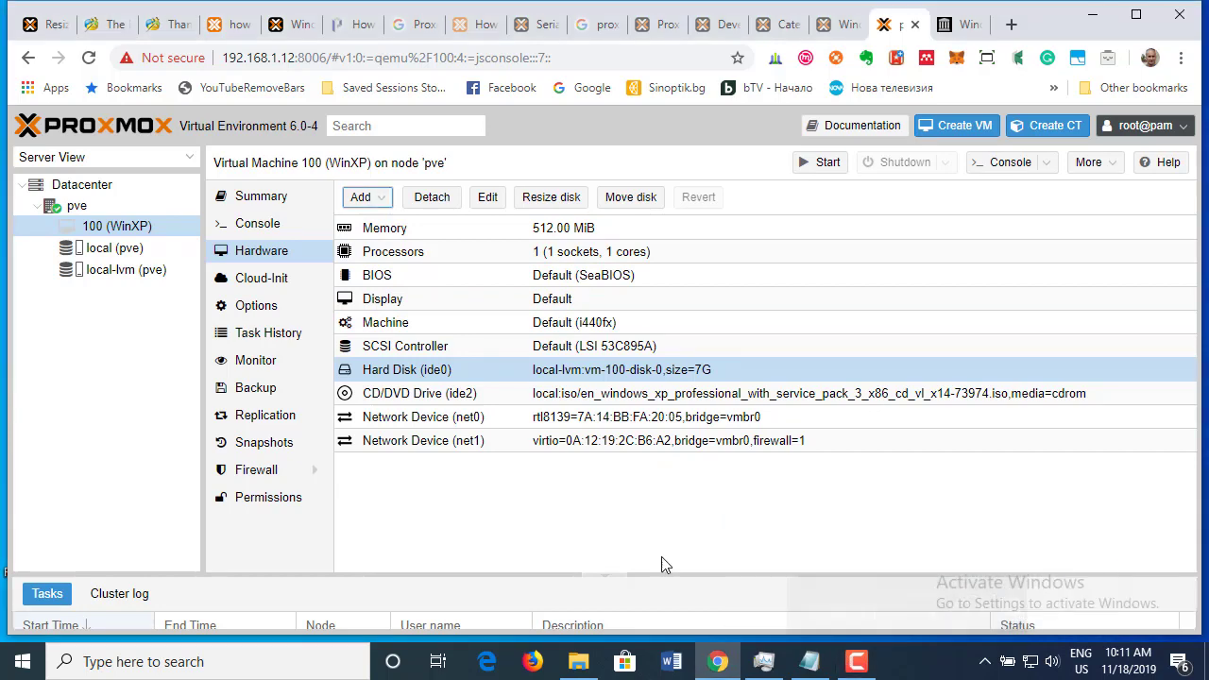
- Recheck the wiki's hard disk instruction, and configure a new hard disk for the WinXP VM with the VirtIO Block bus on local-lvm storage
{"action": "left_click", "coordinate": [292, 26]}
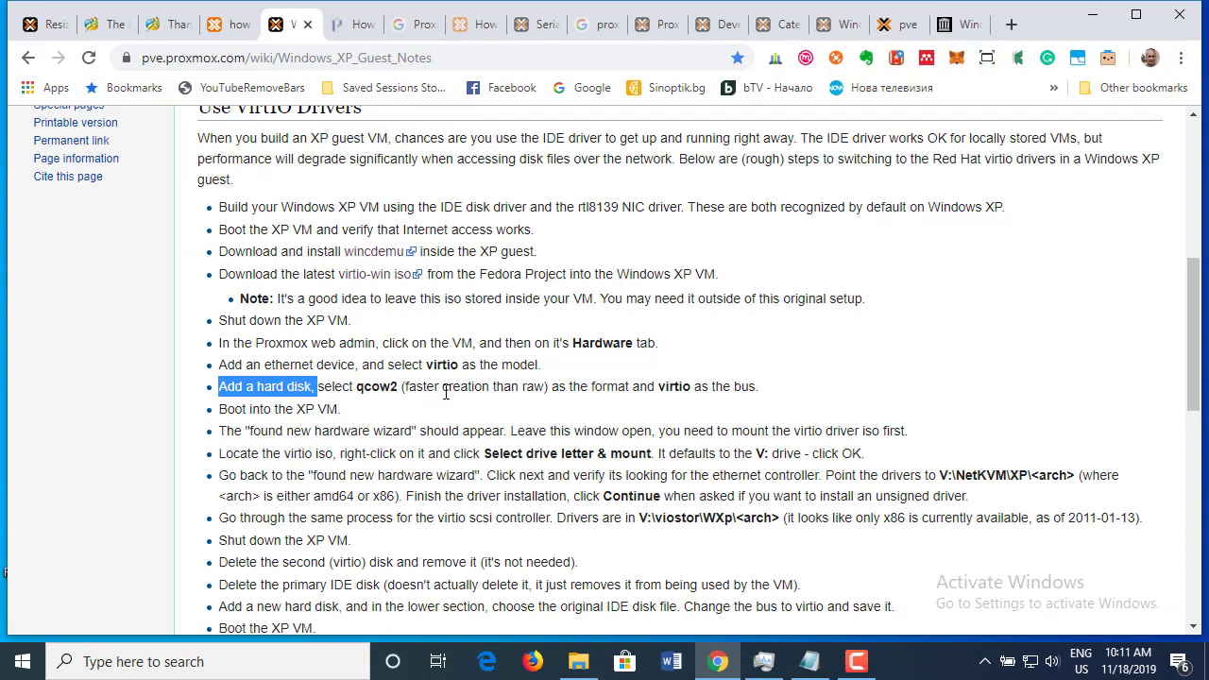
{"action": "left_click", "coordinate": [899, 23]}
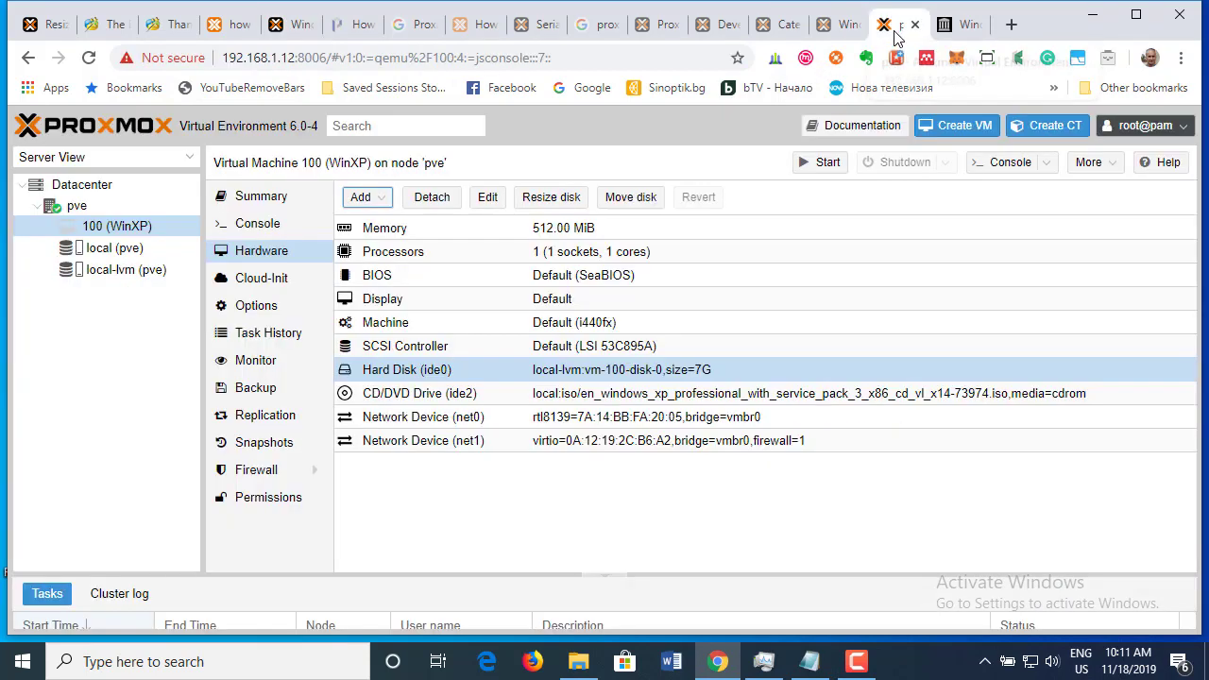
{"action": "left_click", "coordinate": [379, 201]}
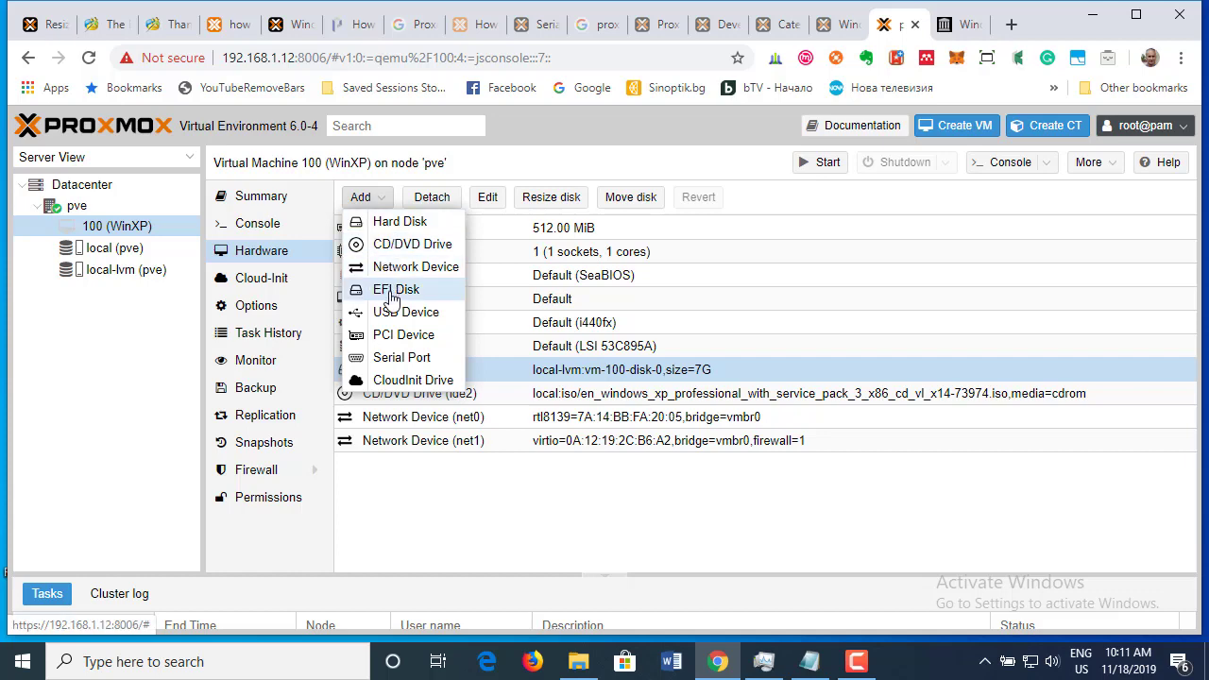
{"action": "left_click", "coordinate": [395, 223]}
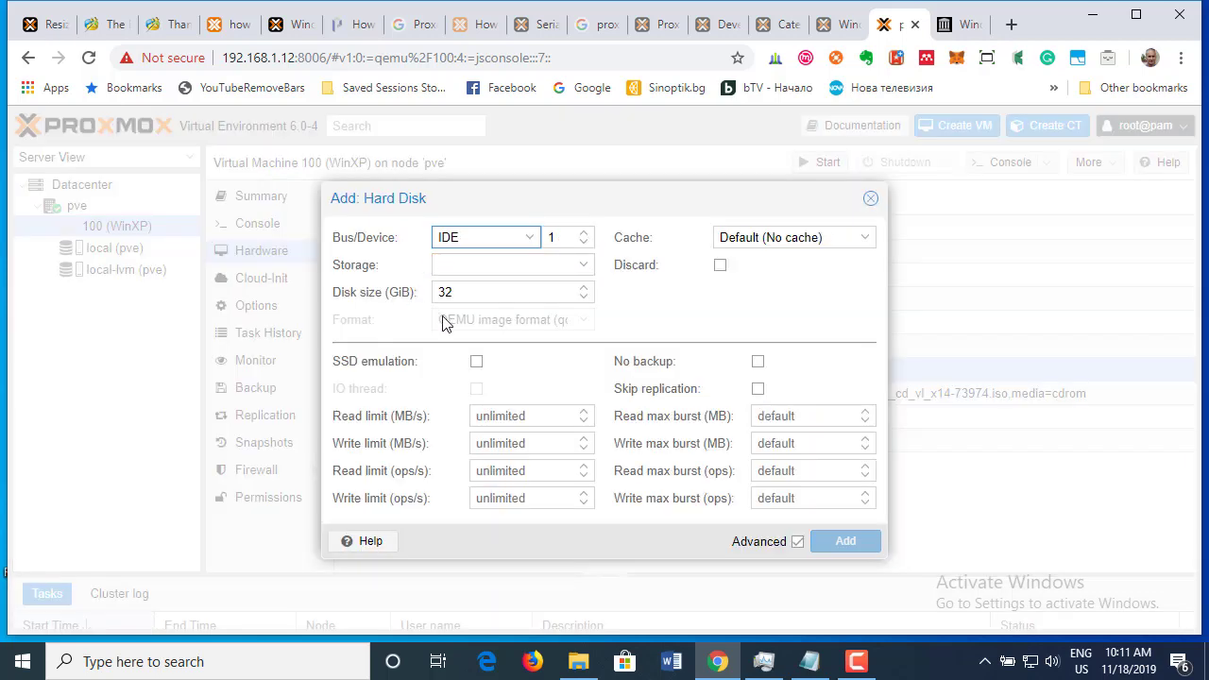
{"action": "left_click", "coordinate": [532, 237]}
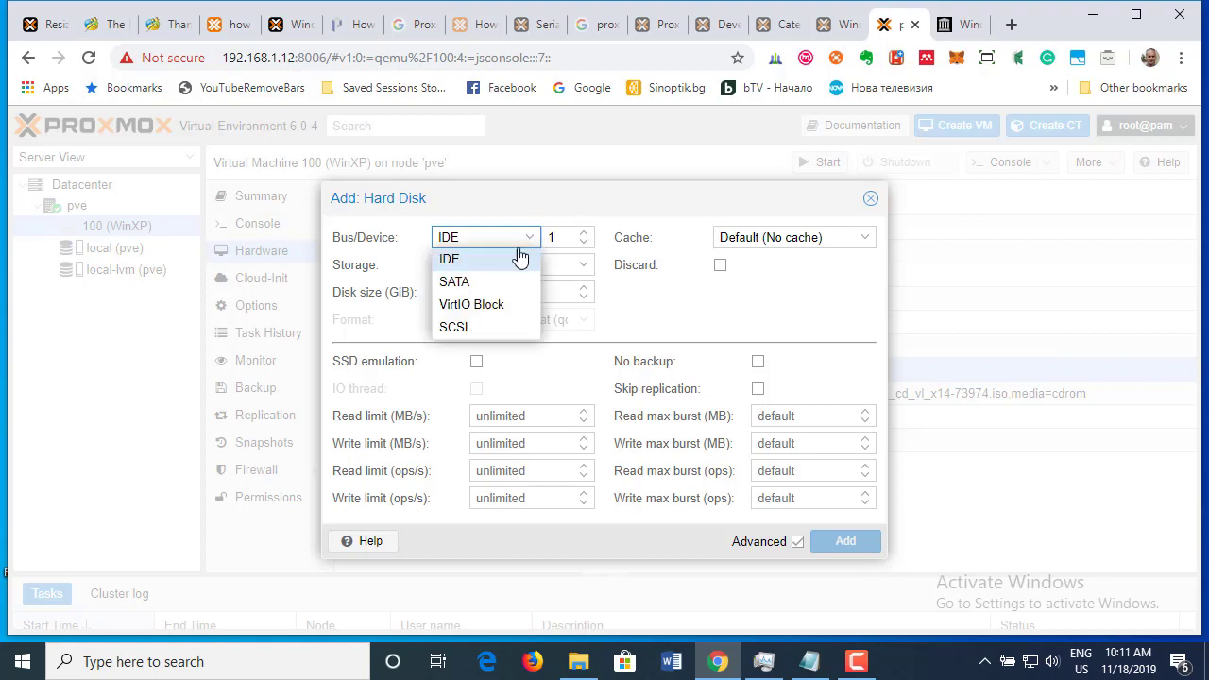
{"action": "left_click", "coordinate": [488, 314]}
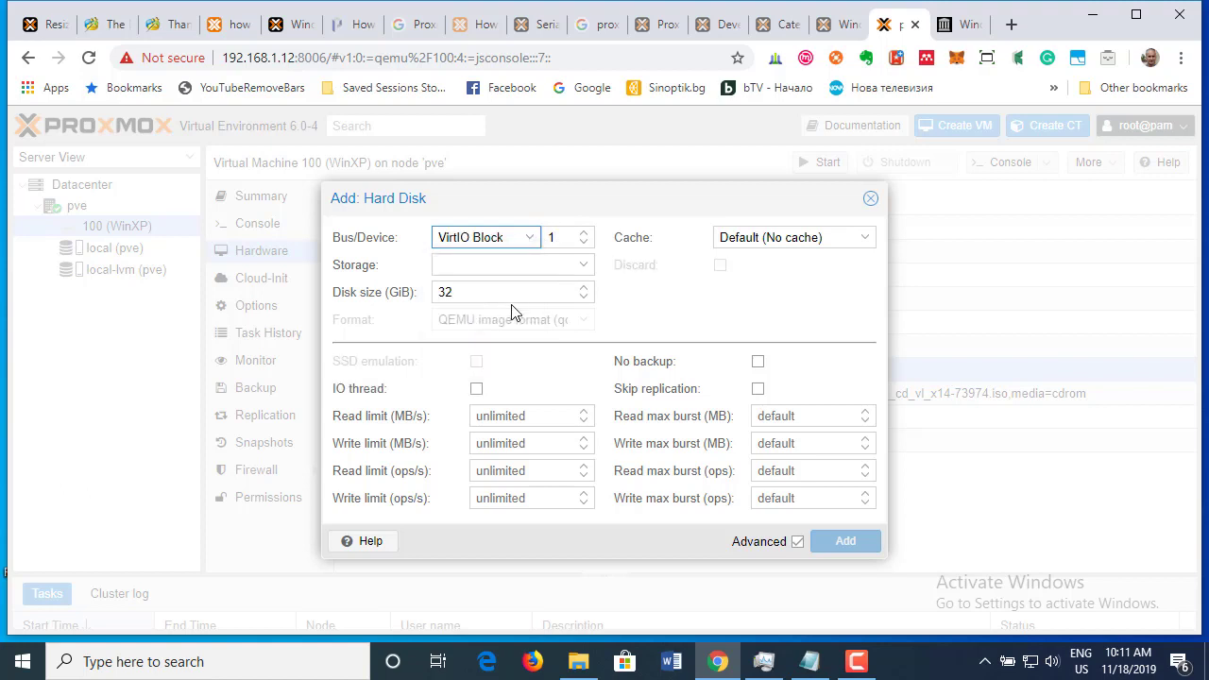
{"action": "left_click", "coordinate": [588, 273]}
{"action": "left_click", "coordinate": [584, 267]}
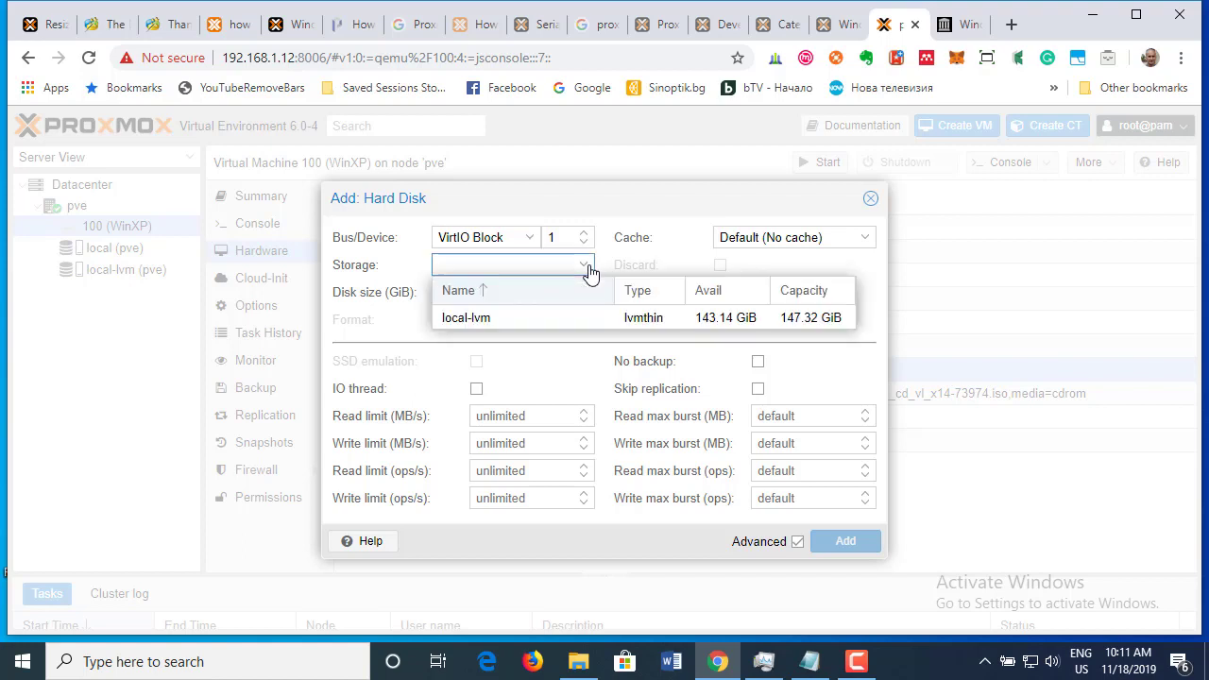
{"action": "left_click", "coordinate": [527, 320]}
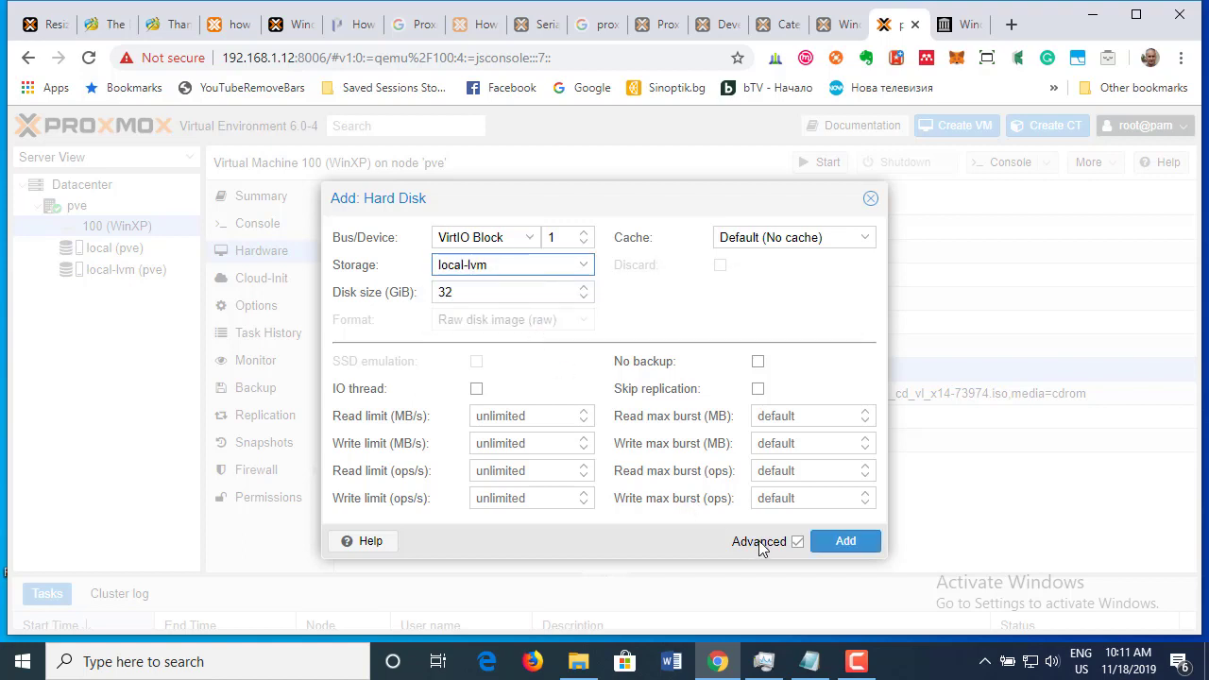
- Set the new hard disk's size to 7 GiB, keeping local-lvm storage and the advanced options shown
{"action": "left_click", "coordinate": [798, 541]}
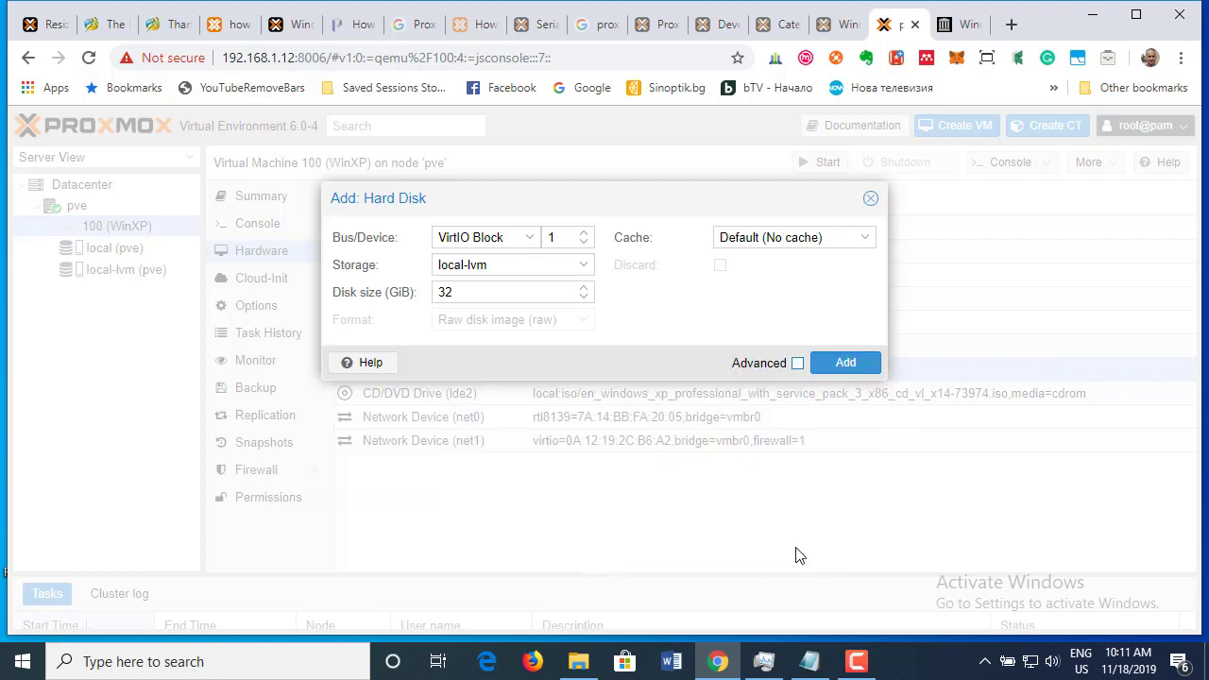
{"action": "left_click", "coordinate": [798, 364]}
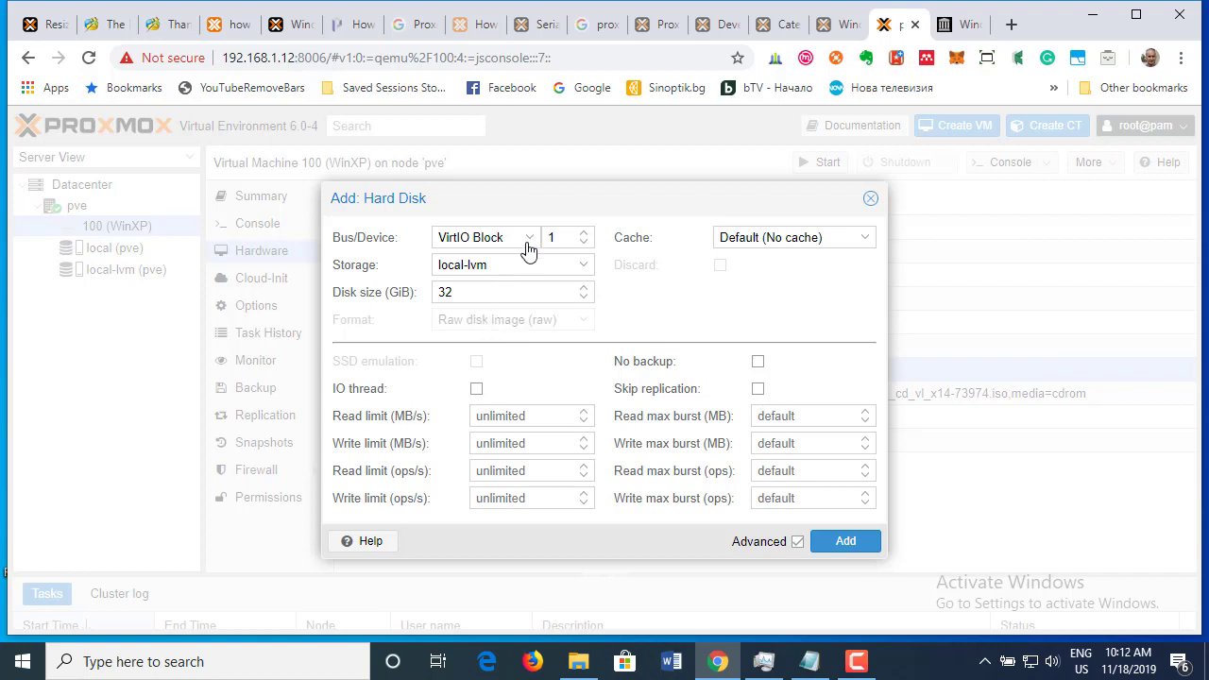
{"action": "left_click_drag", "start_coordinate": [458, 294], "coordinate": [422, 301]}
{"action": "type", "text": "8"}
{"action": "left_click", "coordinate": [578, 271]}
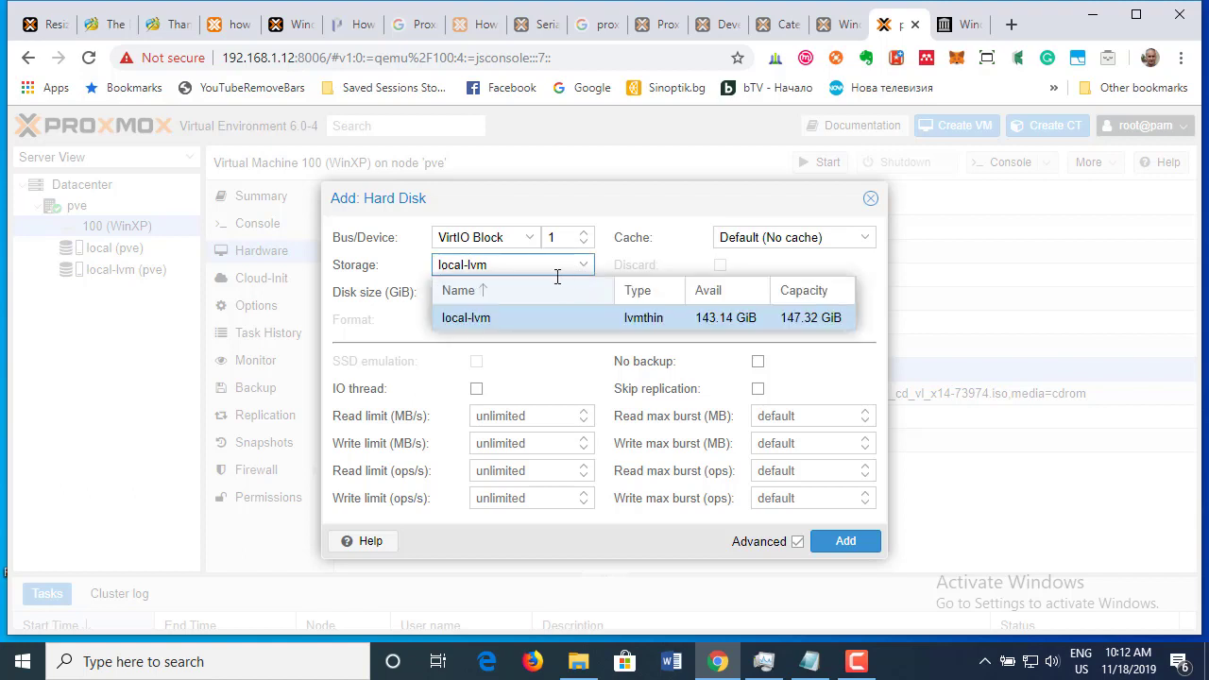
{"action": "left_click", "coordinate": [523, 297]}
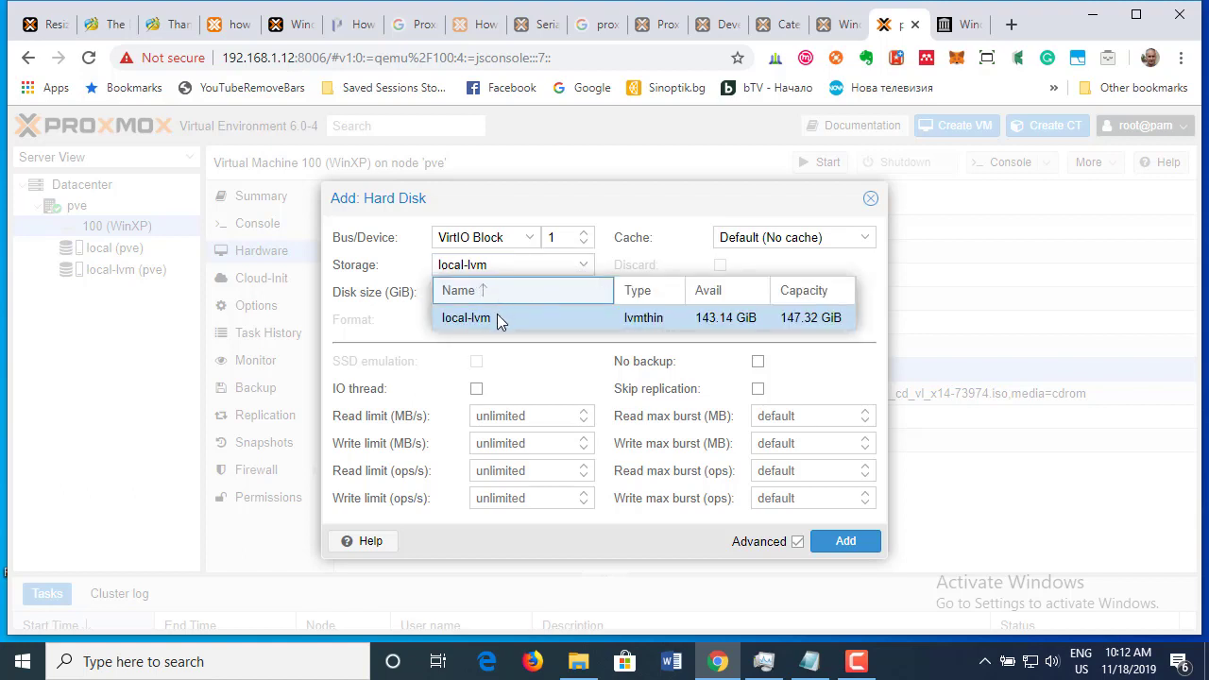
{"action": "left_click", "coordinate": [498, 319]}
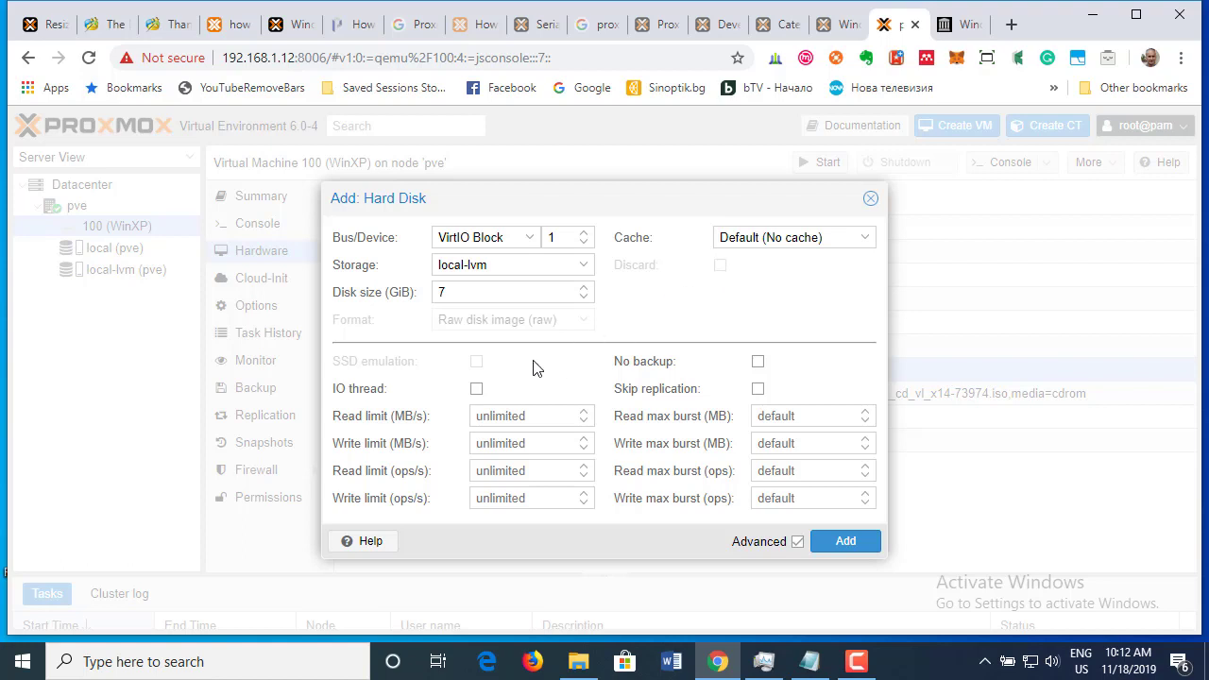
- Try the IDE bus for the new hard disk to compare its options, and return to VirtIO Block
{"action": "left_click_drag", "start_coordinate": [544, 323], "coordinate": [564, 325]}
{"action": "left_click", "coordinate": [527, 240]}
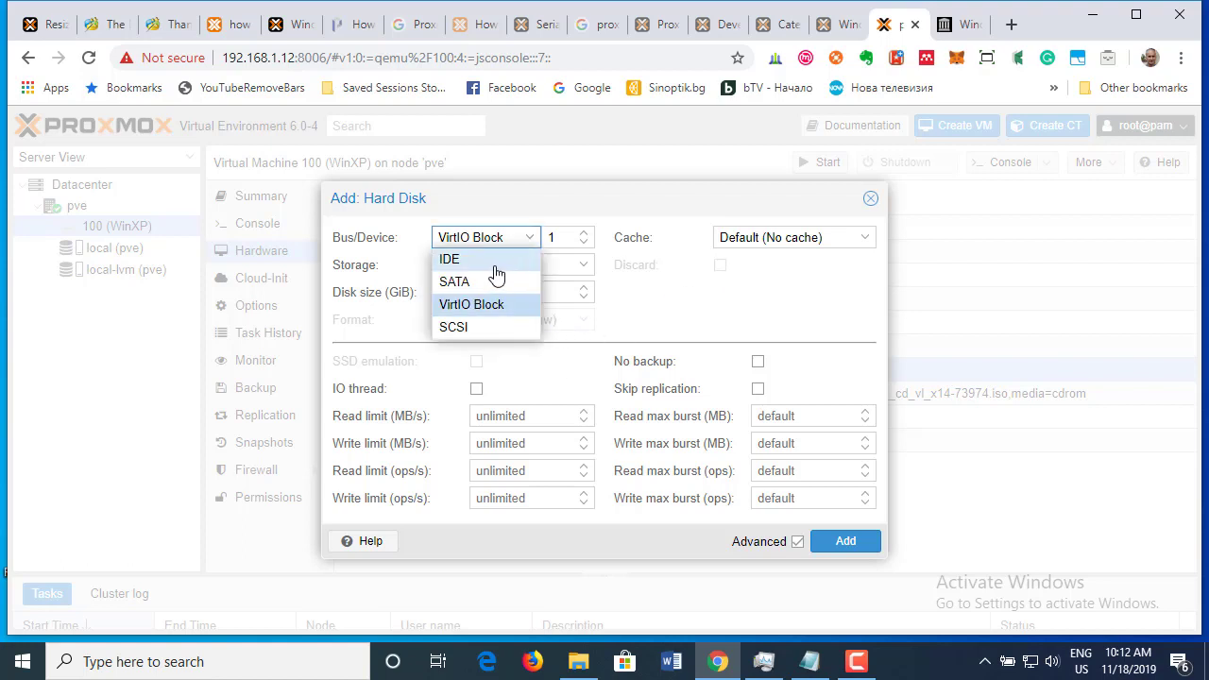
{"action": "left_click", "coordinate": [499, 263]}
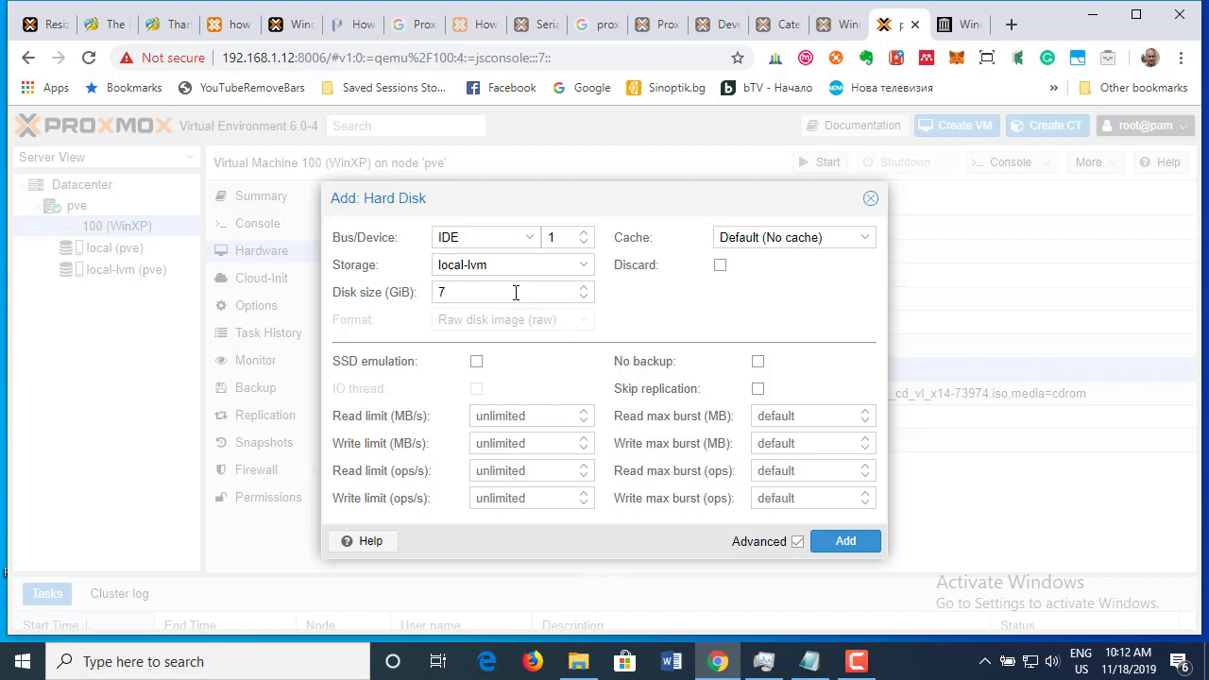
{"action": "left_click", "coordinate": [525, 242]}
{"action": "left_click", "coordinate": [498, 306]}
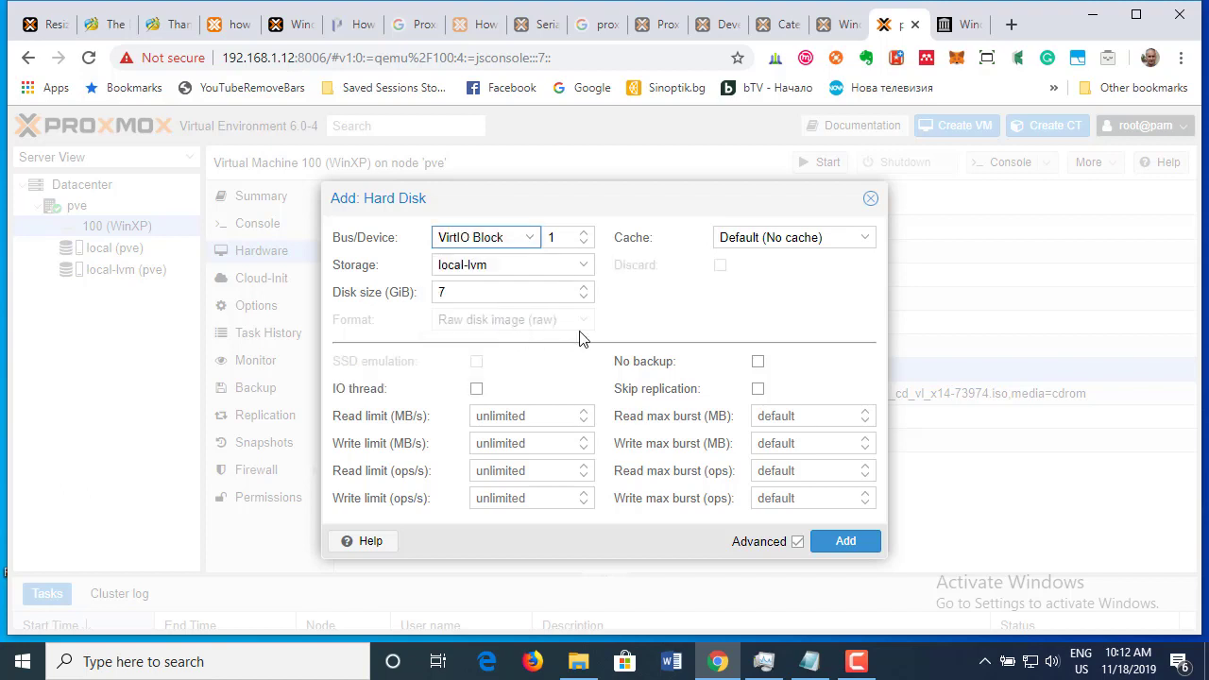
{"action": "left_click", "coordinate": [539, 242]}
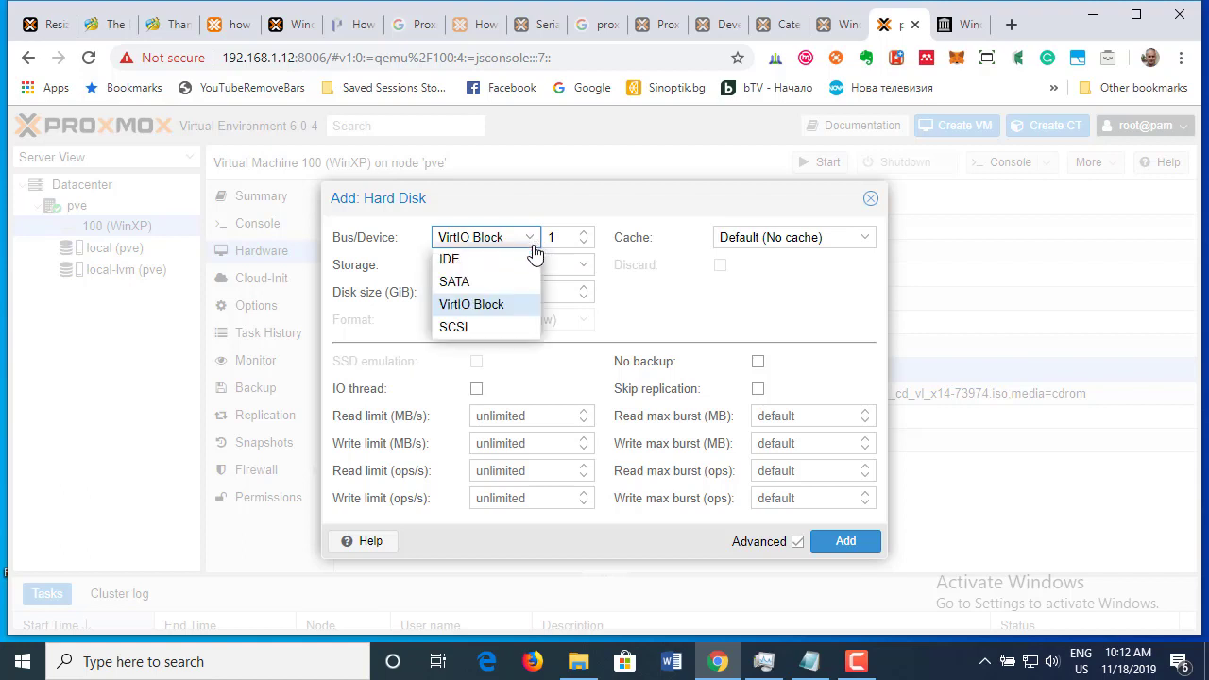
{"action": "left_click", "coordinate": [481, 266]}
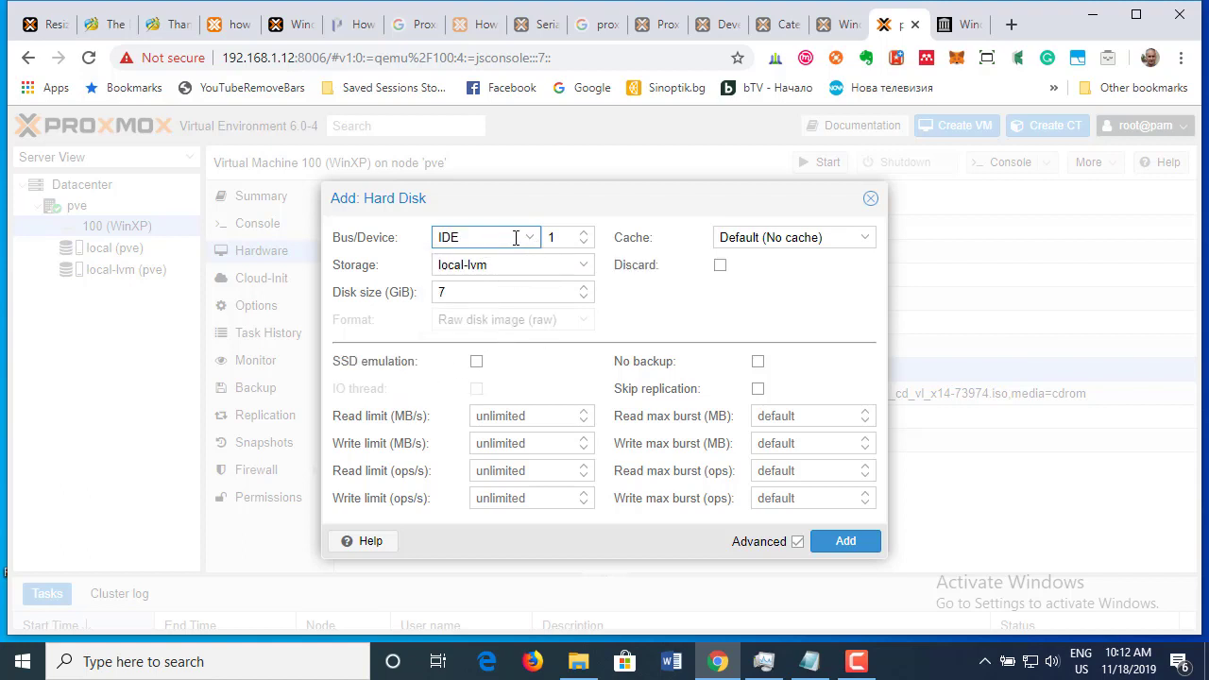
{"action": "left_click", "coordinate": [531, 240]}
{"action": "left_click", "coordinate": [487, 305]}
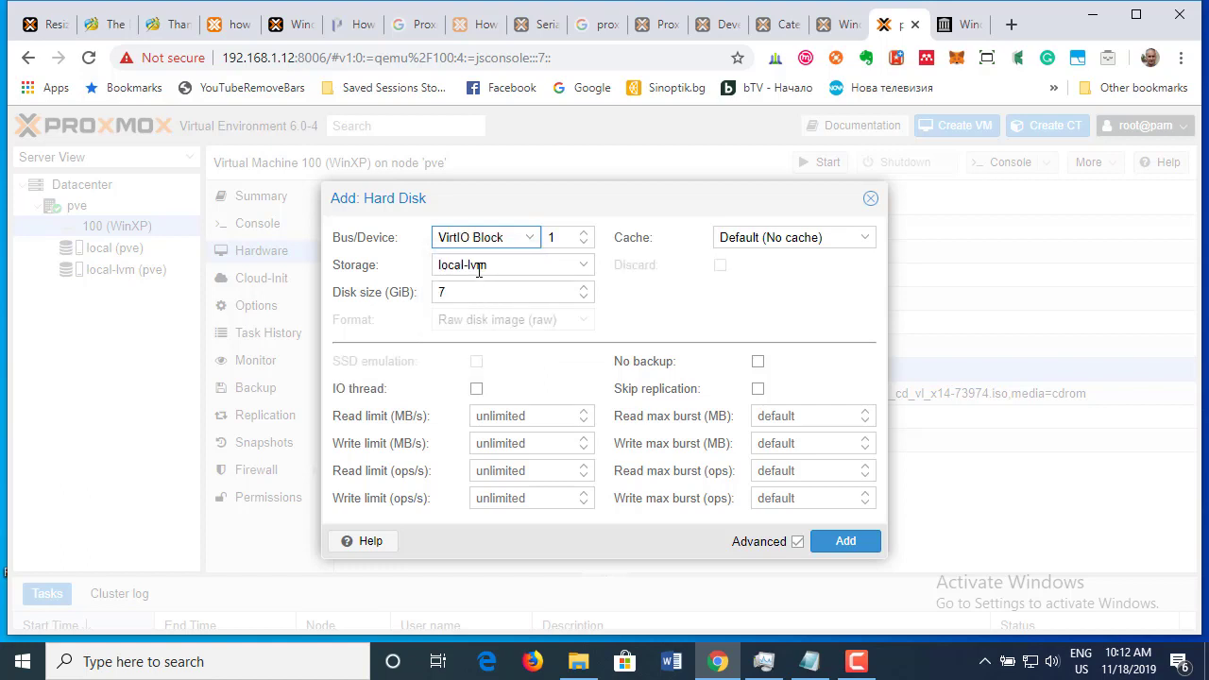
- Reselect local-lvm as the storage and add the configured VirtIO Block hard disk to the VM
{"action": "left_click", "coordinate": [584, 265]}
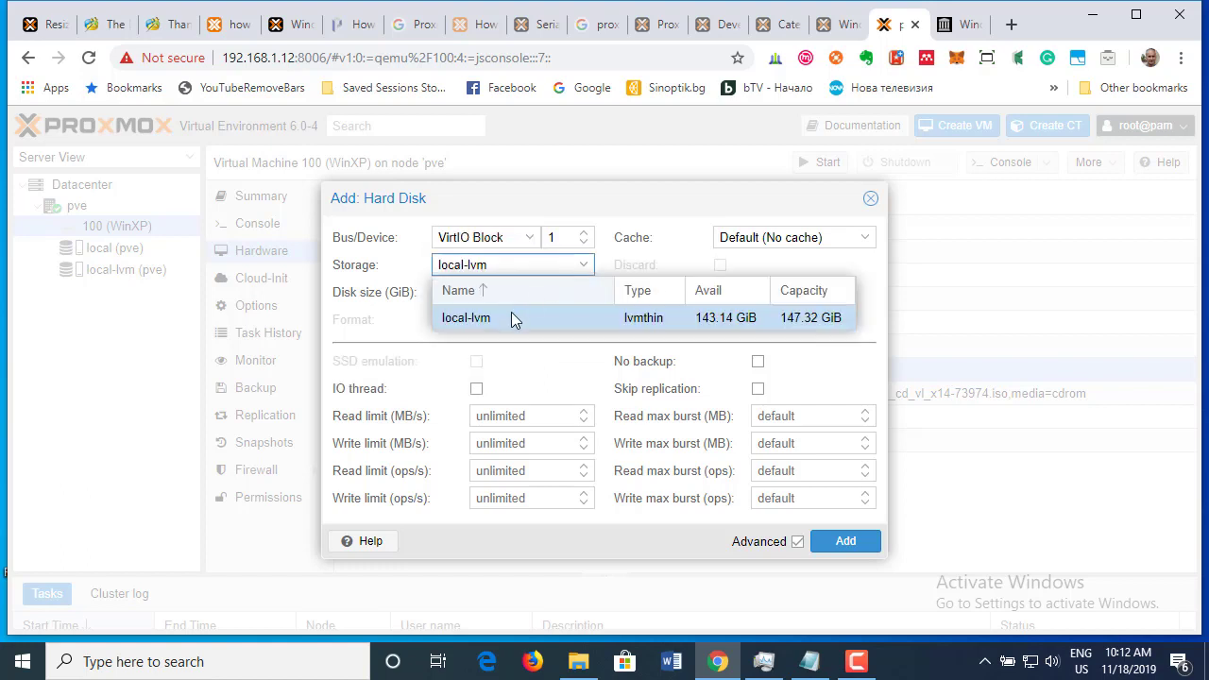
{"action": "left_click", "coordinate": [511, 319]}
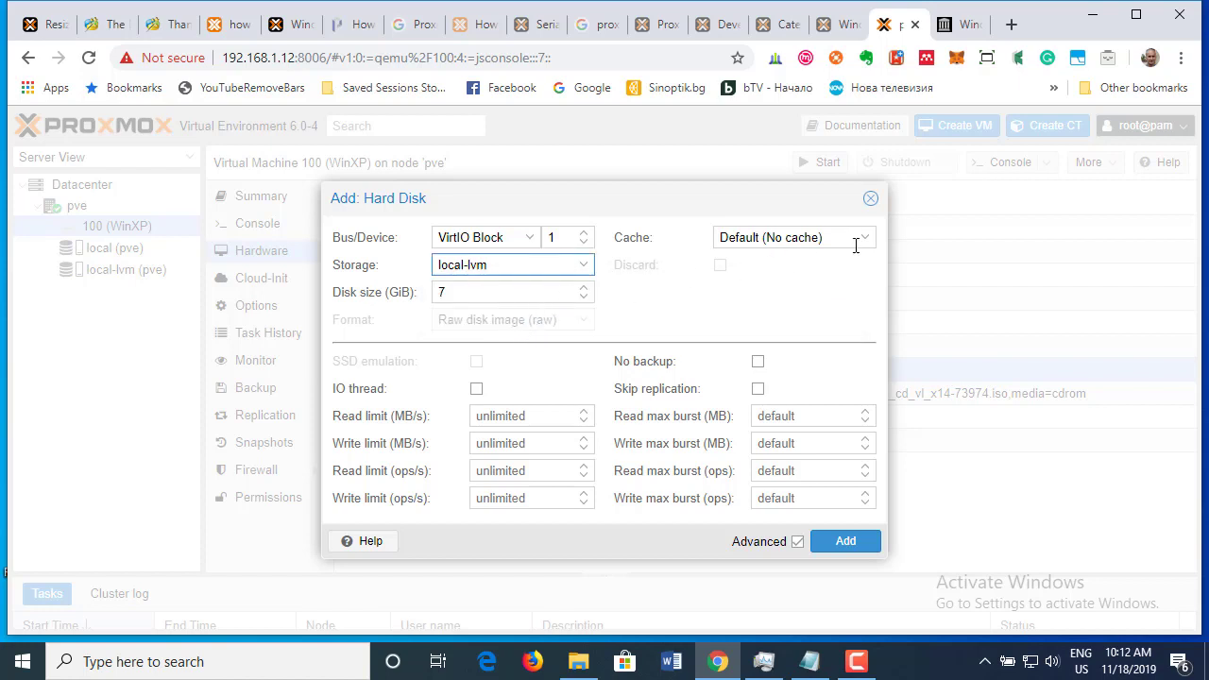
{"action": "left_click", "coordinate": [724, 270]}
{"action": "left_click", "coordinate": [847, 543]}
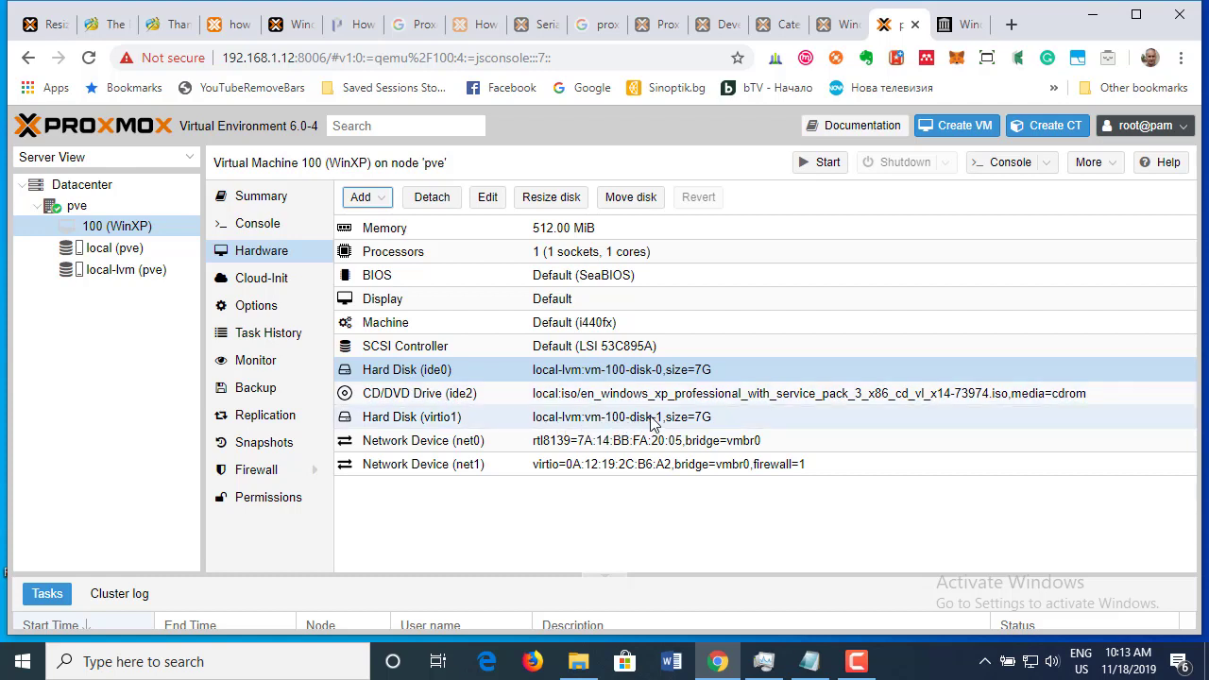
- Examine the edit settings of the virtio1 and ide0 hard disks without changing them
{"action": "left_click", "coordinate": [564, 426]}
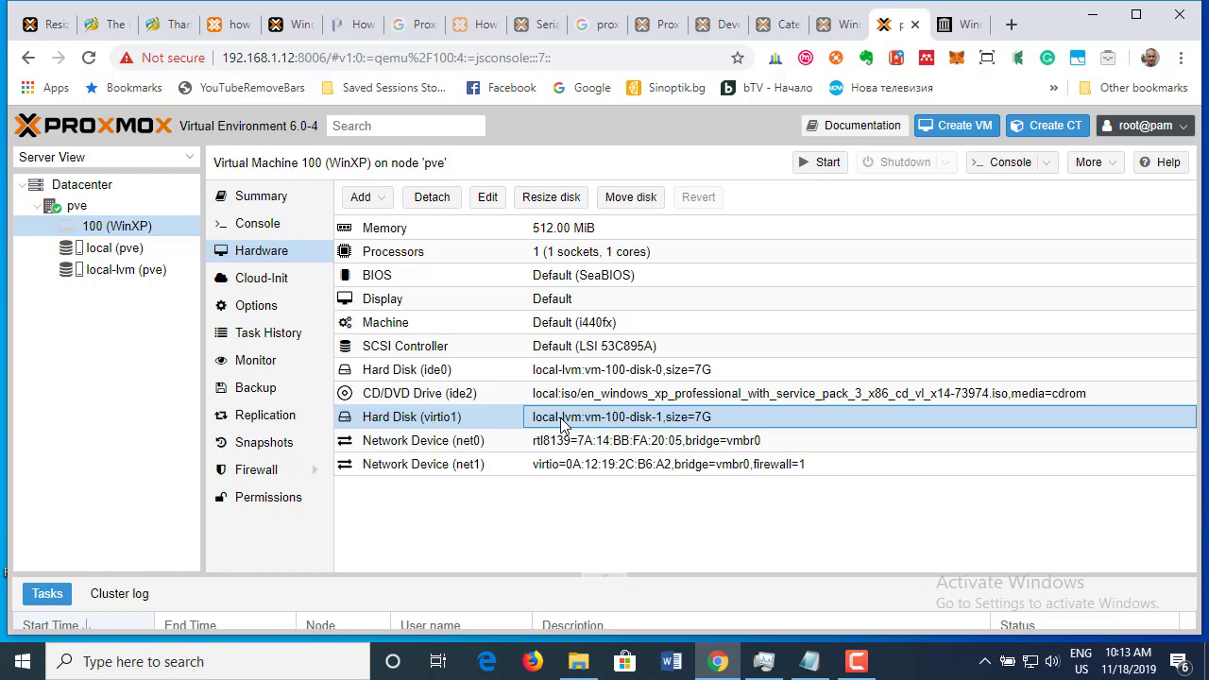
{"action": "double_click", "coordinate": [561, 423]}
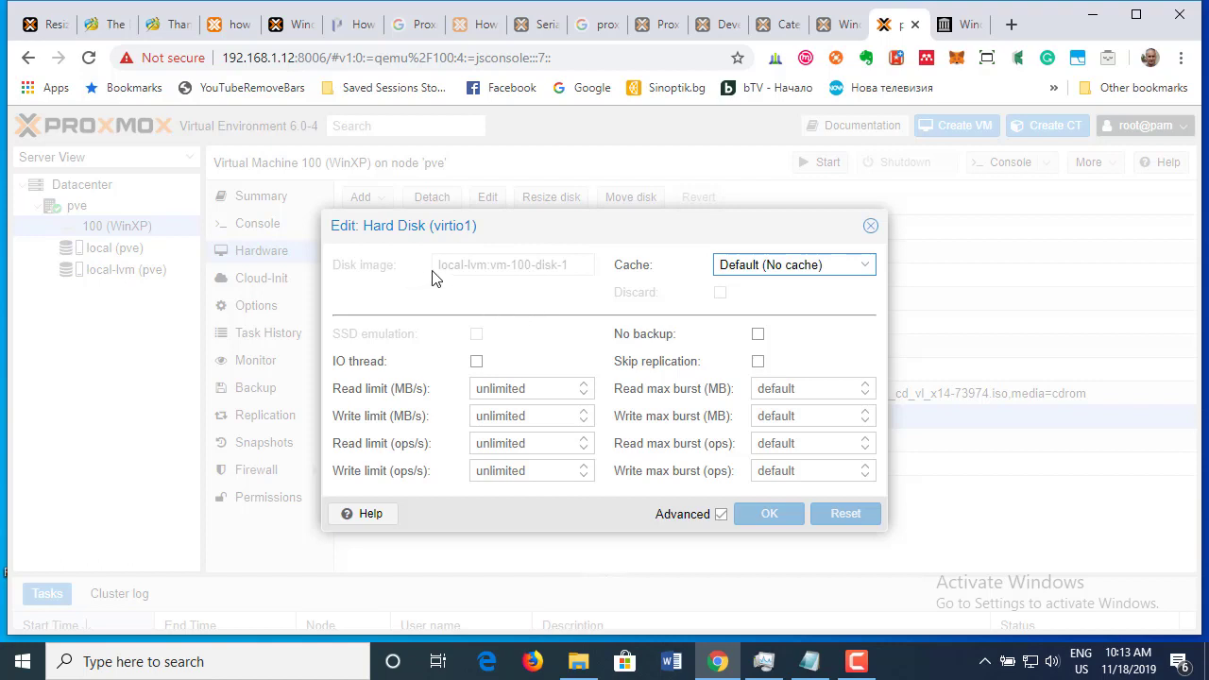
{"action": "left_click", "coordinate": [559, 274]}
{"action": "left_click", "coordinate": [868, 227]}
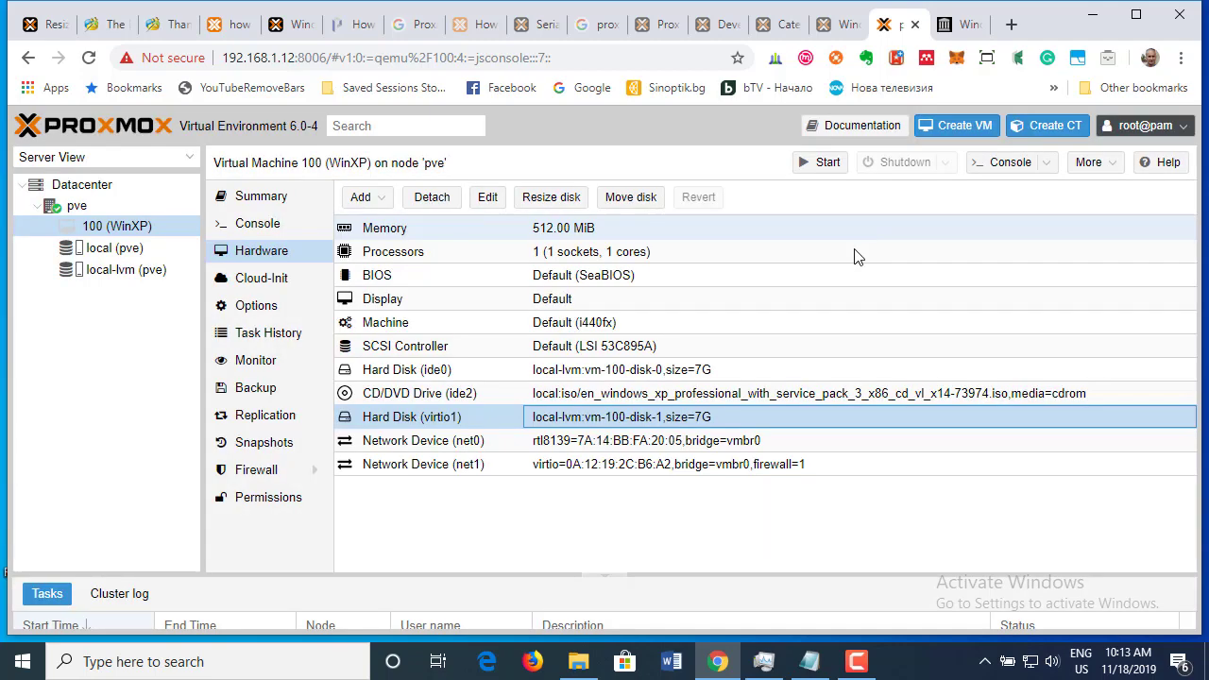
{"action": "double_click", "coordinate": [542, 370]}
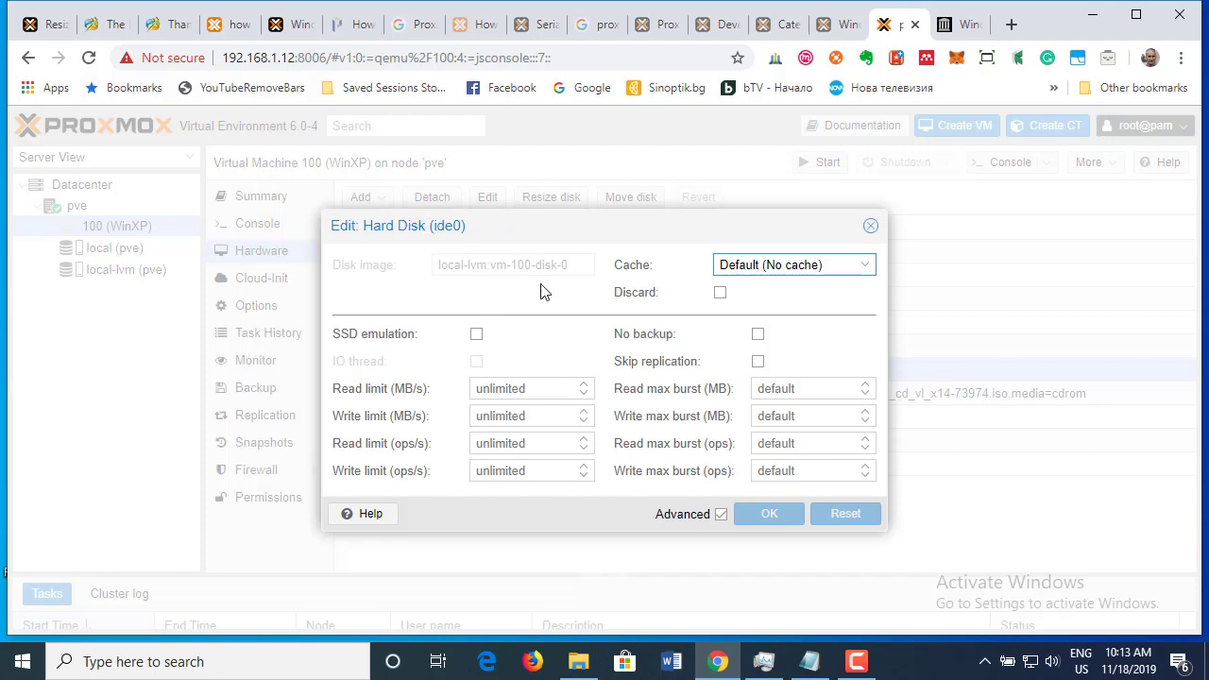
{"action": "left_click", "coordinate": [871, 227]}
- Examine the resize options of the virtio1 hard disk and leave without resizing it
{"action": "left_click", "coordinate": [448, 418]}
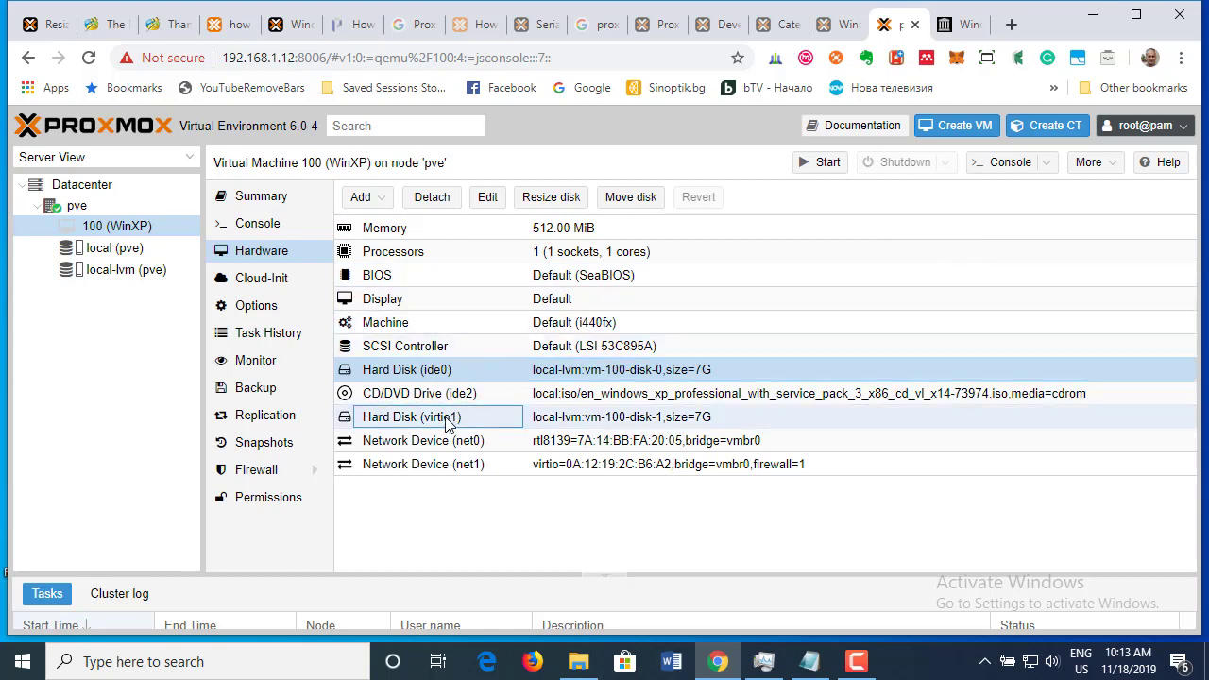
{"action": "right_click", "coordinate": [448, 423]}
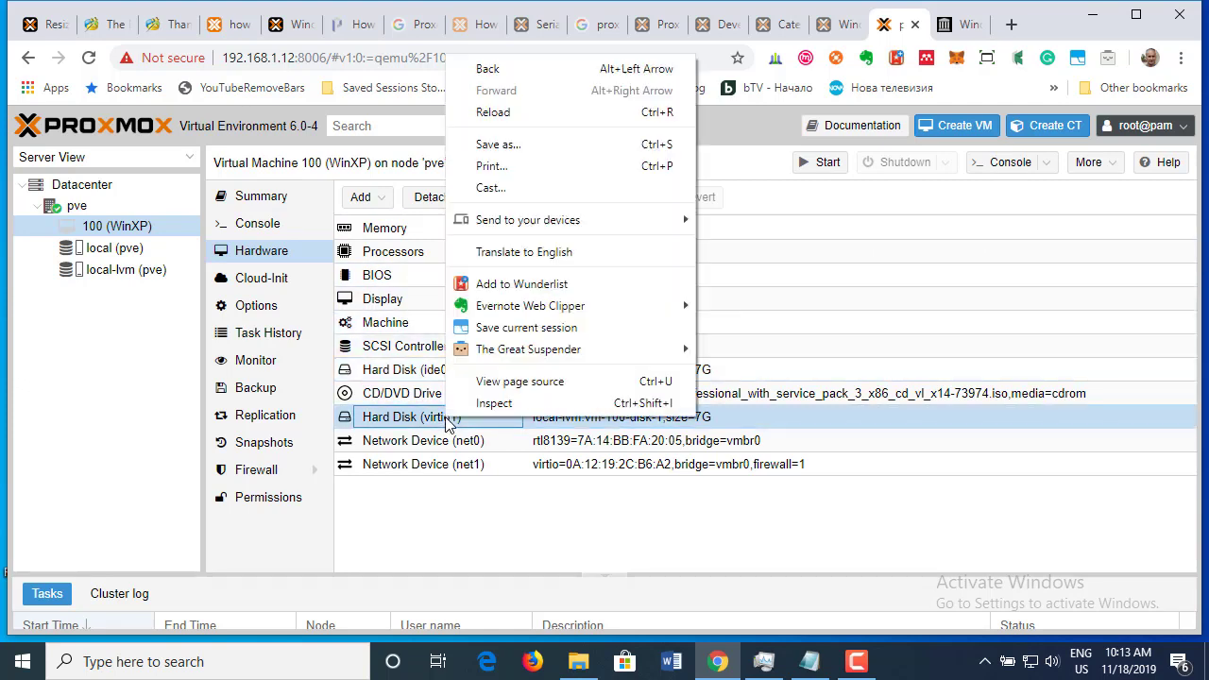
{"action": "left_click", "coordinate": [435, 423]}
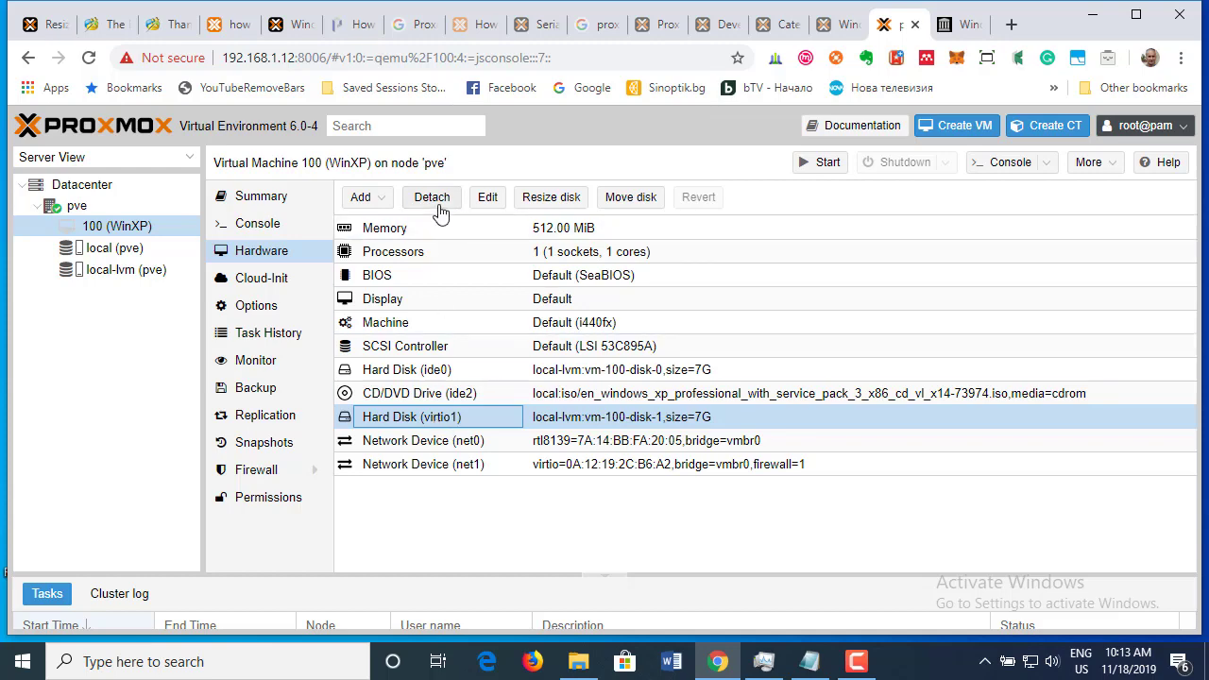
{"action": "left_click", "coordinate": [552, 198]}
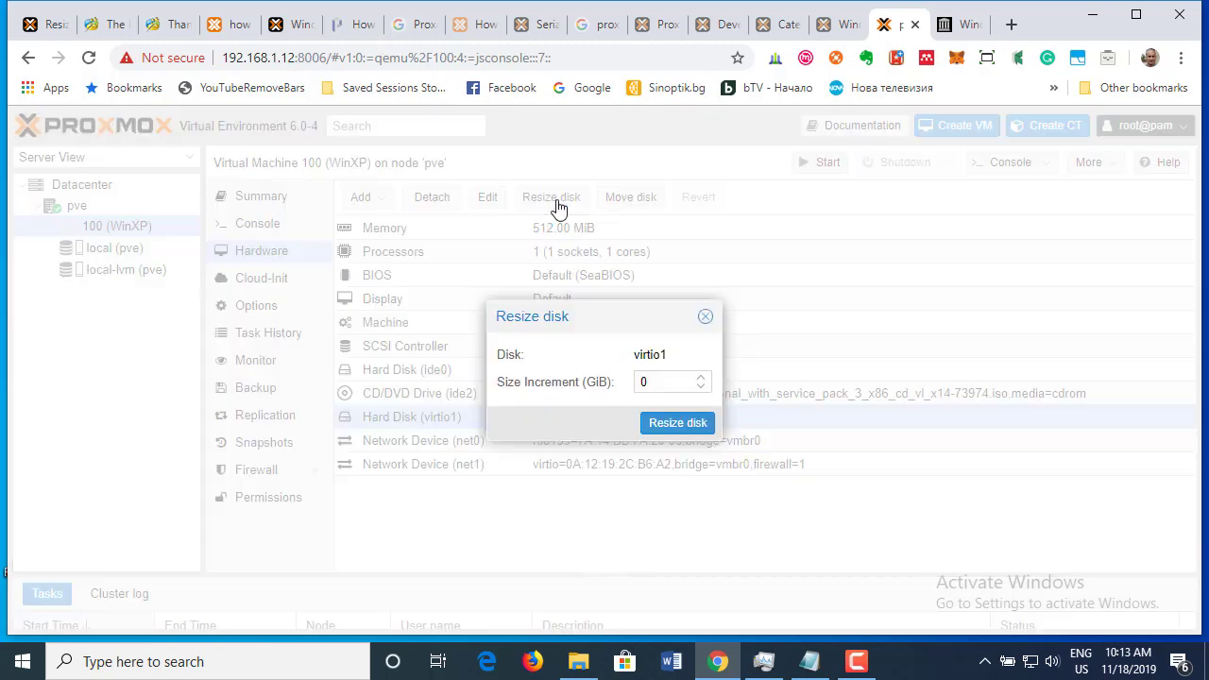
{"action": "left_click", "coordinate": [706, 318]}
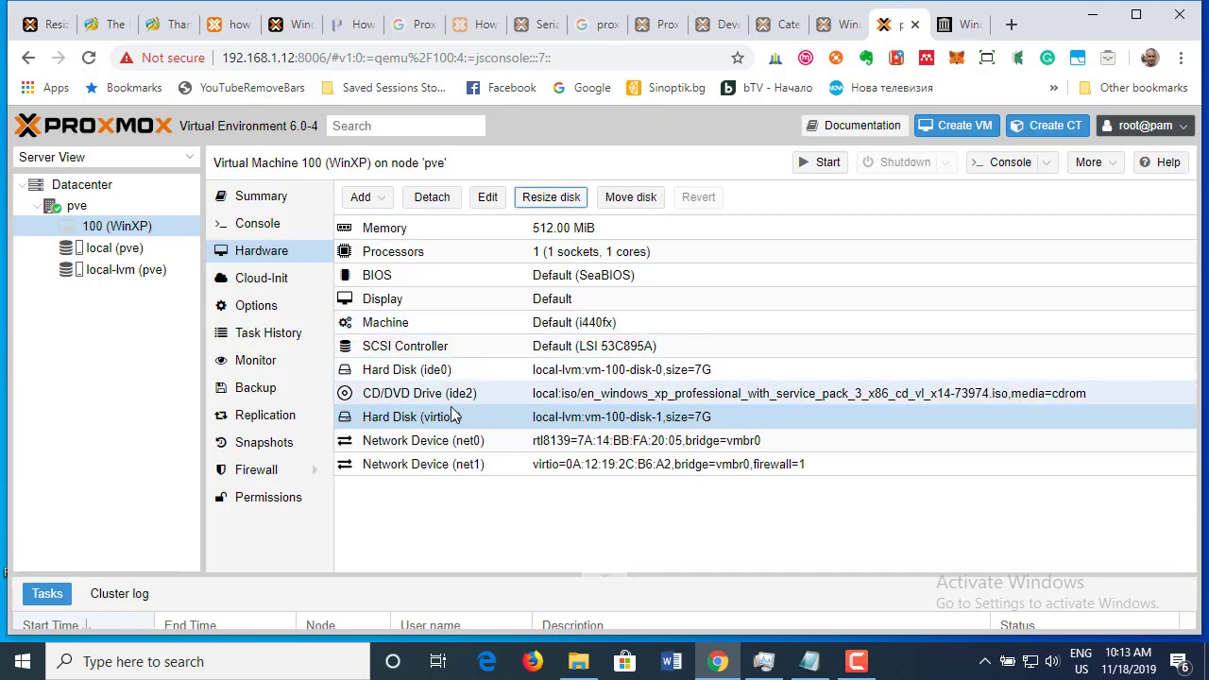
- Examine the edit settings and resize options of the ide0 hard disk, leaving both unchanged
{"action": "double_click", "coordinate": [423, 374]}
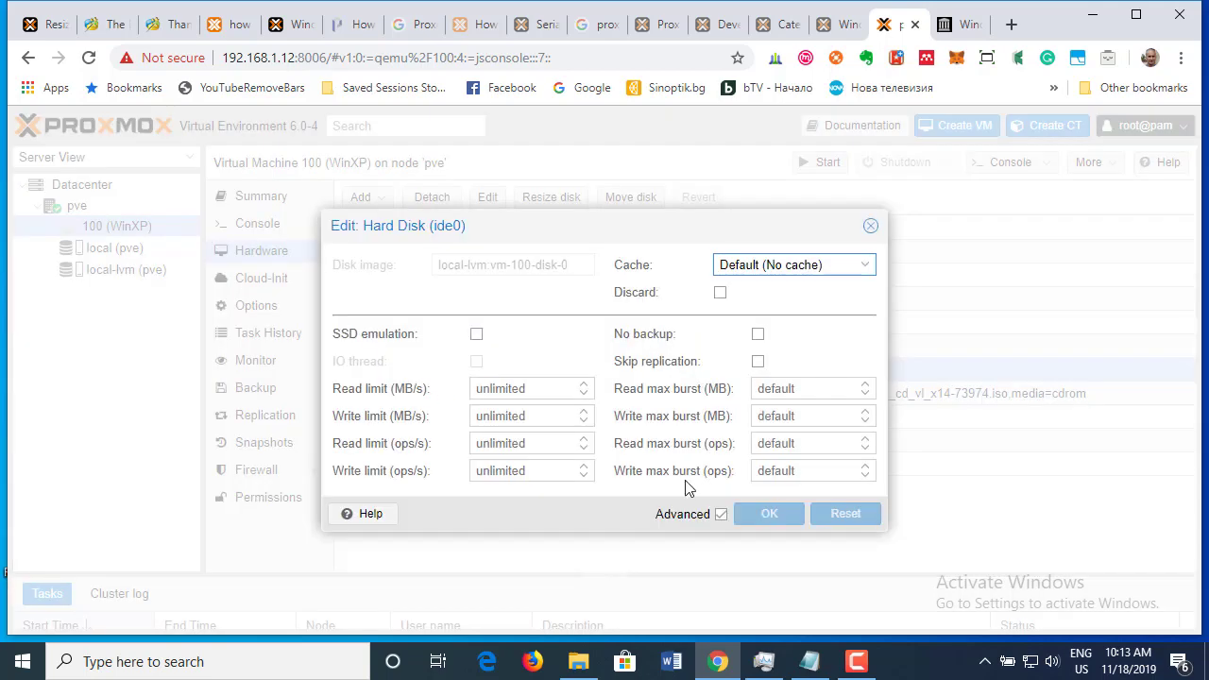
{"action": "left_click", "coordinate": [870, 226]}
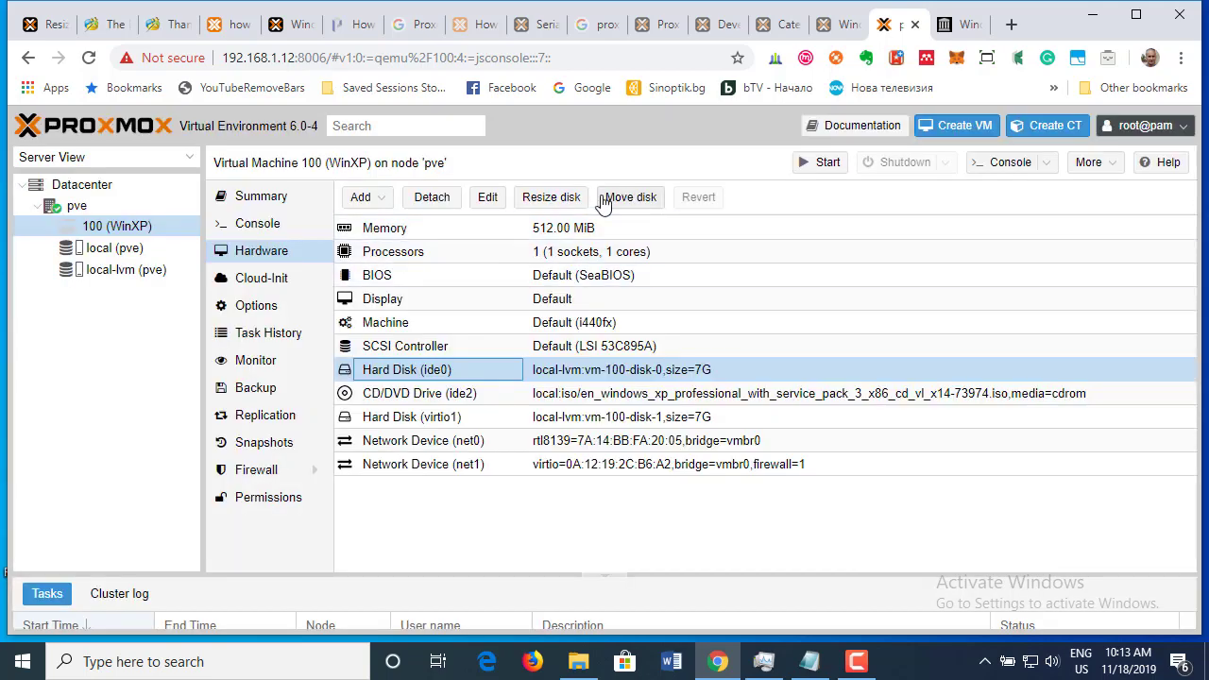
{"action": "left_click", "coordinate": [567, 199]}
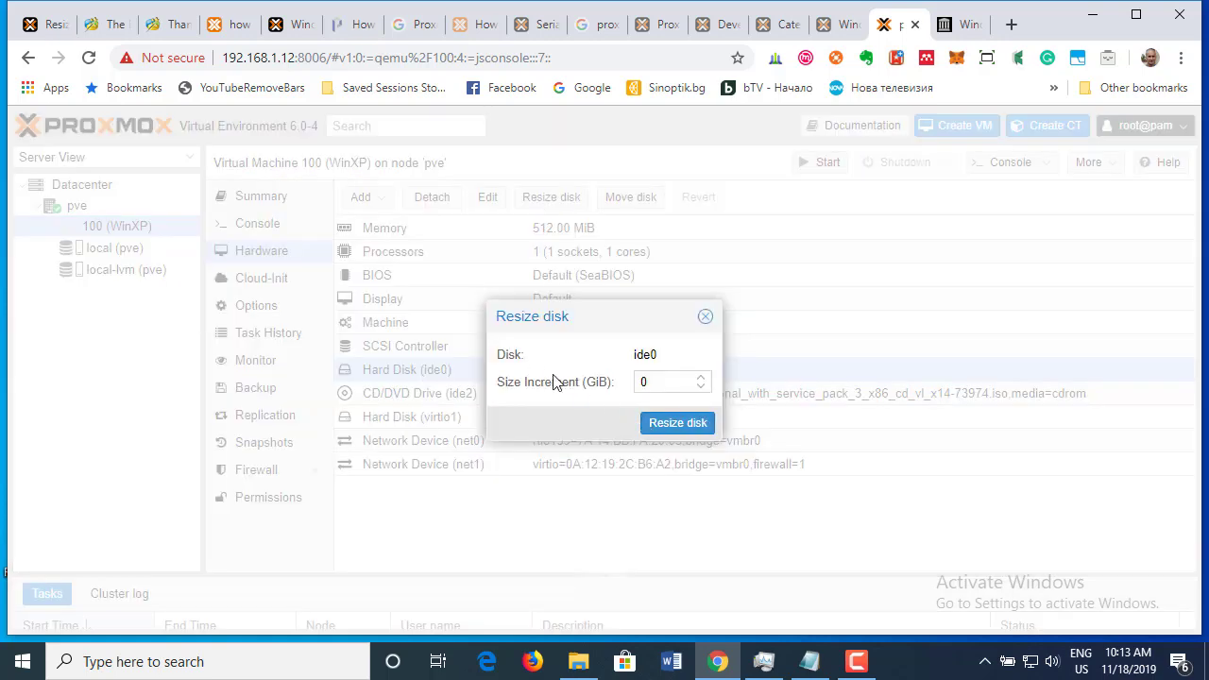
{"action": "left_click", "coordinate": [705, 316]}
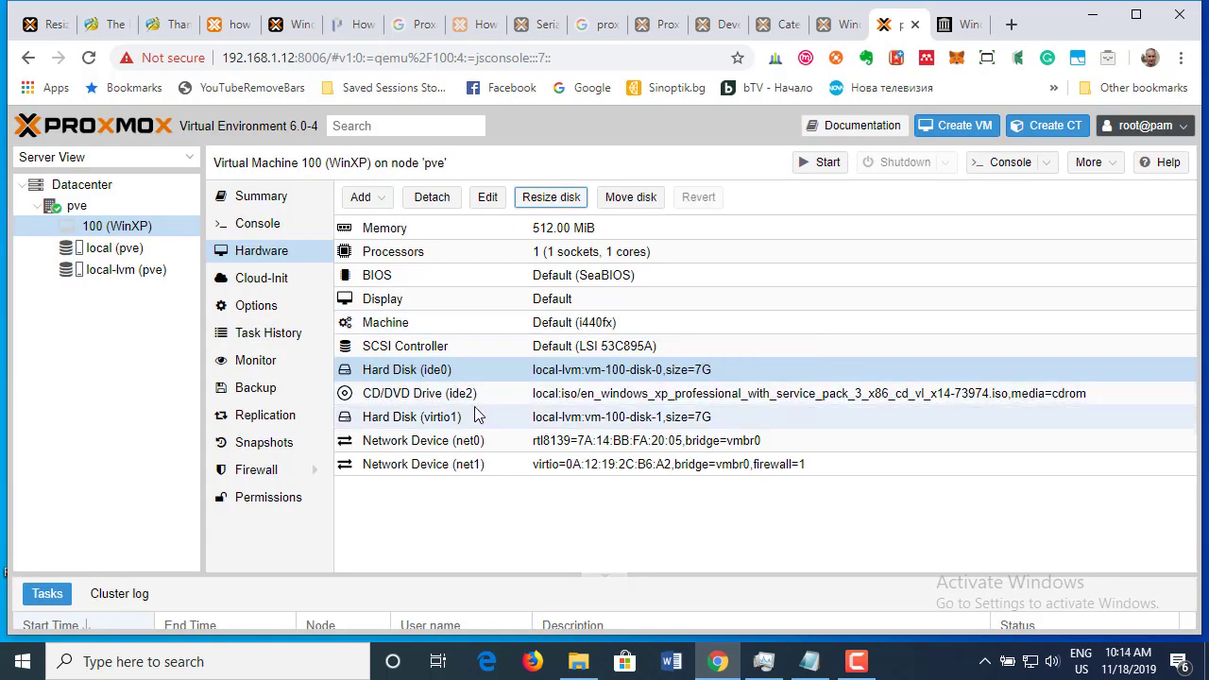
- Check the wiki's boot instruction, then start the WinXP virtual machine and open its console
{"action": "left_click", "coordinate": [455, 418]}
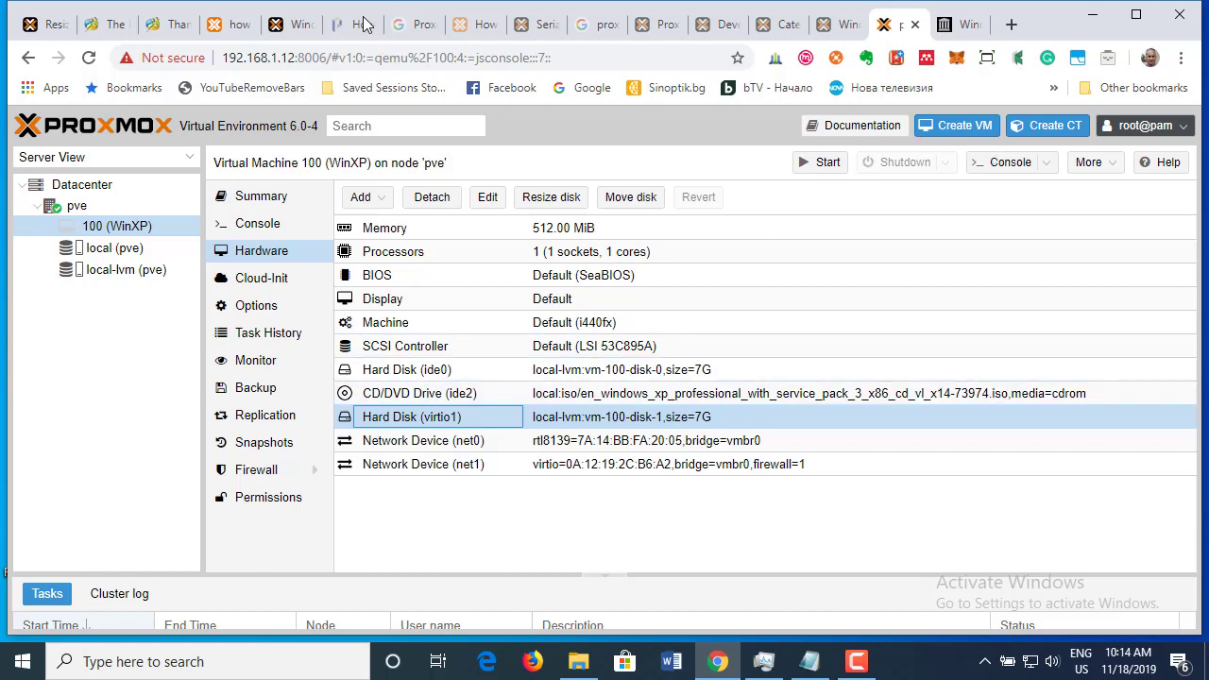
{"action": "left_click", "coordinate": [300, 21]}
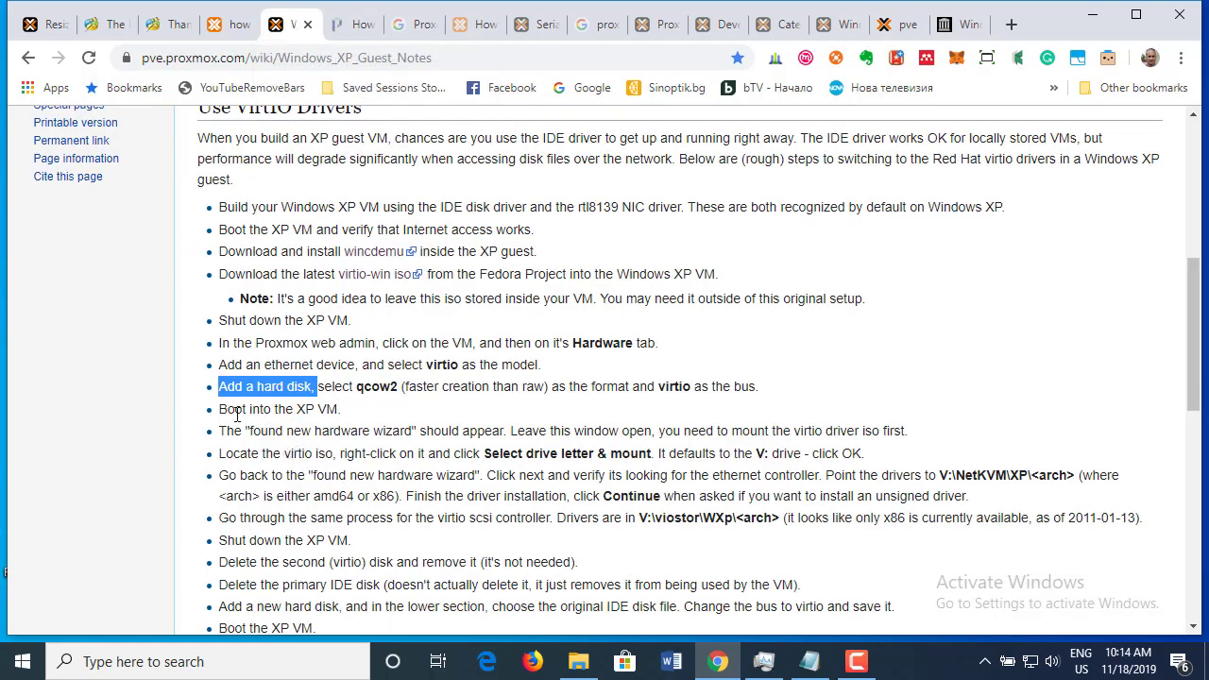
{"action": "left_click_drag", "start_coordinate": [220, 416], "coordinate": [352, 416]}
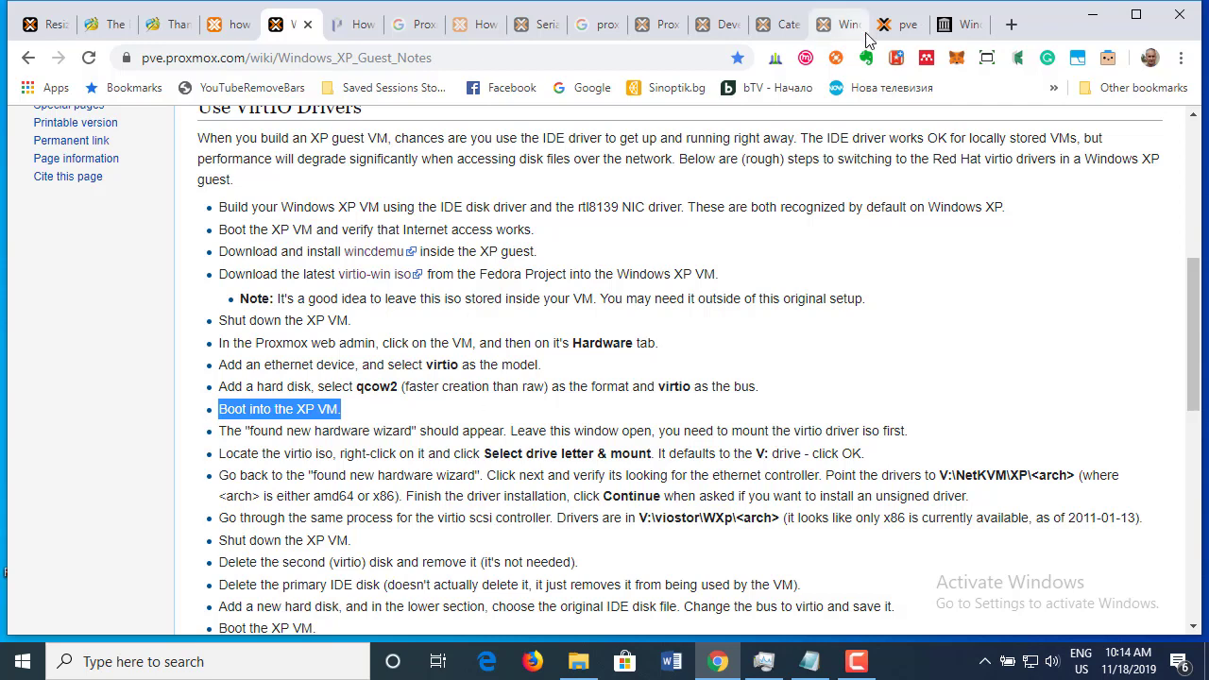
{"action": "left_click", "coordinate": [893, 35]}
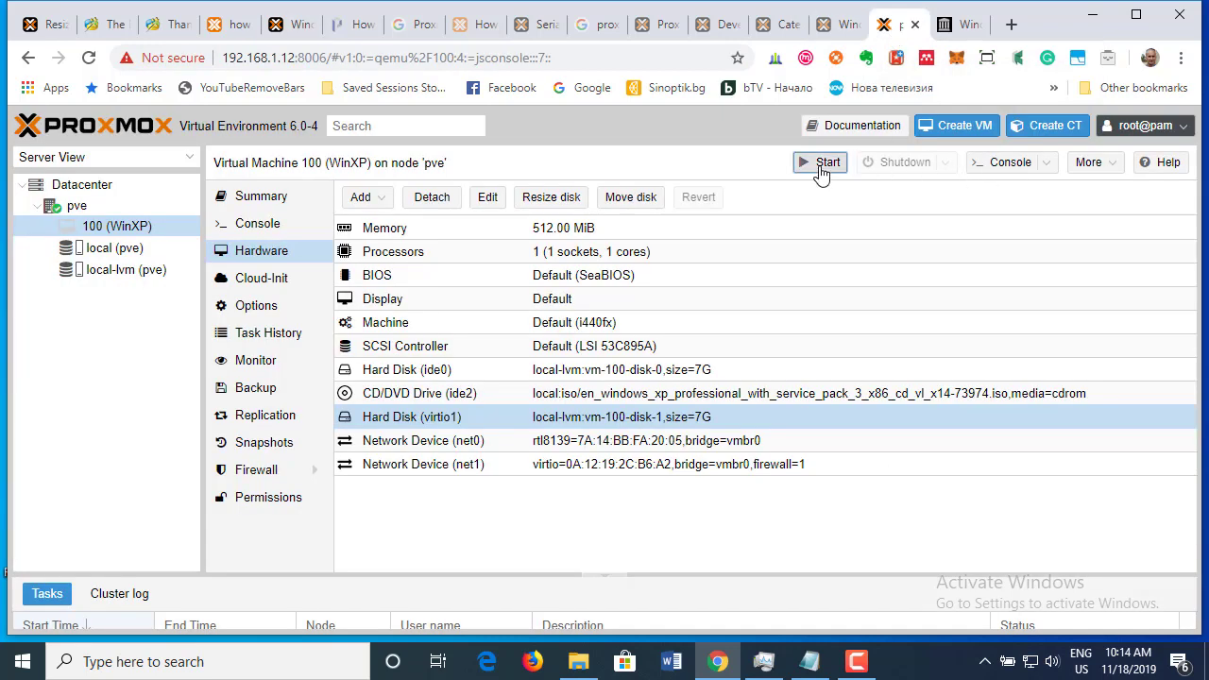
{"action": "left_click", "coordinate": [1004, 164]}
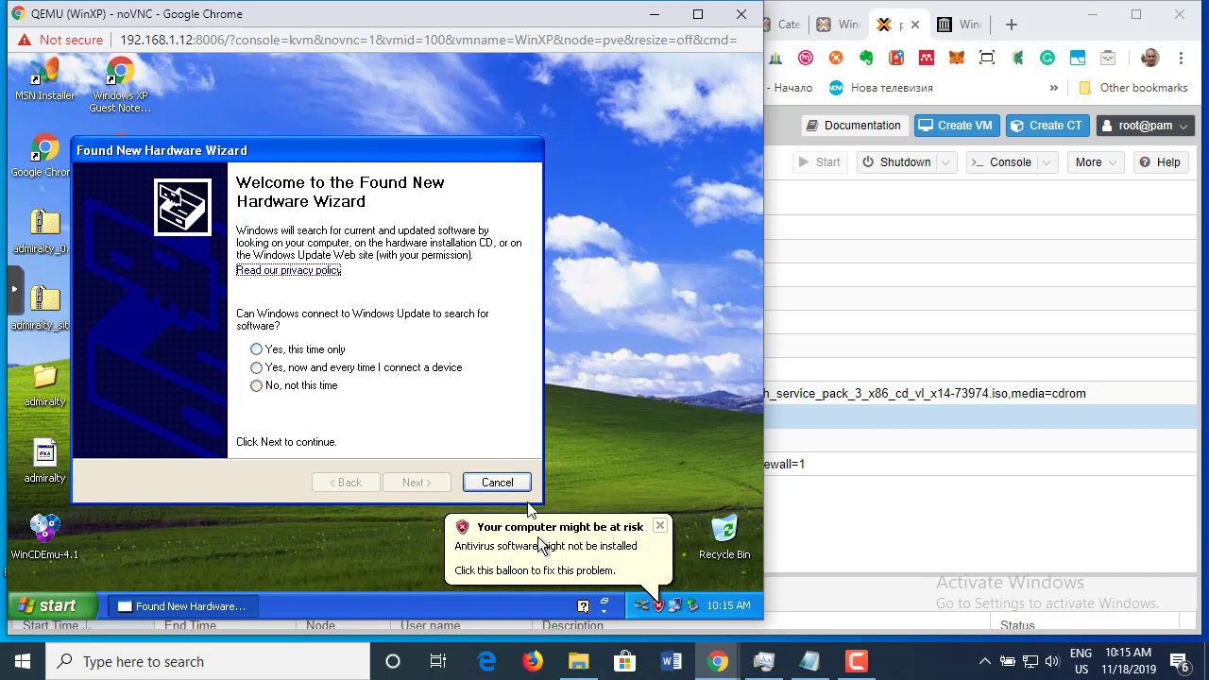
- Read the Windows XP Guest Notes wiki instruction on locating the virtio ISO and mounting it with a drive letter
{"action": "key", "text": "ctrl+w"}
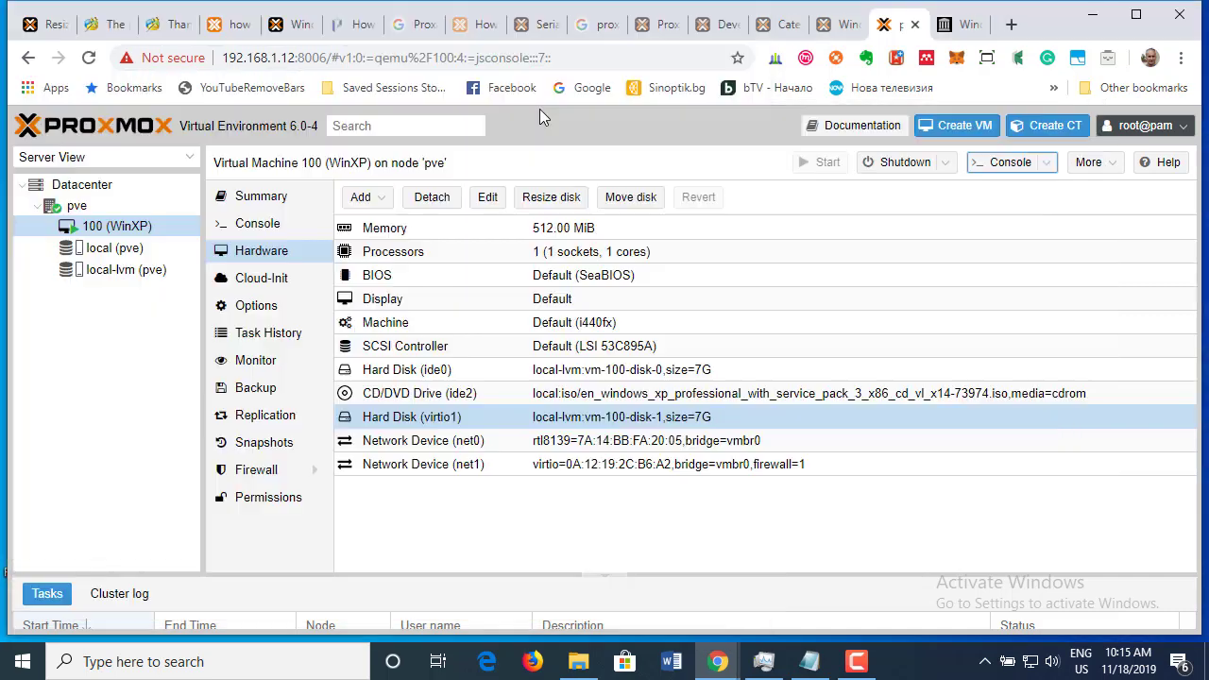
{"action": "left_click", "coordinate": [236, 23]}
{"action": "left_click", "coordinate": [300, 34]}
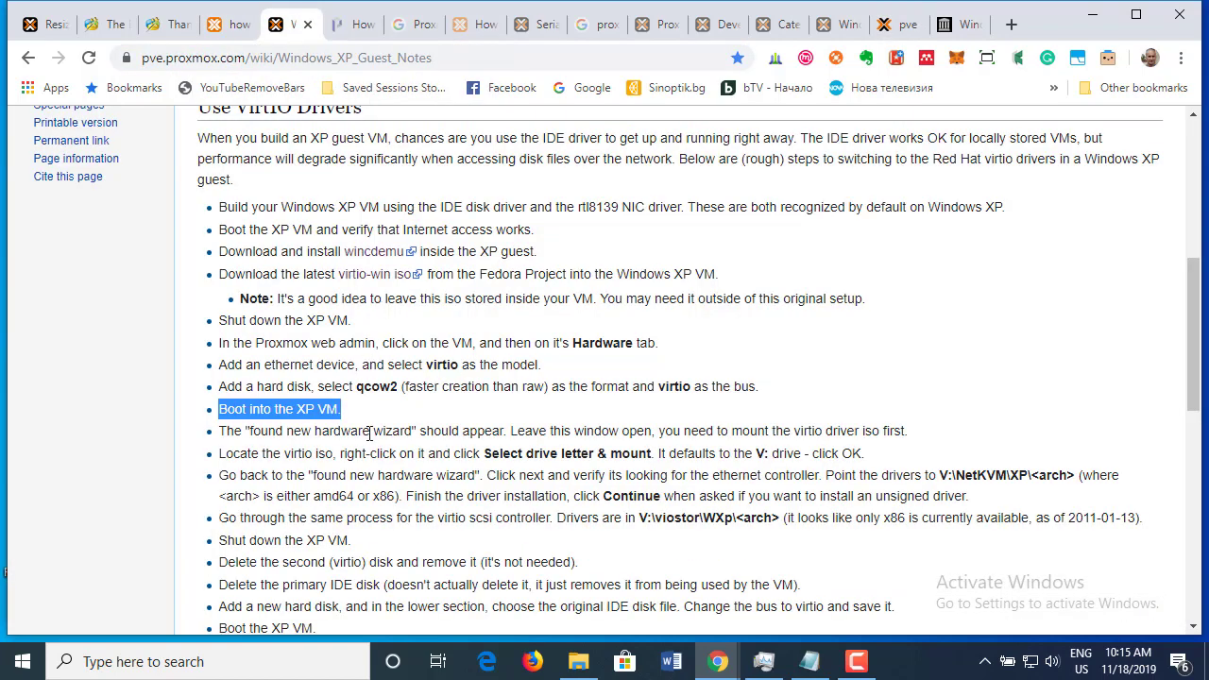
{"action": "scroll", "coordinate": [369, 433], "scroll_direction": "down", "scroll_amount": 1}
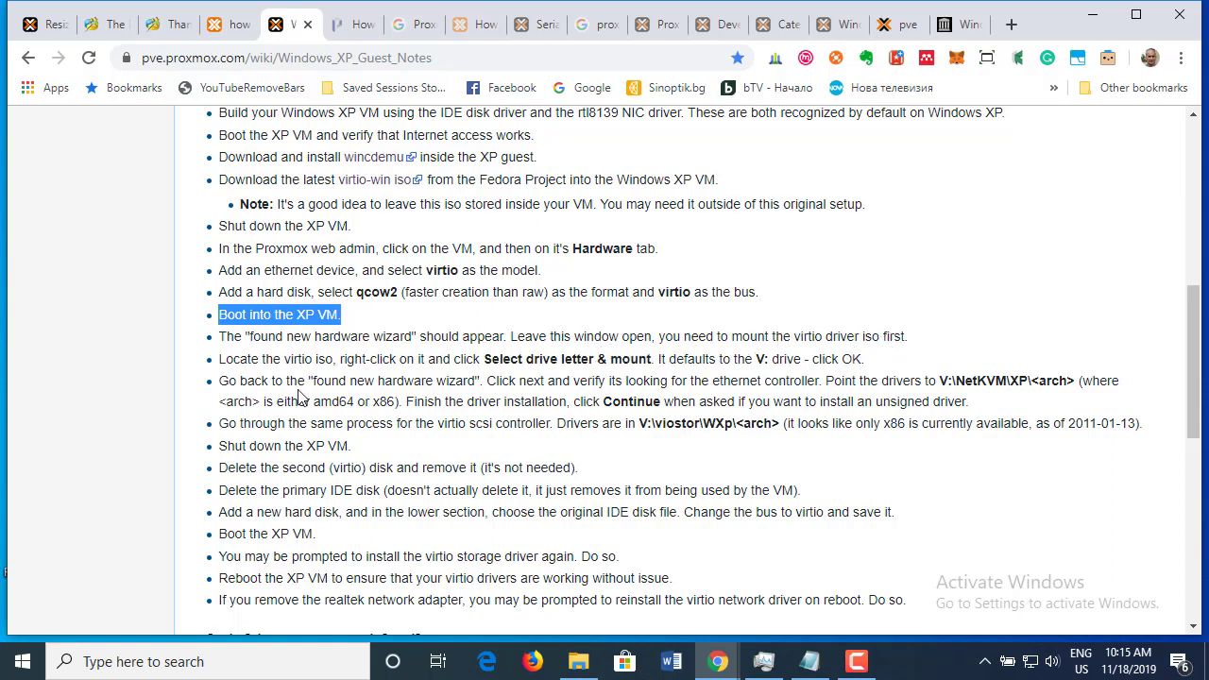
{"action": "left_click_drag", "start_coordinate": [219, 359], "coordinate": [874, 371]}
- Switch to the XP guest's console and open the Downloads folder inside My Documents
{"action": "key", "text": "alt+Tab"}
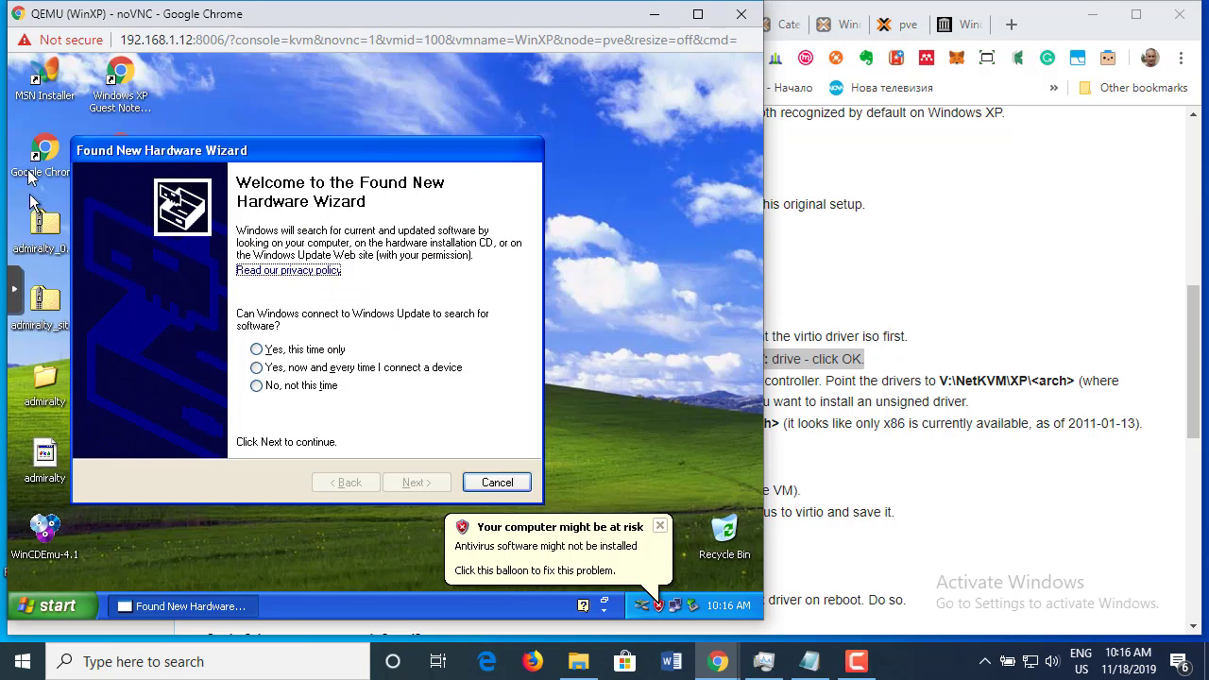
{"action": "left_click", "coordinate": [51, 609]}
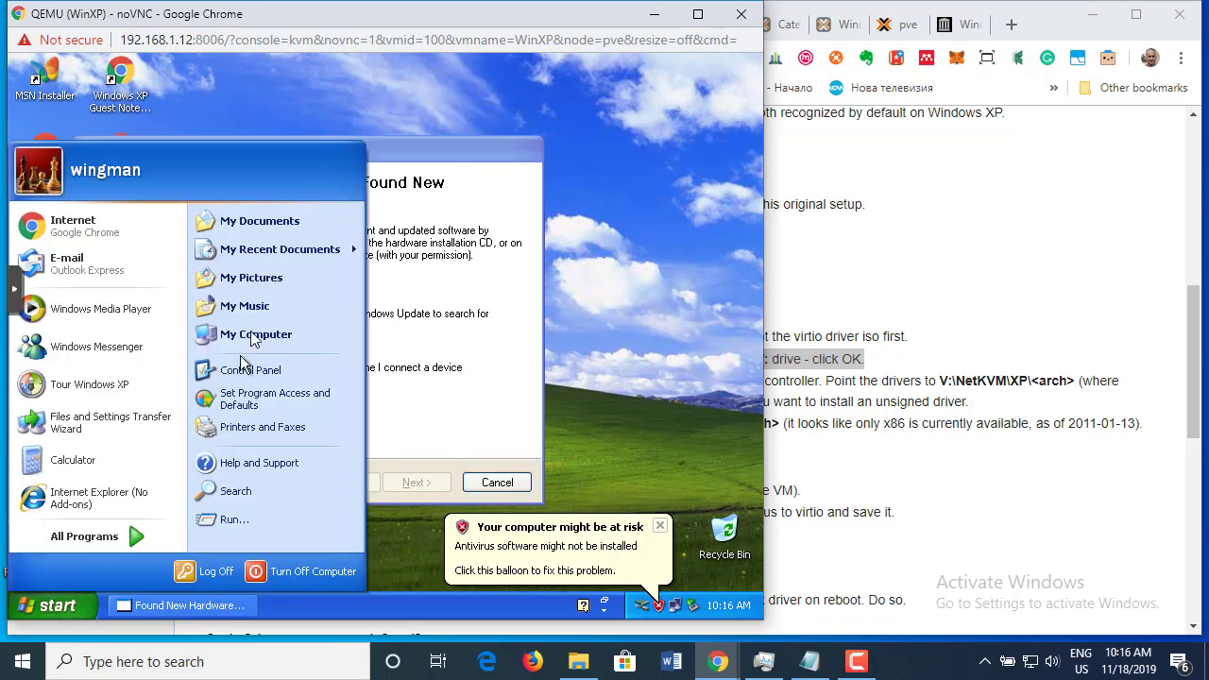
{"action": "left_click", "coordinate": [273, 231]}
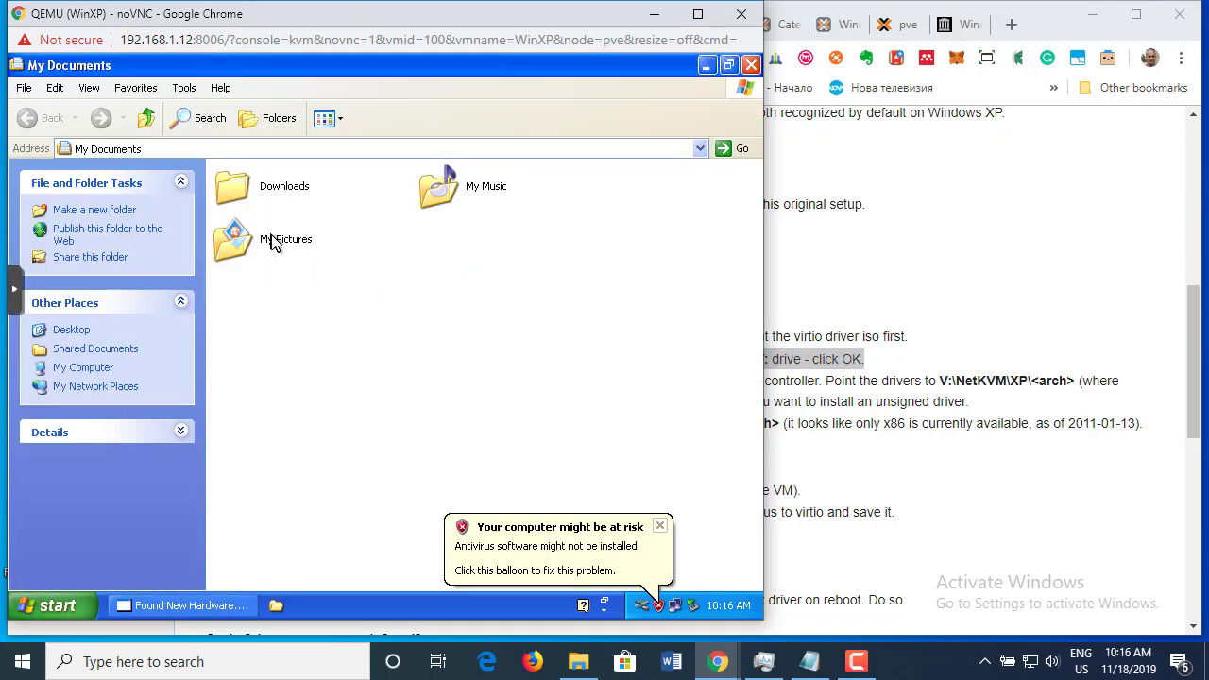
{"action": "left_click", "coordinate": [241, 189]}
{"action": "double_click", "coordinate": [241, 189]}
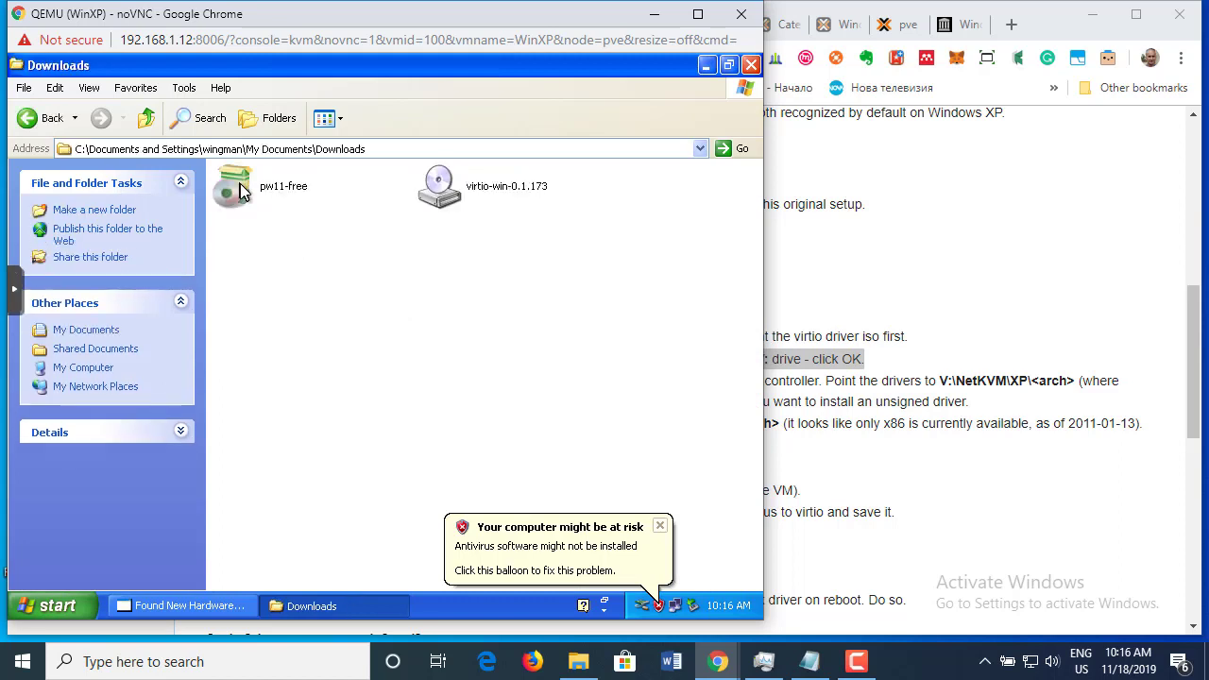
- Examine the actions available for the virtio-win-0.1.173 image, looking for a mount option, and minimize the Downloads folder
{"action": "right_click", "coordinate": [437, 208]}
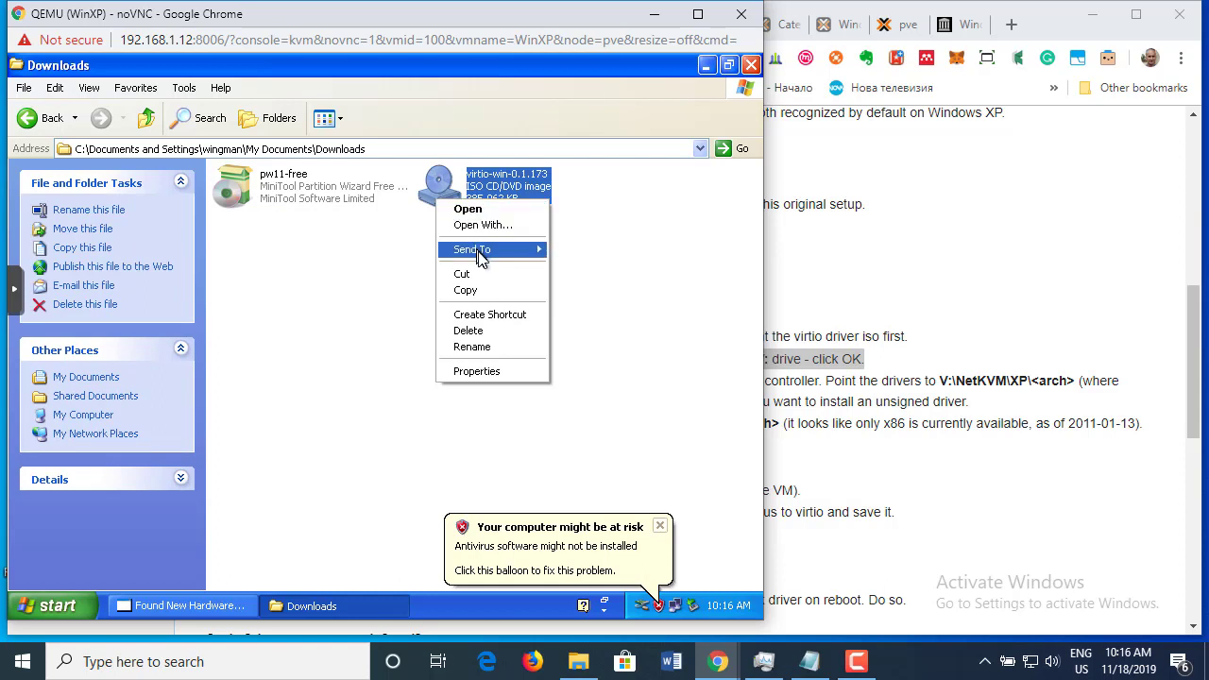
{"action": "mouse_move", "coordinate": [483, 259]}
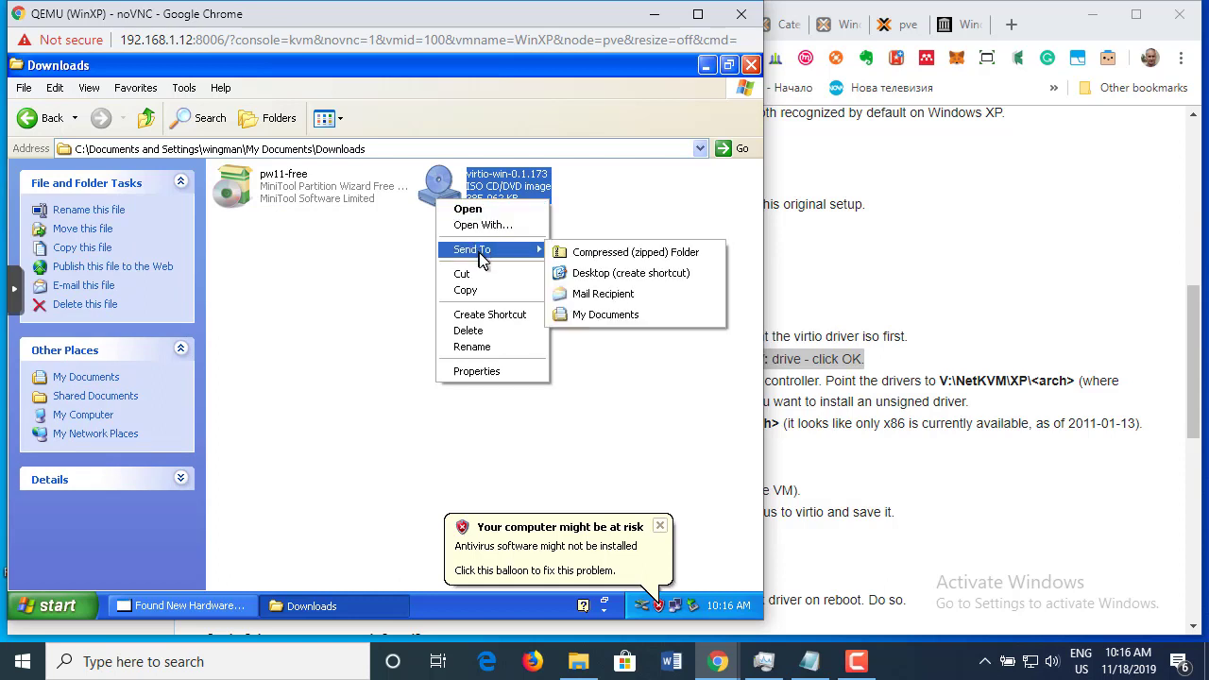
{"action": "left_click", "coordinate": [382, 288]}
{"action": "left_click", "coordinate": [437, 192]}
{"action": "right_click", "coordinate": [437, 192]}
{"action": "left_click", "coordinate": [526, 262]}
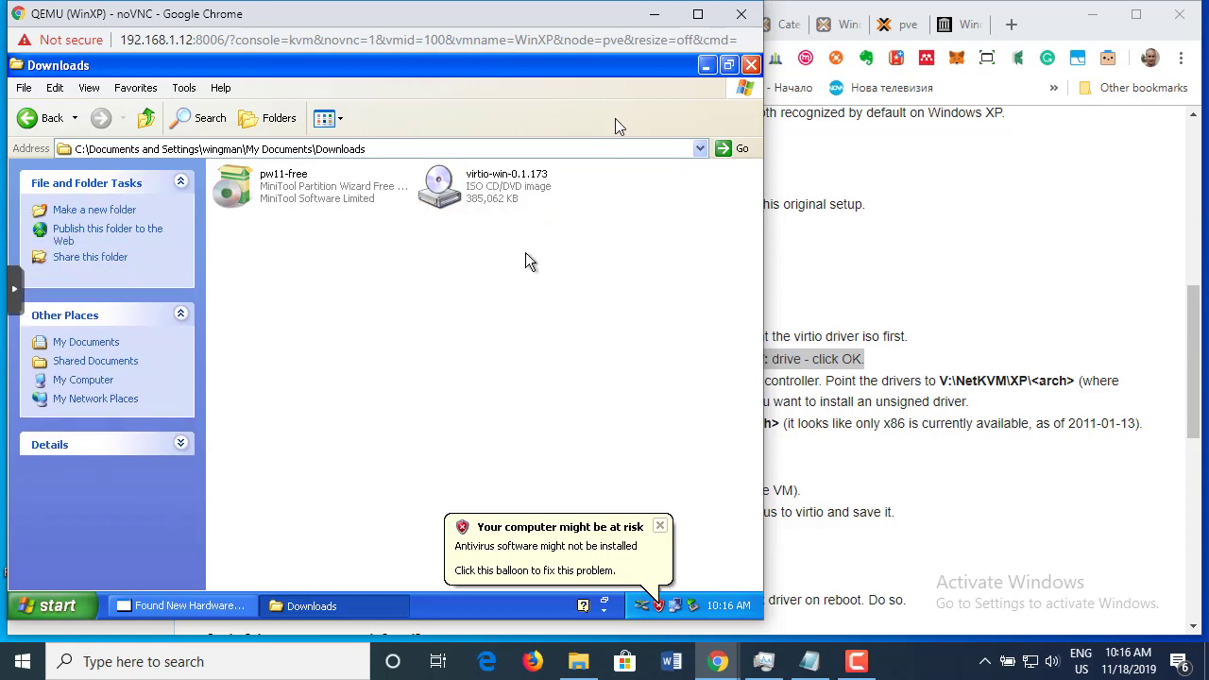
{"action": "left_click", "coordinate": [707, 65]}
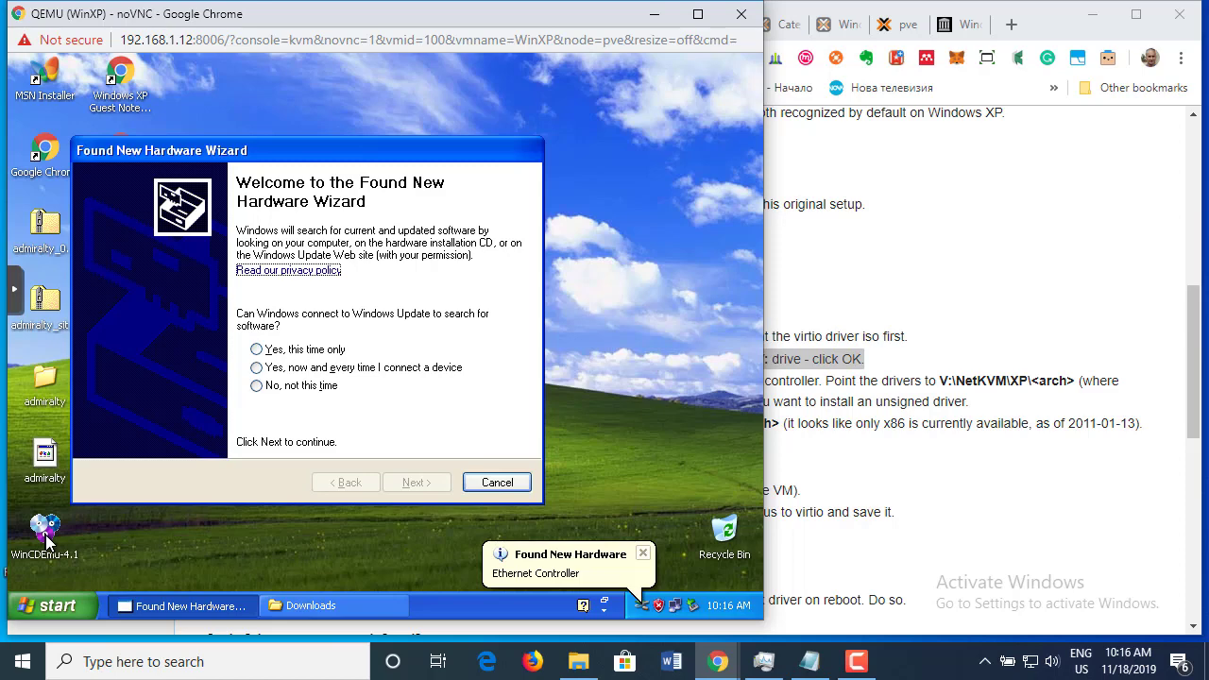
- Install WinCDEmu 4.1 in the XP guest, allowing the untested WinCDEmu Virtual Bus driver
{"action": "double_click", "coordinate": [45, 540]}
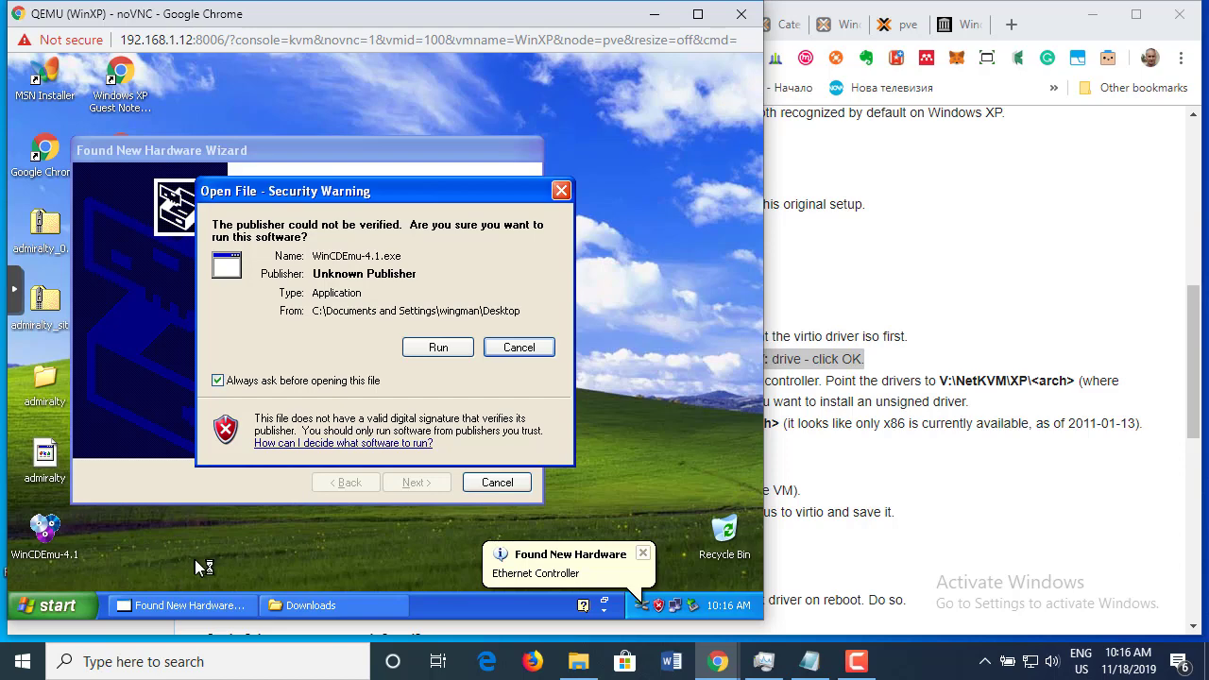
{"action": "left_click", "coordinate": [424, 347]}
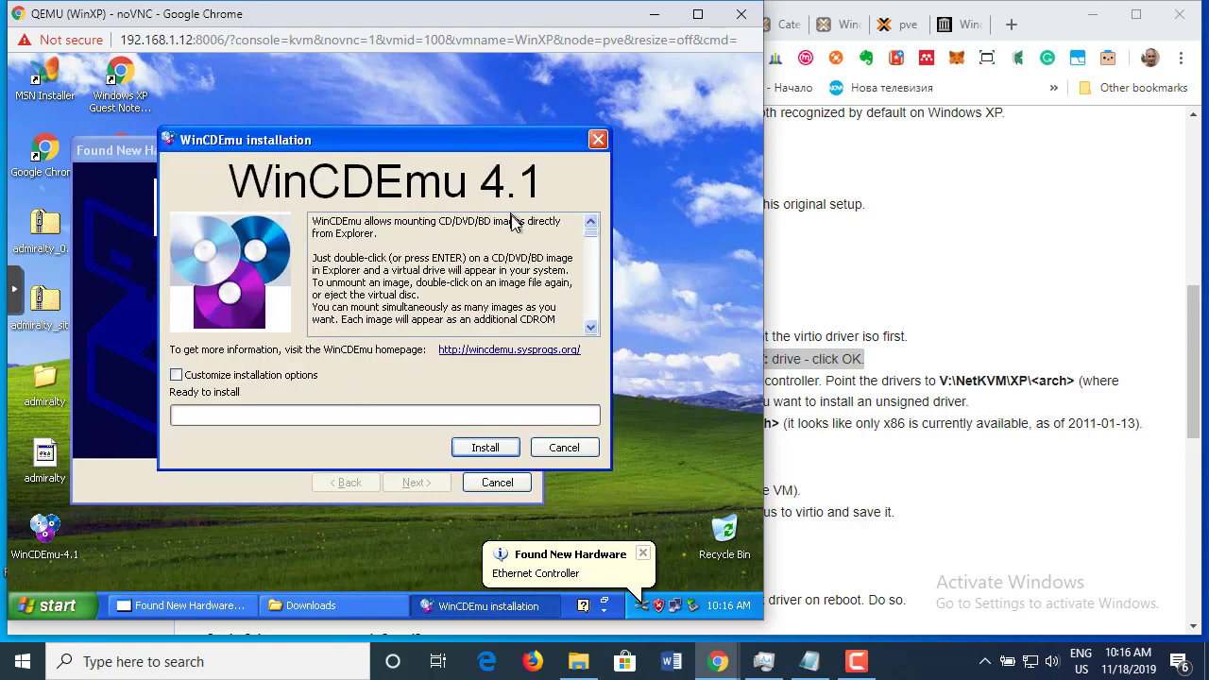
{"action": "left_click", "coordinate": [485, 449]}
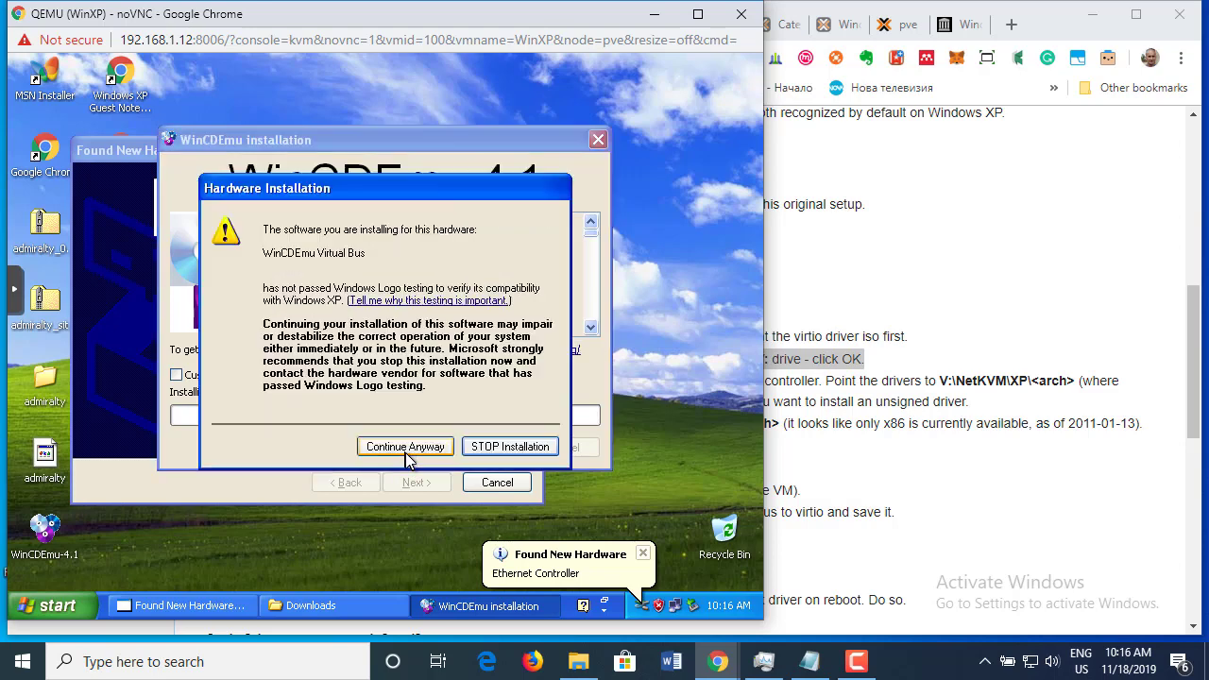
{"action": "left_click", "coordinate": [417, 450]}
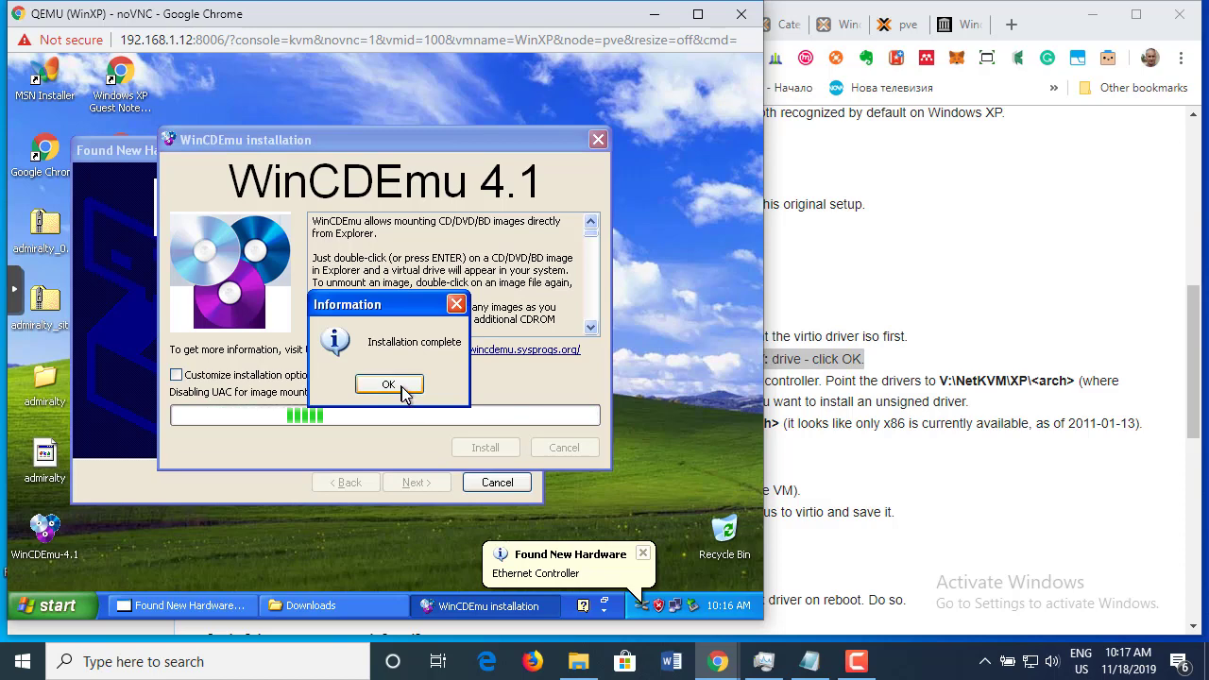
{"action": "left_click", "coordinate": [388, 385]}
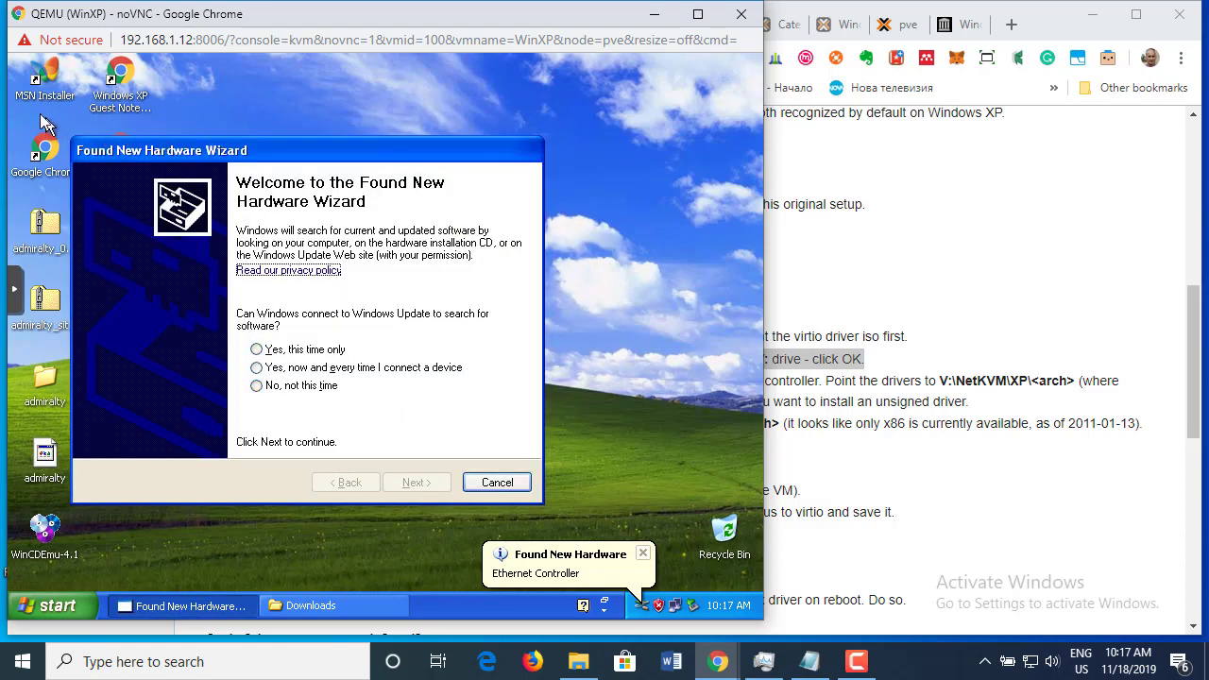
- Mount the virtio-win-0.1.173 ISO from Downloads with WinCDEmu mounter as a data disc on drive V:
{"action": "left_click", "coordinate": [310, 605]}
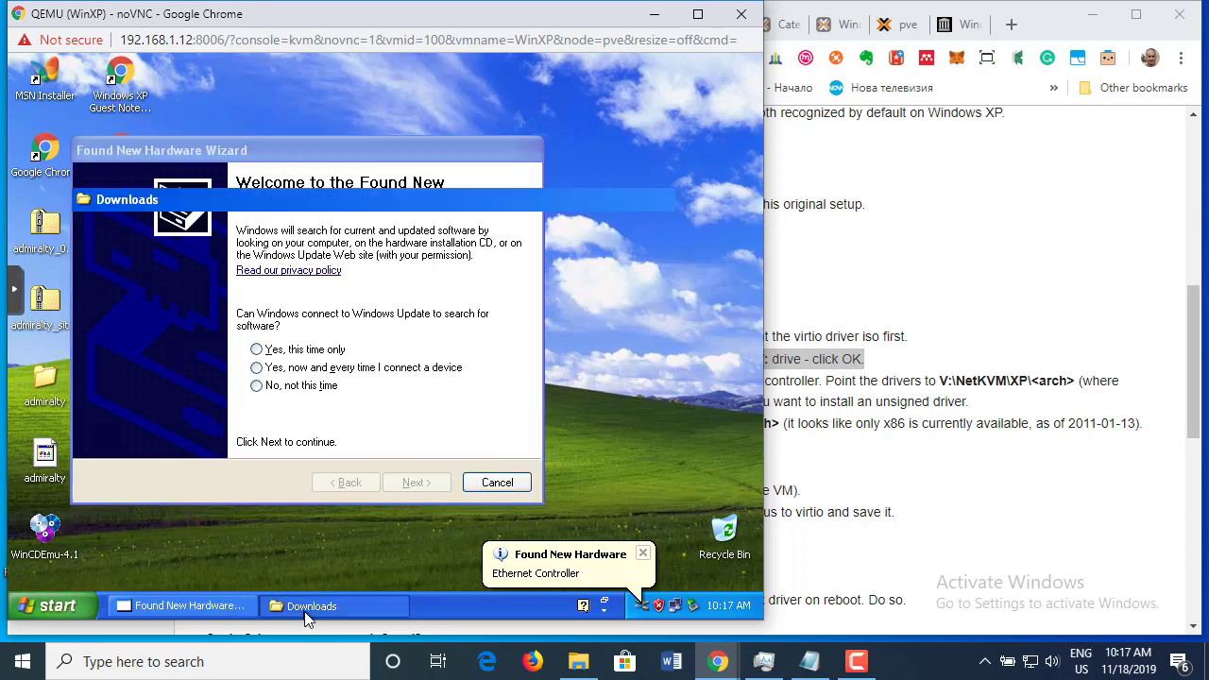
{"action": "right_click", "coordinate": [437, 214]}
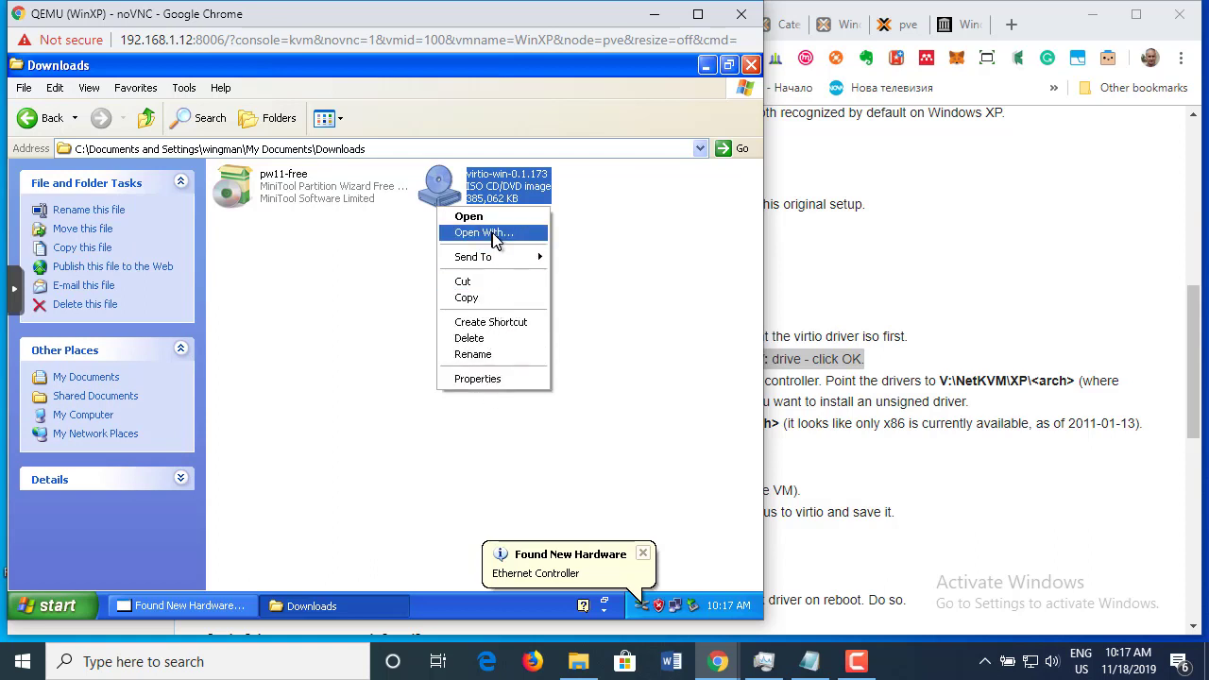
{"action": "left_click", "coordinate": [330, 289]}
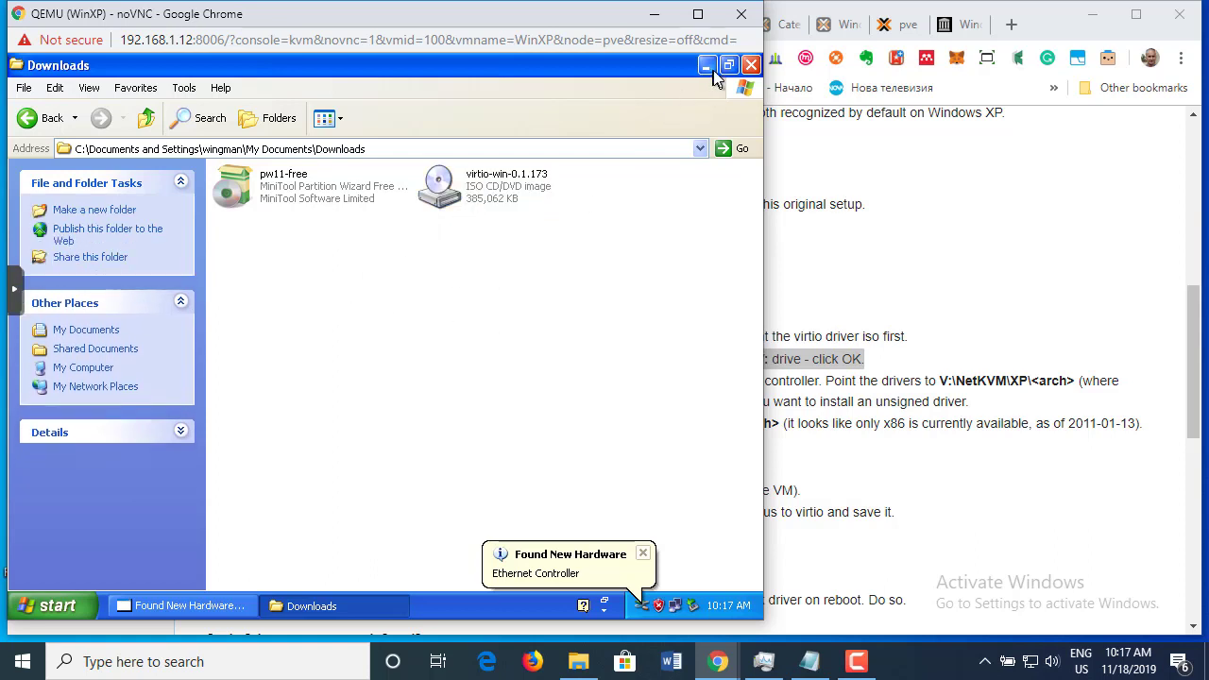
{"action": "right_click", "coordinate": [448, 188]}
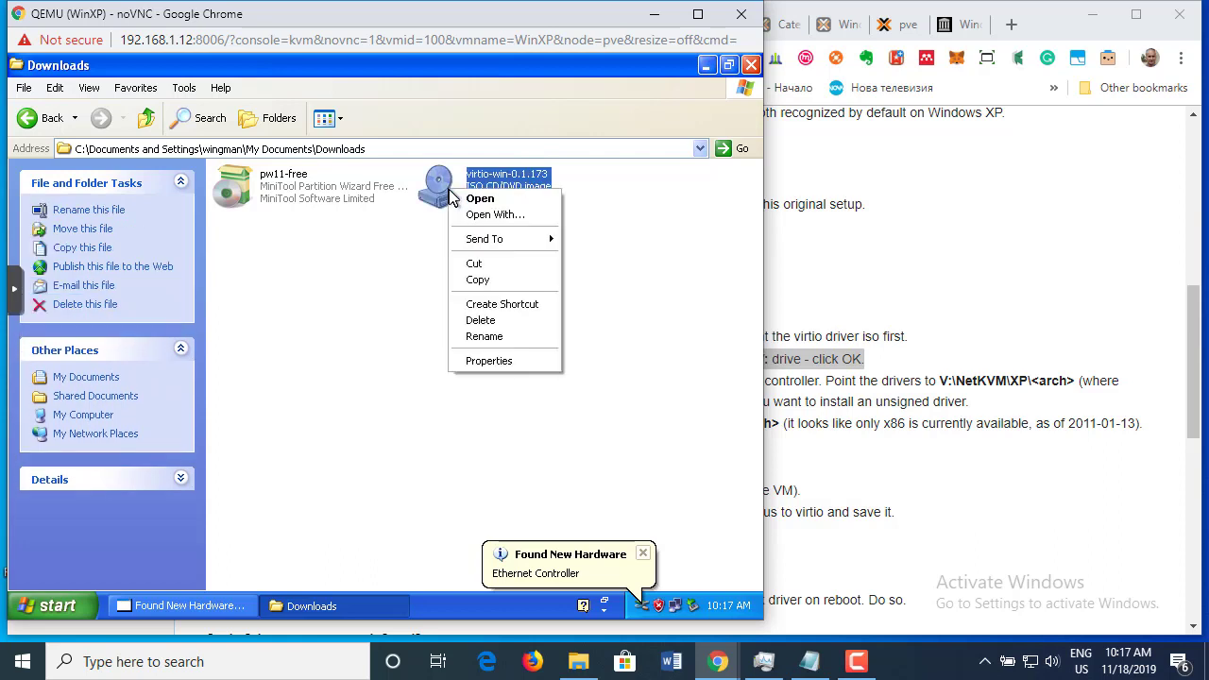
{"action": "left_click", "coordinate": [491, 216]}
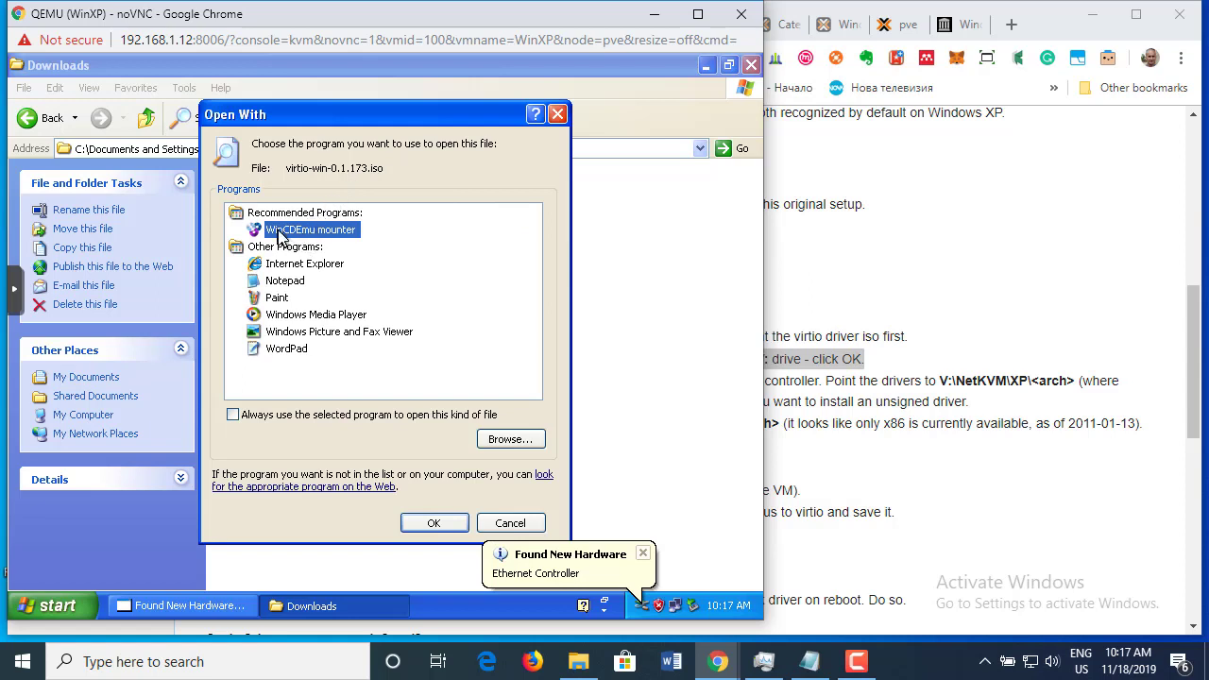
{"action": "left_click", "coordinate": [434, 524]}
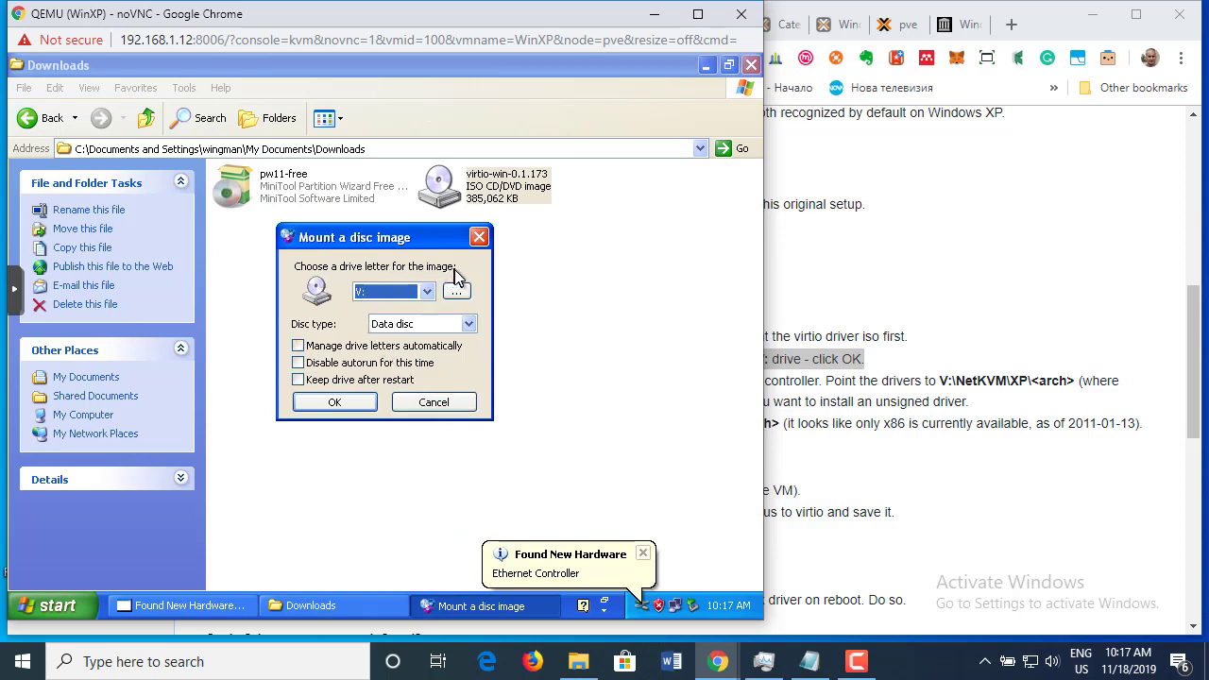
{"action": "left_click", "coordinate": [334, 403]}
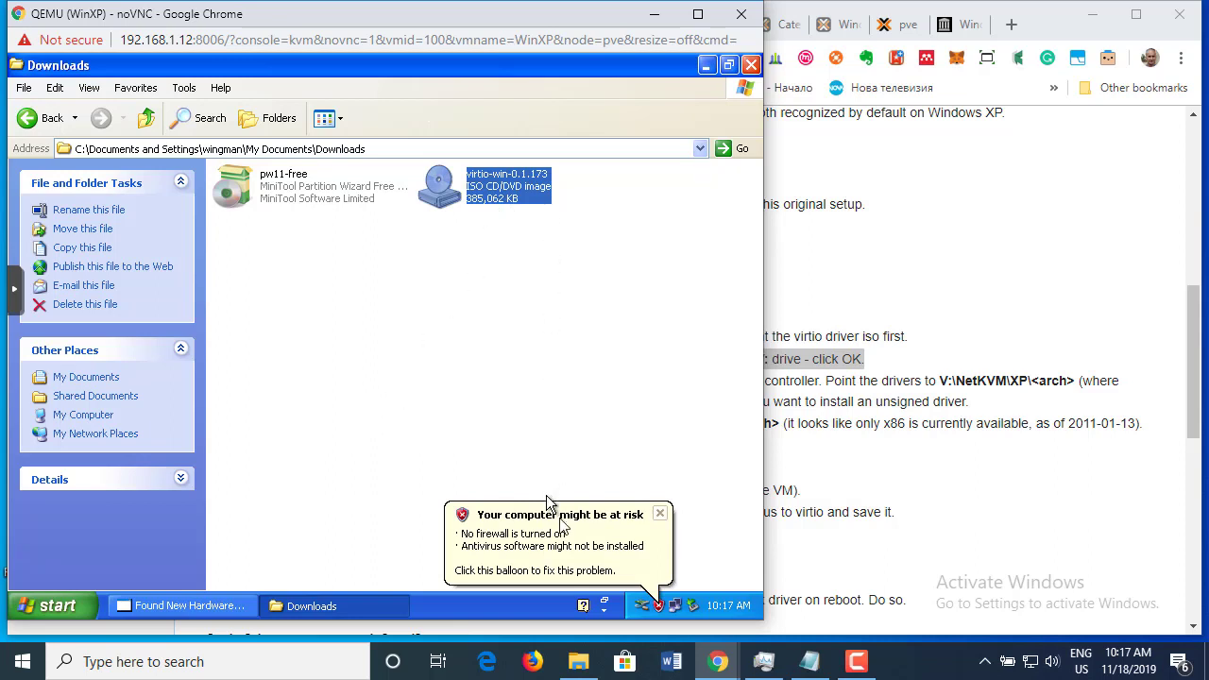
{"action": "left_click", "coordinate": [707, 65]}
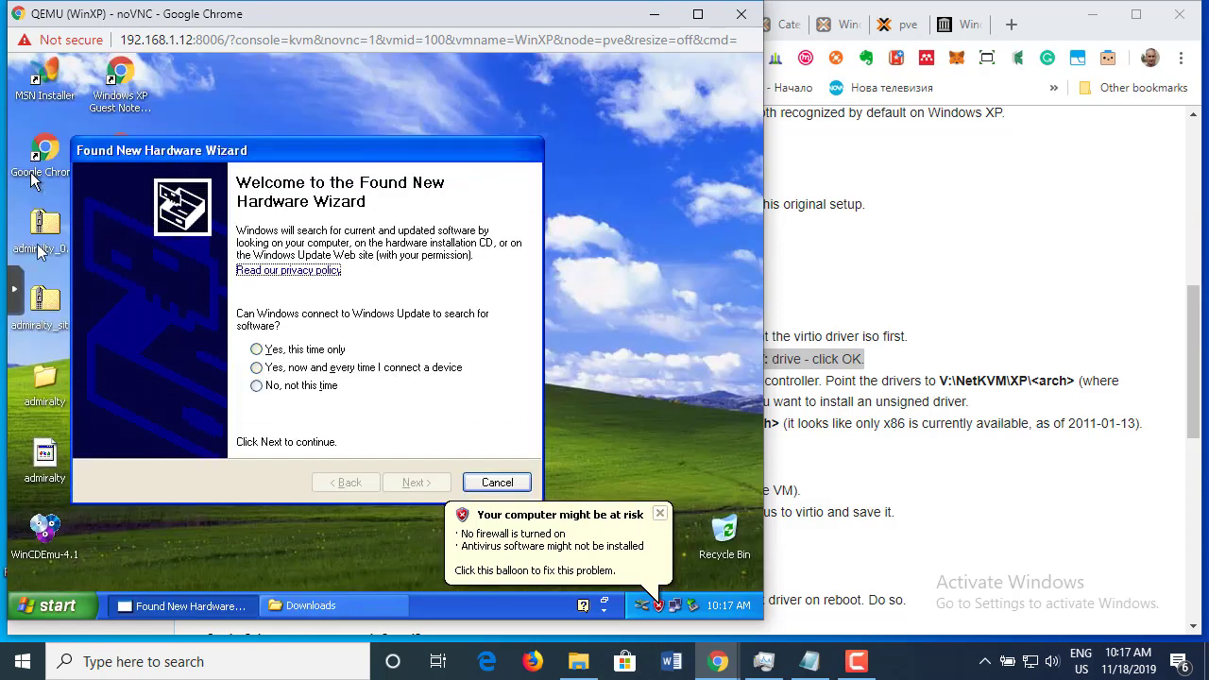
- Check in My Computer for the mounted virtio-win disc on drive V:, then minimize the window
{"action": "left_click", "coordinate": [55, 606]}
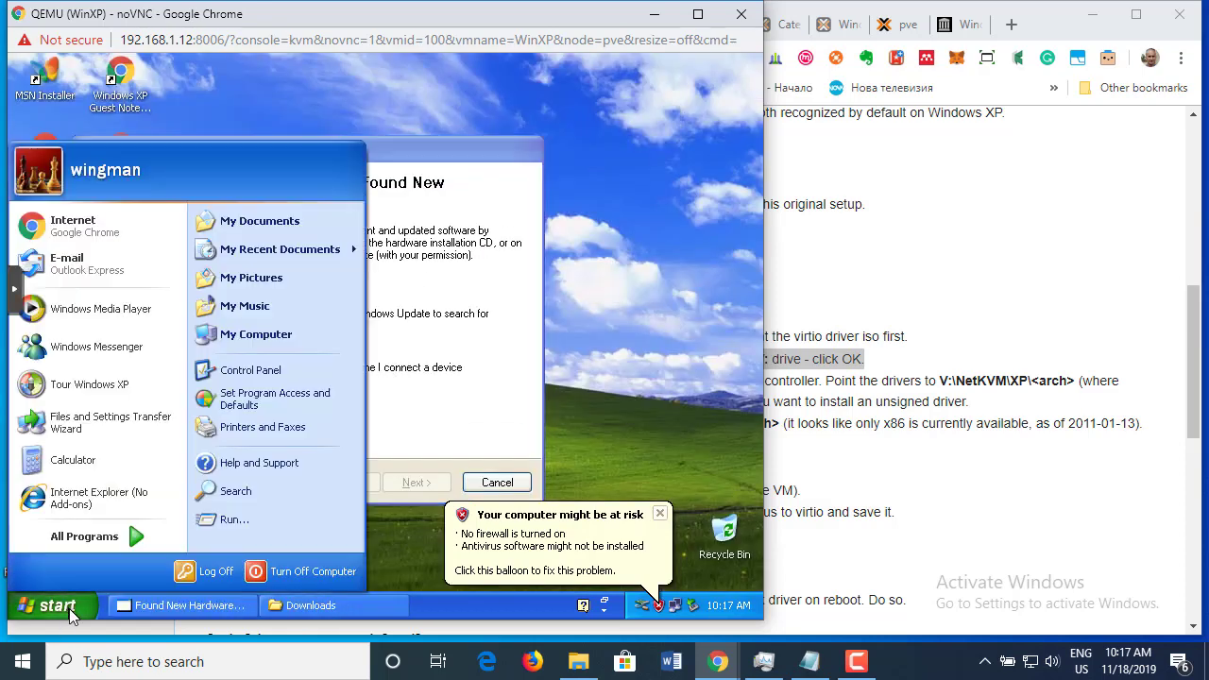
{"action": "left_click", "coordinate": [257, 335]}
{"action": "left_click_drag", "start_coordinate": [471, 204], "coordinate": [432, 116]}
{"action": "scroll", "coordinate": [438, 307], "scroll_direction": "down", "scroll_amount": 3}
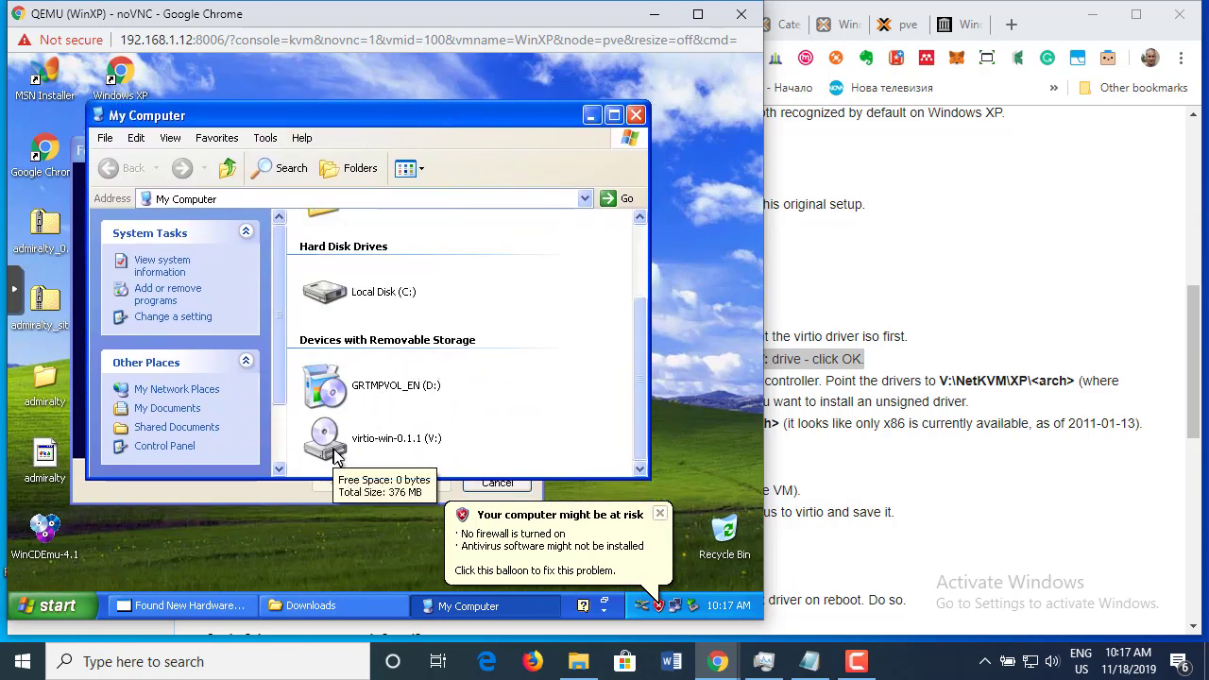
{"action": "left_click", "coordinate": [404, 444]}
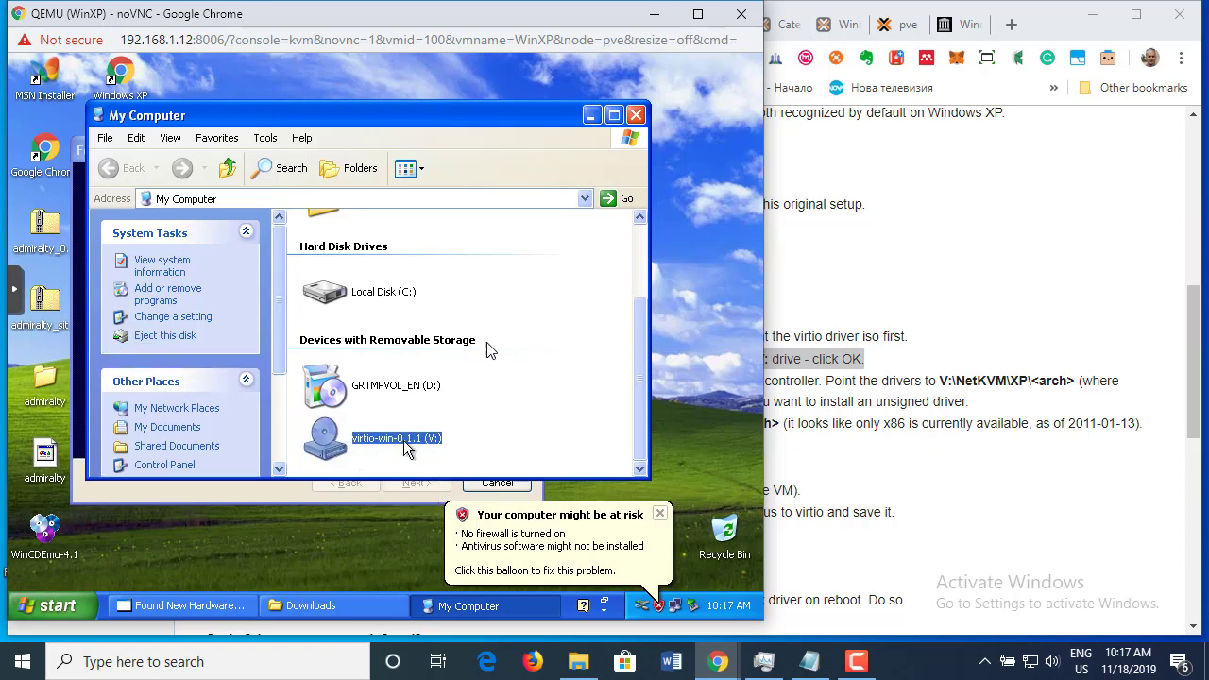
{"action": "left_click", "coordinate": [591, 116]}
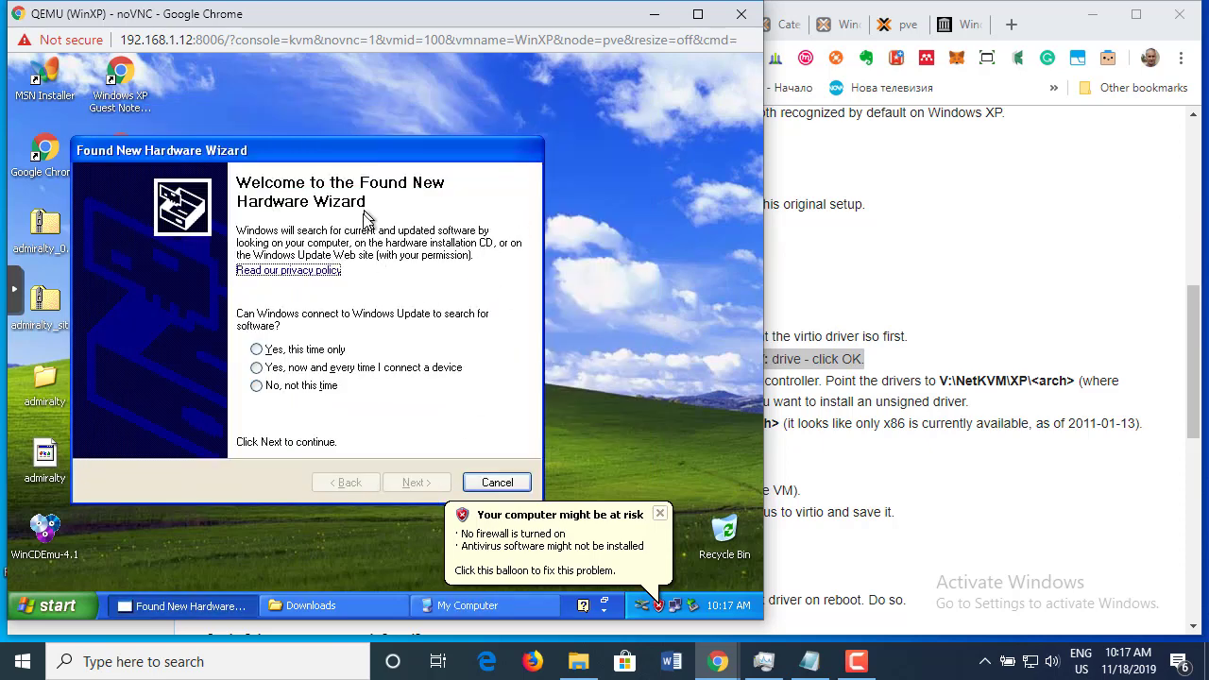
- Read the wiki instruction on pointing the ethernet controller driver to V:\NetKVM\XP\<arch>
{"action": "key", "text": "alt+Tab"}
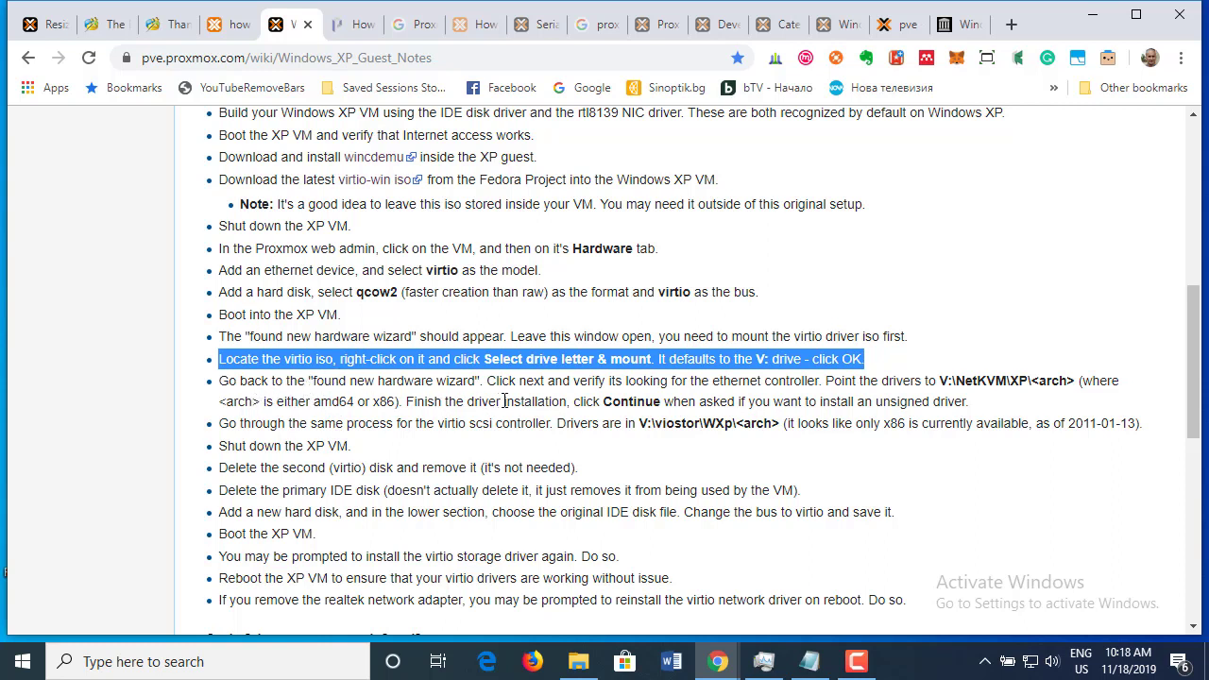
{"action": "left_click_drag", "start_coordinate": [573, 386], "coordinate": [1075, 389]}
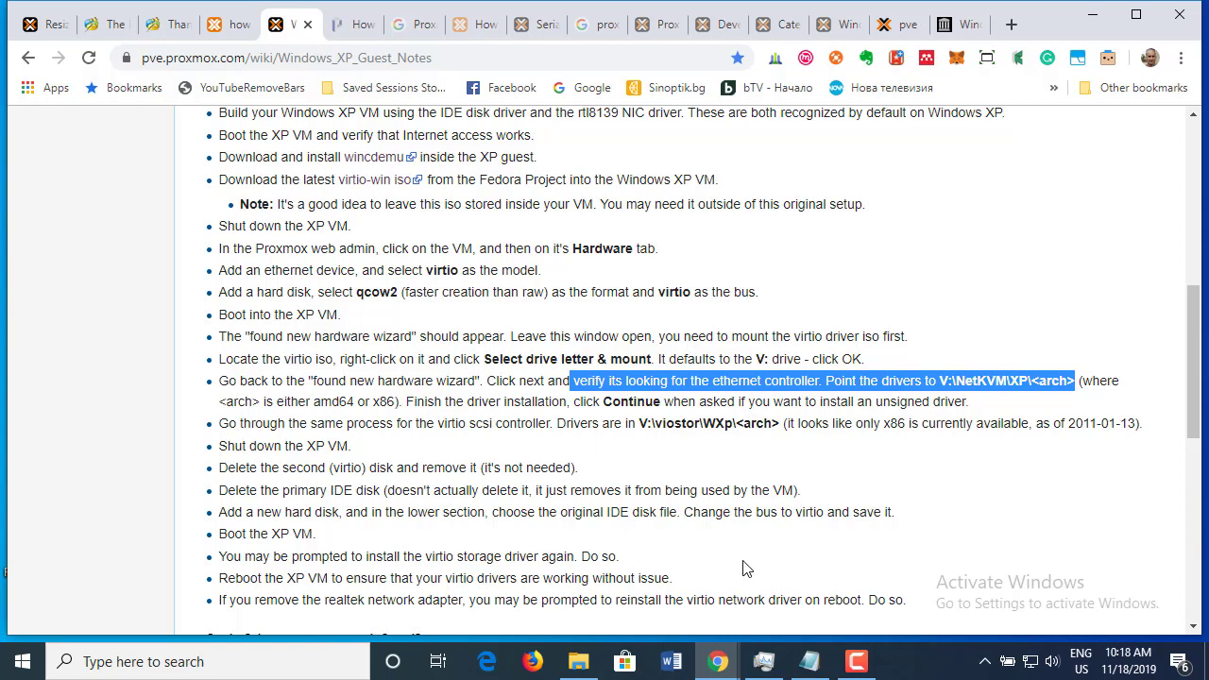
- In the XP guest's Found New Hardware Wizard, decline Windows Update and choose to install the Ethernet Controller driver from a specific location
{"action": "mouse_move", "coordinate": [718, 661]}
{"action": "left_click", "coordinate": [820, 576]}
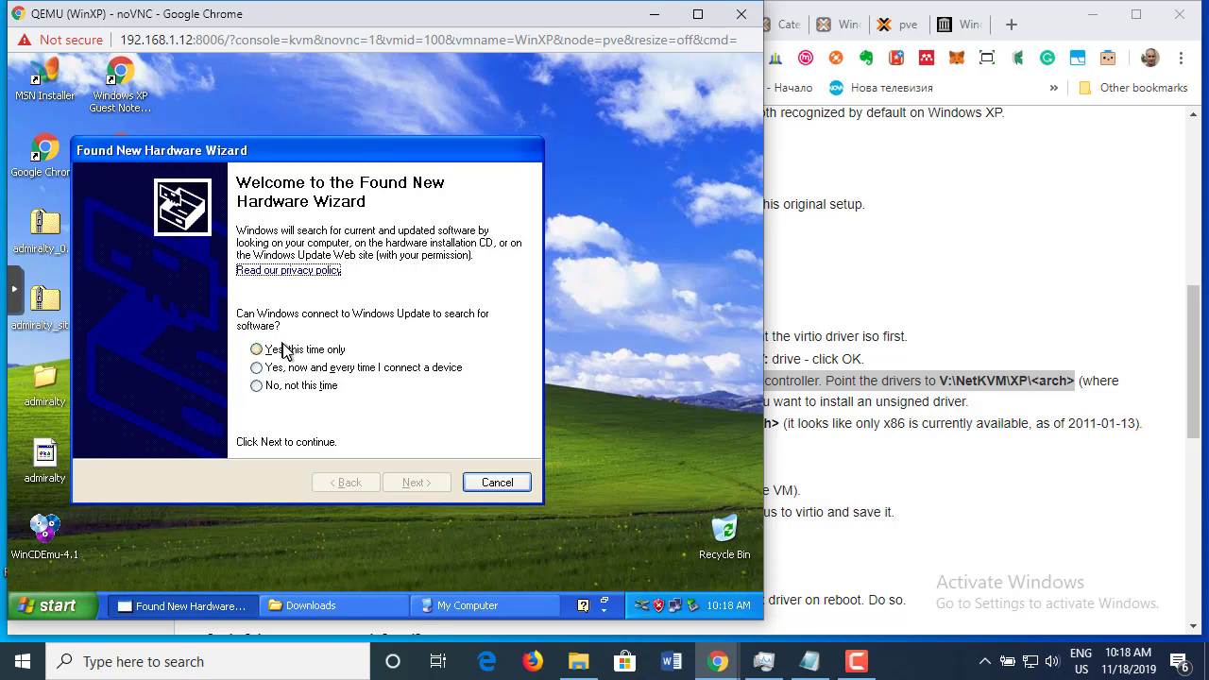
{"action": "left_click", "coordinate": [256, 388]}
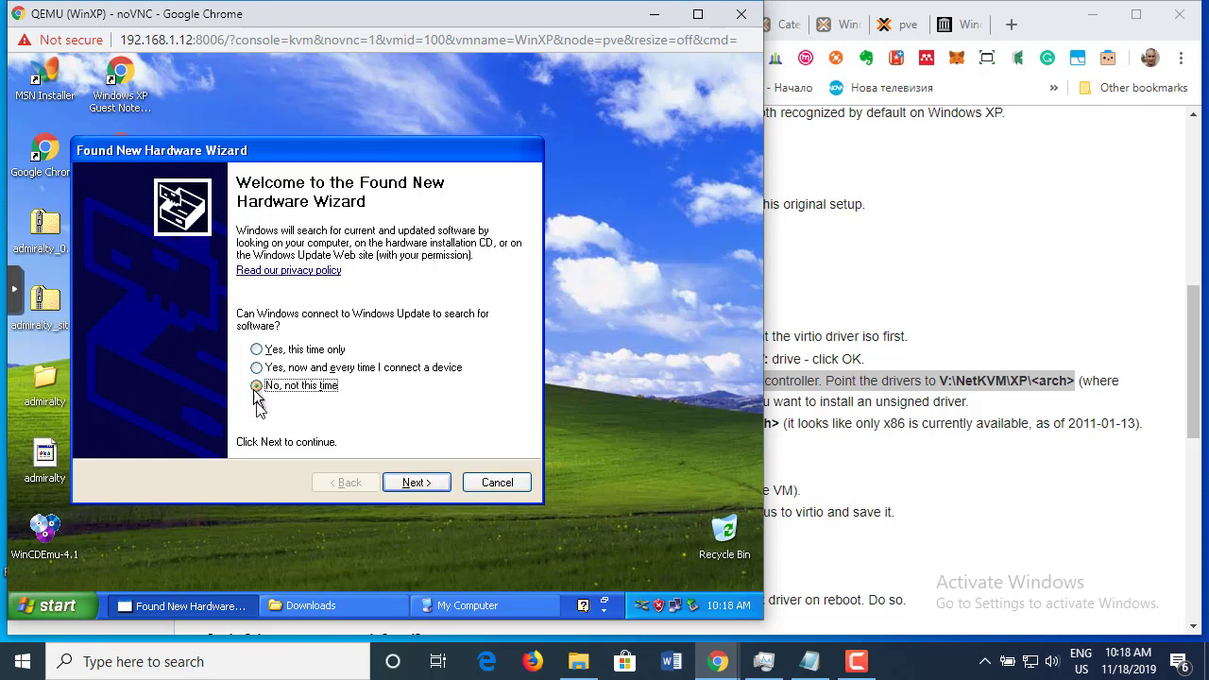
{"action": "left_click", "coordinate": [416, 485]}
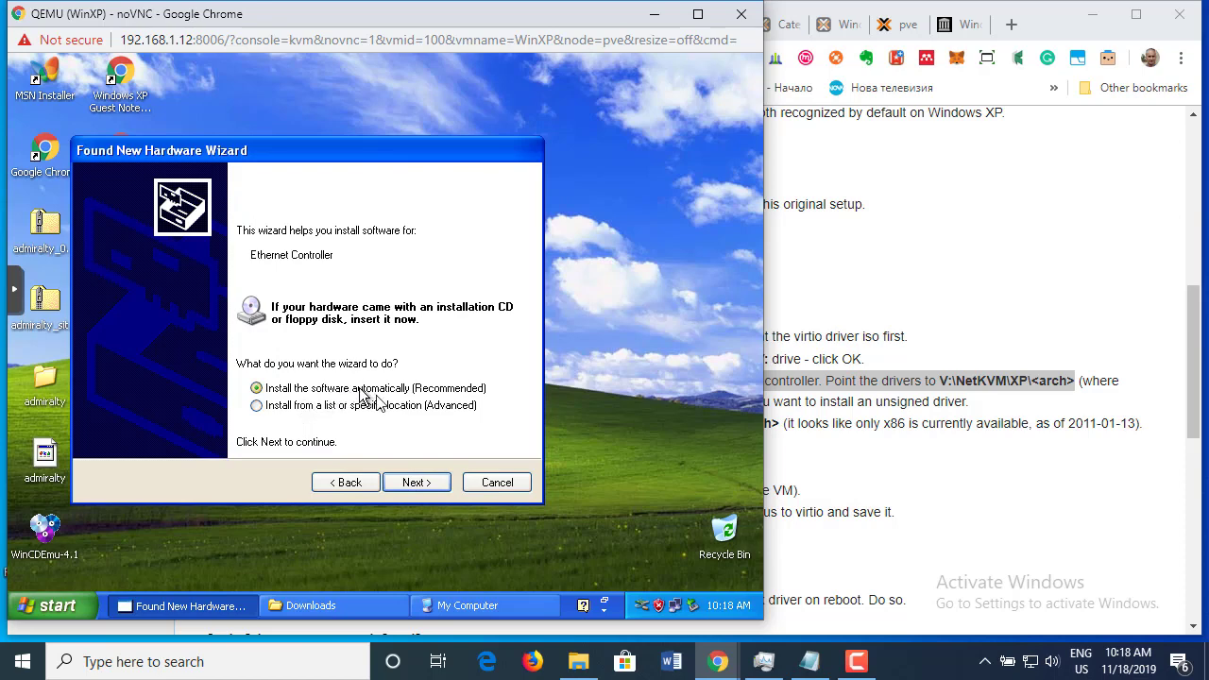
{"action": "left_click", "coordinate": [295, 406]}
{"action": "left_click", "coordinate": [423, 484]}
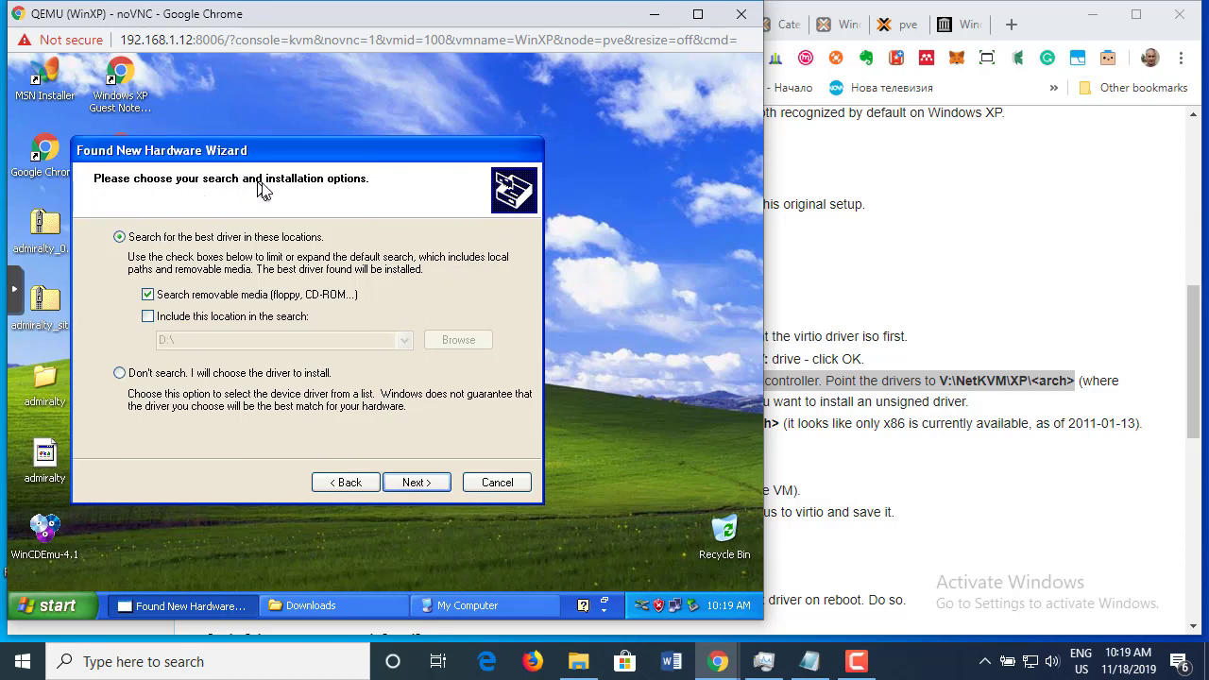
- Include a custom location in the driver search and browse into the virtio-win disc on drive V:
{"action": "left_click", "coordinate": [147, 316]}
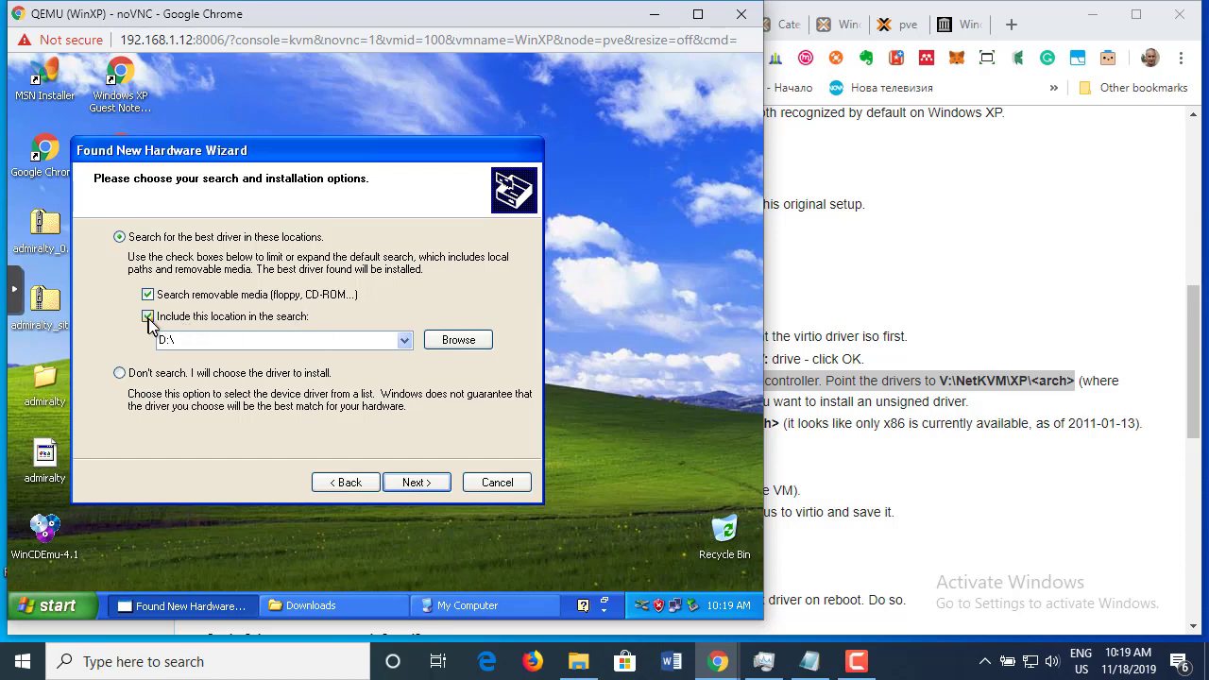
{"action": "left_click", "coordinate": [457, 340]}
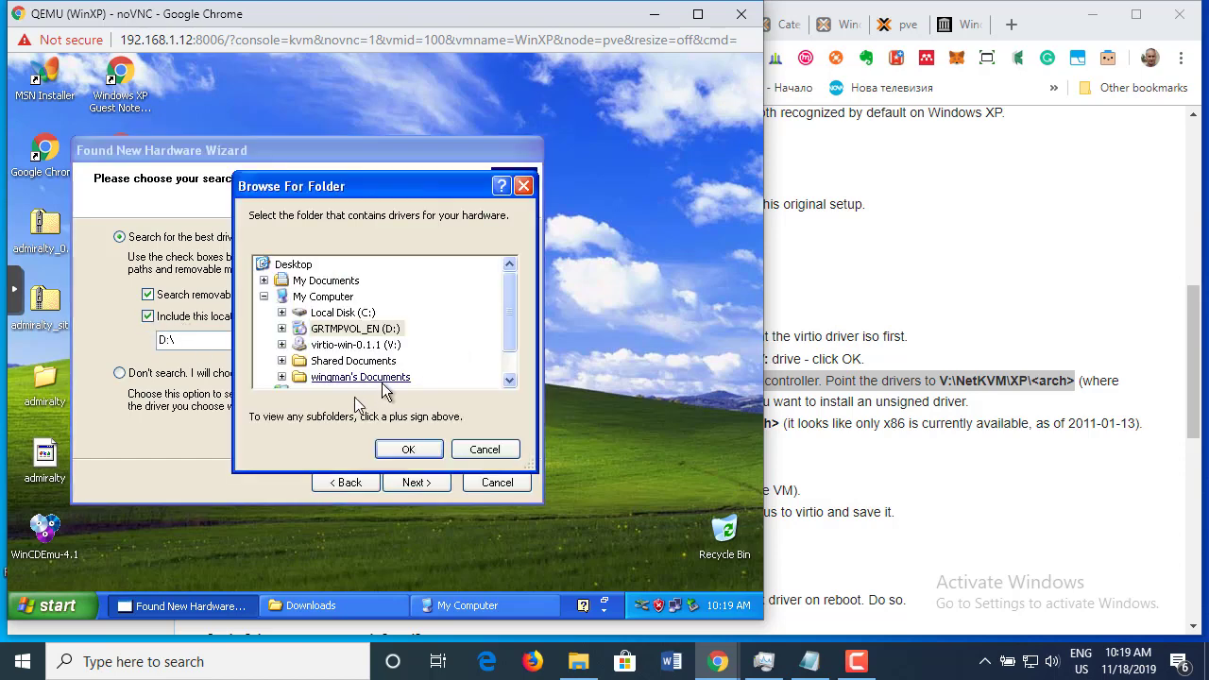
{"action": "scroll", "coordinate": [514, 304], "scroll_direction": "down", "scroll_amount": 1}
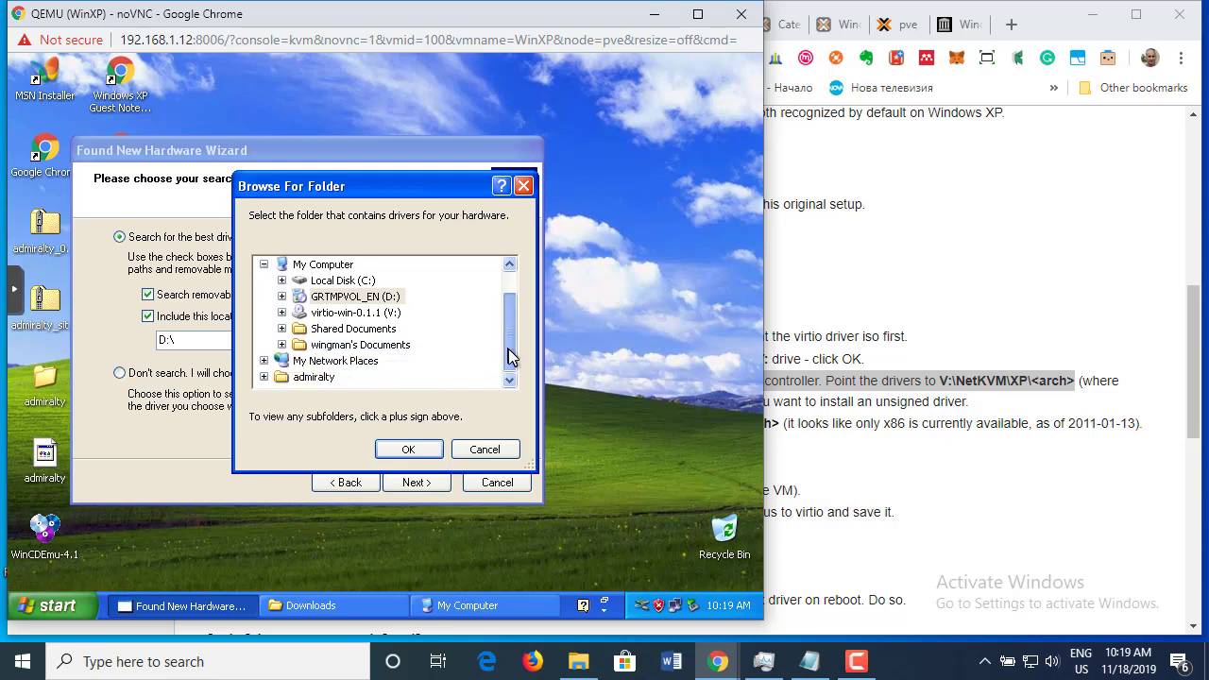
{"action": "double_click", "coordinate": [321, 314]}
{"action": "scroll", "coordinate": [390, 346], "scroll_direction": "down", "scroll_amount": 2}
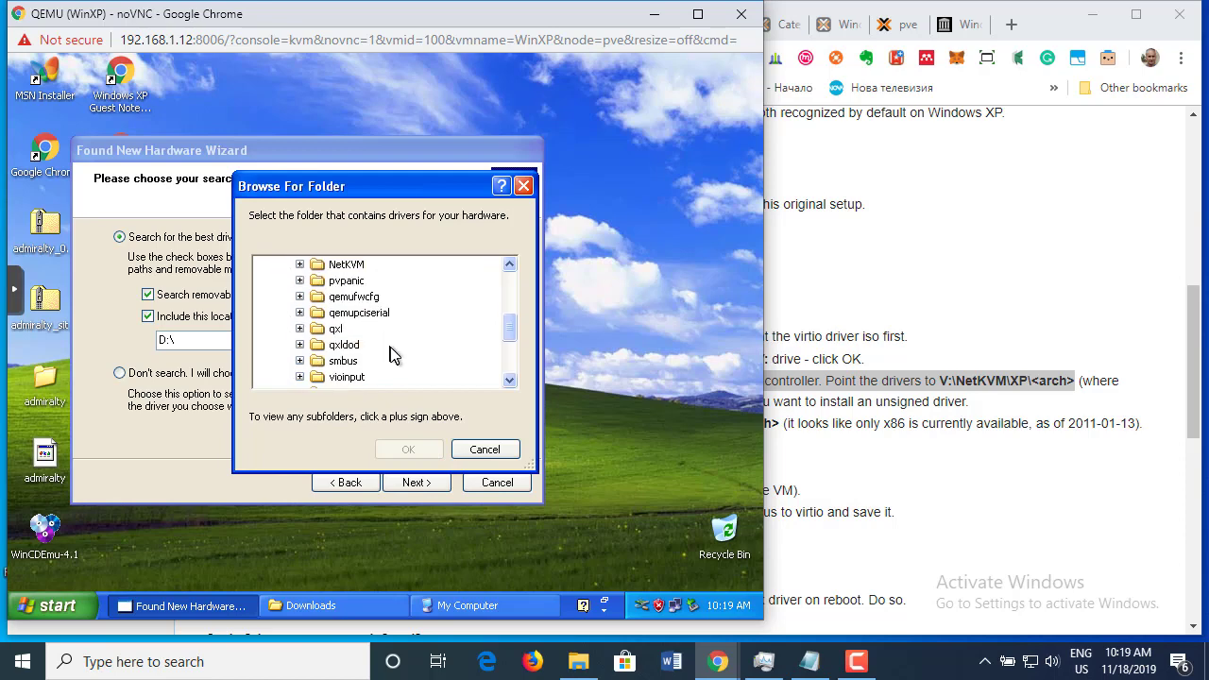
- Check the network driver path in the wiki and expand the NetKVM folder on the virtio-win disc
{"action": "key", "text": "alt+Tab"}
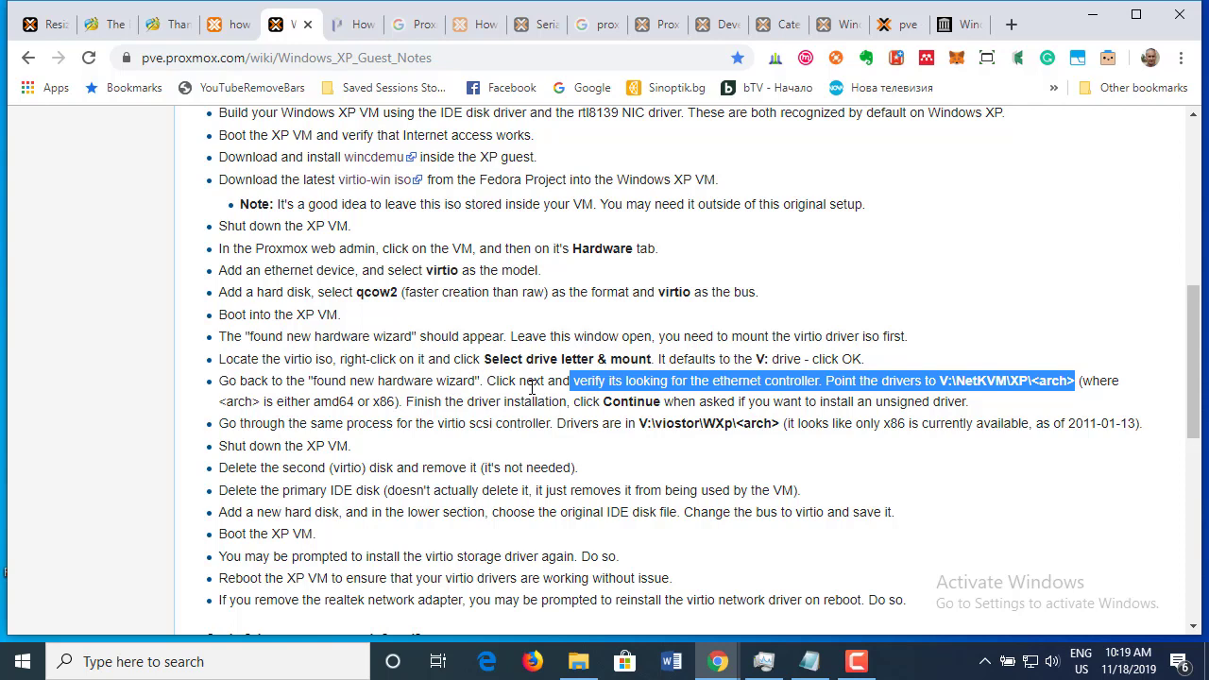
{"action": "key", "text": "alt+Tab"}
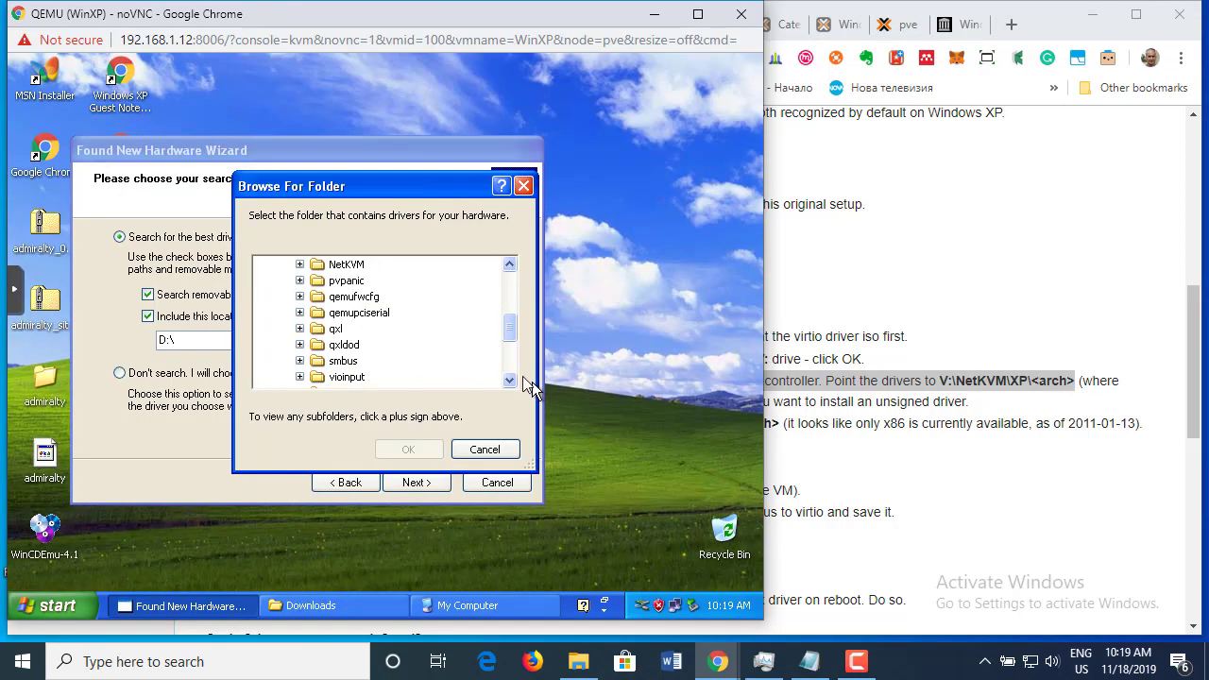
{"action": "key", "text": "alt+Tab"}
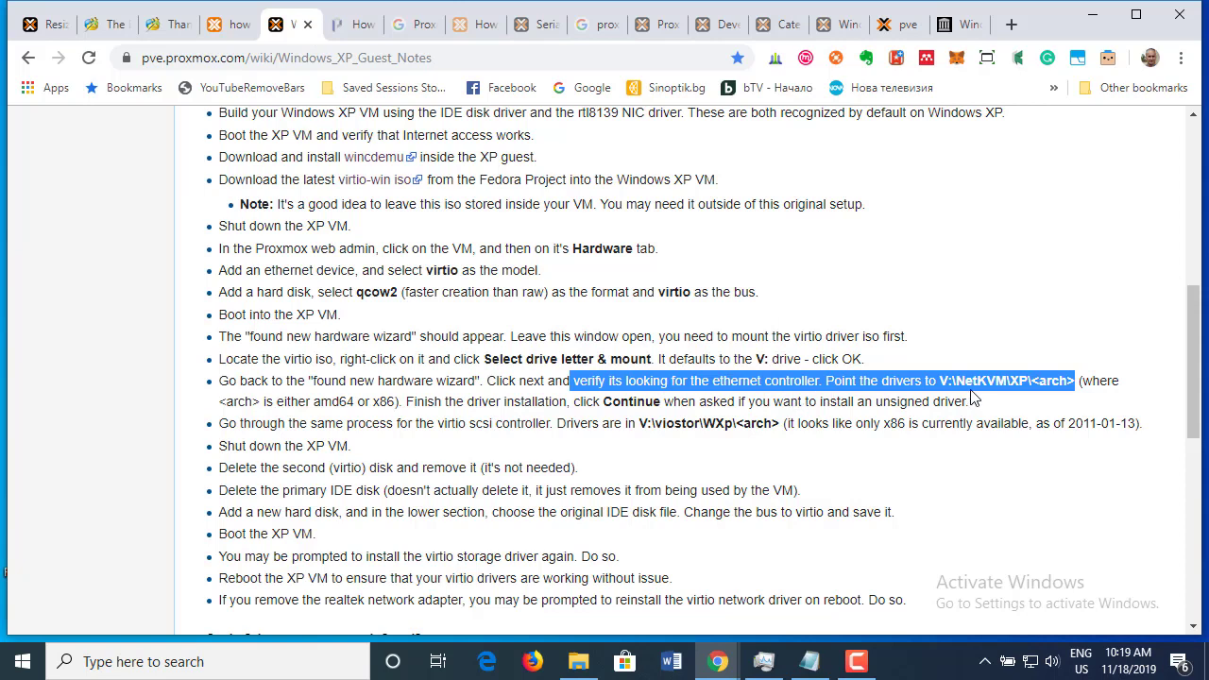
{"action": "key", "text": "alt+Tab"}
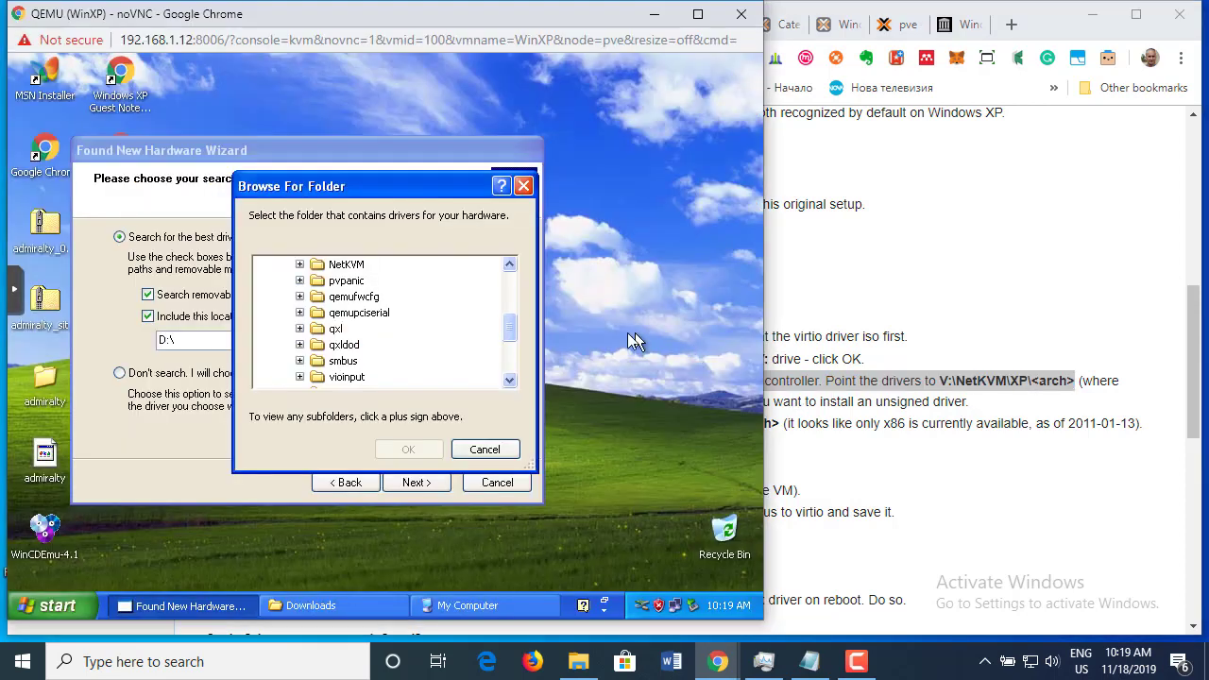
{"action": "mouse_move", "coordinate": [511, 336]}
{"action": "left_mouse_down"}
{"action": "mouse_move", "coordinate": [511, 302]}
{"action": "mouse_move", "coordinate": [513, 337]}
{"action": "mouse_move", "coordinate": [511, 320]}
{"action": "left_mouse_up"}
{"action": "left_click", "coordinate": [303, 314]}
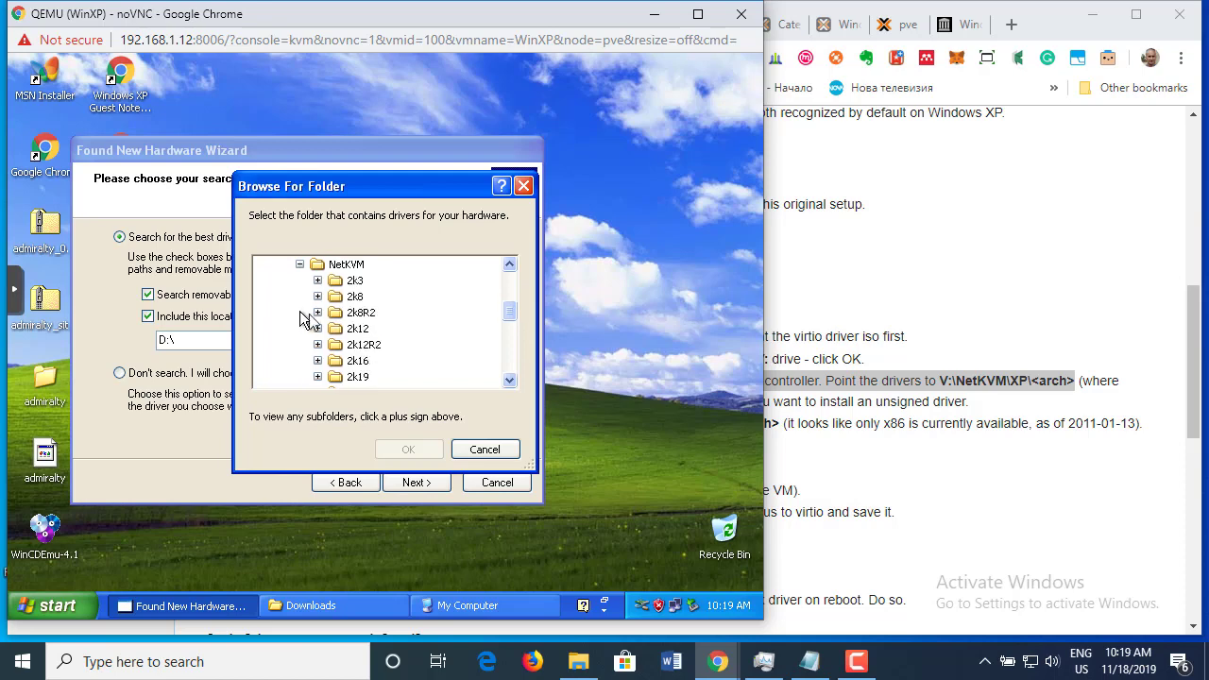
{"action": "left_click", "coordinate": [321, 270]}
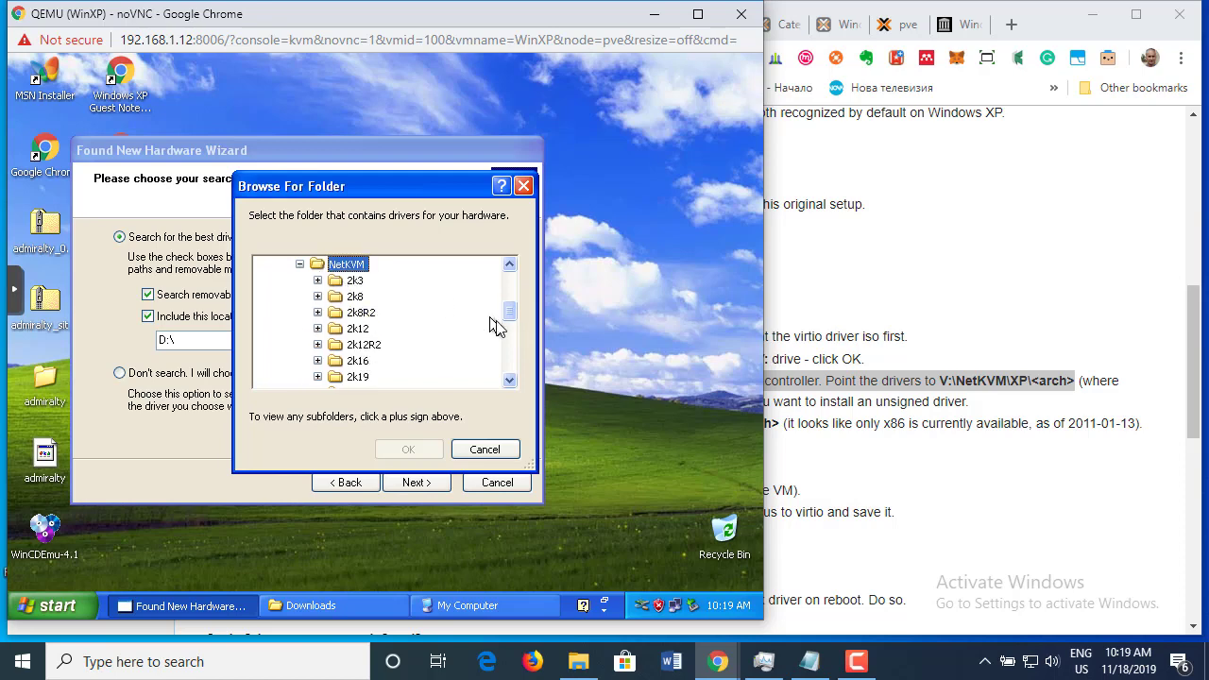
- Set the driver search location to V:\NetKVM\xp\x86, consulting the wiki for the architecture options
{"action": "key", "text": "alt+Tab"}
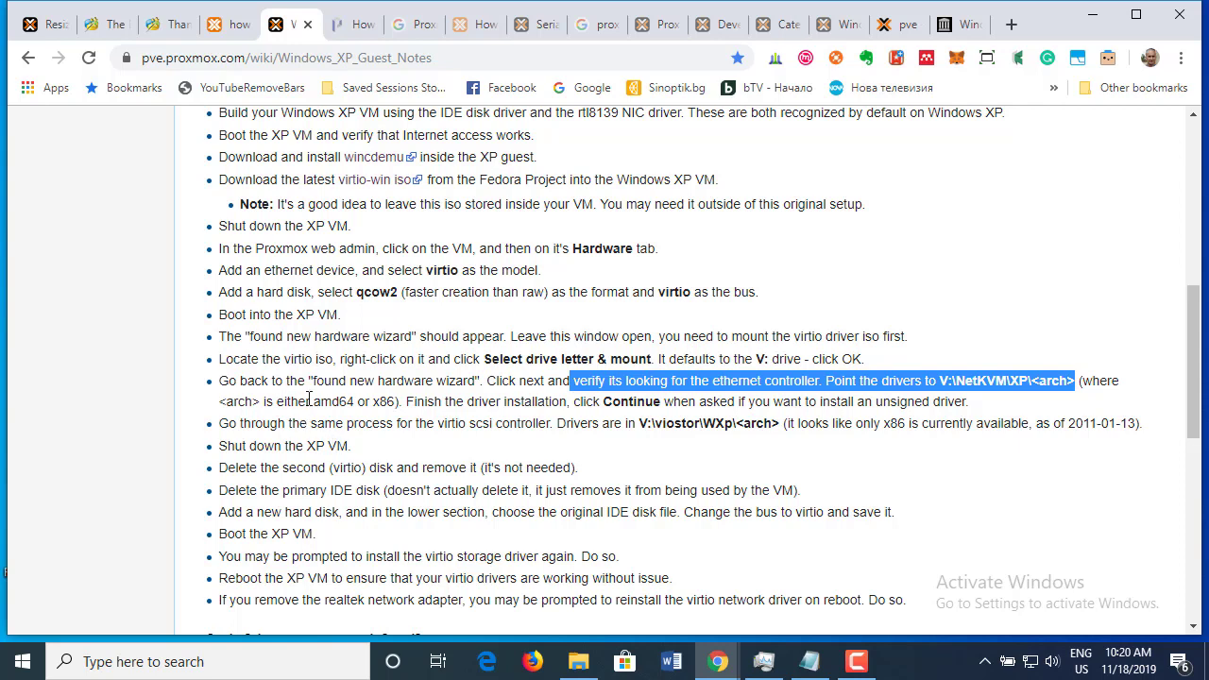
{"action": "key", "text": "alt+Tab"}
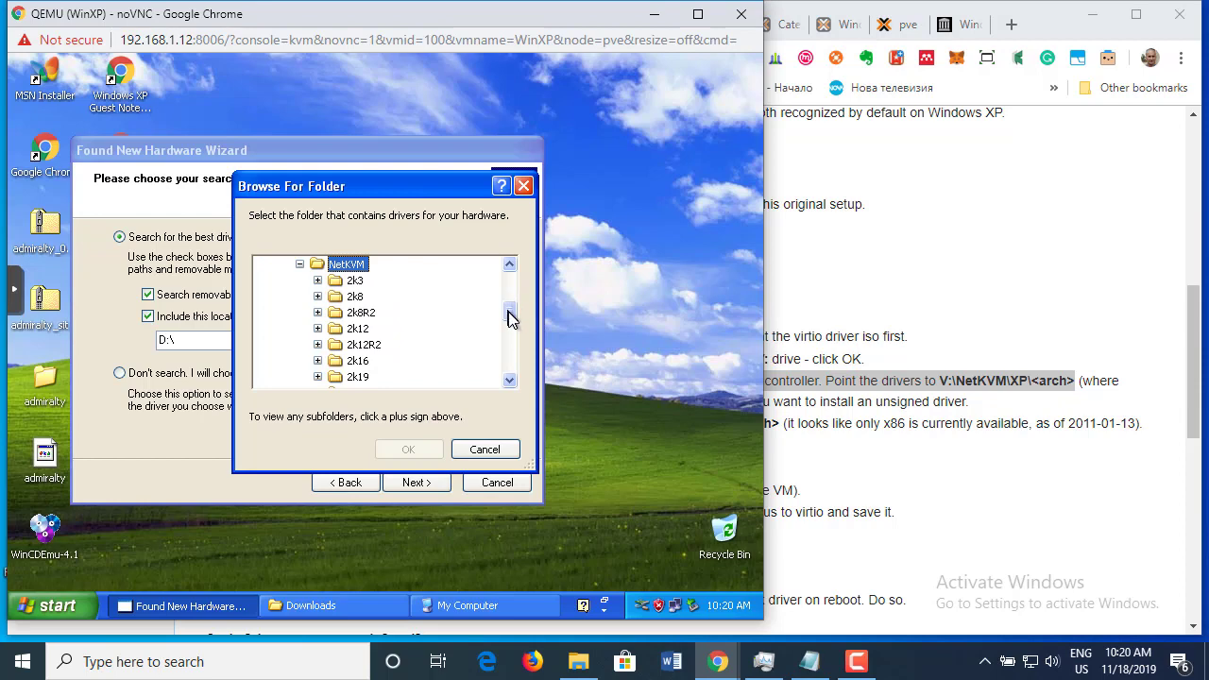
{"action": "left_click_drag", "start_coordinate": [509, 313], "coordinate": [509, 333]}
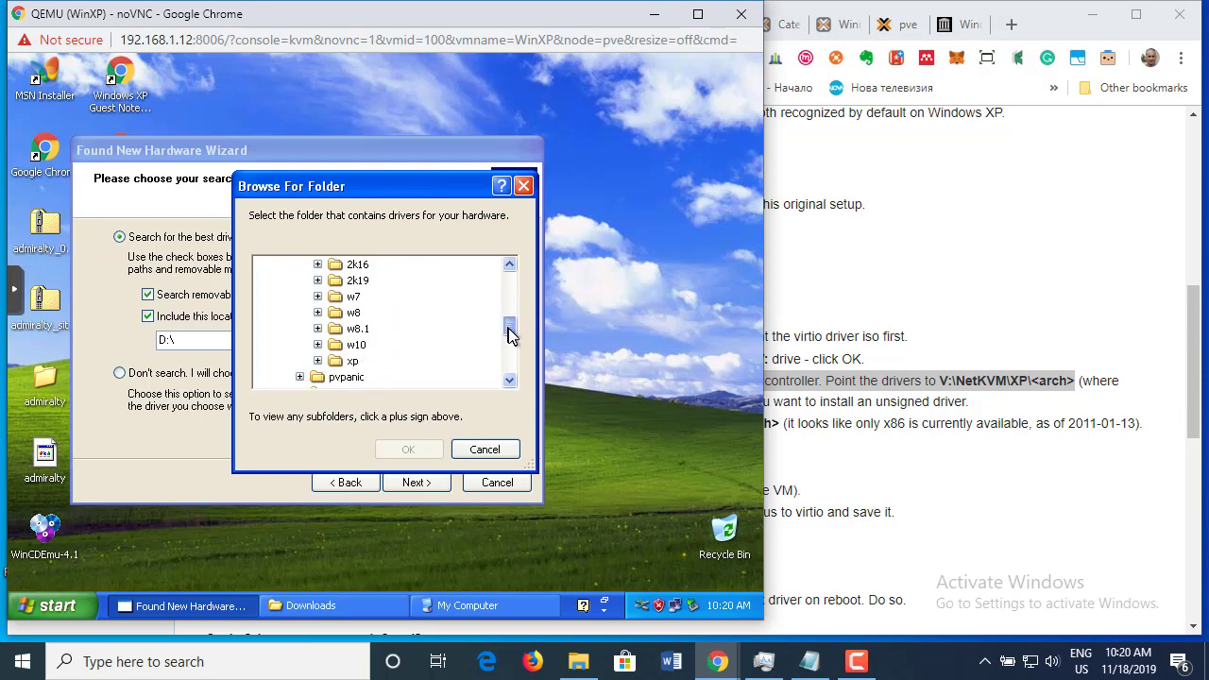
{"action": "double_click", "coordinate": [334, 360]}
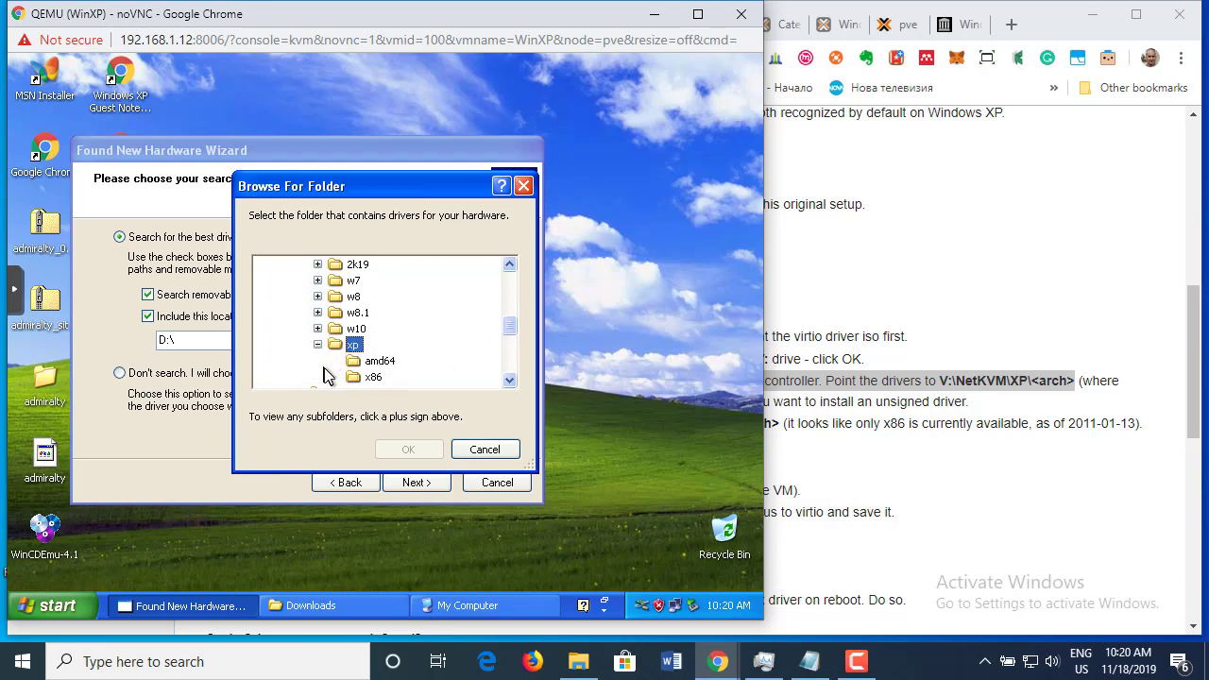
{"action": "left_click", "coordinate": [510, 381]}
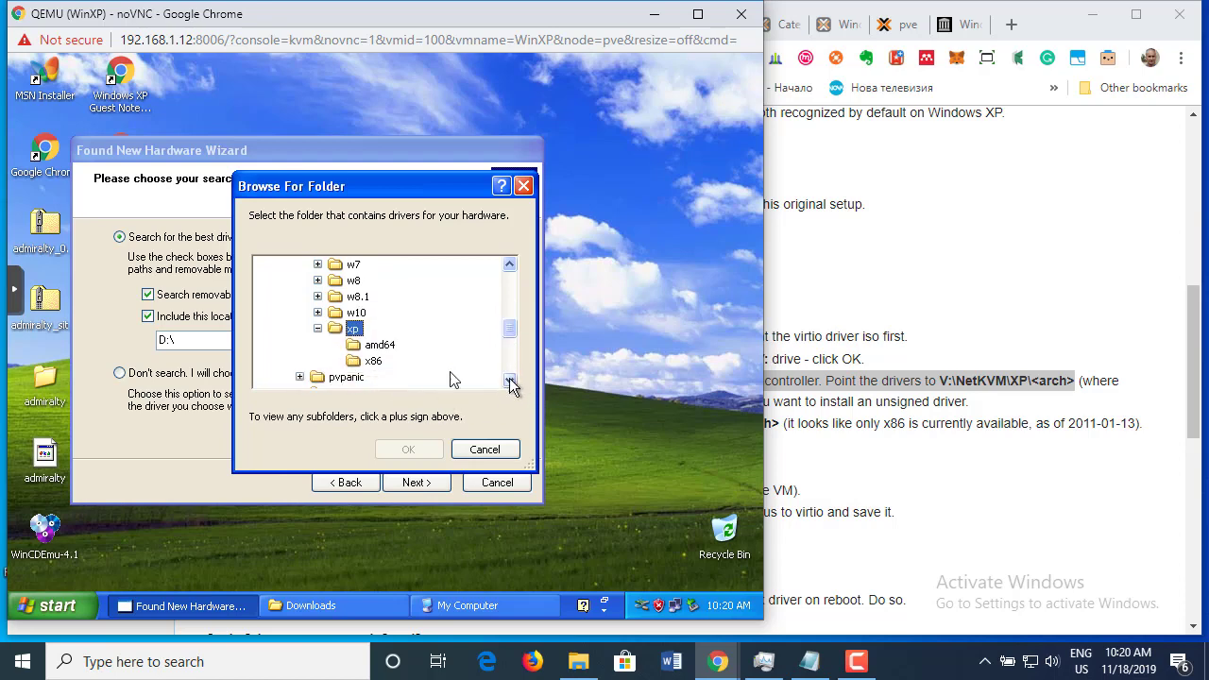
{"action": "left_click", "coordinate": [372, 361]}
{"action": "left_click", "coordinate": [427, 452]}
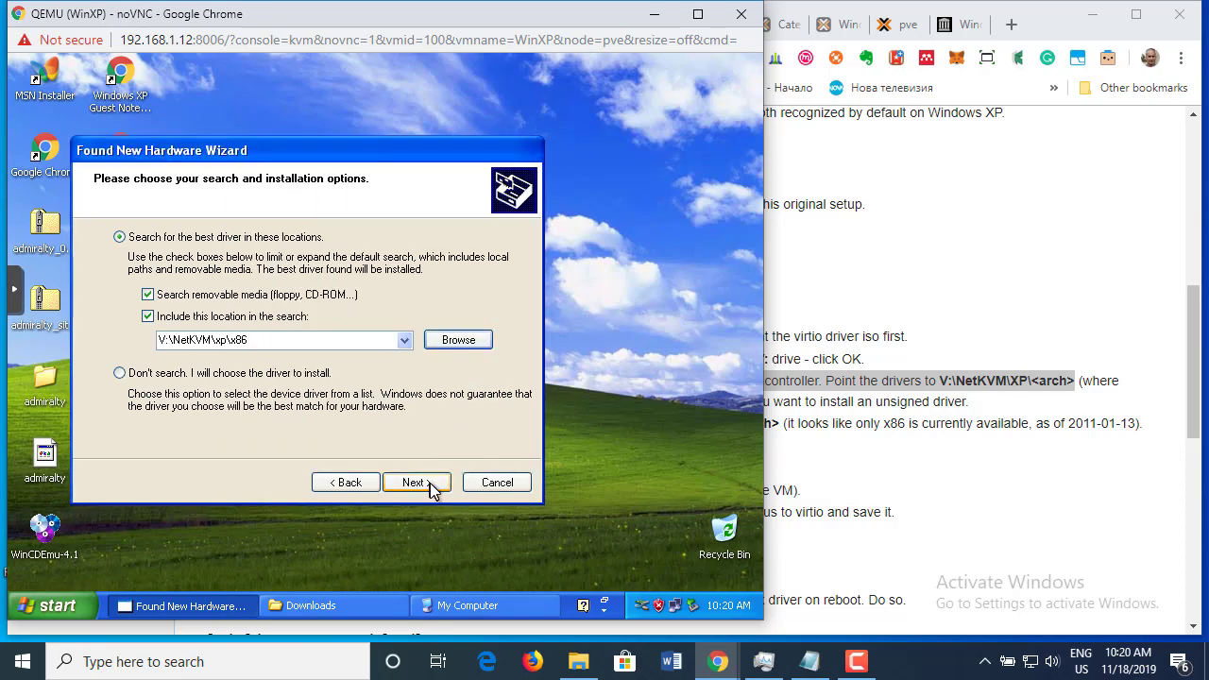
- Install the Red Hat VirtIO Ethernet Adapter driver, continuing despite the missing Windows Logo testing, and finish the wizard
{"action": "left_click", "coordinate": [416, 483]}
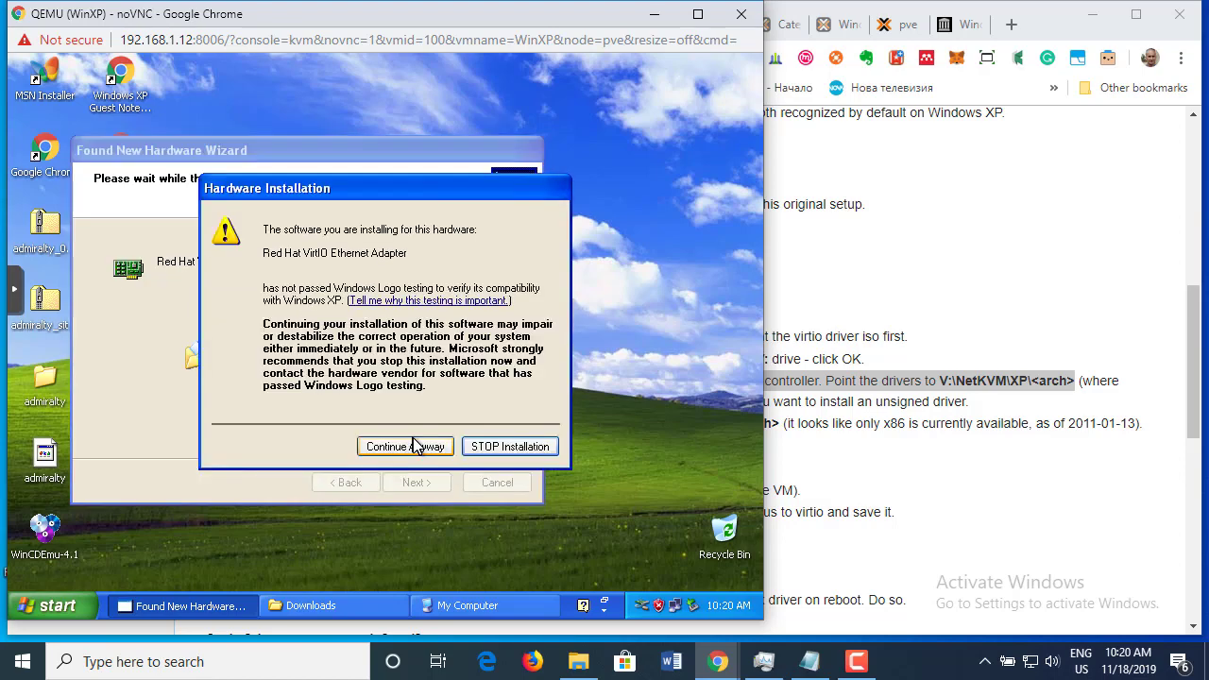
{"action": "left_click", "coordinate": [416, 446]}
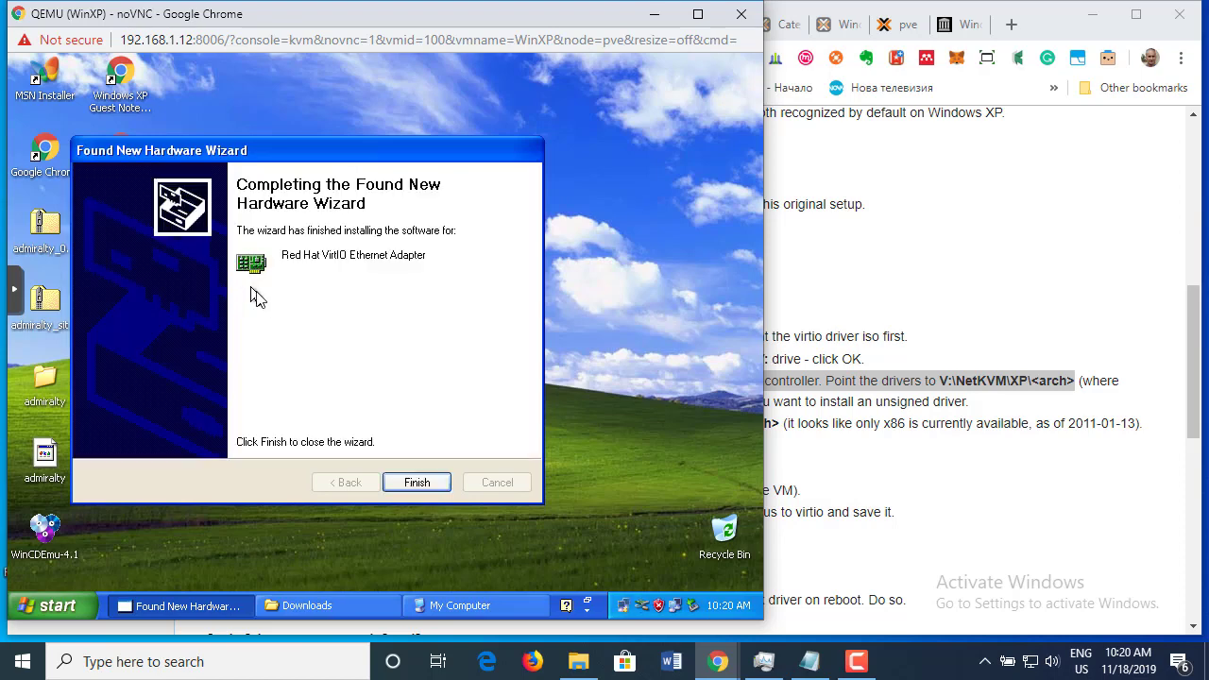
{"action": "left_click", "coordinate": [412, 487]}
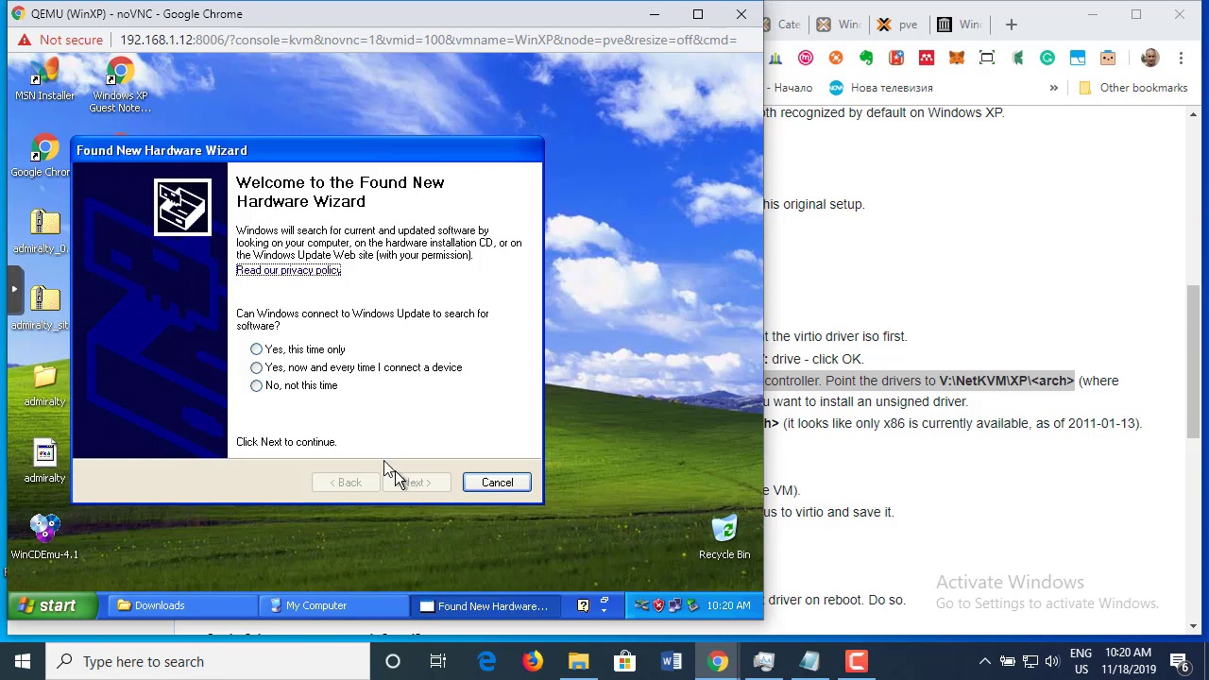
- For the second new hardware device, decline Windows Update and choose to install its driver from a specific location
{"action": "left_click", "coordinate": [294, 391]}
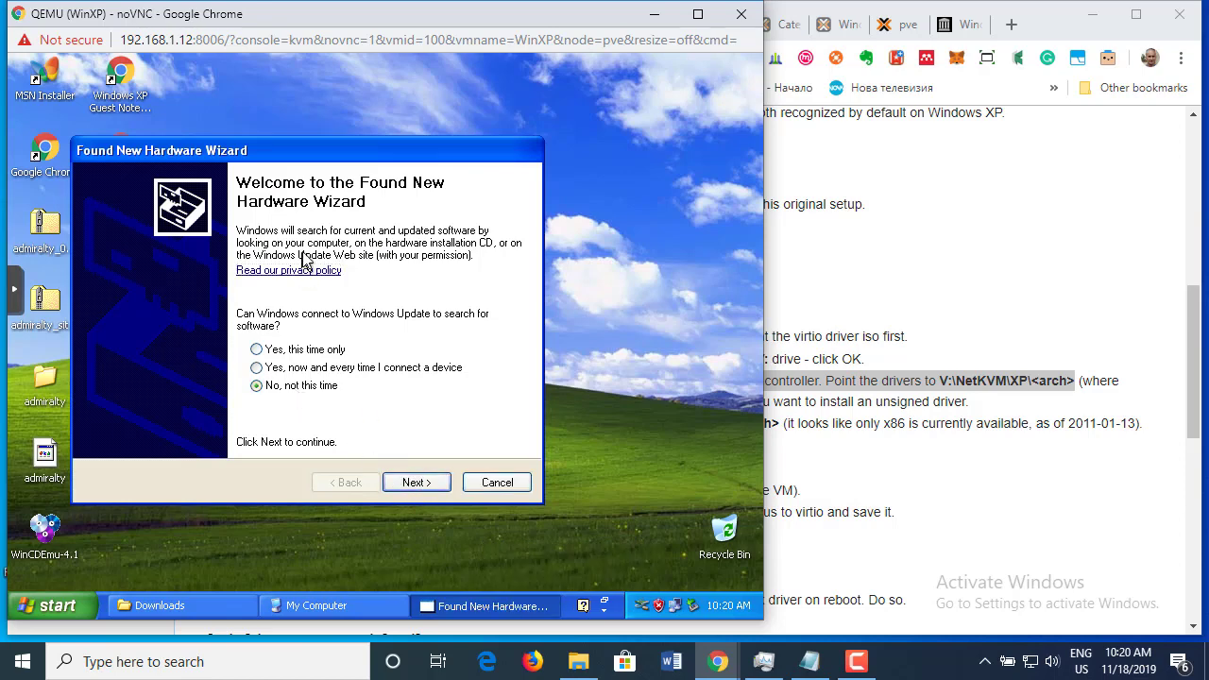
{"action": "left_click", "coordinate": [416, 485]}
{"action": "left_click", "coordinate": [301, 406]}
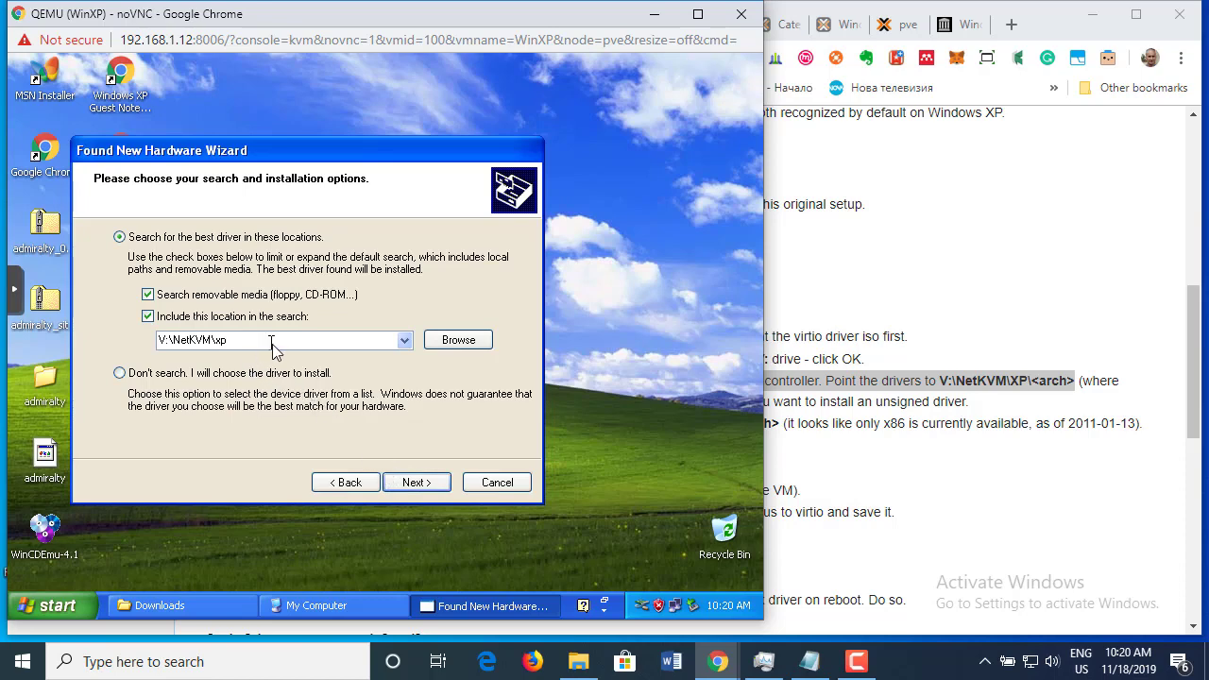
- Read the wiki instruction on where the virtio scsi controller drivers are located
{"action": "key", "text": "alt+Tab"}
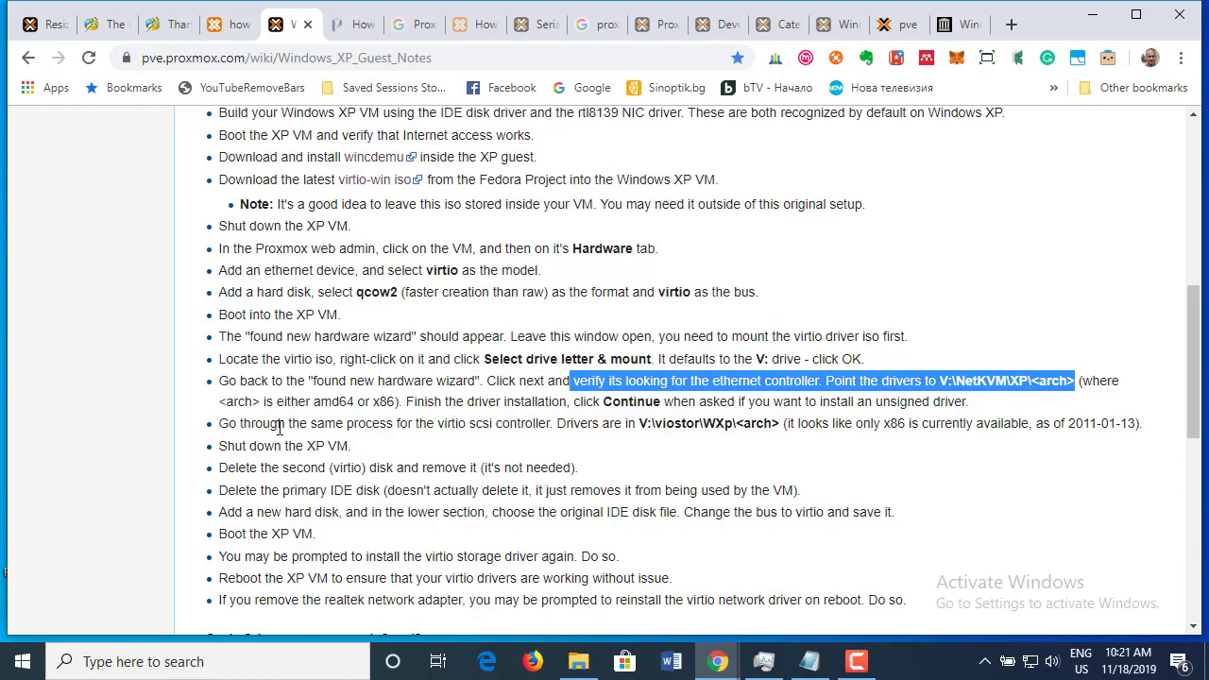
{"action": "left_click_drag", "start_coordinate": [226, 423], "coordinate": [638, 430]}
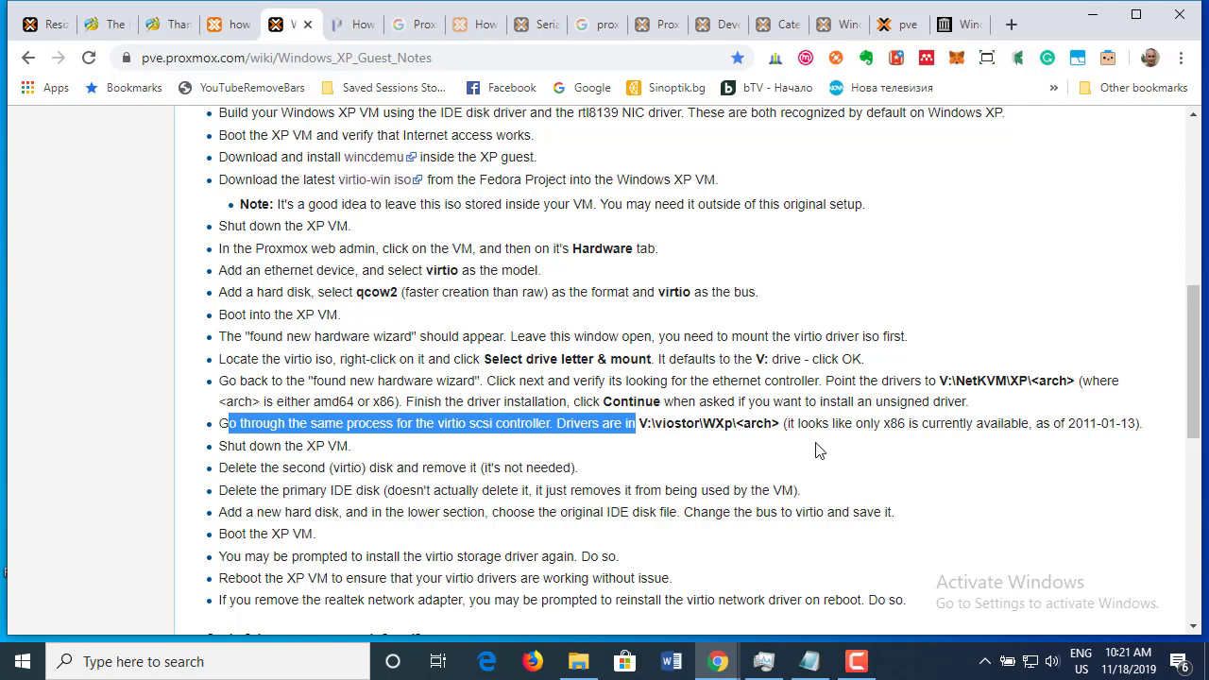
{"action": "key", "text": "alt+Tab"}
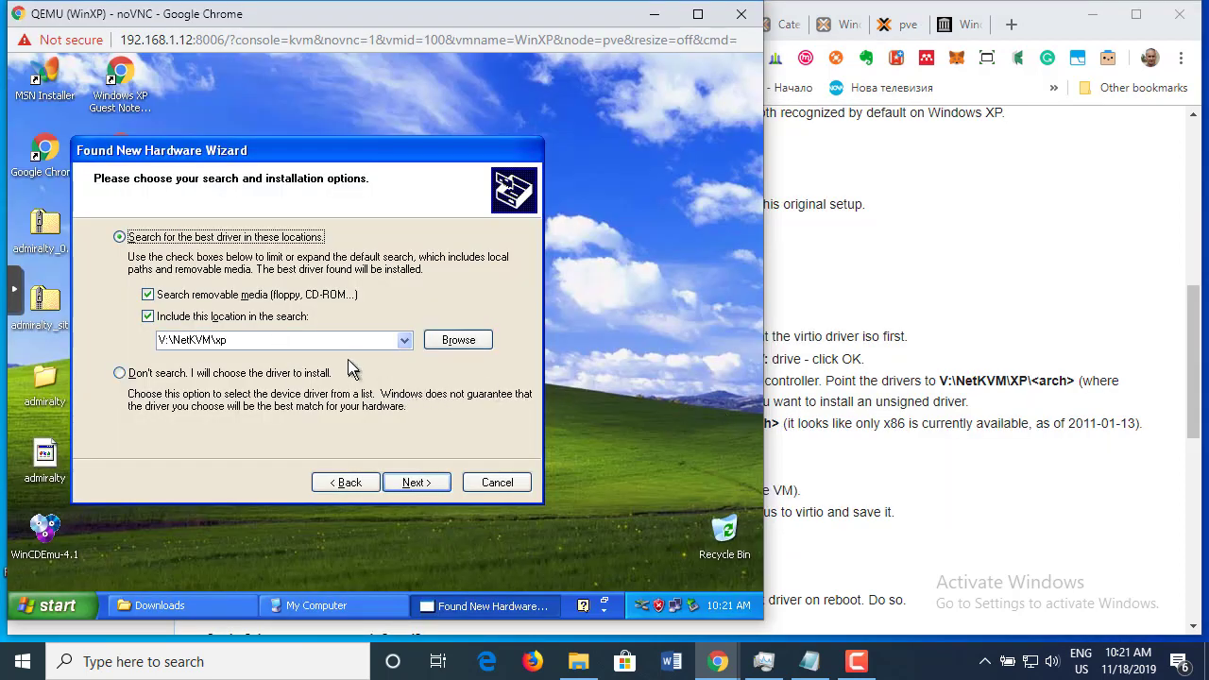
- Open the folder browser for the driver search location and collapse the NetKVM folder to reach the other virtio driver folders
{"action": "left_click", "coordinate": [404, 341]}
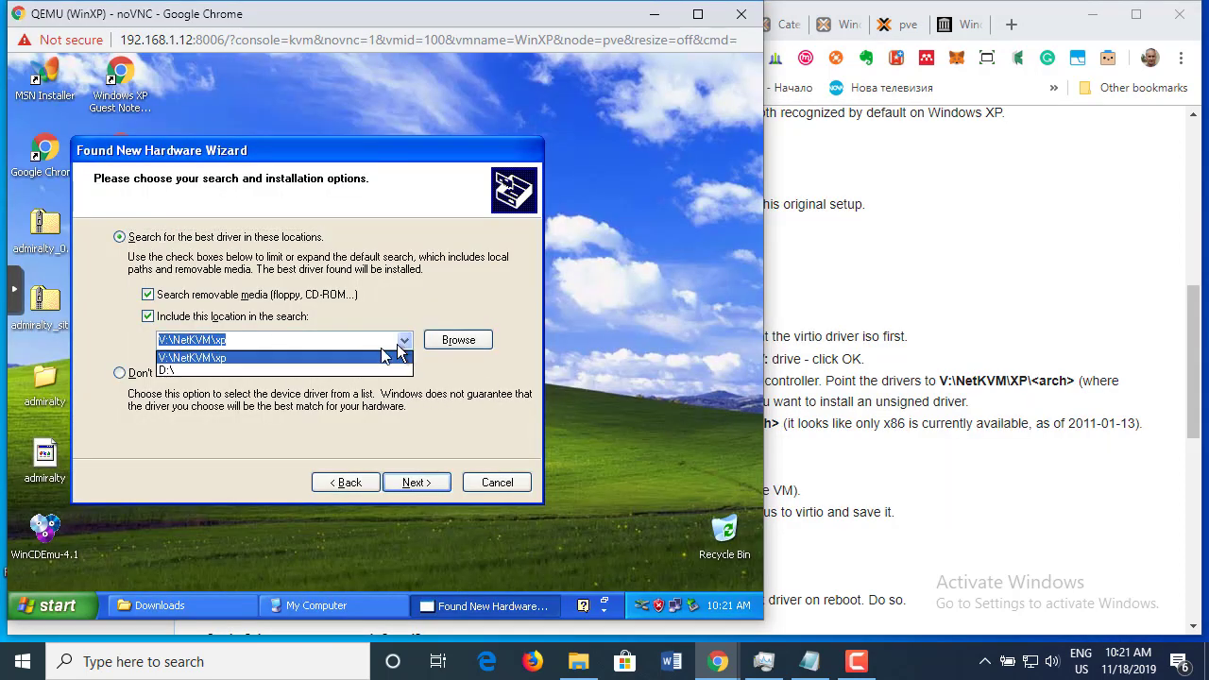
{"action": "left_click", "coordinate": [458, 341]}
{"action": "left_click", "coordinate": [459, 341]}
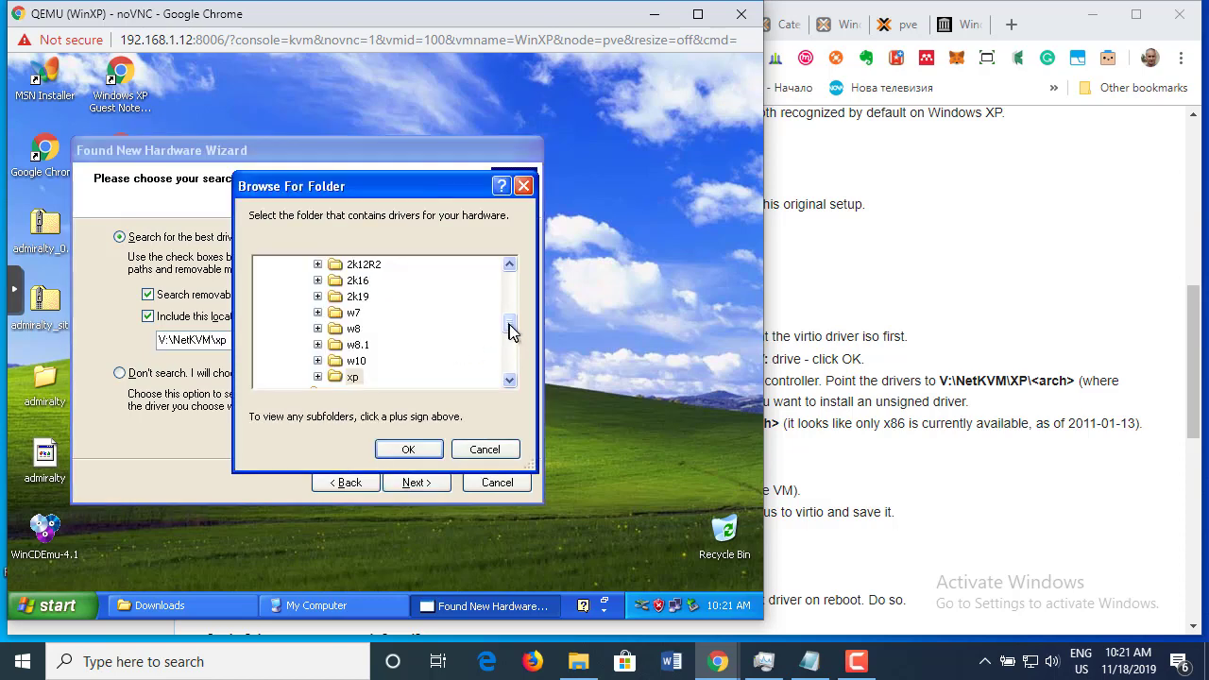
{"action": "left_click_drag", "start_coordinate": [510, 330], "coordinate": [510, 312]}
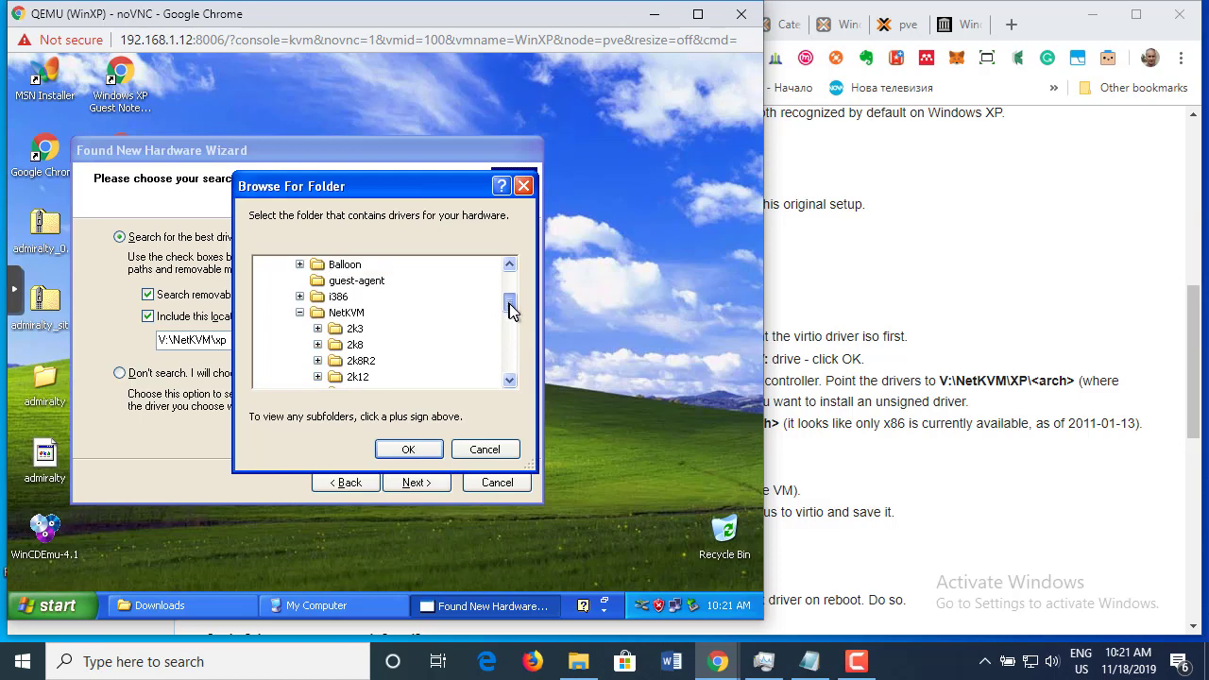
{"action": "left_click", "coordinate": [300, 312]}
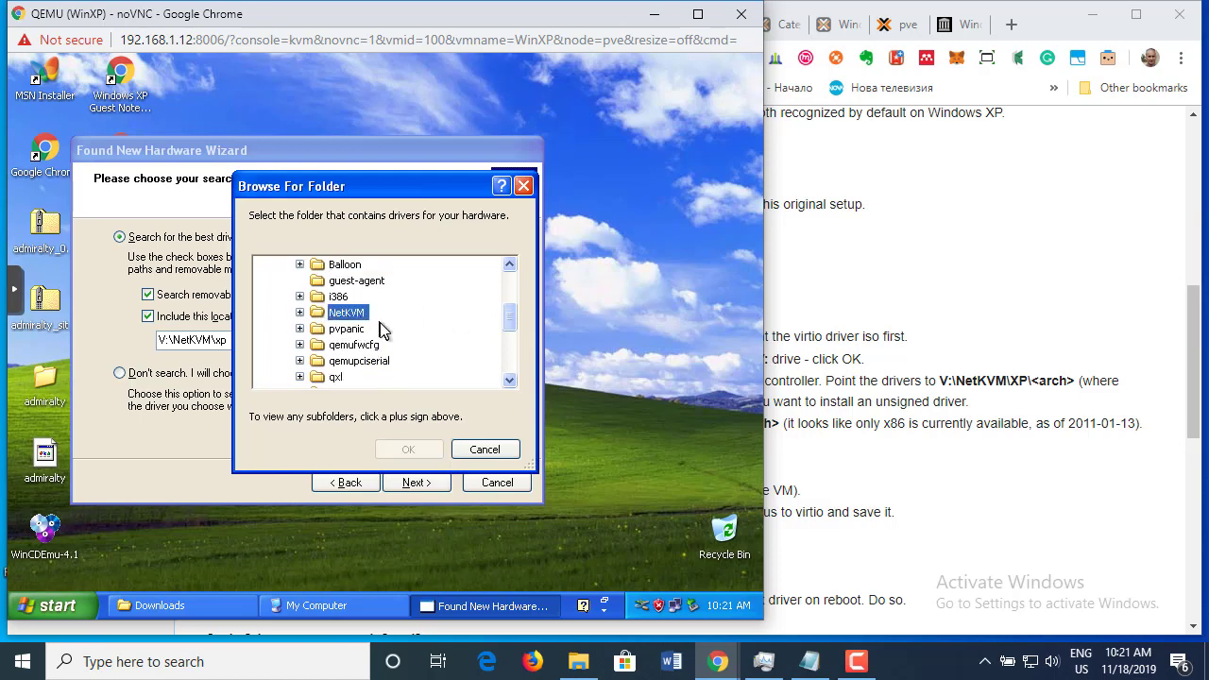
{"action": "scroll", "coordinate": [380, 326], "scroll_direction": "down", "scroll_amount": 1}
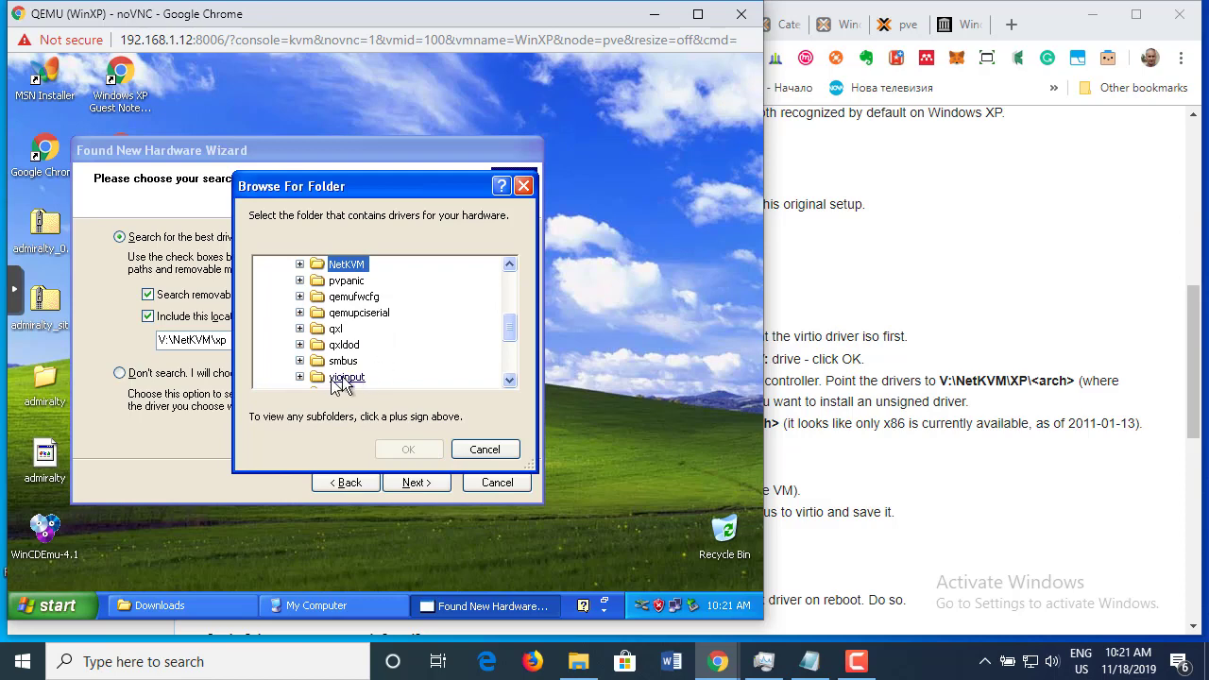
{"action": "left_click", "coordinate": [511, 381]}
{"action": "left_click", "coordinate": [510, 381]}
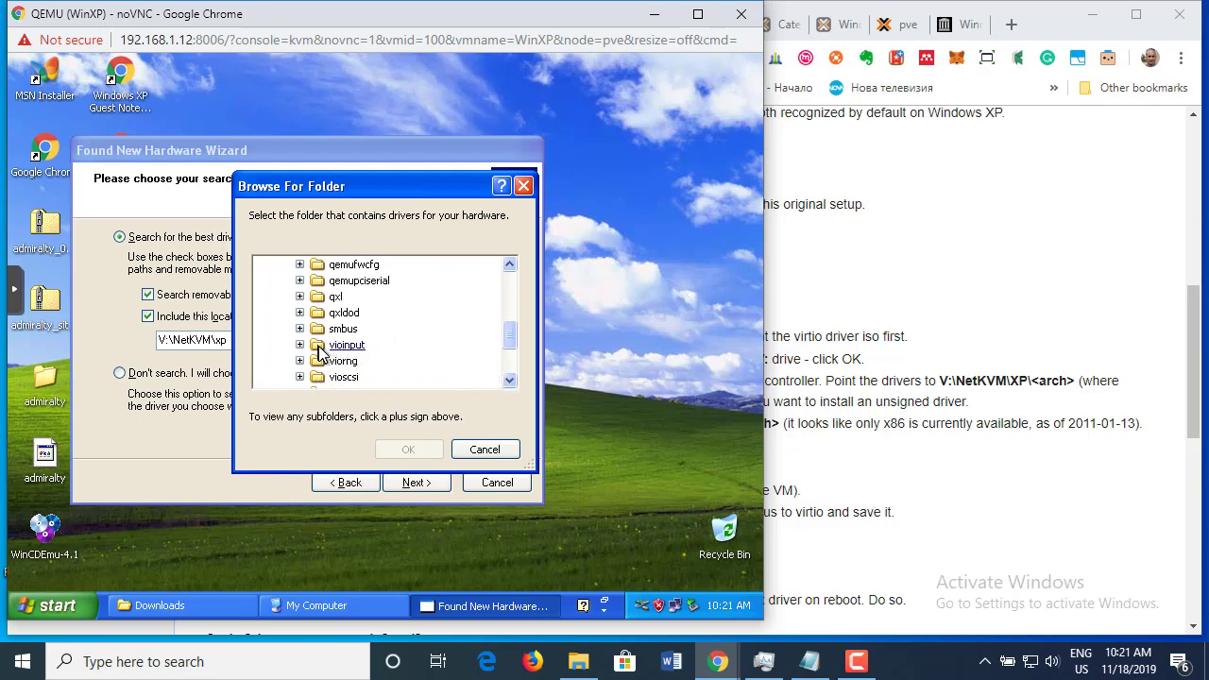
- Check the wiki for the name of the folder holding the virtio scsi controller drivers
{"action": "key", "text": "alt+Tab"}
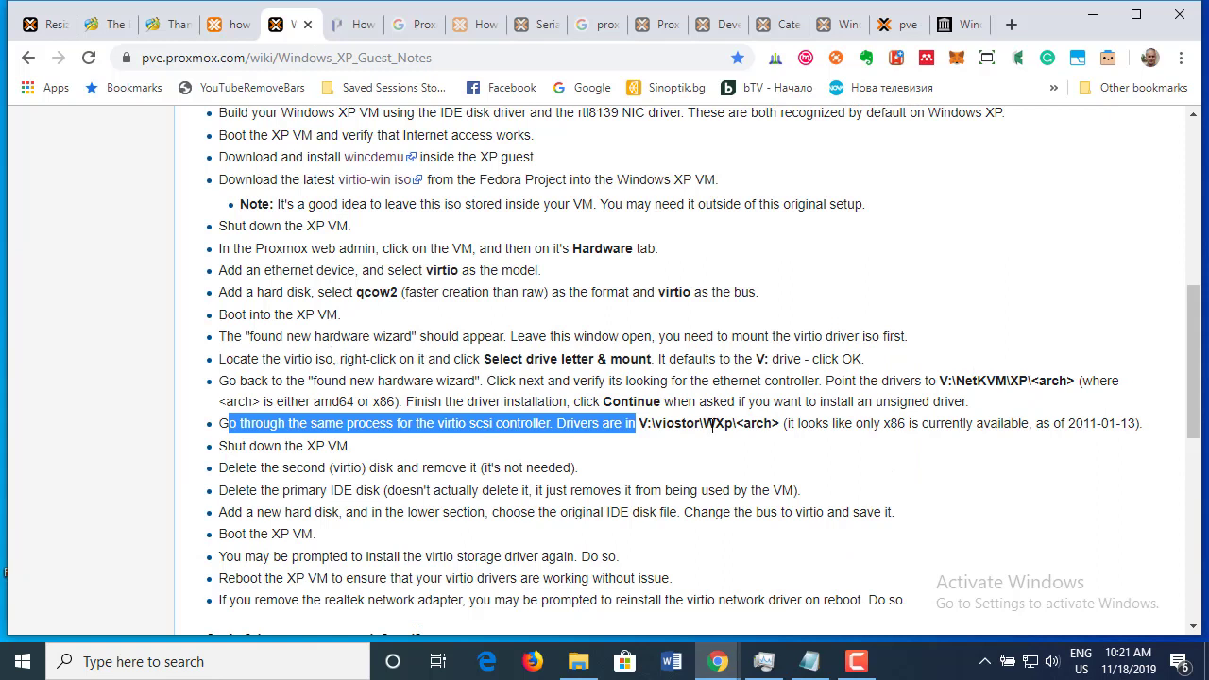
{"action": "left_click_drag", "start_coordinate": [657, 426], "coordinate": [698, 426]}
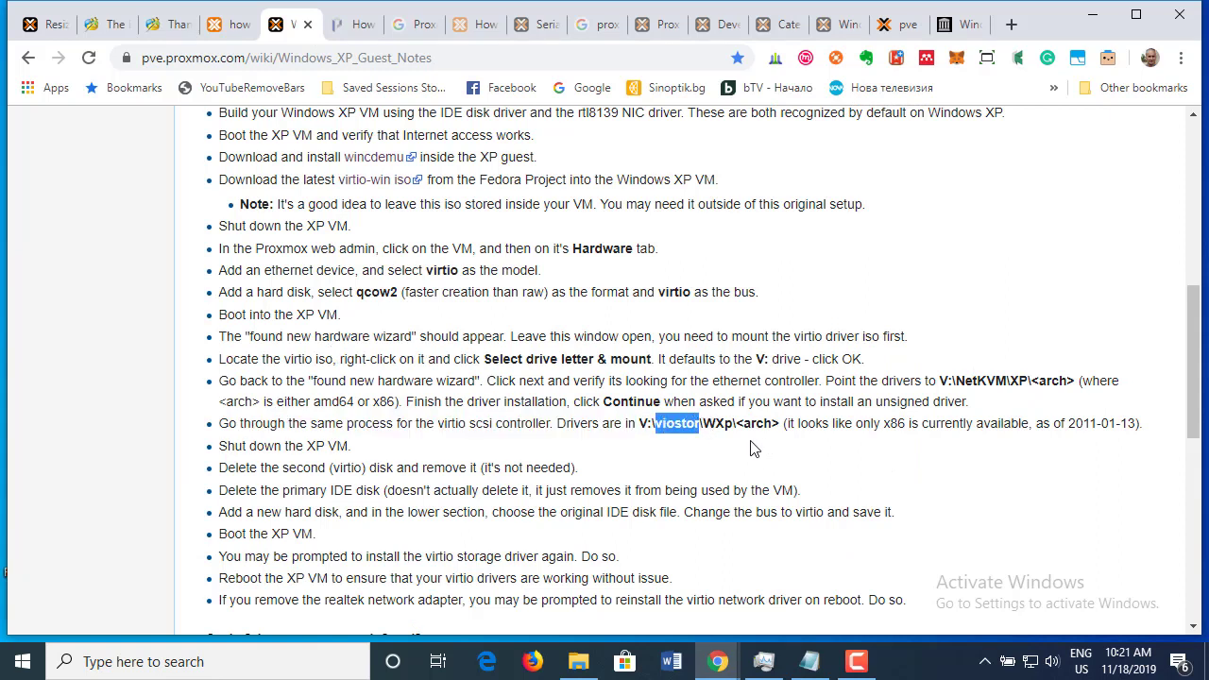
{"action": "key", "text": "alt+Tab"}
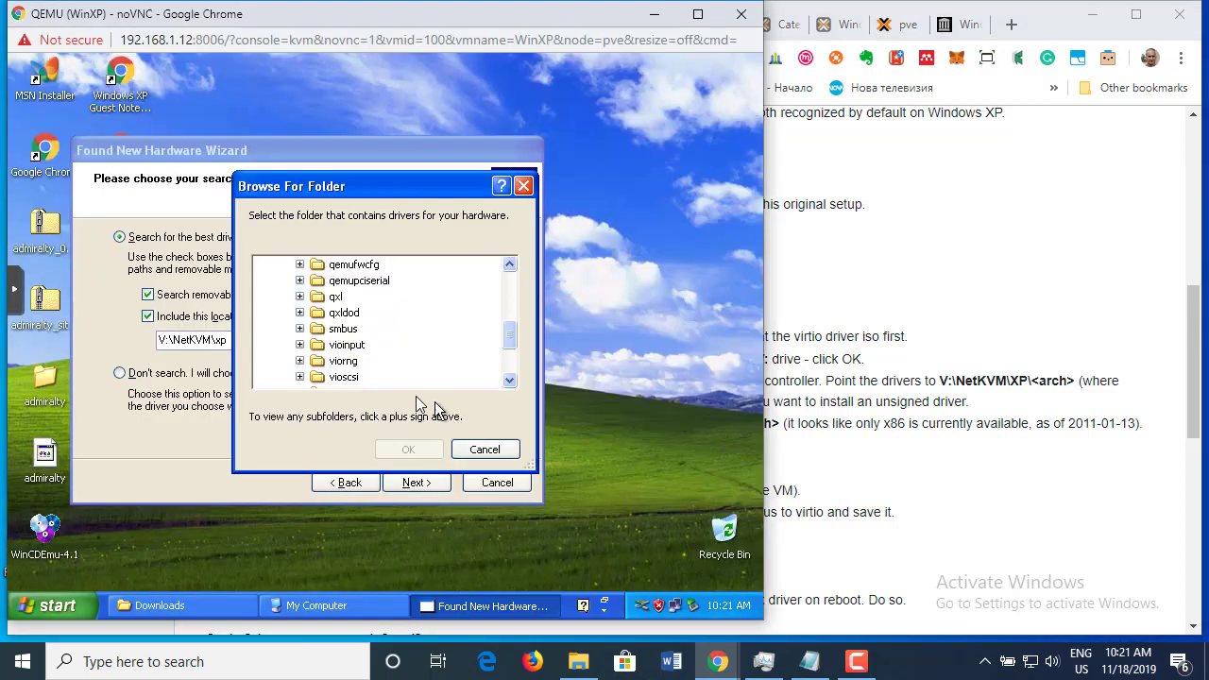
- Expand the vioscsi folder in the folder browser and recheck the scsi driver path against the wiki
{"action": "left_click", "coordinate": [508, 380]}
{"action": "left_click", "coordinate": [508, 380]}
{"action": "left_click", "coordinate": [509, 380]}
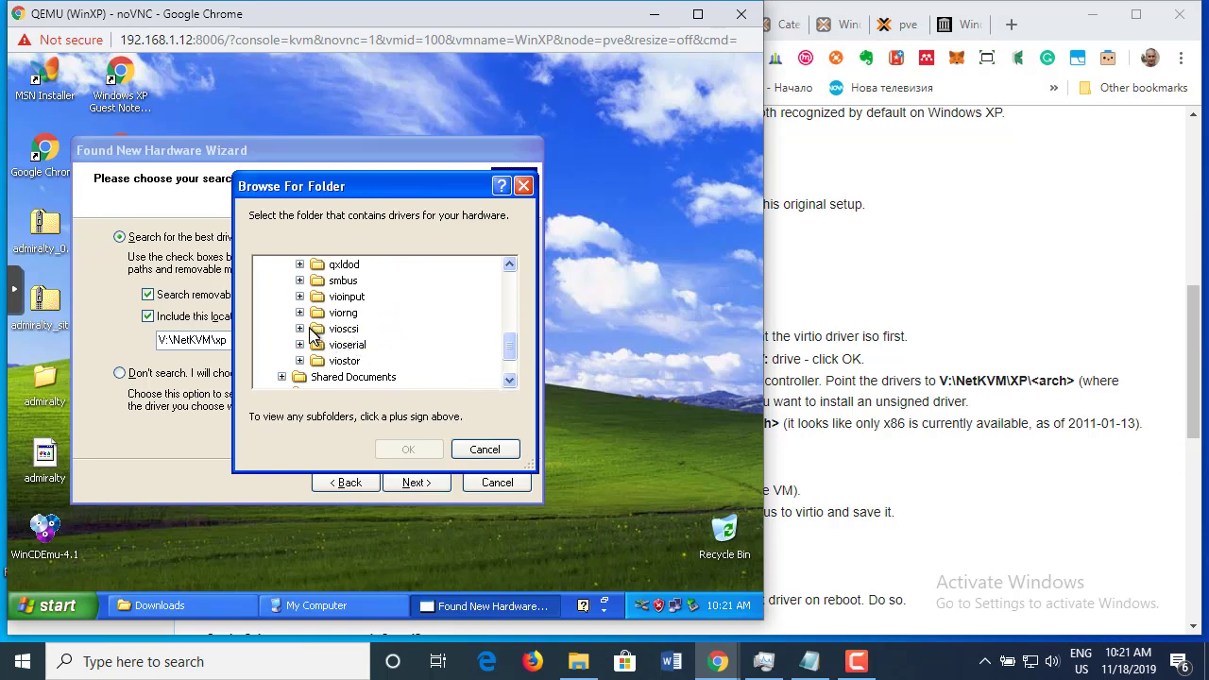
{"action": "left_click", "coordinate": [299, 328]}
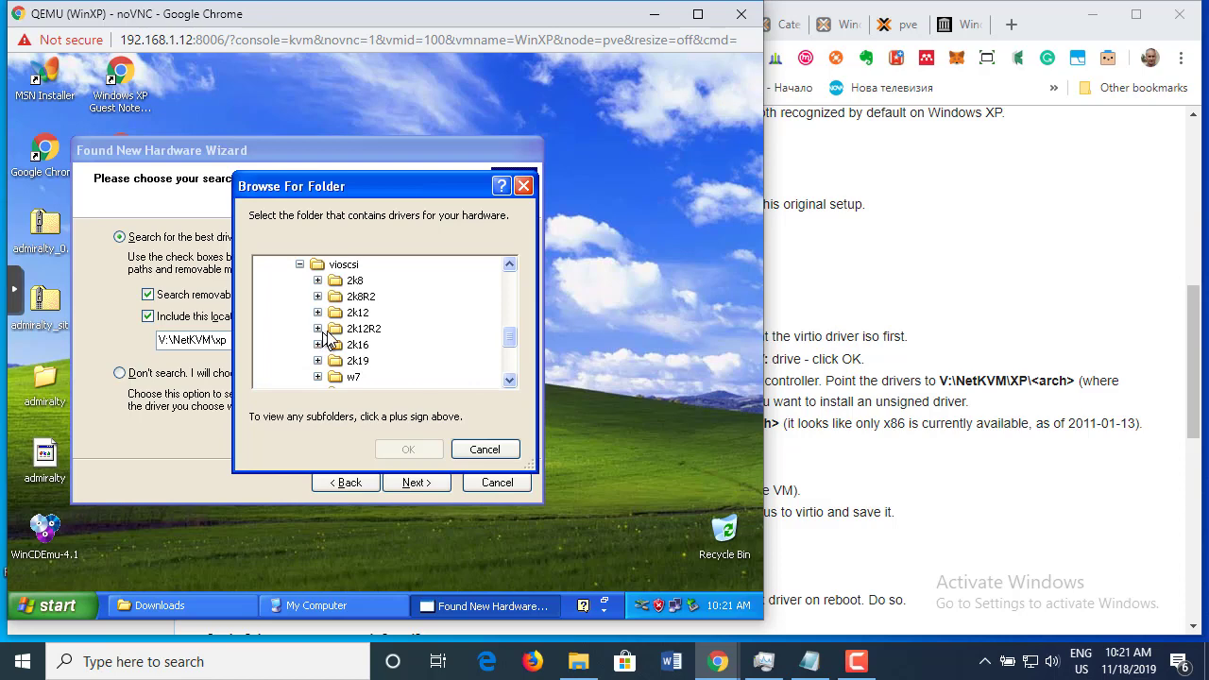
{"action": "left_click", "coordinate": [326, 266]}
{"action": "key", "text": "alt+Tab"}
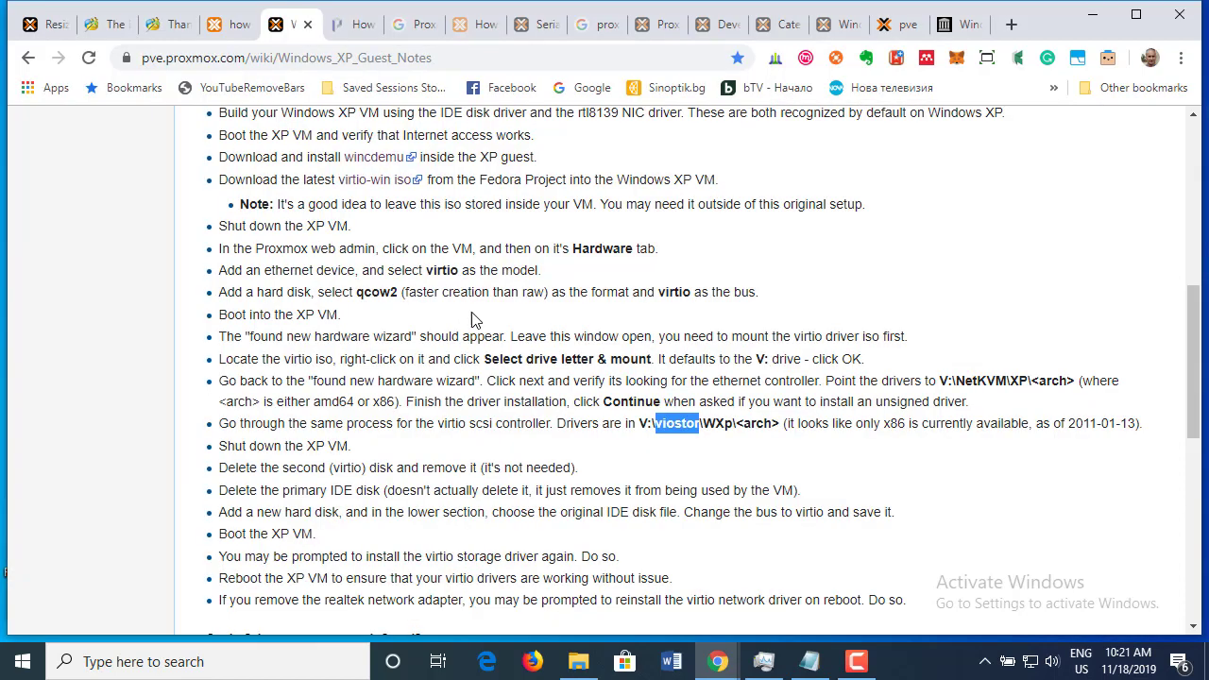
{"action": "left_click", "coordinate": [723, 436]}
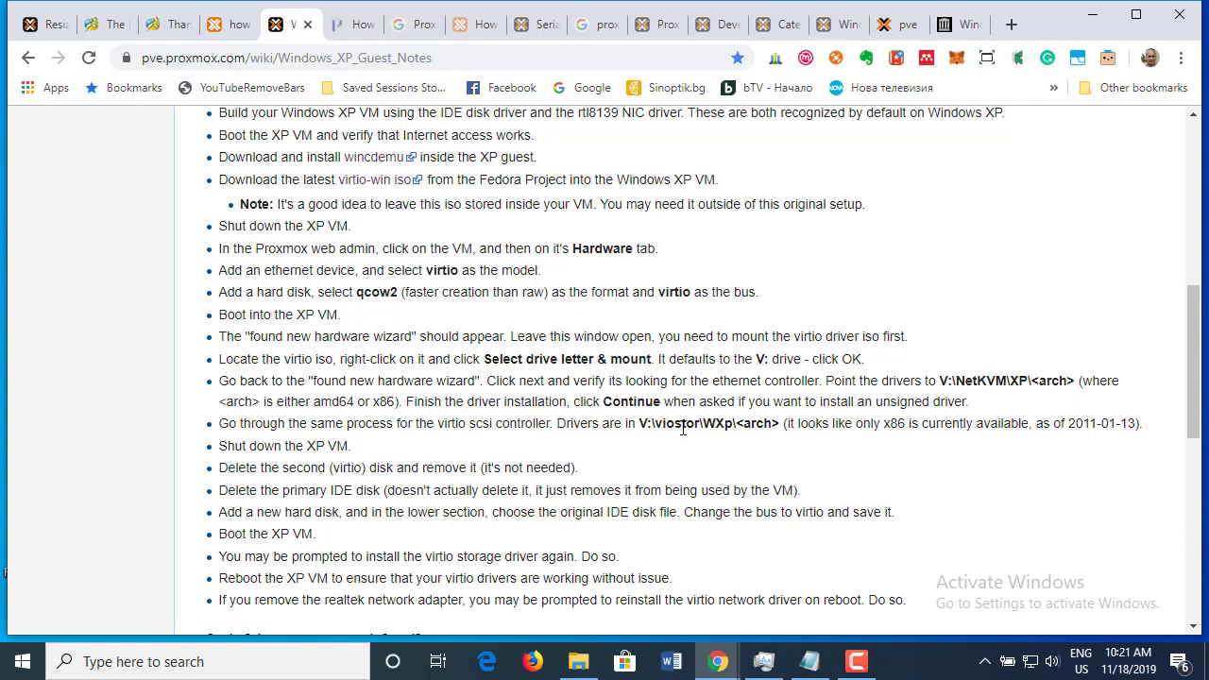
{"action": "key", "text": "alt+Tab"}
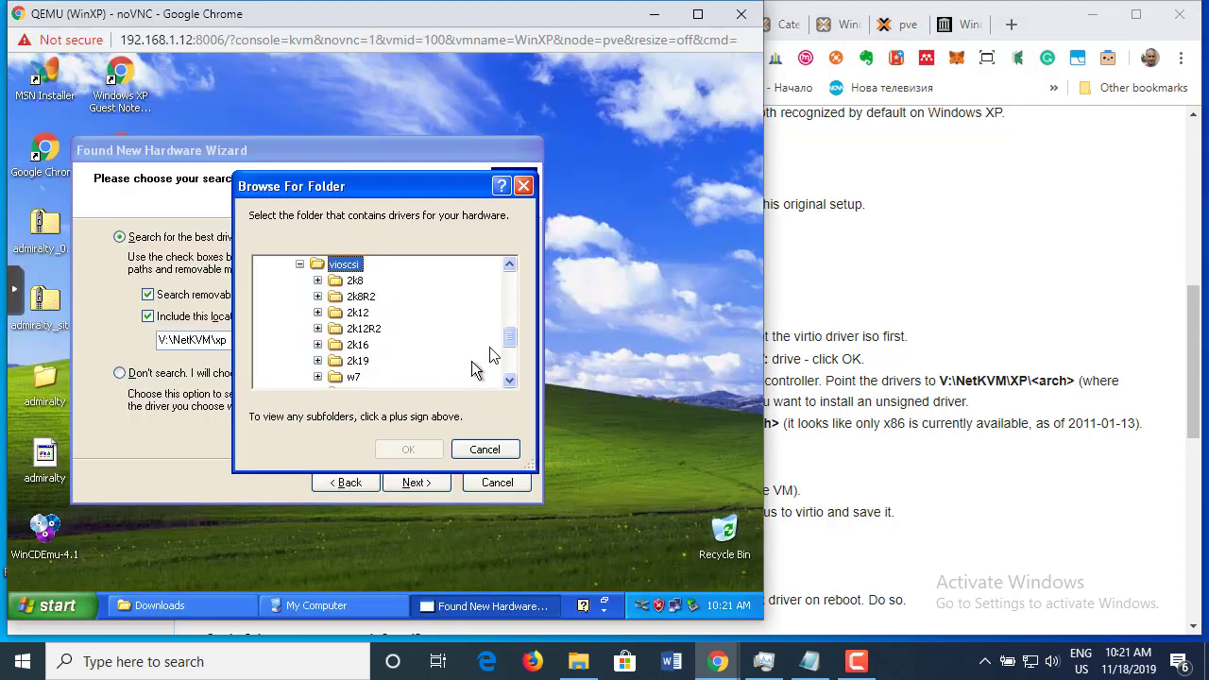
- Look through the vioscsi subfolders for a Windows XP driver version
{"action": "left_click", "coordinate": [508, 266]}
{"action": "left_click", "coordinate": [508, 265]}
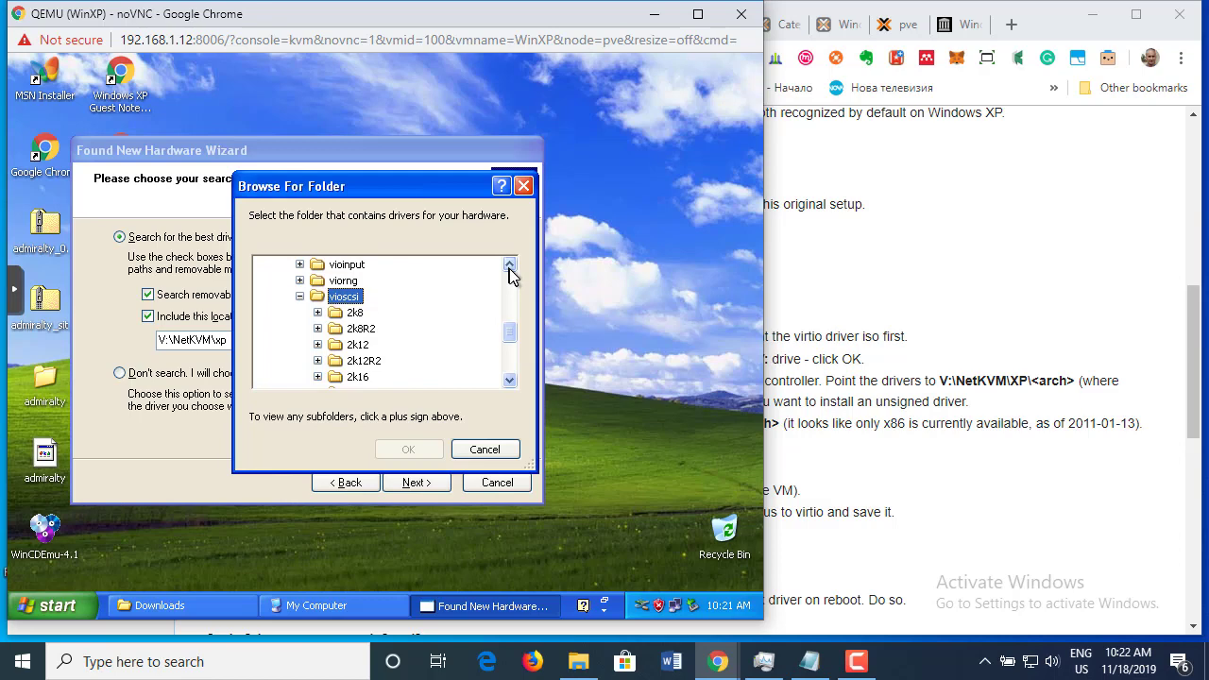
{"action": "left_click", "coordinate": [508, 266]}
{"action": "left_click", "coordinate": [509, 266]}
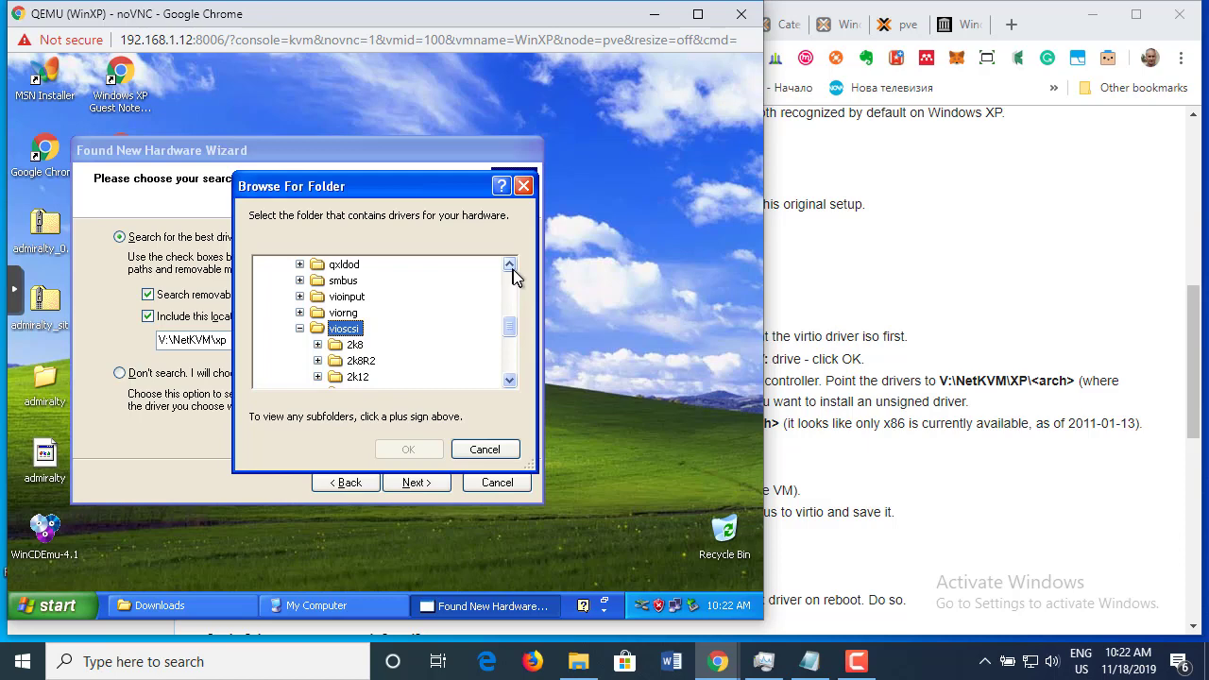
{"action": "left_click", "coordinate": [509, 379]}
{"action": "left_click", "coordinate": [509, 379]}
{"action": "left_click", "coordinate": [509, 380]}
{"action": "left_click", "coordinate": [509, 380]}
{"action": "left_click", "coordinate": [509, 379]}
{"action": "left_click", "coordinate": [509, 380]}
{"action": "left_click", "coordinate": [510, 380]}
{"action": "left_click", "coordinate": [509, 380]}
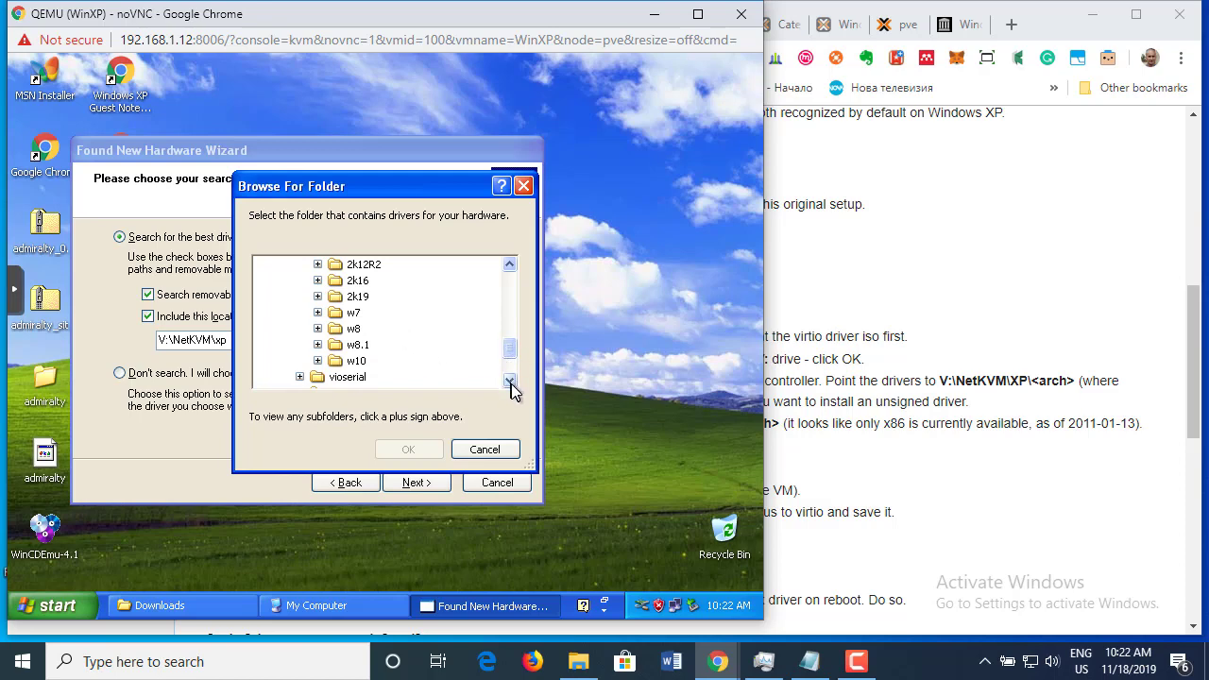
{"action": "left_click", "coordinate": [510, 267]}
{"action": "left_click", "coordinate": [510, 267]}
{"action": "left_click", "coordinate": [510, 266]}
{"action": "left_click", "coordinate": [510, 266]}
{"action": "left_click", "coordinate": [510, 267]}
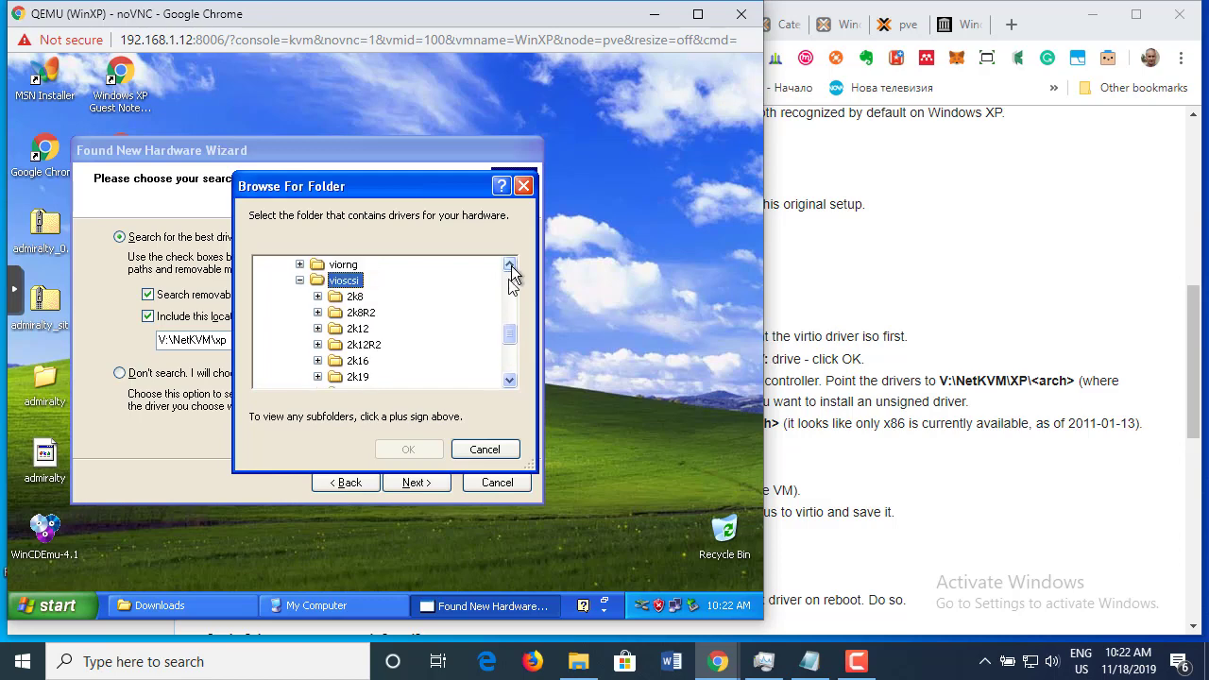
{"action": "left_click", "coordinate": [510, 380]}
{"action": "left_click", "coordinate": [510, 381]}
{"action": "left_click", "coordinate": [510, 381]}
{"action": "left_click", "coordinate": [510, 381]}
{"action": "left_click", "coordinate": [510, 381]}
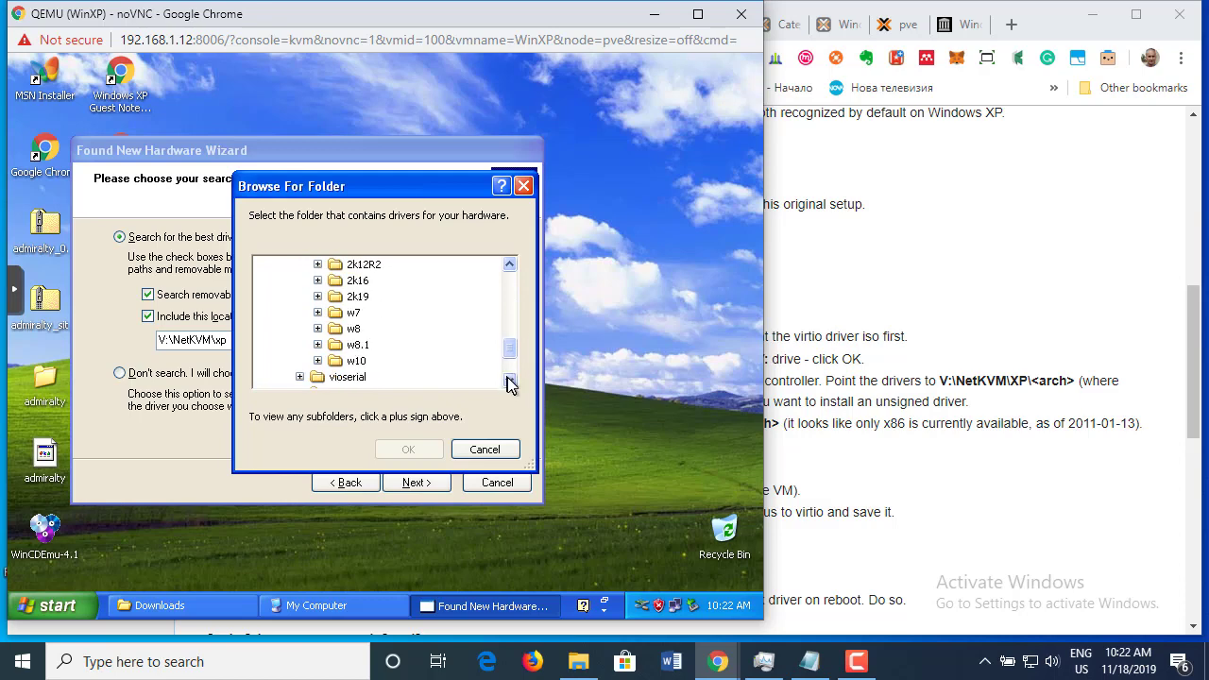
- Set the driver search location to V:\viostor\xp\x86
{"action": "left_click", "coordinate": [511, 380]}
{"action": "left_click", "coordinate": [511, 381]}
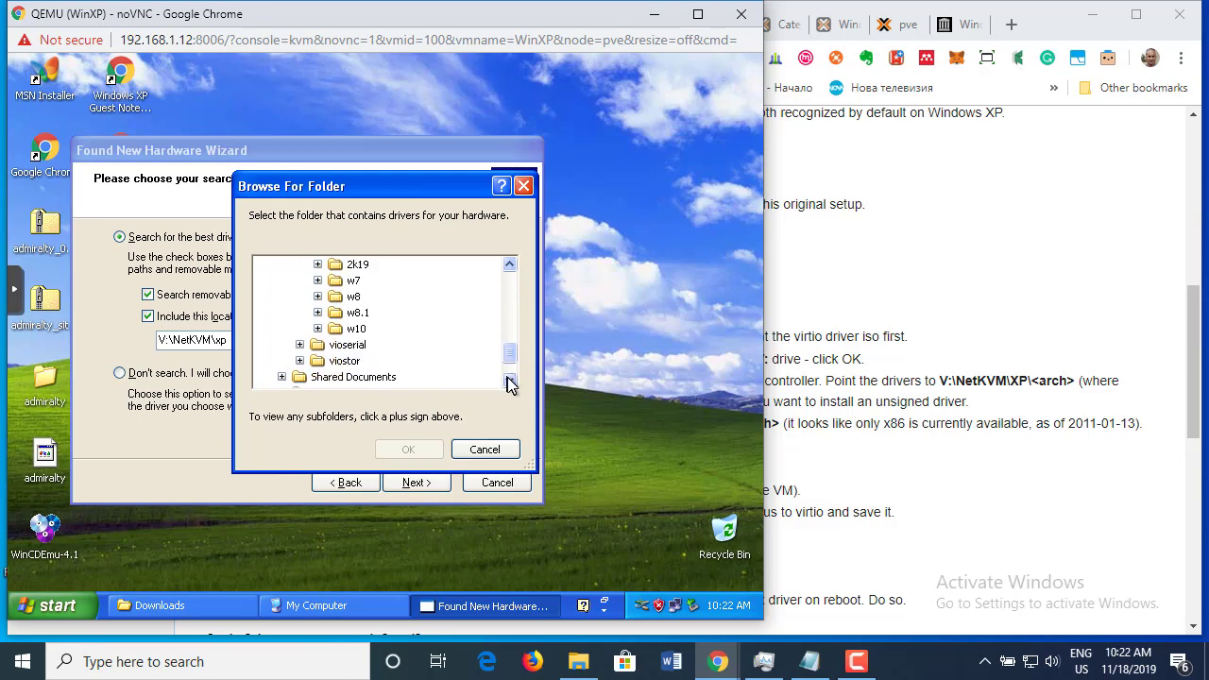
{"action": "left_click", "coordinate": [299, 361]}
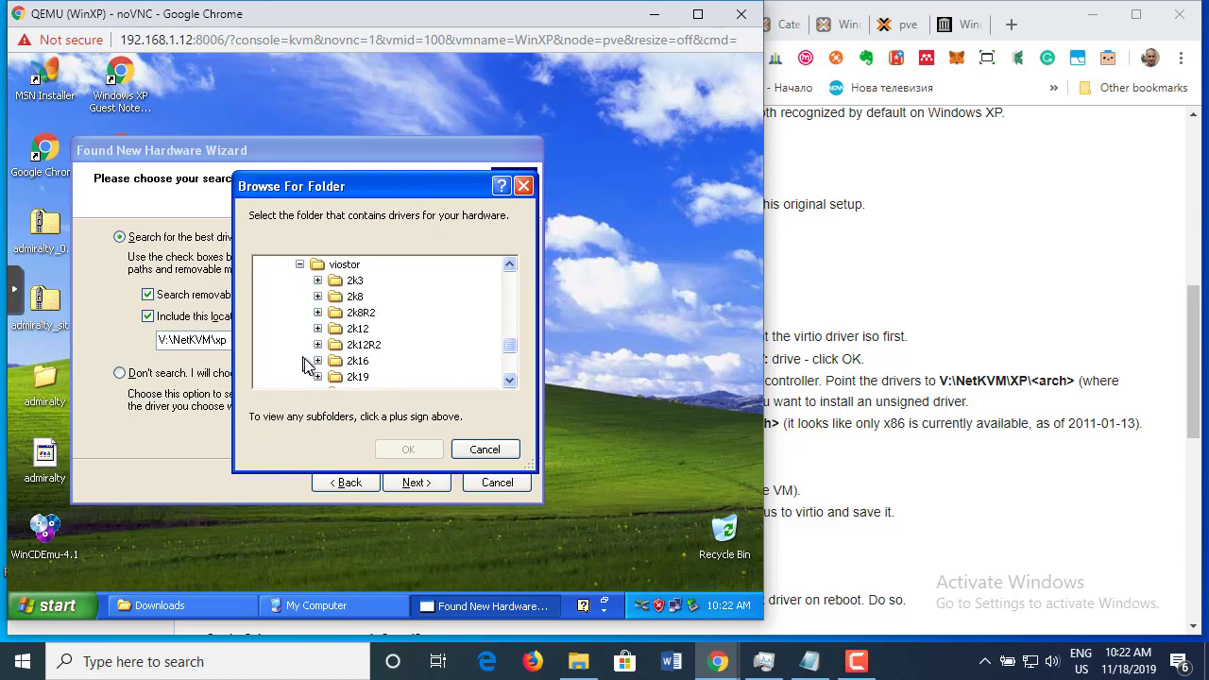
{"action": "left_click", "coordinate": [326, 268]}
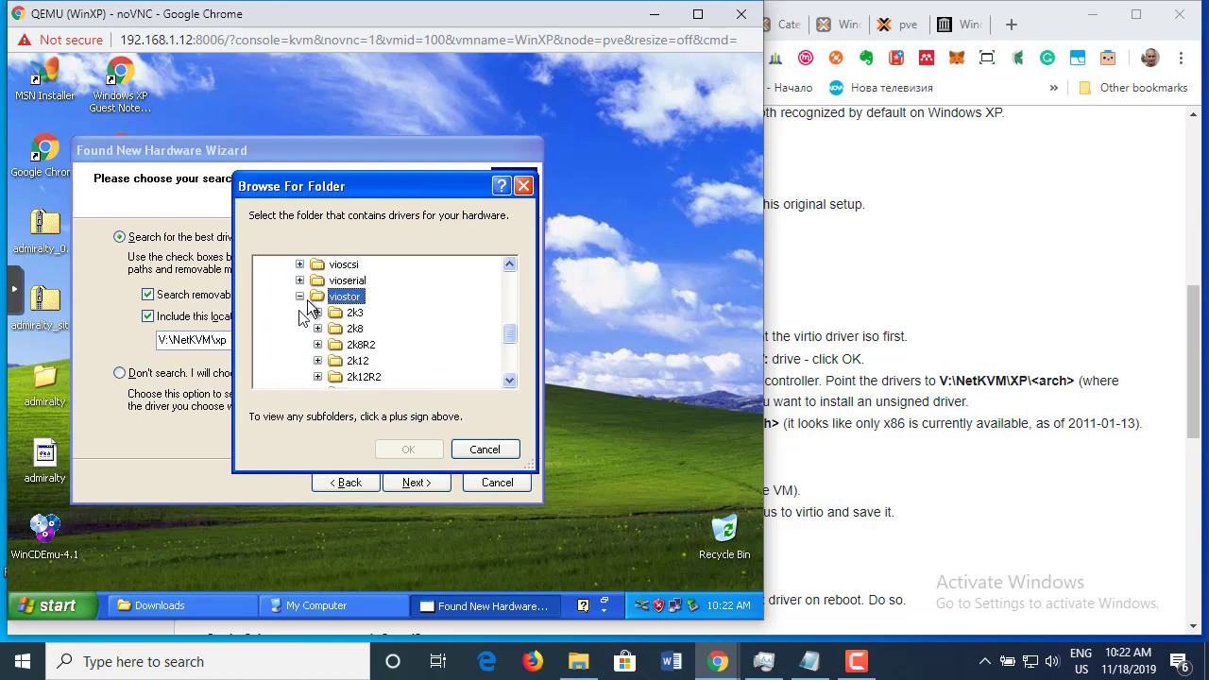
{"action": "double_click", "coordinate": [509, 380]}
{"action": "double_click", "coordinate": [510, 381]}
{"action": "double_click", "coordinate": [509, 380]}
{"action": "double_click", "coordinate": [509, 381]}
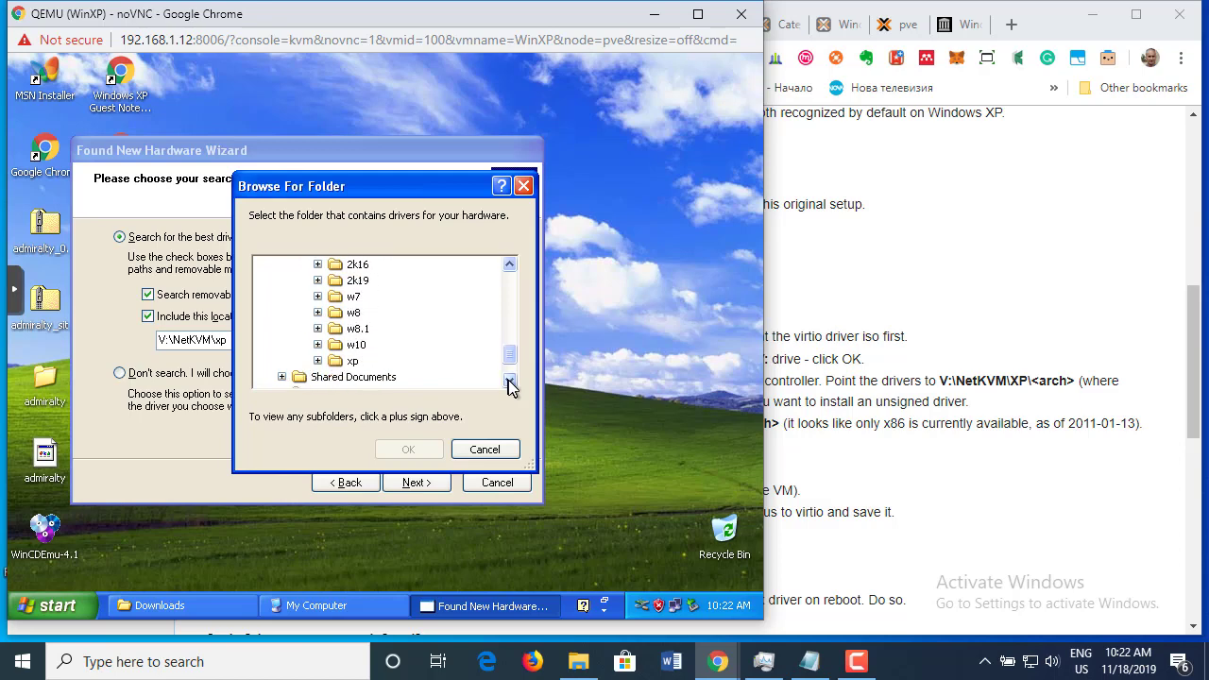
{"action": "double_click", "coordinate": [336, 363]}
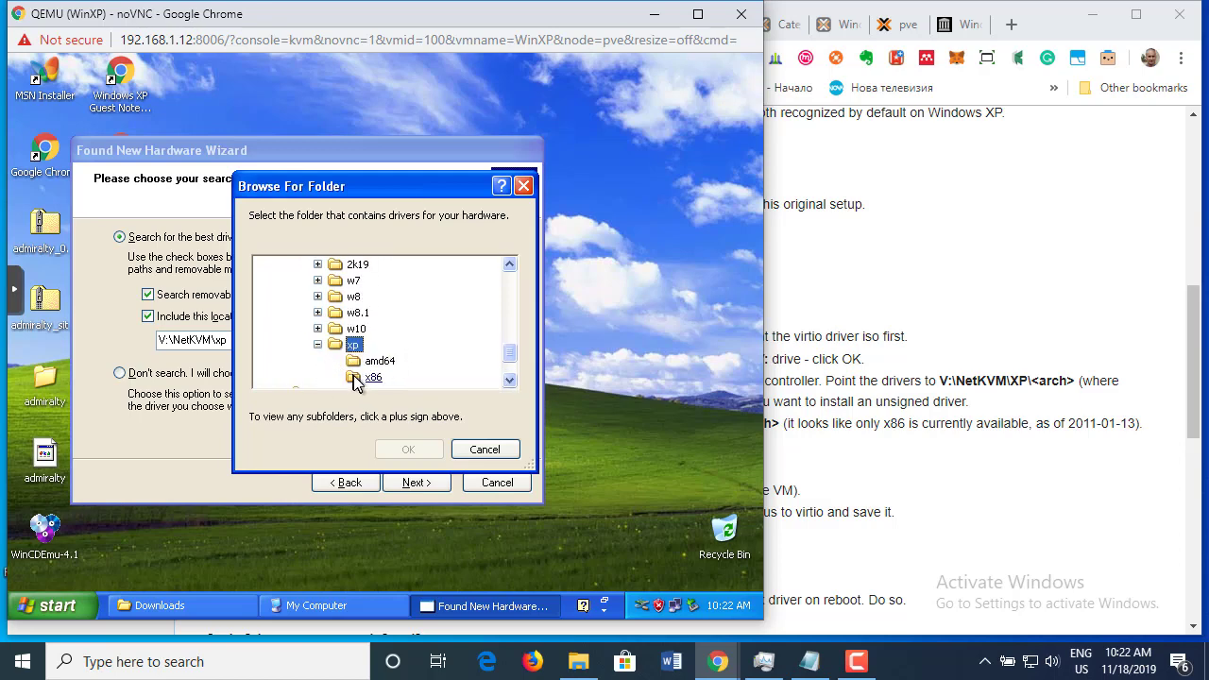
{"action": "left_click", "coordinate": [361, 382]}
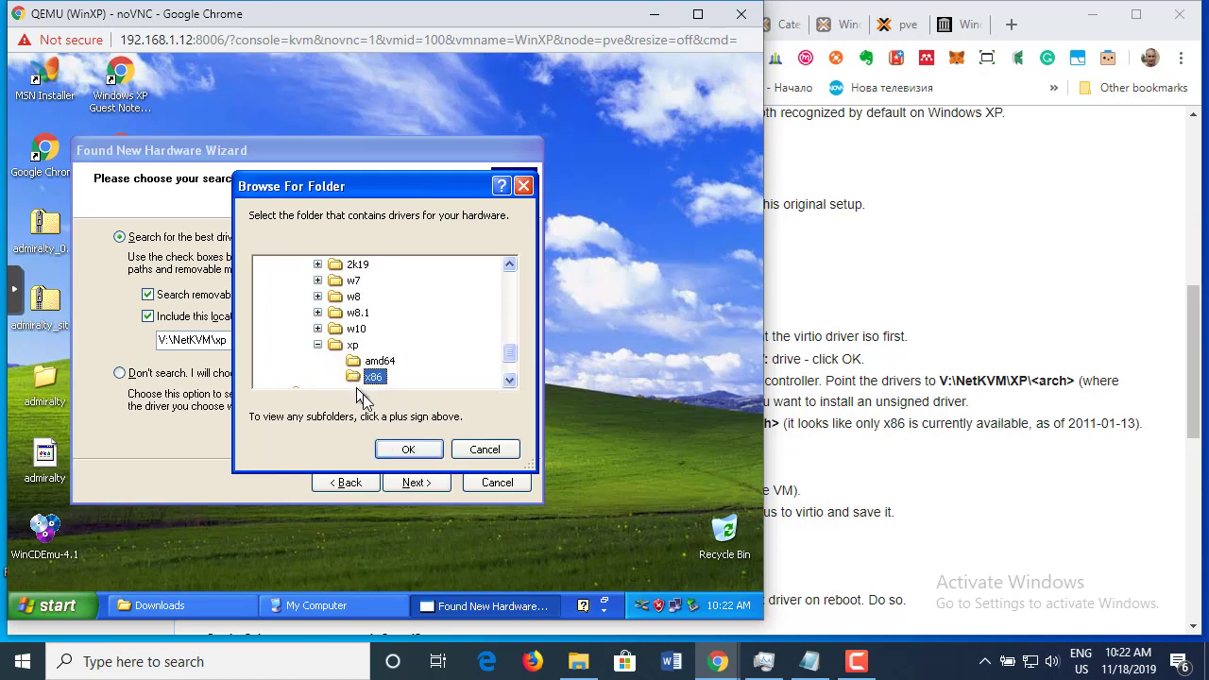
{"action": "left_click", "coordinate": [409, 450]}
- Install the Red Hat VirtIO SCSI controller driver, continuing despite the missing Windows Logo testing, and finish the wizard
{"action": "left_click", "coordinate": [416, 482]}
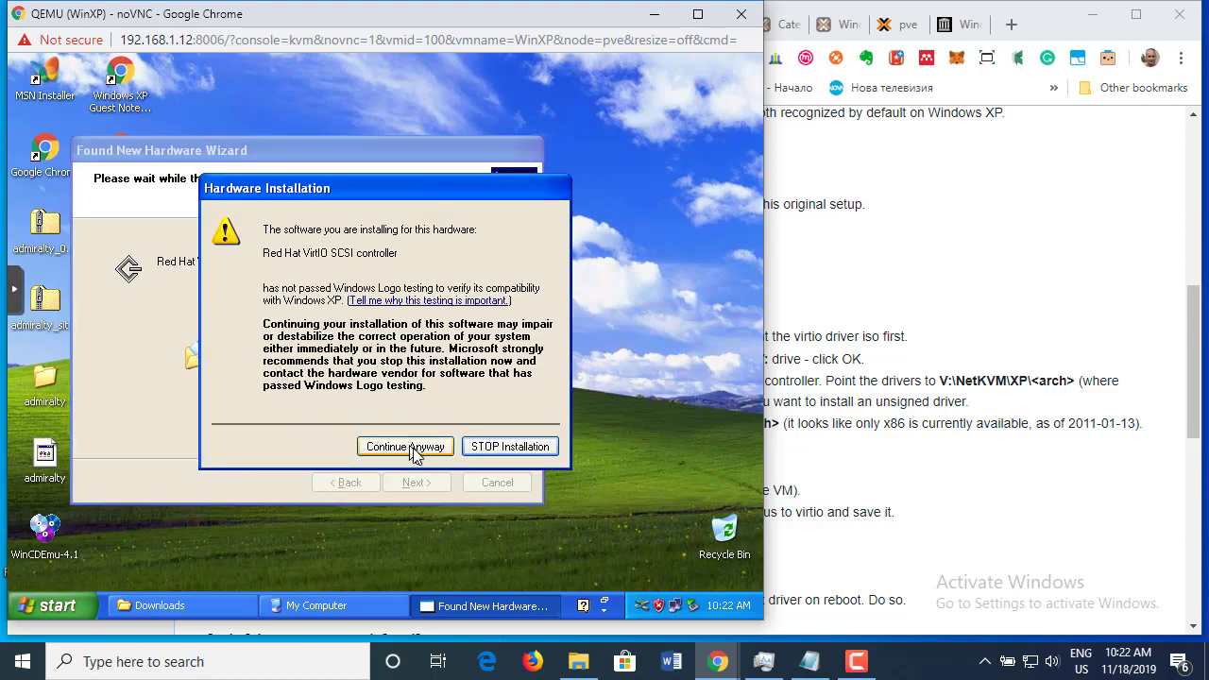
{"action": "left_click", "coordinate": [407, 447]}
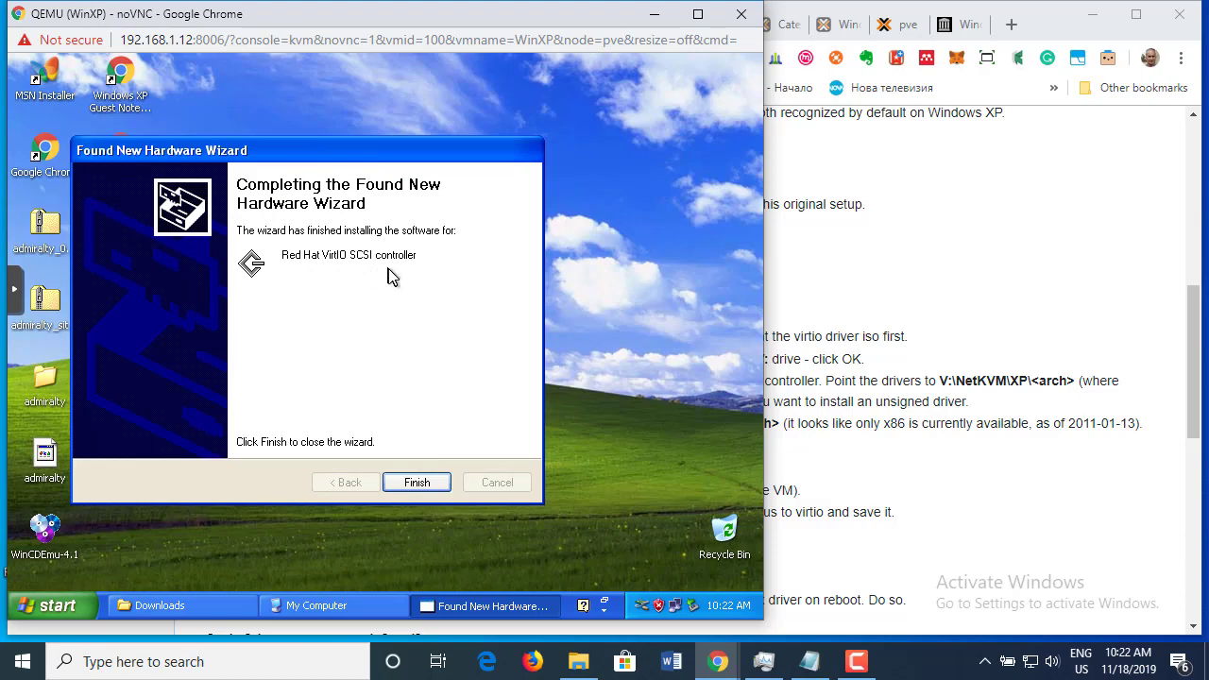
{"action": "left_click", "coordinate": [425, 486]}
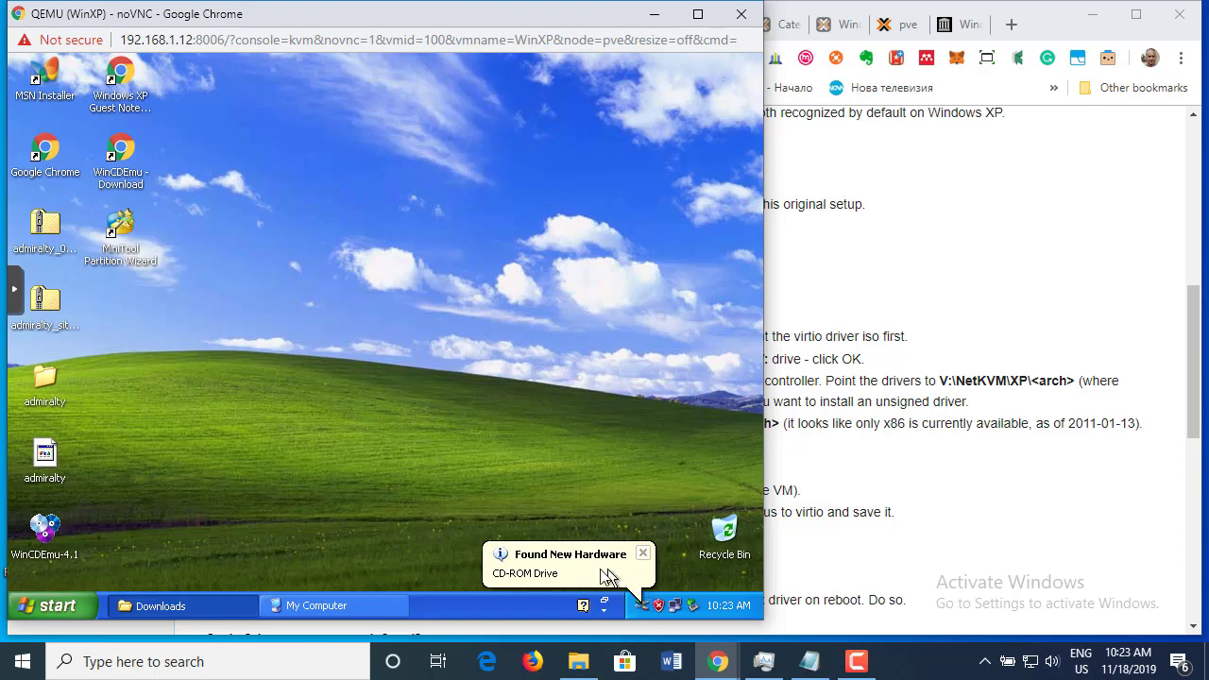
{"action": "left_click", "coordinate": [586, 570]}
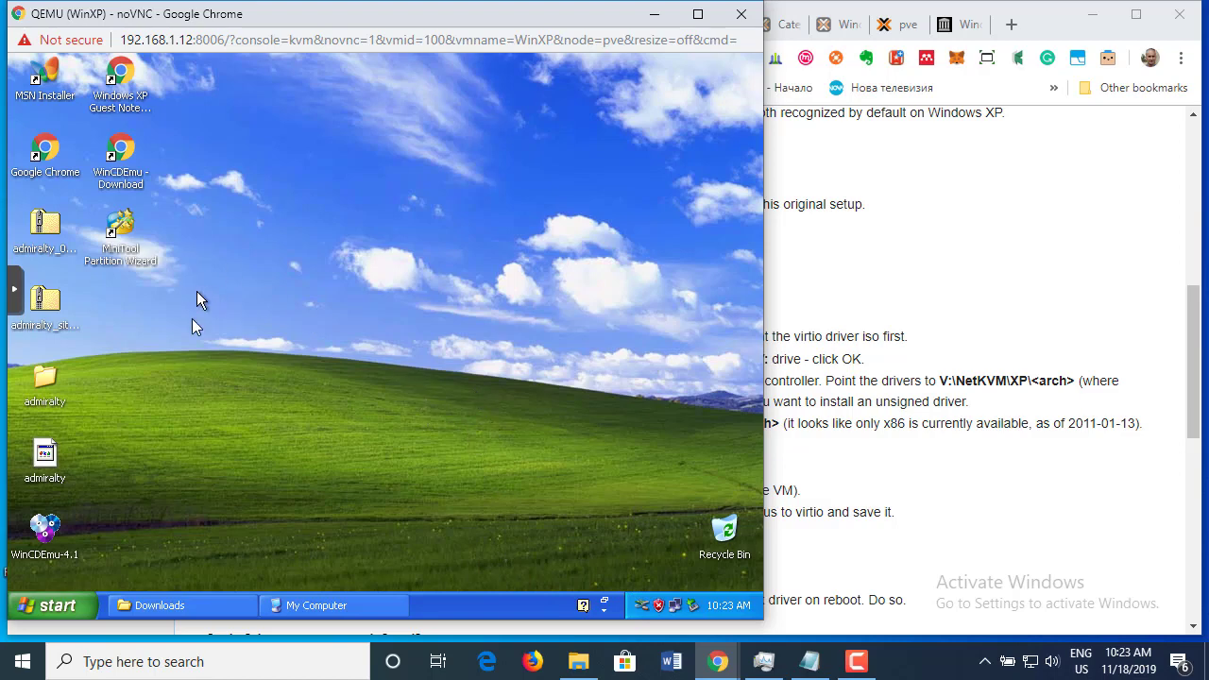
- Review the driver paths in the wiki and read the following instructions on shutting down the VM and removing its disks
{"action": "key", "text": "alt+Tab"}
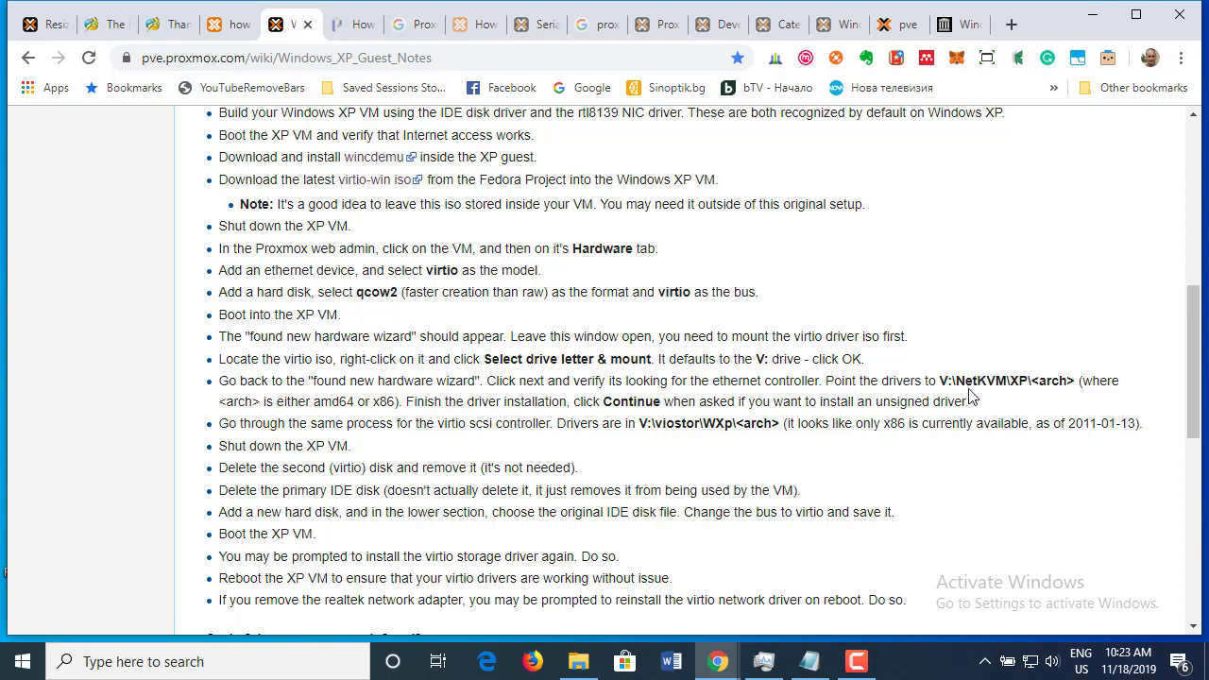
{"action": "left_click_drag", "start_coordinate": [948, 381], "coordinate": [1088, 381]}
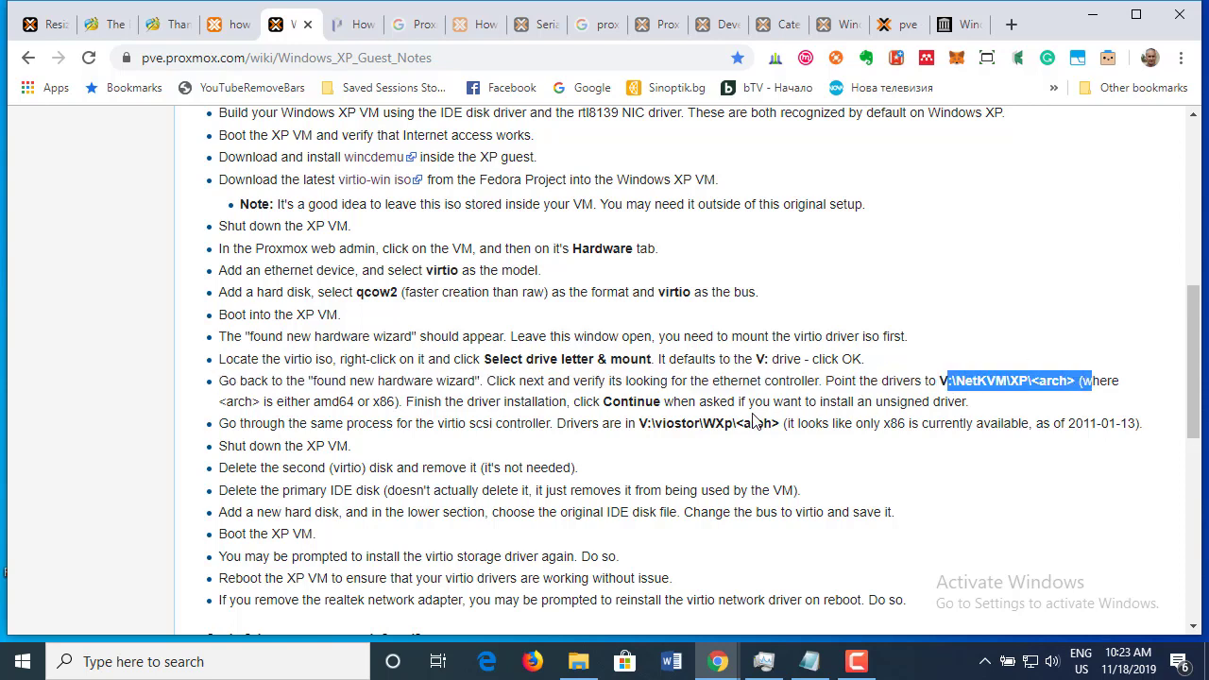
{"action": "left_click_drag", "start_coordinate": [645, 427], "coordinate": [801, 430]}
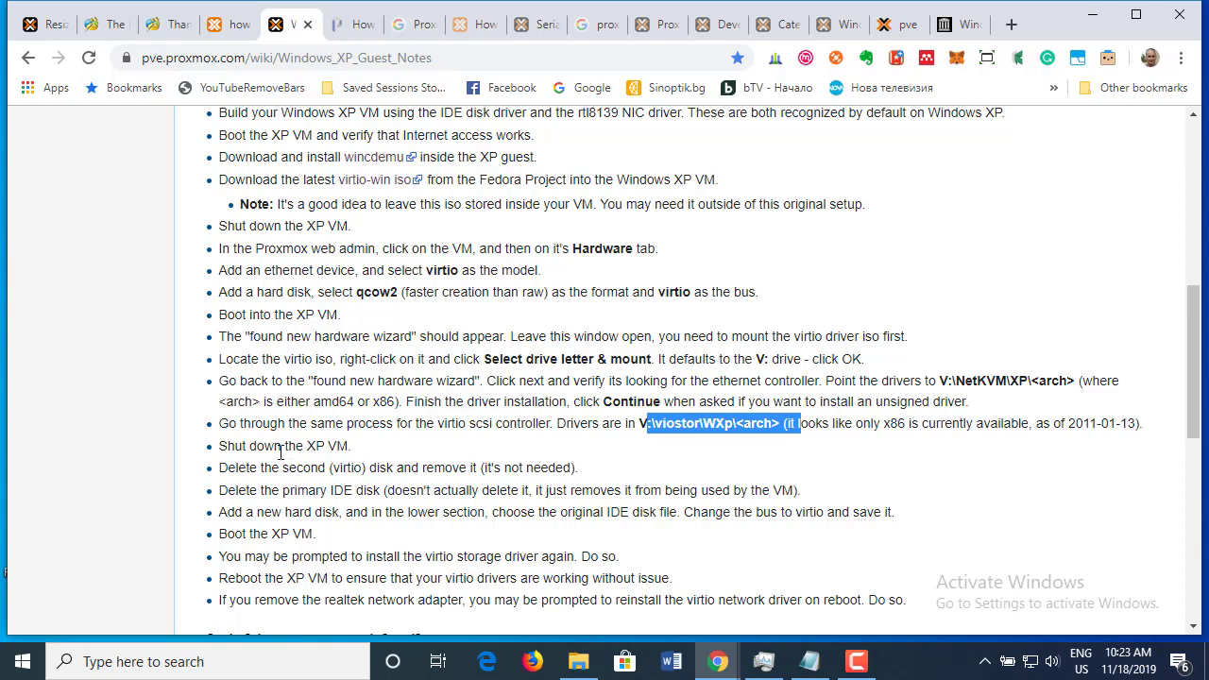
{"action": "left_click_drag", "start_coordinate": [221, 450], "coordinate": [368, 457]}
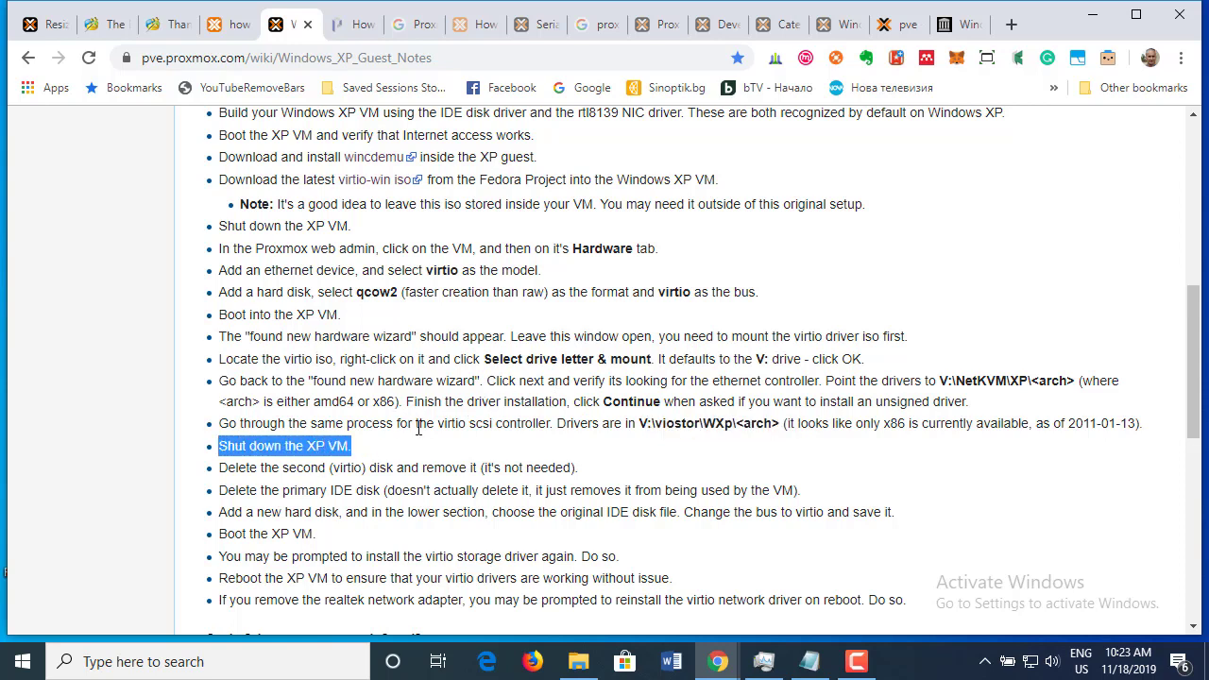
{"action": "scroll", "coordinate": [418, 428], "scroll_direction": "down", "scroll_amount": 1}
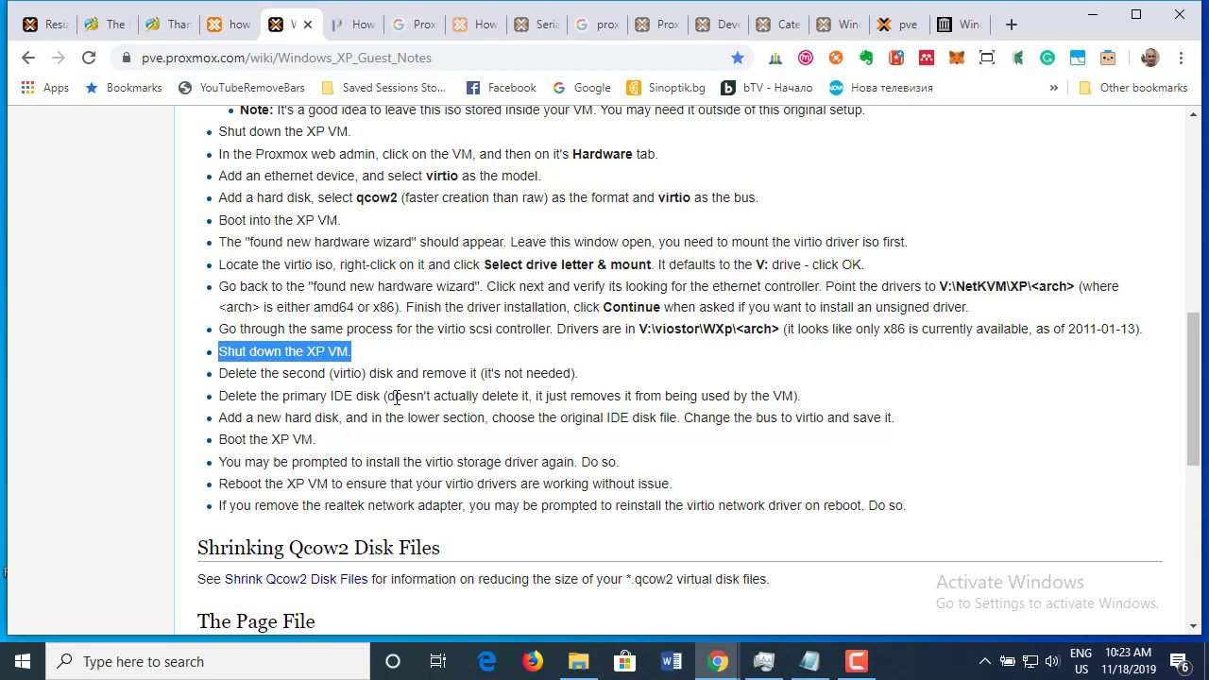
{"action": "left_click", "coordinate": [703, 396]}
{"action": "left_click_drag", "start_coordinate": [704, 396], "coordinate": [797, 398]}
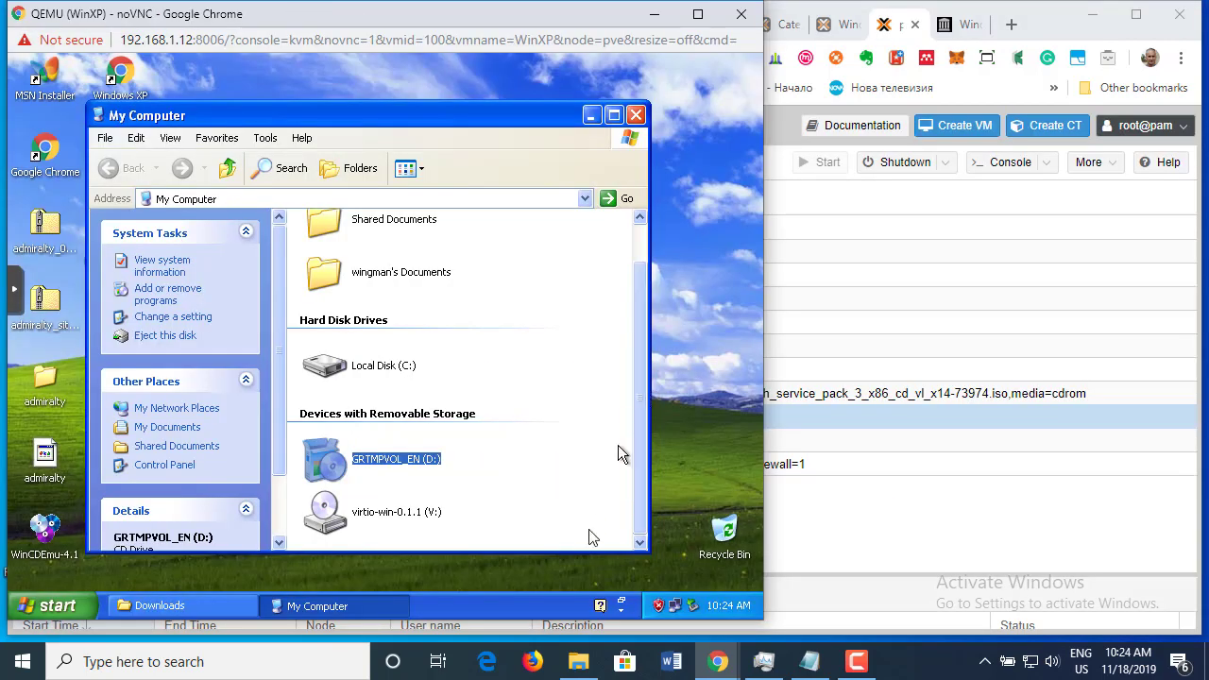
- Open Device Manager from the Windows XP guest's system properties
{"action": "scroll", "coordinate": [627, 291], "scroll_direction": "up", "scroll_amount": 1}
{"action": "scroll", "coordinate": [643, 406], "scroll_direction": "down", "scroll_amount": 1}
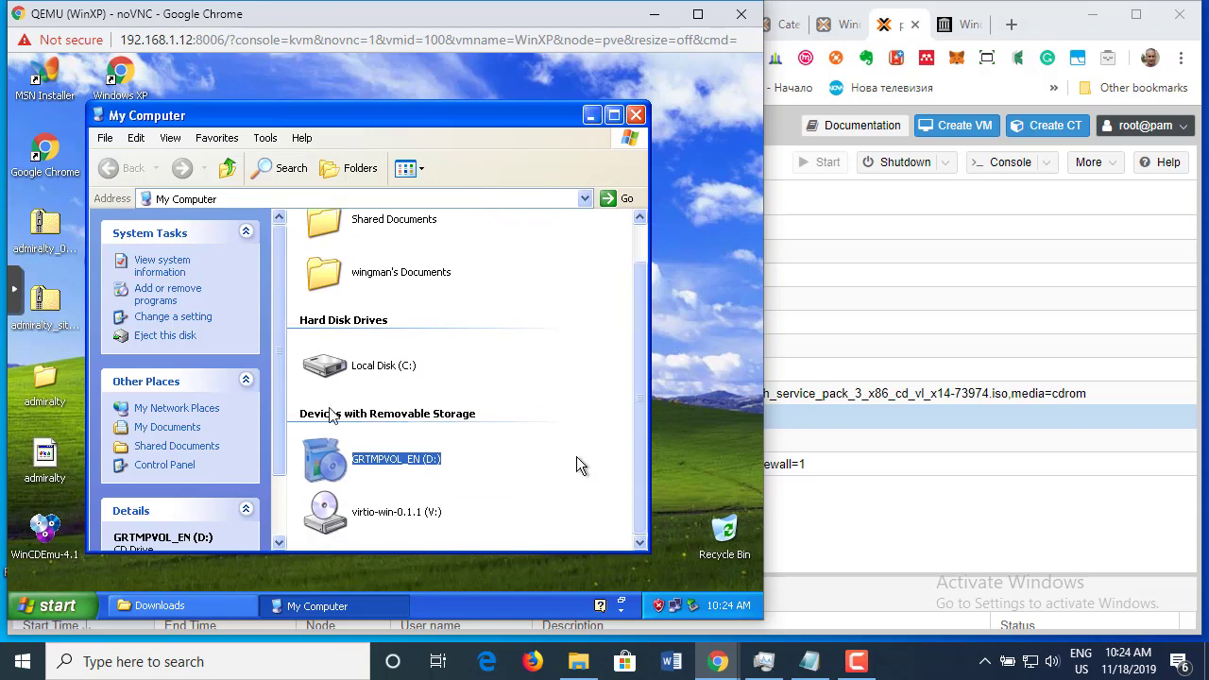
{"action": "left_click", "coordinate": [49, 606]}
{"action": "left_click", "coordinate": [274, 370]}
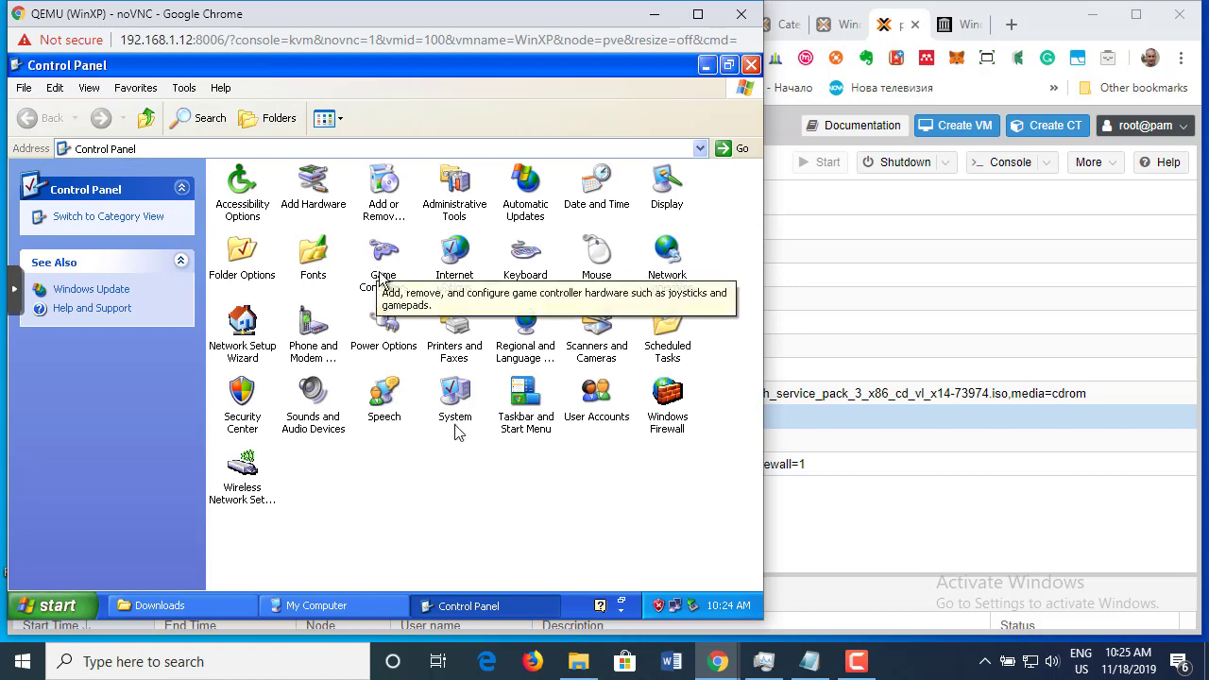
{"action": "double_click", "coordinate": [457, 406]}
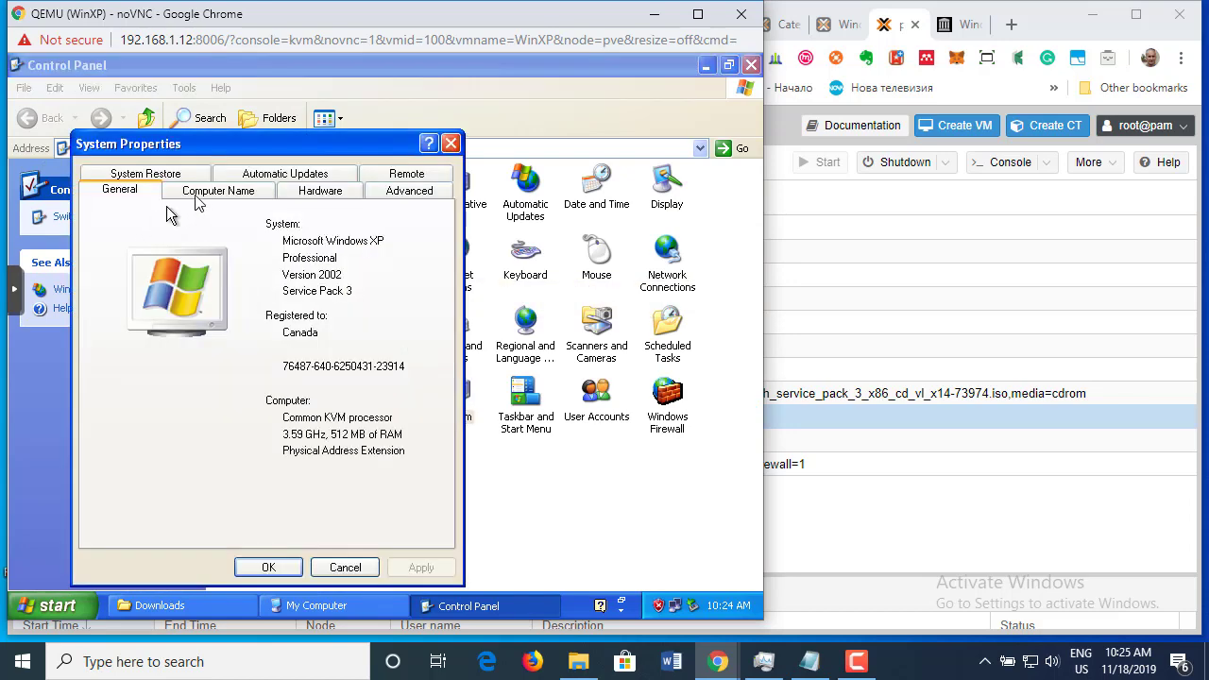
{"action": "left_click", "coordinate": [337, 187]}
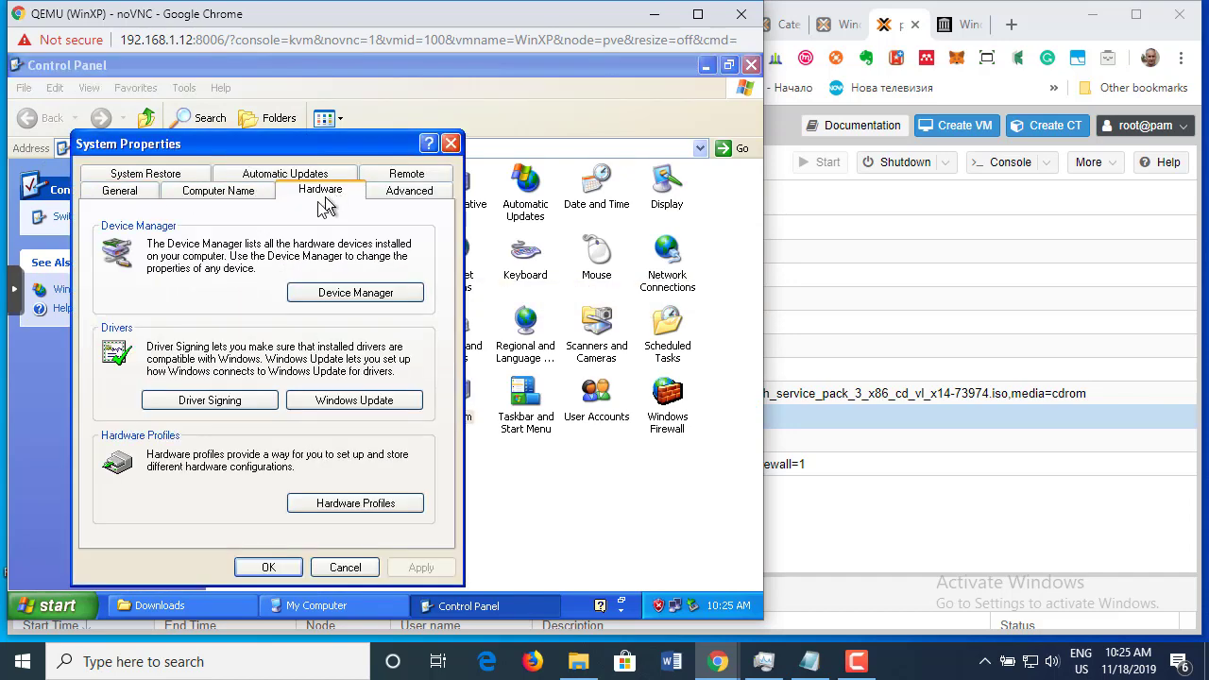
{"action": "left_click", "coordinate": [352, 294]}
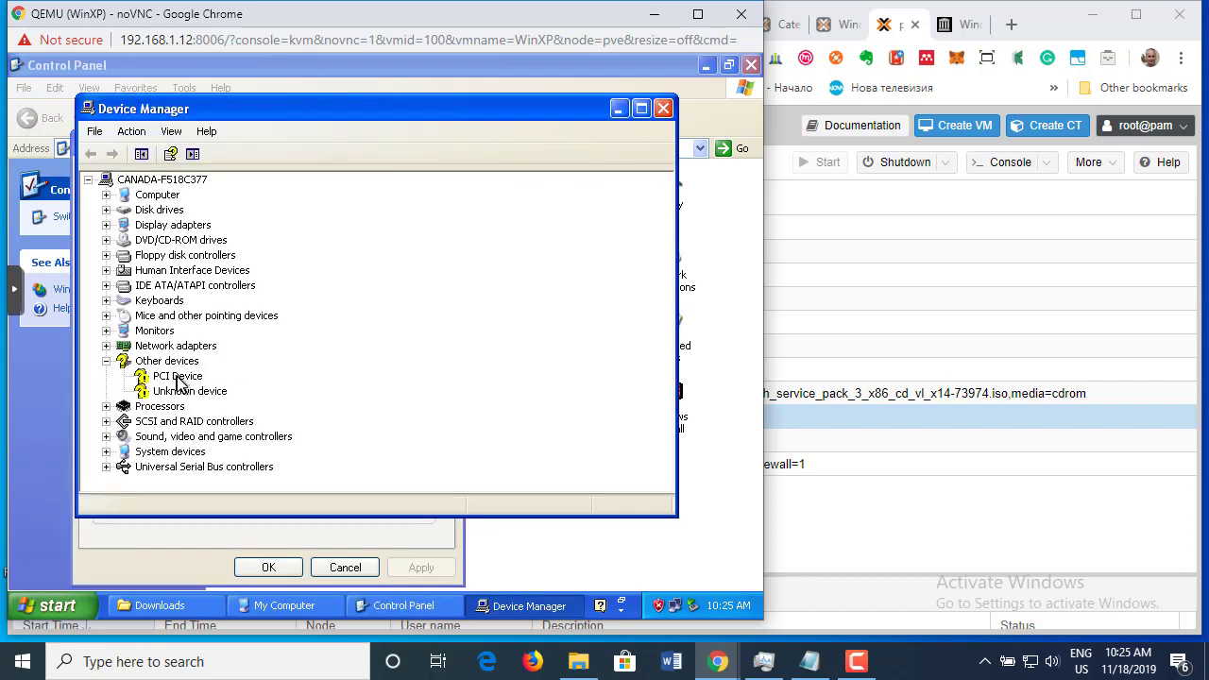
- Examine the entries under Other devices, Network adapters, SCSI and RAID controllers, and IDE ATA/ATAPI controllers
{"action": "left_click", "coordinate": [189, 378]}
{"action": "left_click", "coordinate": [190, 394]}
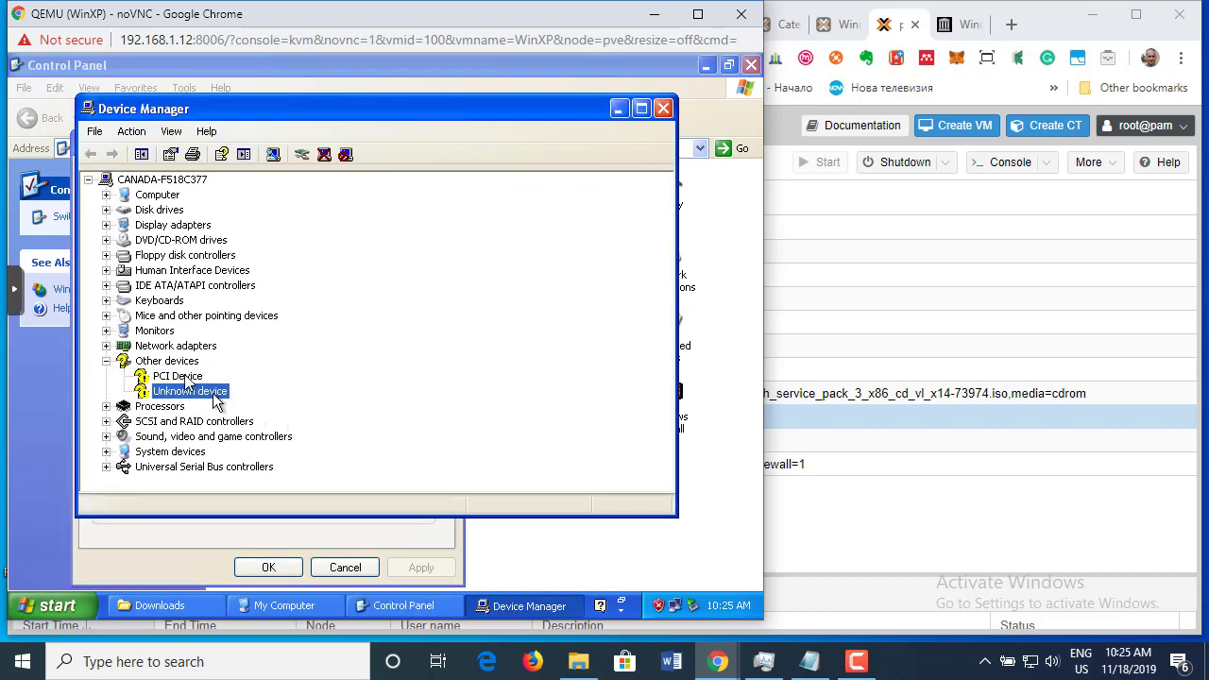
{"action": "left_click", "coordinate": [175, 363]}
{"action": "left_click", "coordinate": [106, 346]}
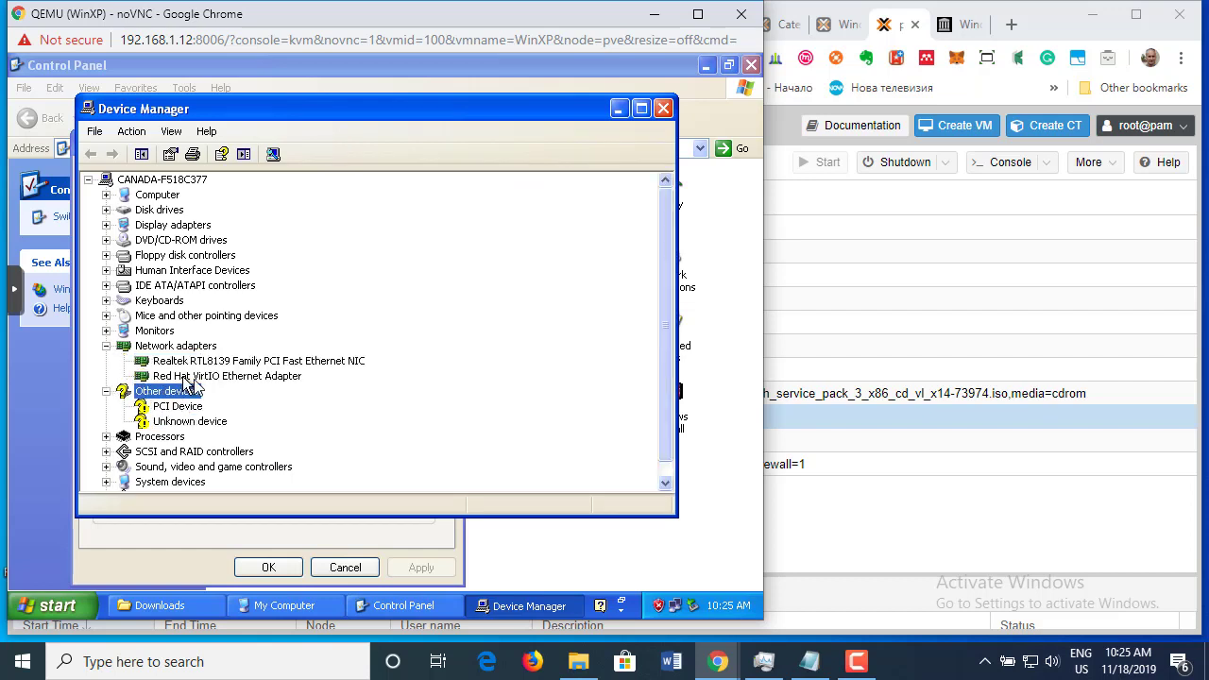
{"action": "left_click", "coordinate": [192, 378]}
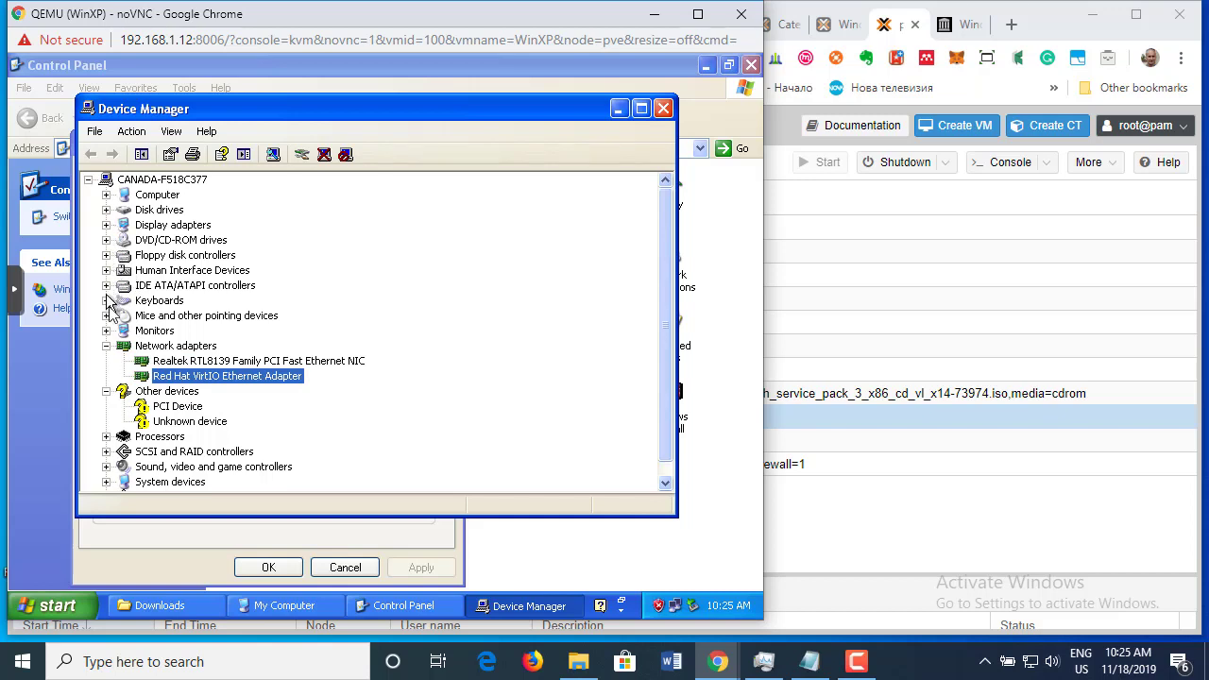
{"action": "left_click", "coordinate": [105, 451]}
{"action": "scroll", "coordinate": [364, 396], "scroll_direction": "down", "scroll_amount": 1}
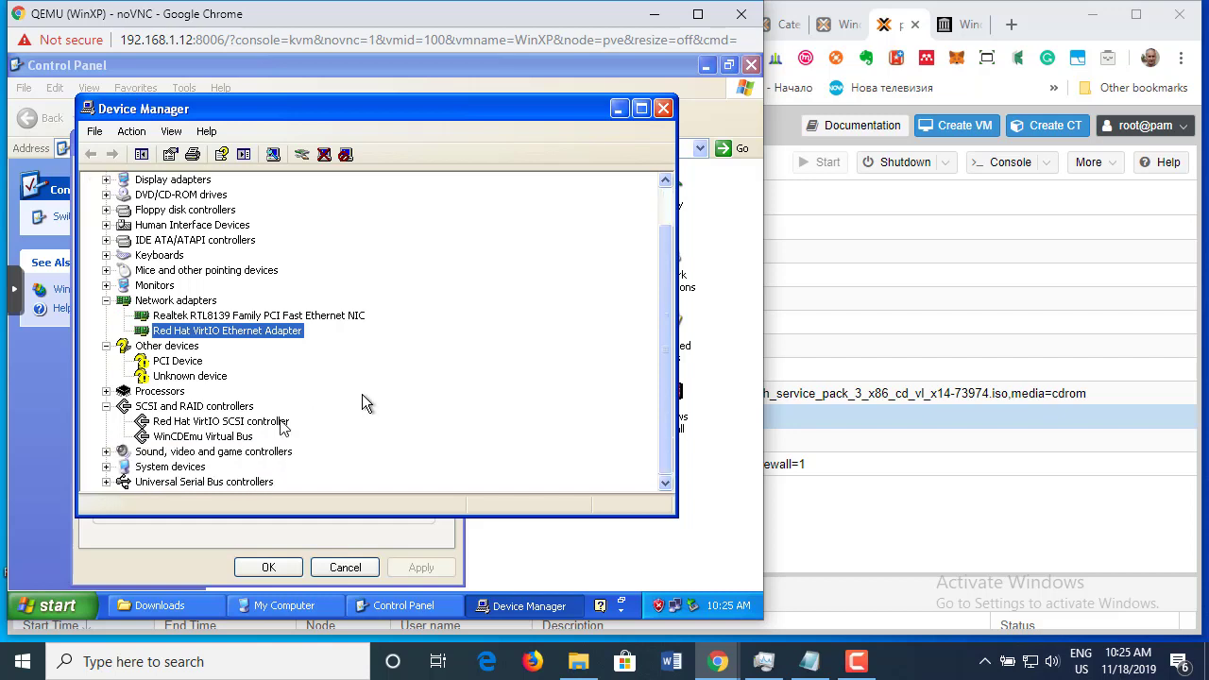
{"action": "left_click", "coordinate": [186, 426]}
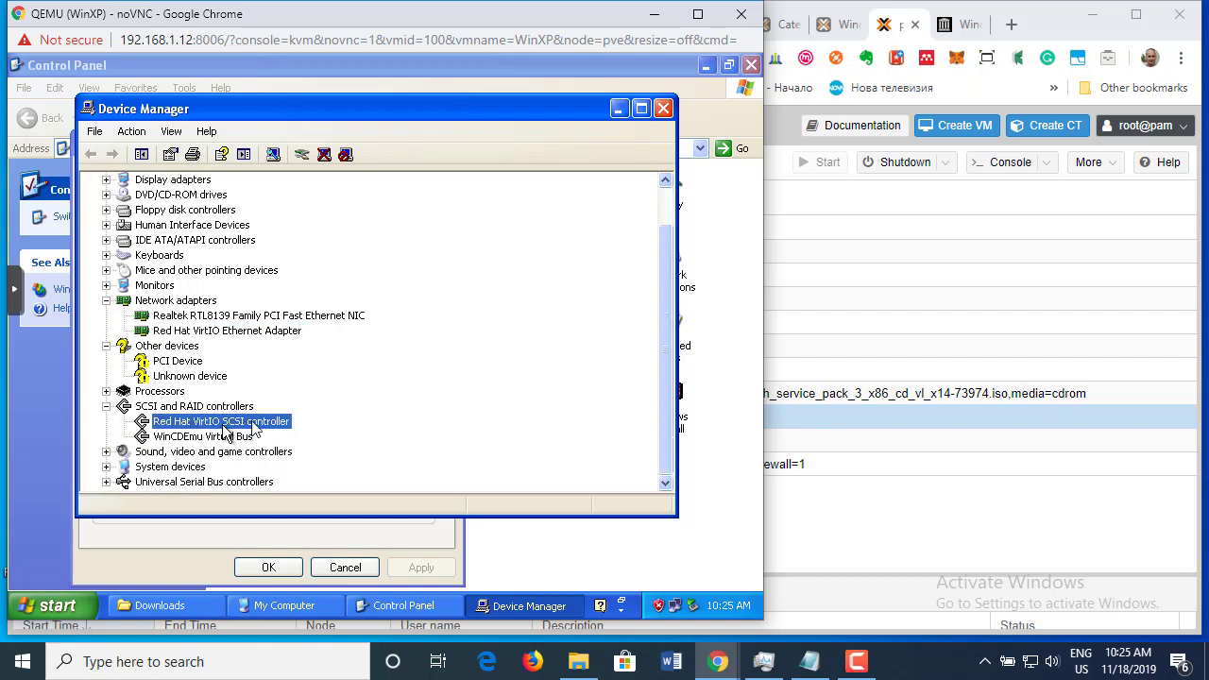
{"action": "left_click", "coordinate": [106, 240]}
{"action": "left_click", "coordinate": [201, 255]}
{"action": "scroll", "coordinate": [397, 377], "scroll_direction": "down", "scroll_amount": 1}
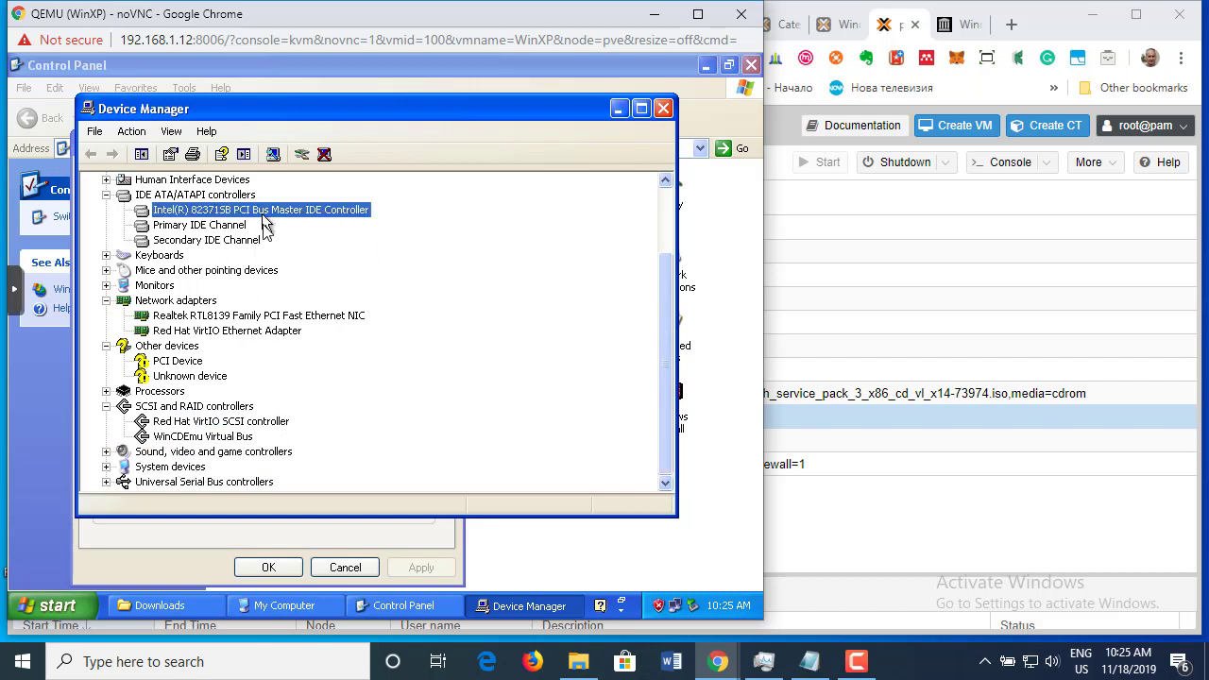
- Review the Red Hat VirtIO Ethernet Adapter's status, driver and resource properties, and close Device Manager and the system properties
{"action": "left_click", "coordinate": [181, 332]}
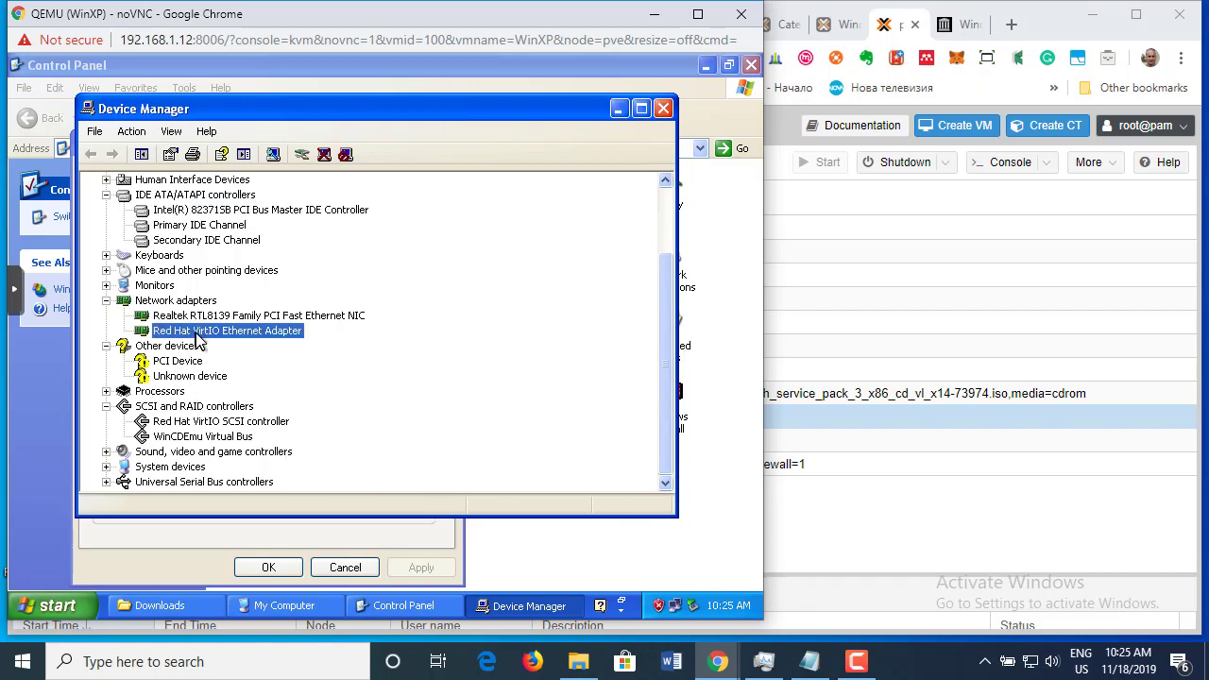
{"action": "double_click", "coordinate": [196, 335]}
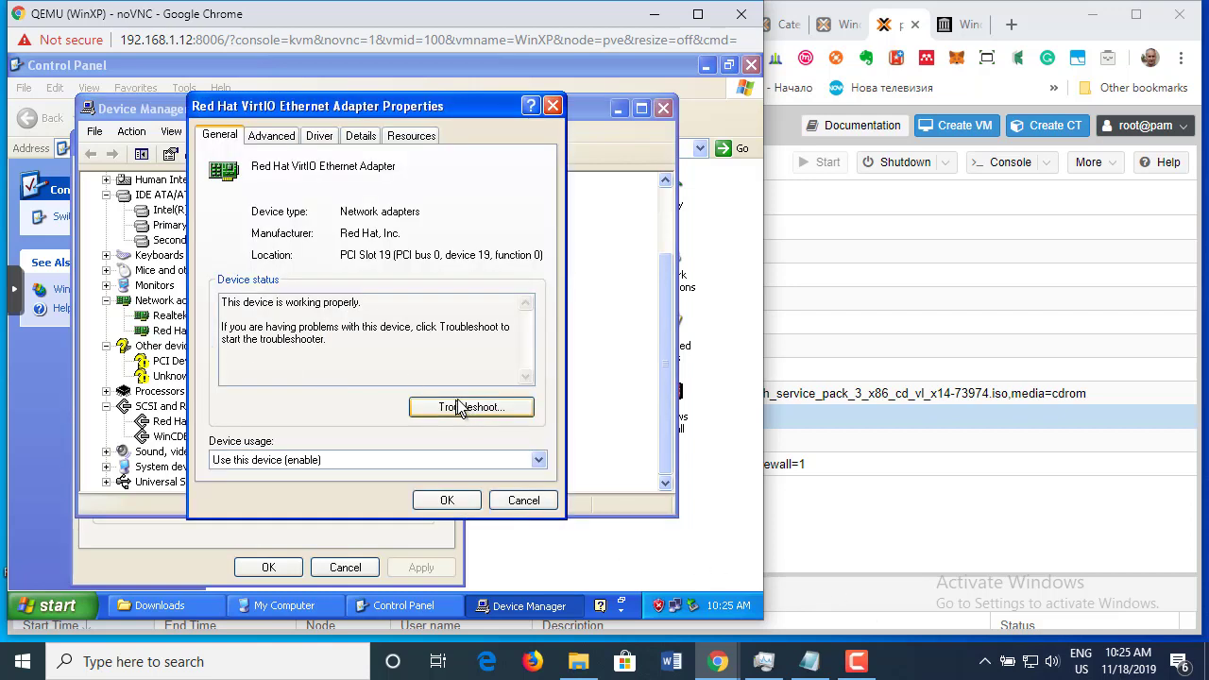
{"action": "left_click", "coordinate": [273, 139]}
{"action": "left_click", "coordinate": [321, 138]}
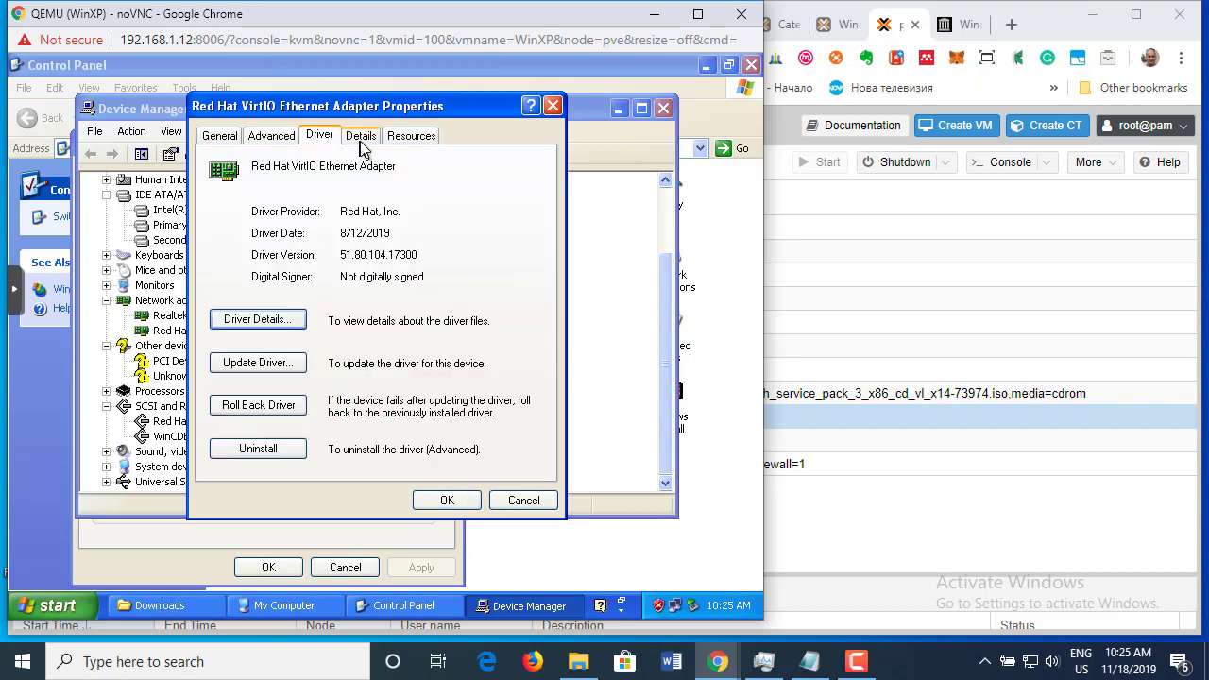
{"action": "left_click", "coordinate": [362, 138]}
{"action": "left_click", "coordinate": [411, 139]}
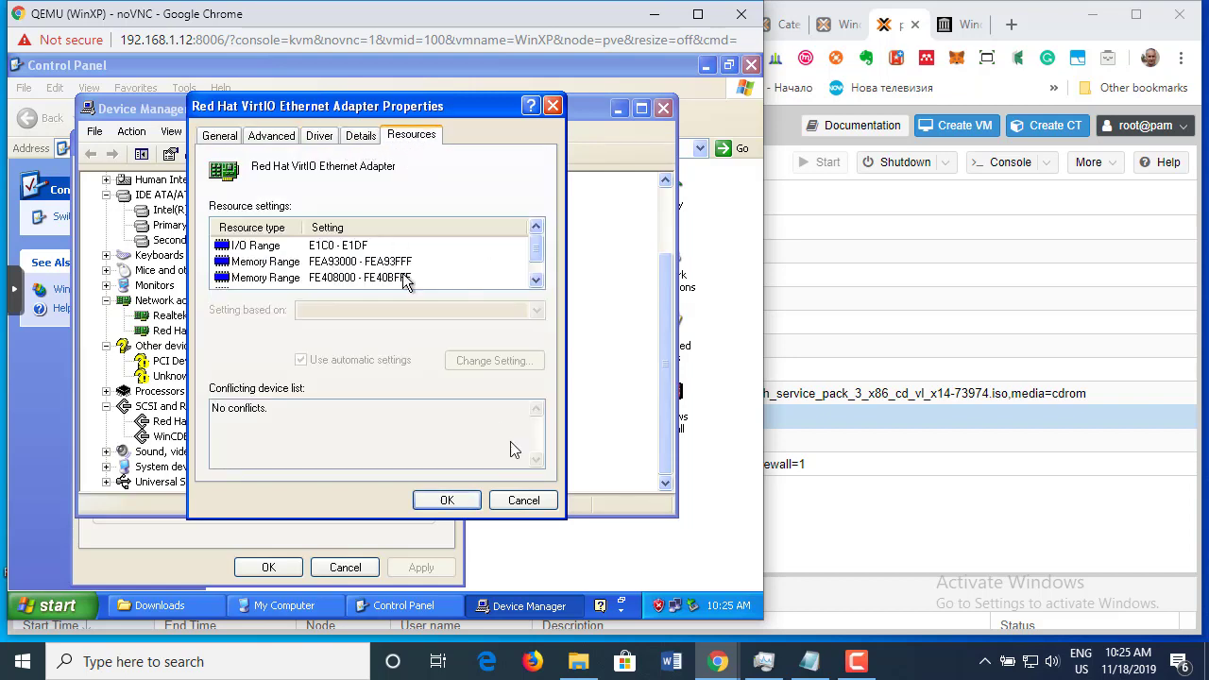
{"action": "left_click", "coordinate": [524, 502]}
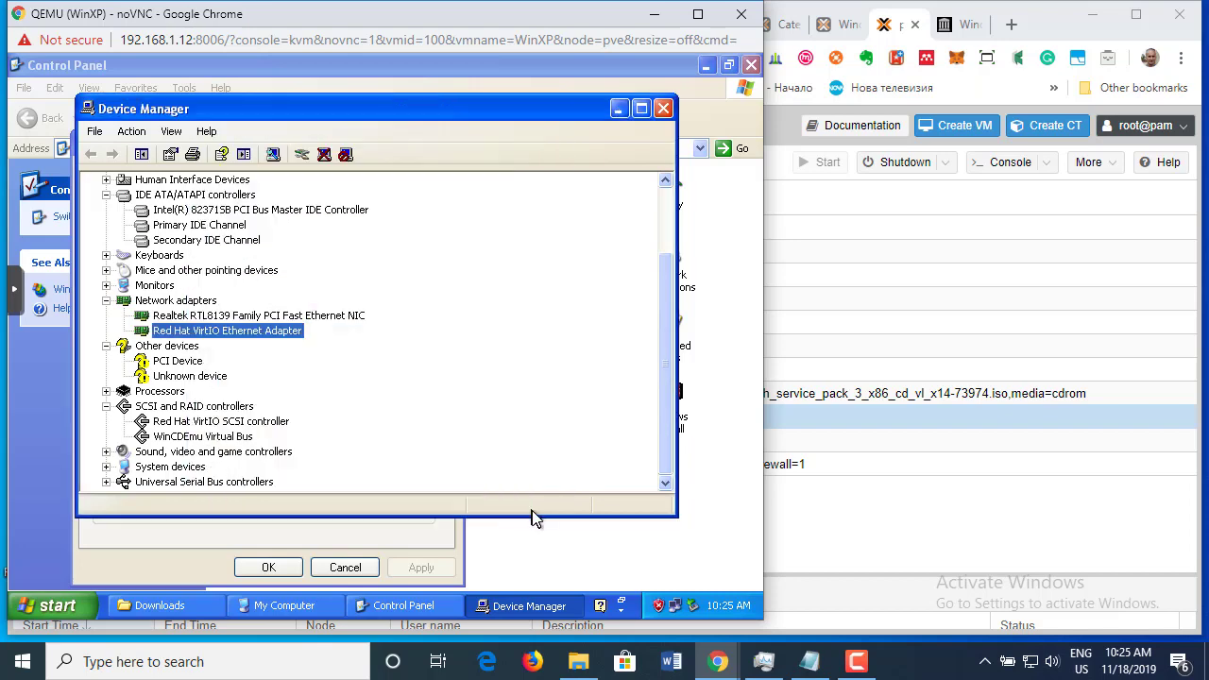
{"action": "left_click", "coordinate": [664, 110]}
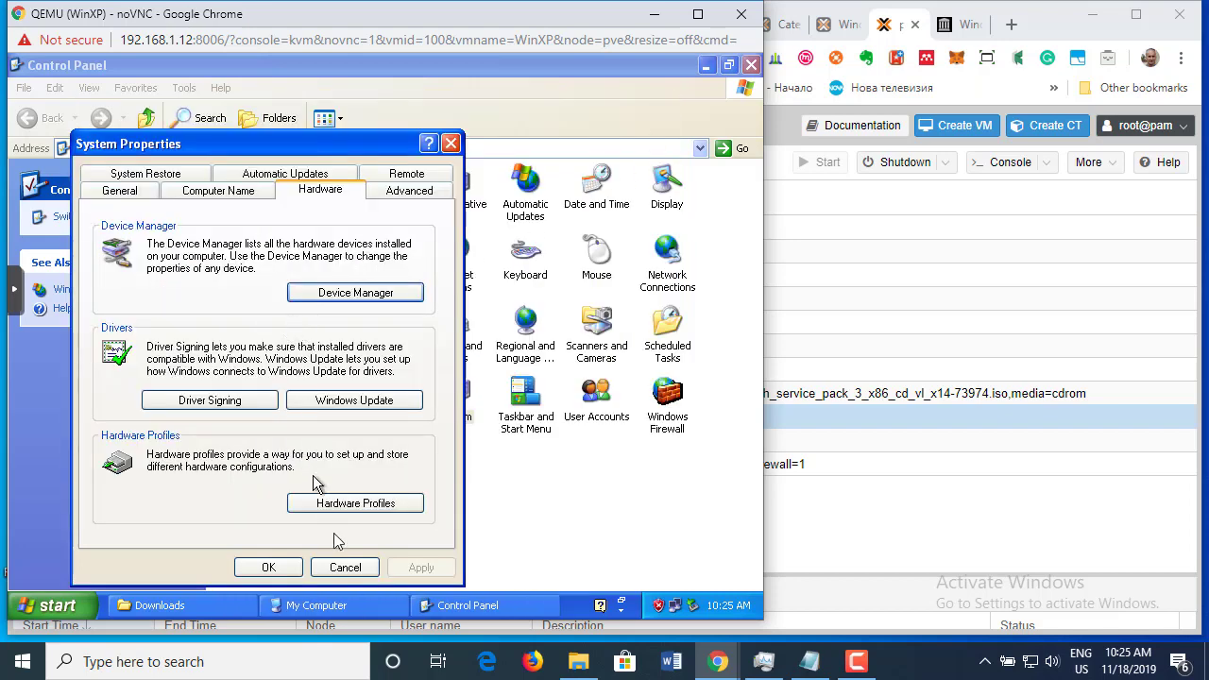
{"action": "left_click", "coordinate": [344, 568]}
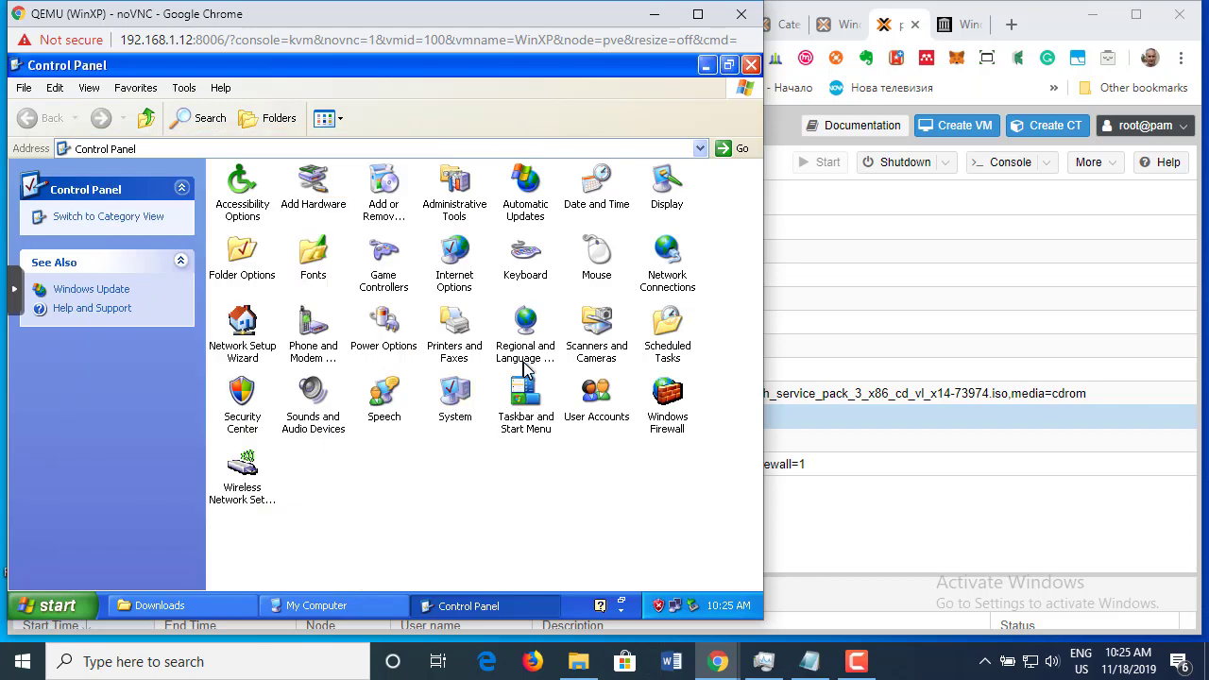
- Set Local Area Connection 2 on the Red Hat VirtIO Ethernet Adapter to show its icon in the notification area when connected
{"action": "double_click", "coordinate": [668, 251]}
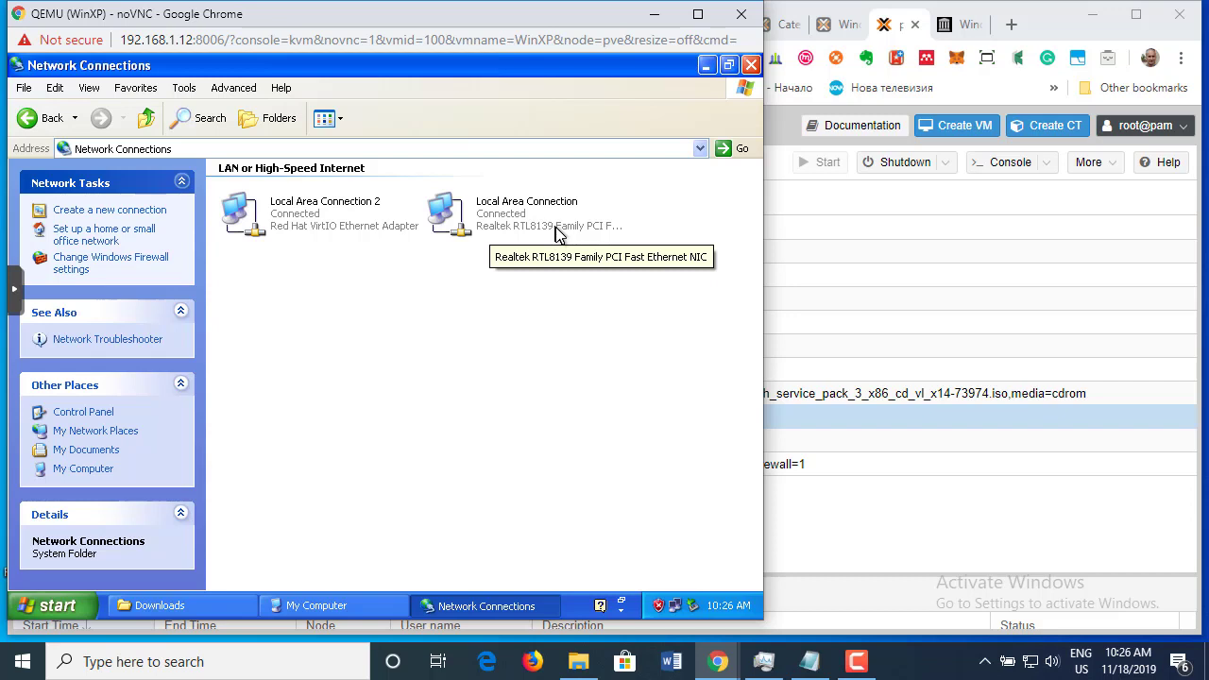
{"action": "left_click", "coordinate": [312, 222]}
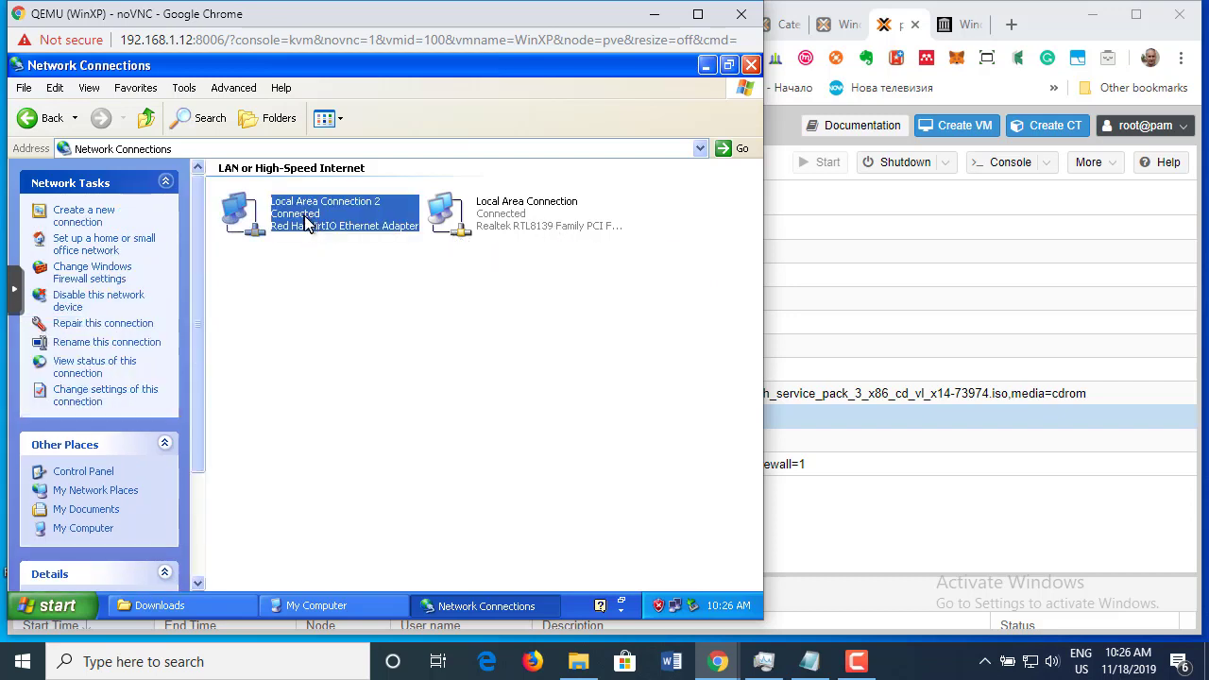
{"action": "right_click", "coordinate": [305, 222]}
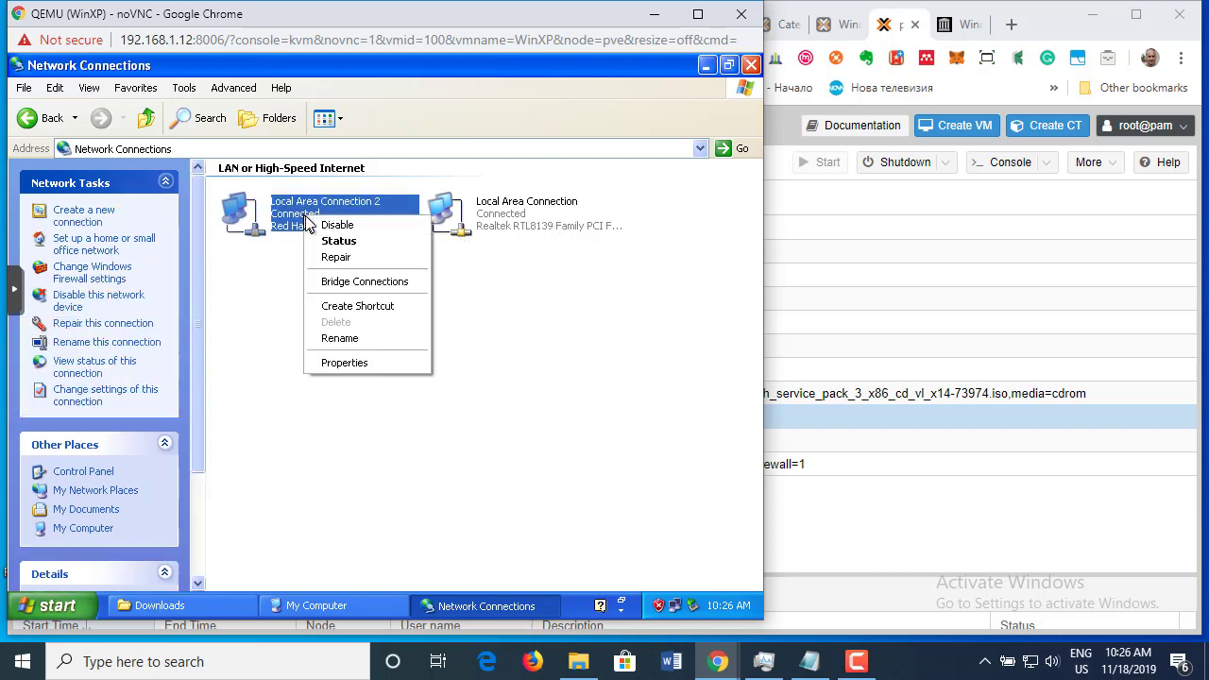
{"action": "left_click", "coordinate": [356, 362]}
{"action": "left_click", "coordinate": [87, 413]}
{"action": "left_click", "coordinate": [248, 484]}
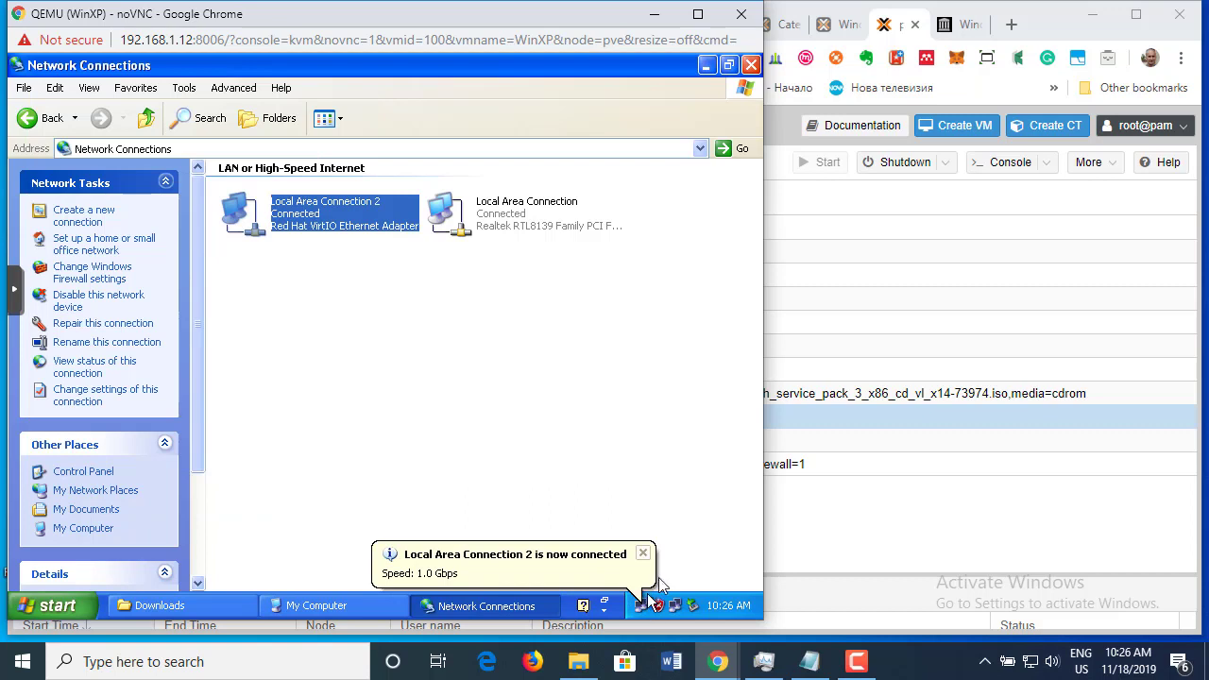
{"action": "left_click", "coordinate": [642, 553]}
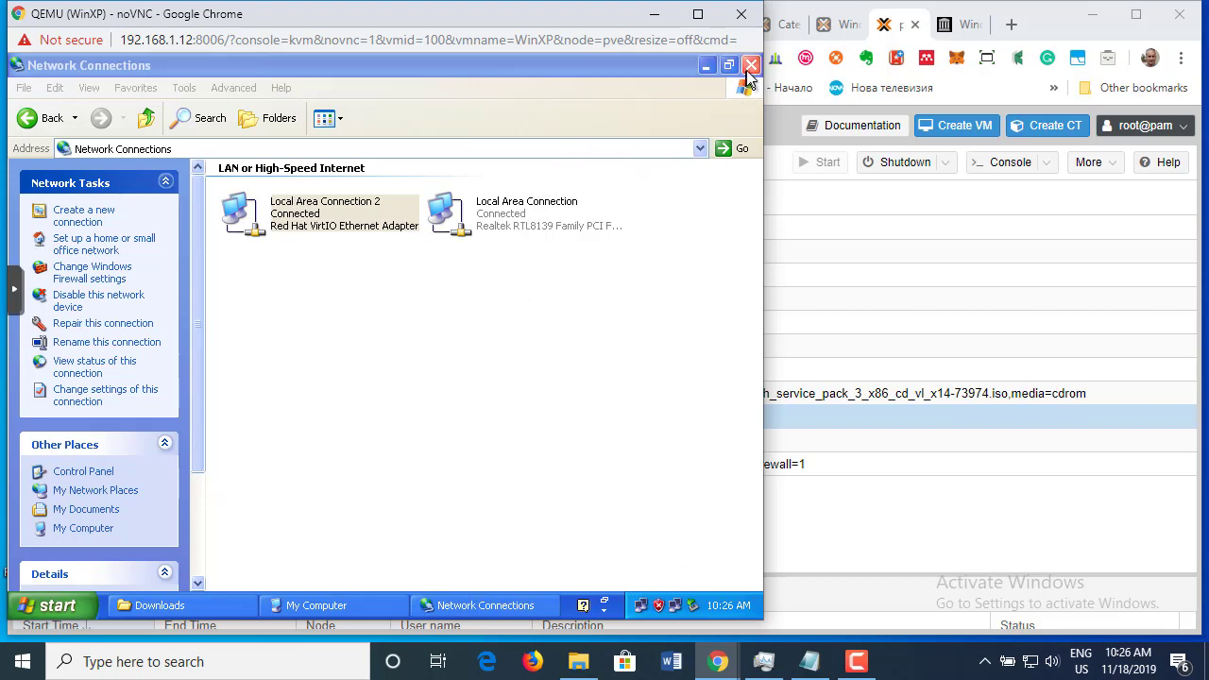
- Close the Network Connections, My Computer and Downloads windows in the guest
{"action": "left_click", "coordinate": [750, 66]}
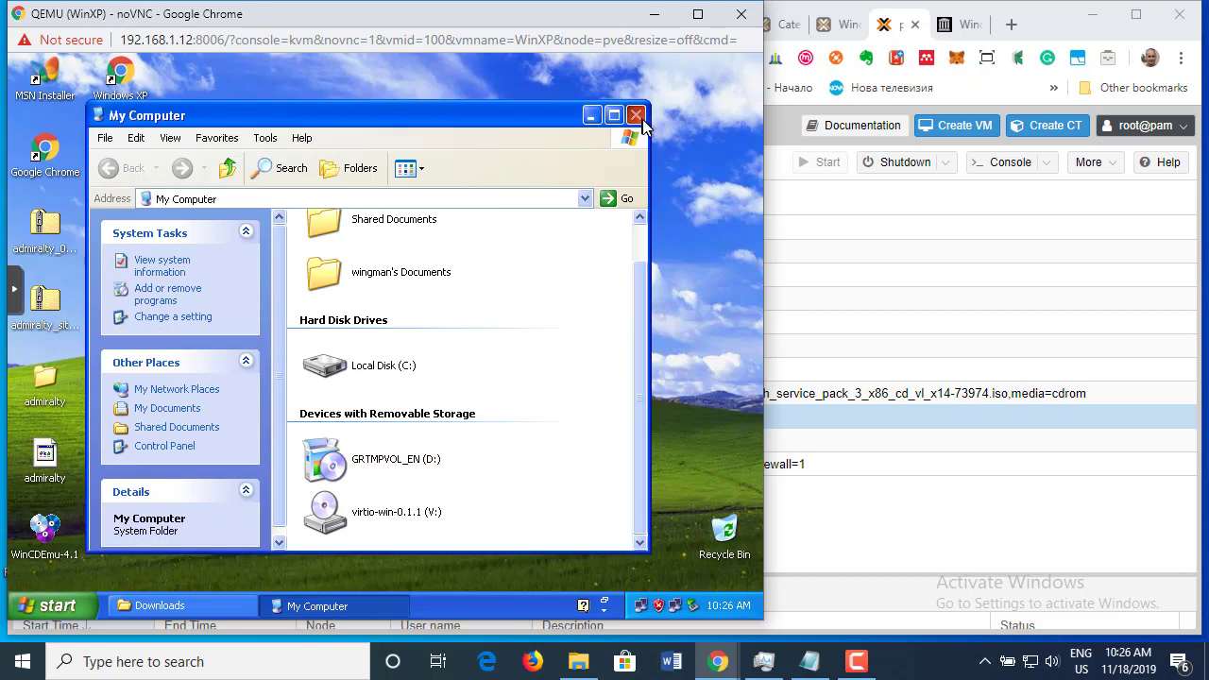
{"action": "left_click", "coordinate": [636, 114]}
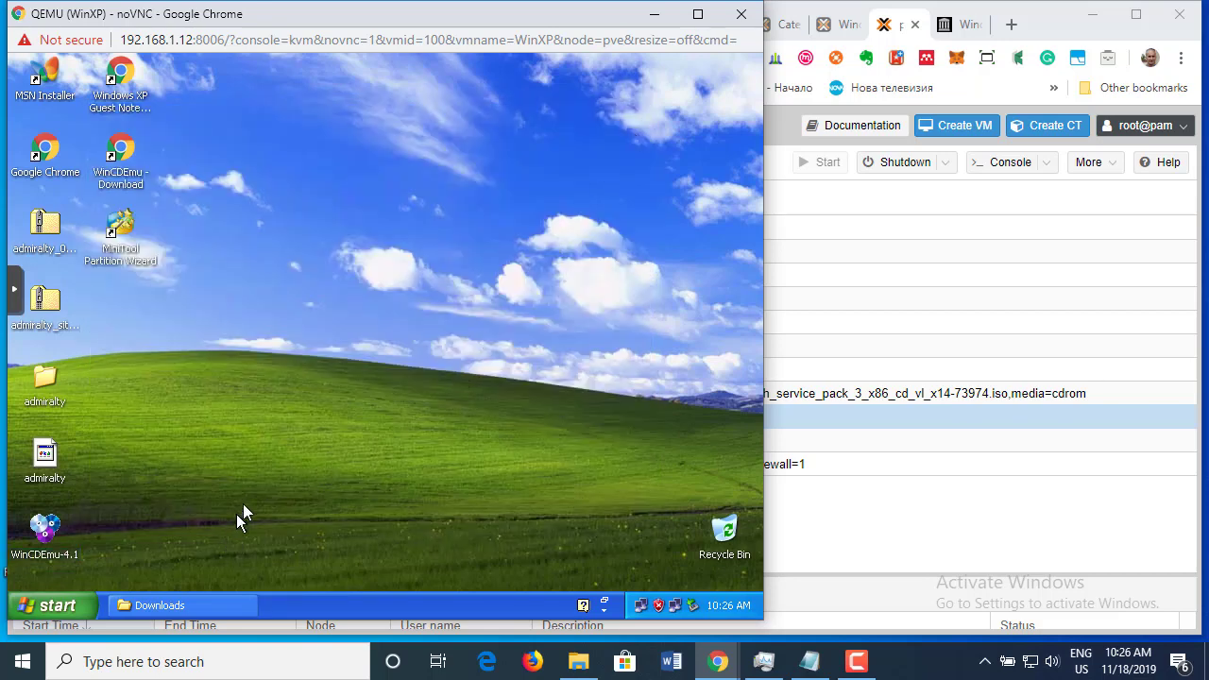
{"action": "left_click", "coordinate": [184, 606]}
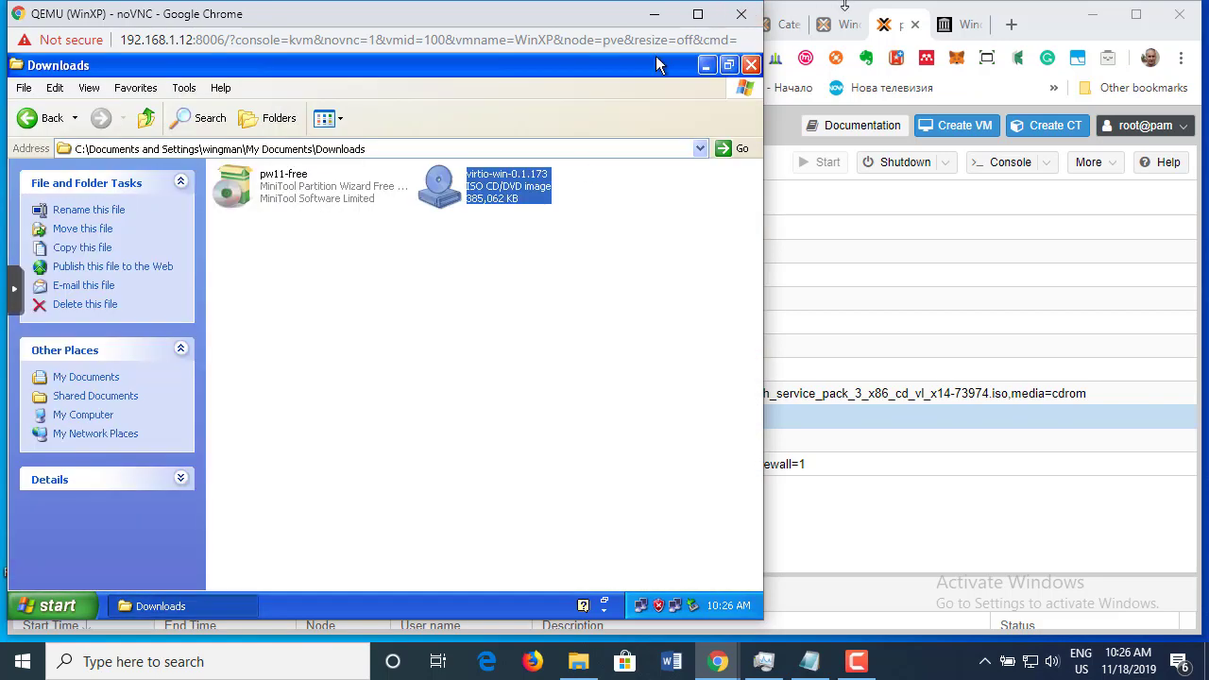
{"action": "left_click", "coordinate": [751, 66]}
- Inspect the unallocated Red Hat VirtIO SCSI disk in MiniTool Partition Wizard, dismissing the backup advertisement, and close the program
{"action": "left_click", "coordinate": [128, 227]}
{"action": "double_click", "coordinate": [127, 226]}
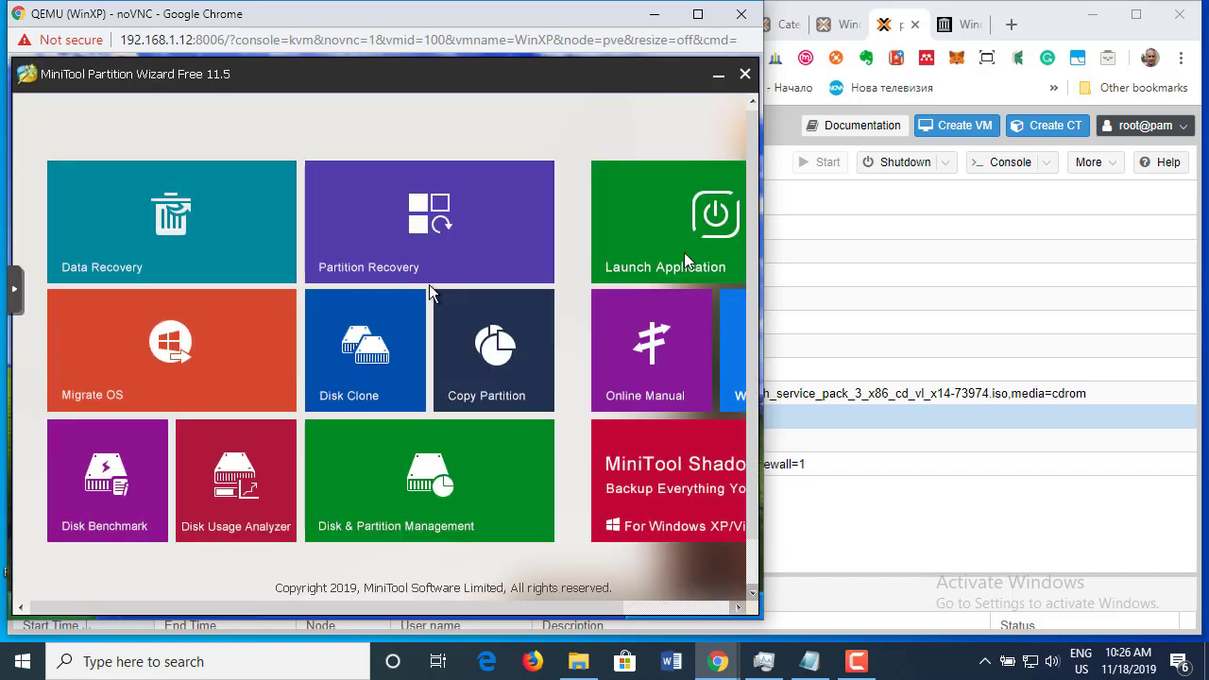
{"action": "left_click", "coordinate": [702, 225]}
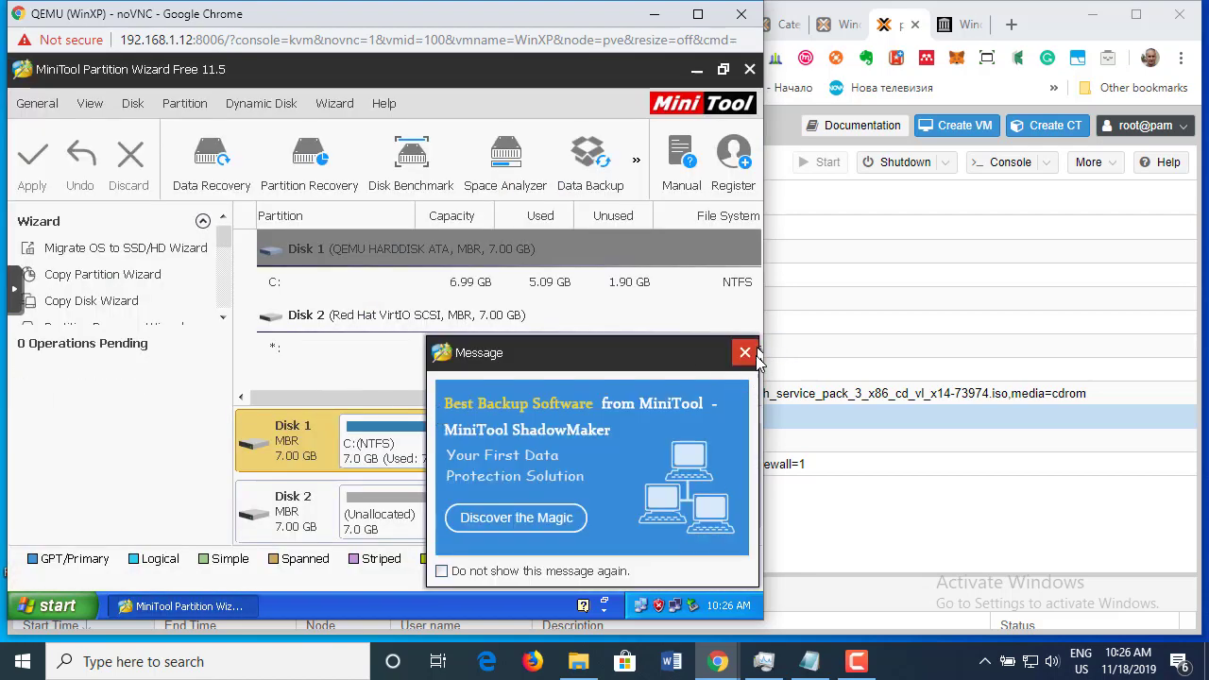
{"action": "left_click", "coordinate": [746, 353]}
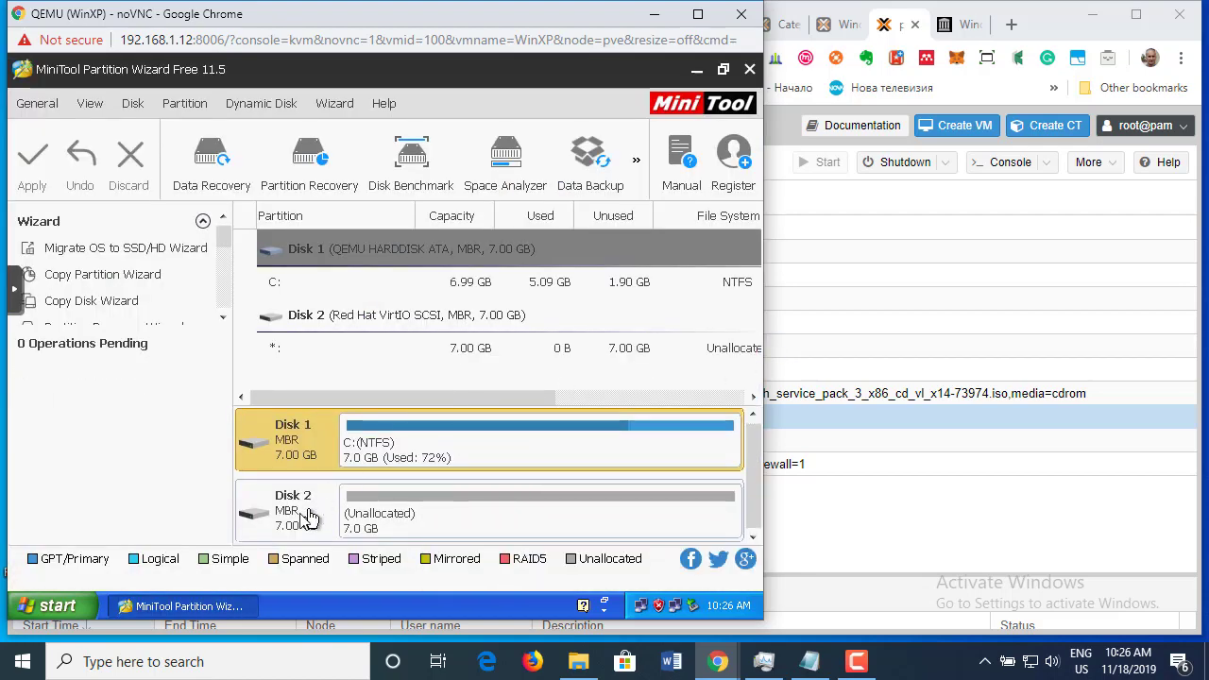
{"action": "left_click", "coordinate": [373, 517]}
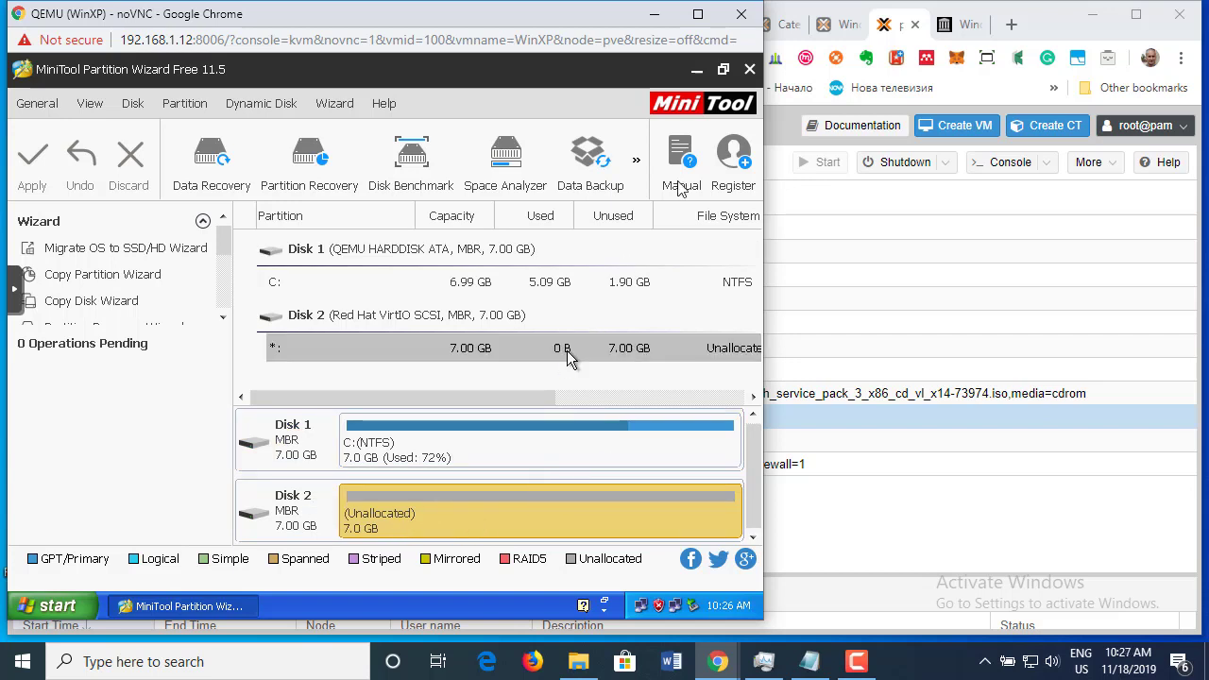
{"action": "left_click", "coordinate": [749, 70]}
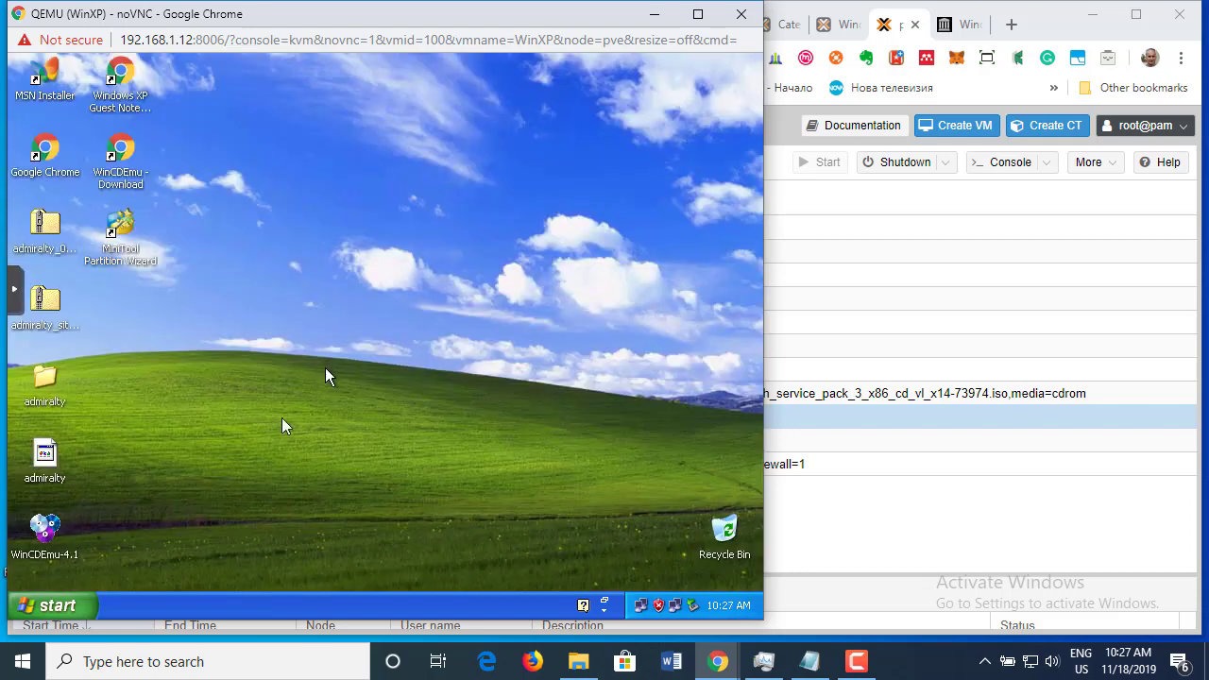
- Turn off the Windows XP guest, close its console and return to the Windows XP Guest Notes wiki page
{"action": "left_click", "coordinate": [91, 601]}
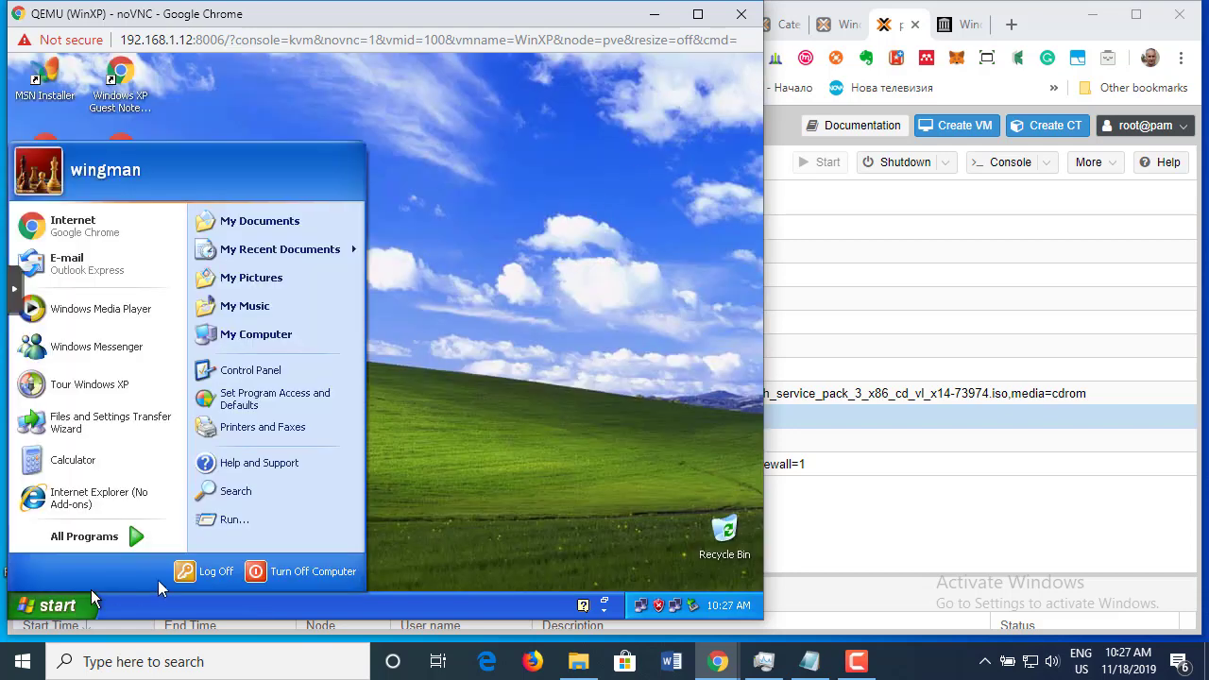
{"action": "left_click", "coordinate": [286, 573]}
{"action": "left_click", "coordinate": [394, 276]}
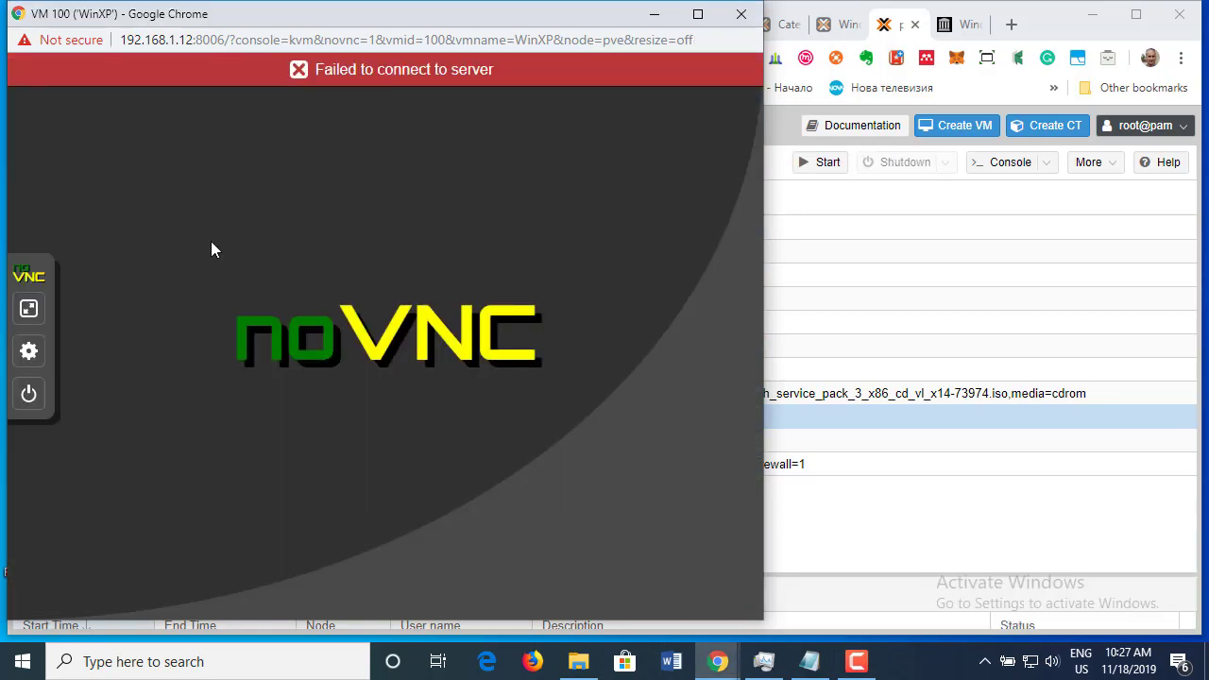
{"action": "left_click", "coordinate": [742, 13]}
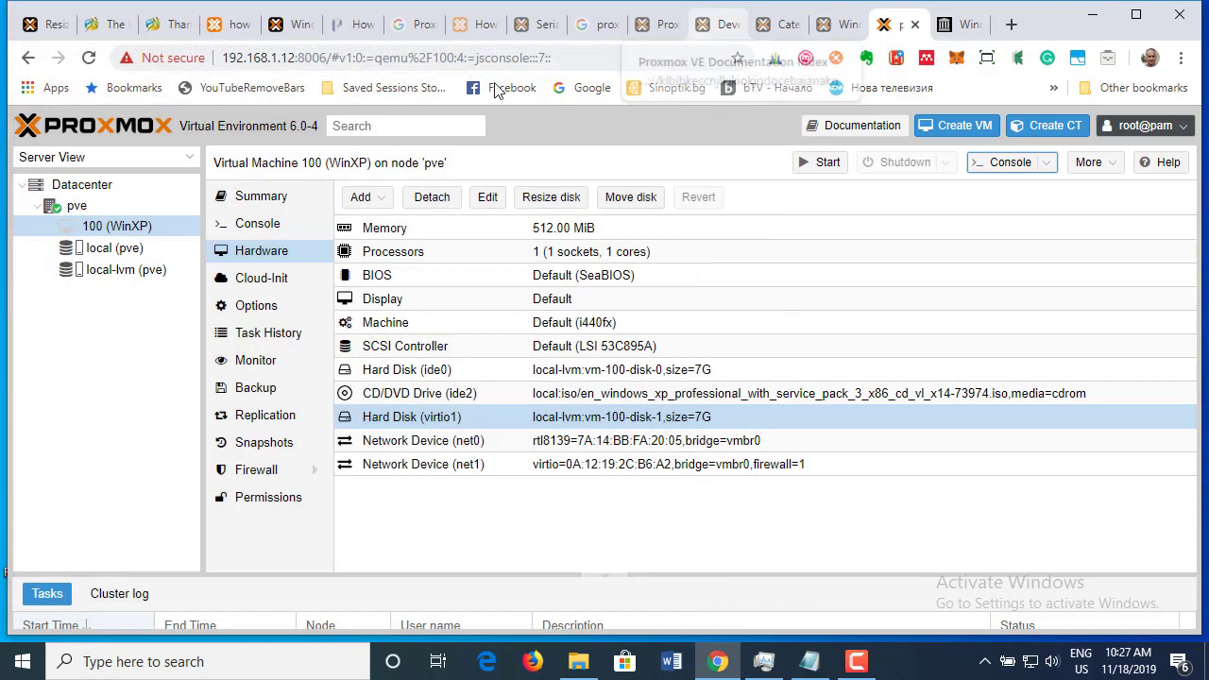
{"action": "left_click", "coordinate": [288, 34]}
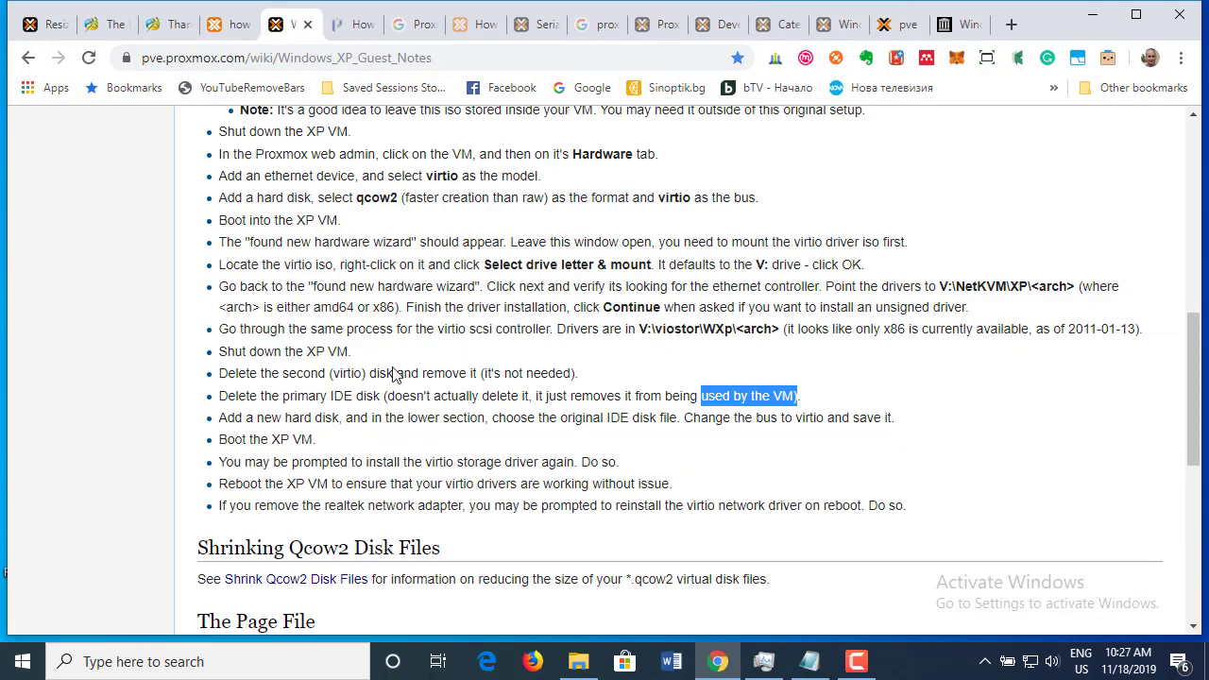
- Review the wiki's shutdown and second-disk removal instructions, and detach Hard Disk (virtio1) from the WinXP virtual machine
{"action": "left_click_drag", "start_coordinate": [219, 357], "coordinate": [368, 354]}
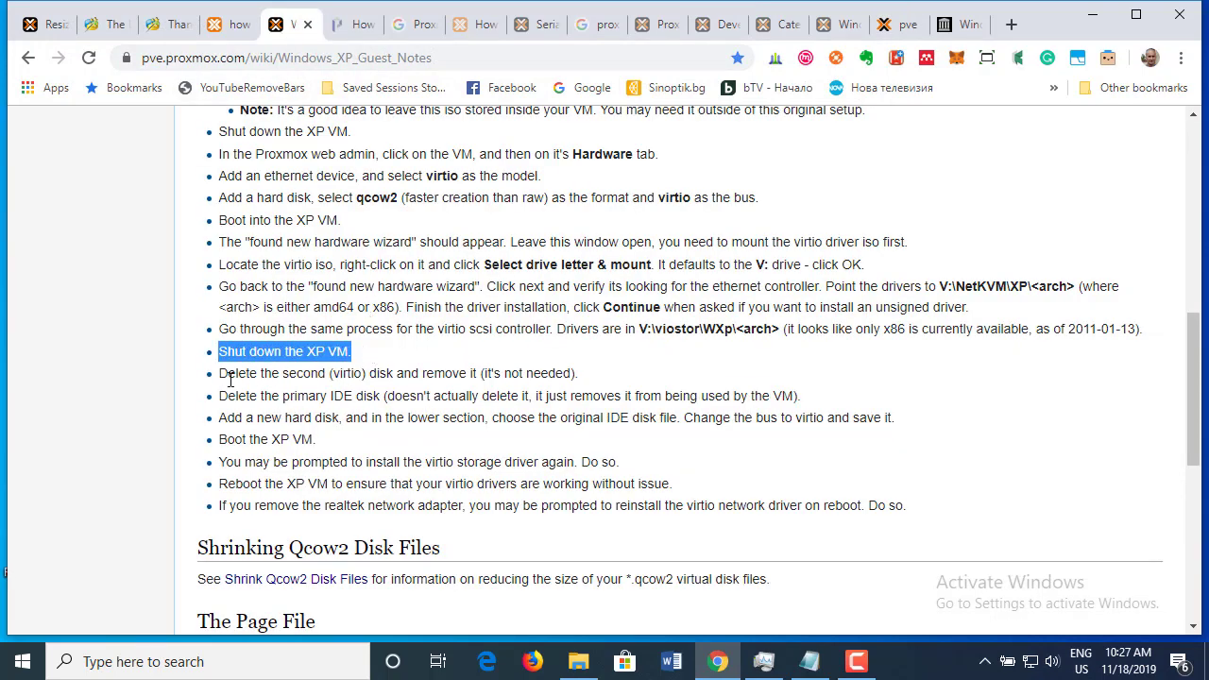
{"action": "left_click_drag", "start_coordinate": [220, 374], "coordinate": [597, 377]}
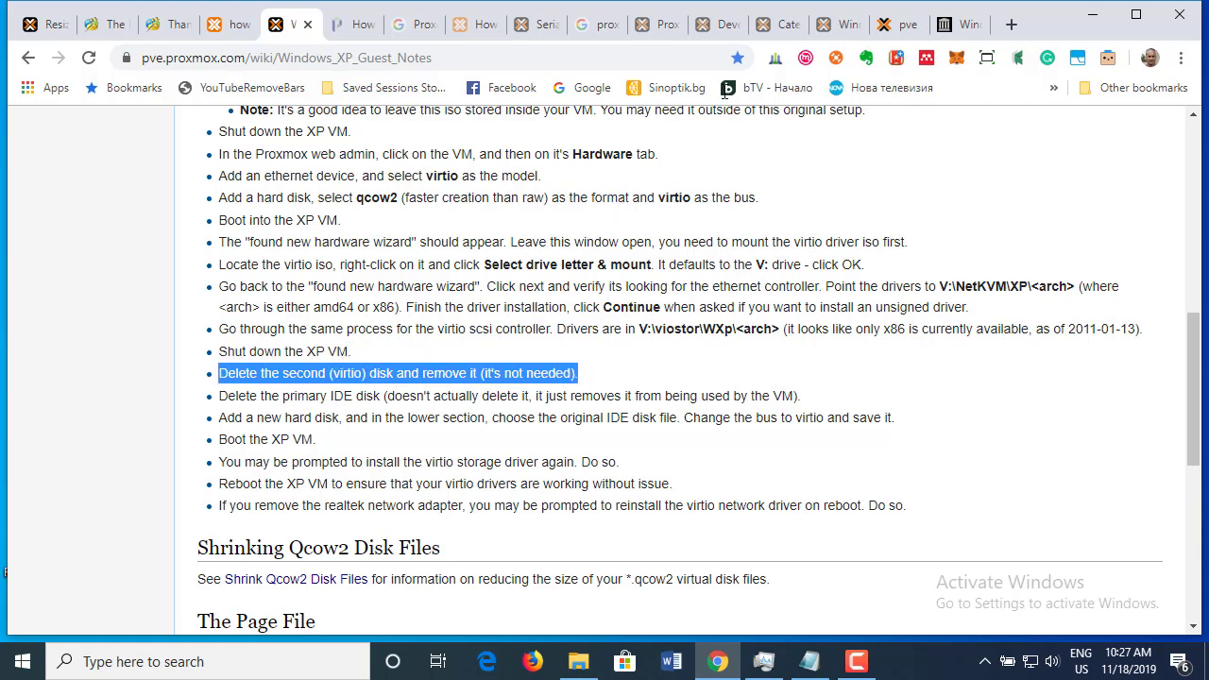
{"action": "left_click", "coordinate": [890, 25]}
{"action": "left_click", "coordinate": [383, 422]}
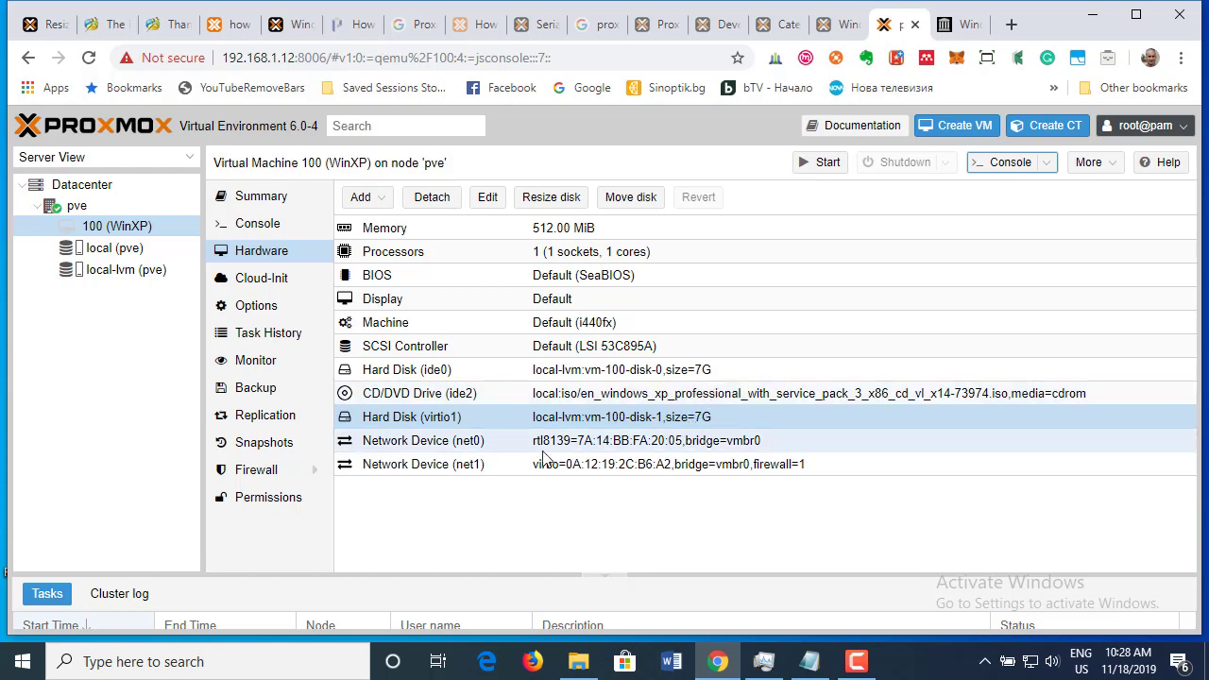
{"action": "double_click", "coordinate": [404, 425]}
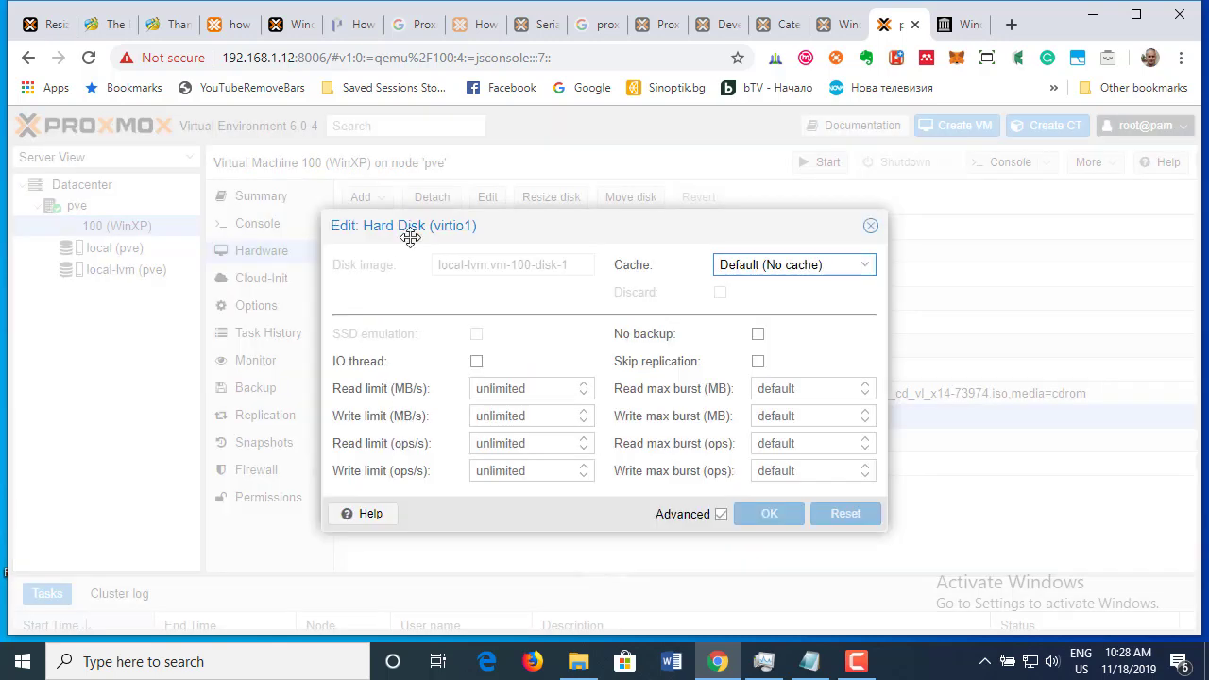
{"action": "left_click", "coordinate": [870, 226]}
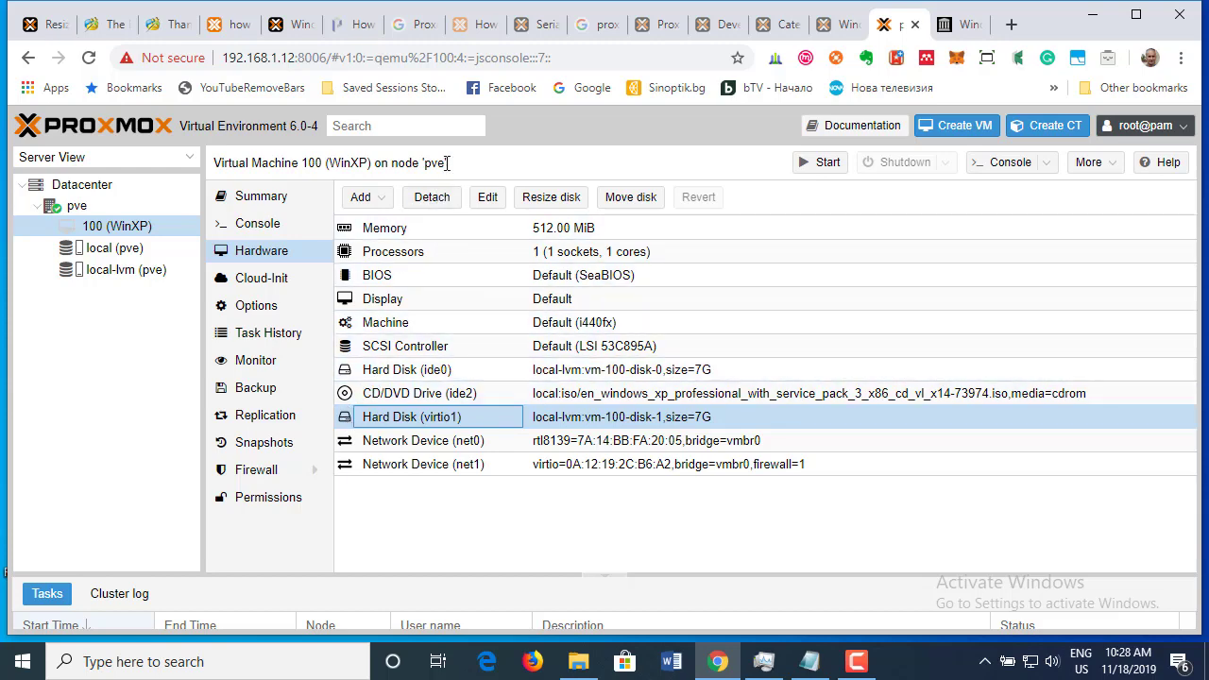
{"action": "left_click", "coordinate": [433, 200]}
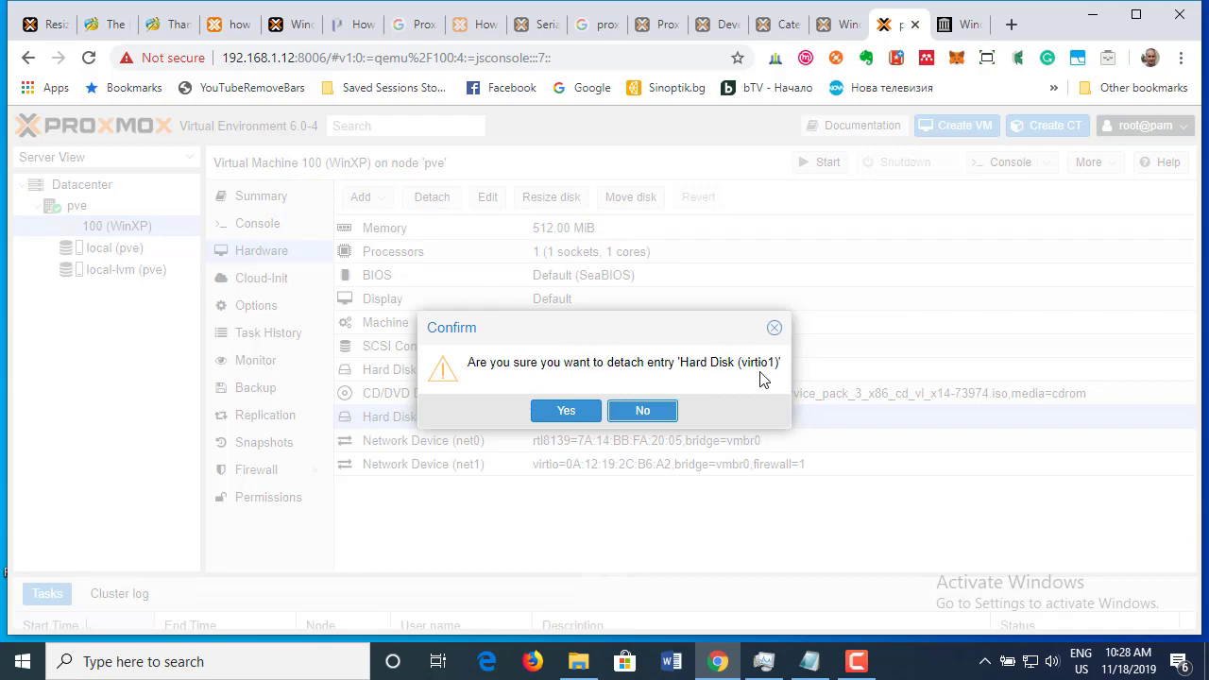
{"action": "left_click", "coordinate": [583, 416]}
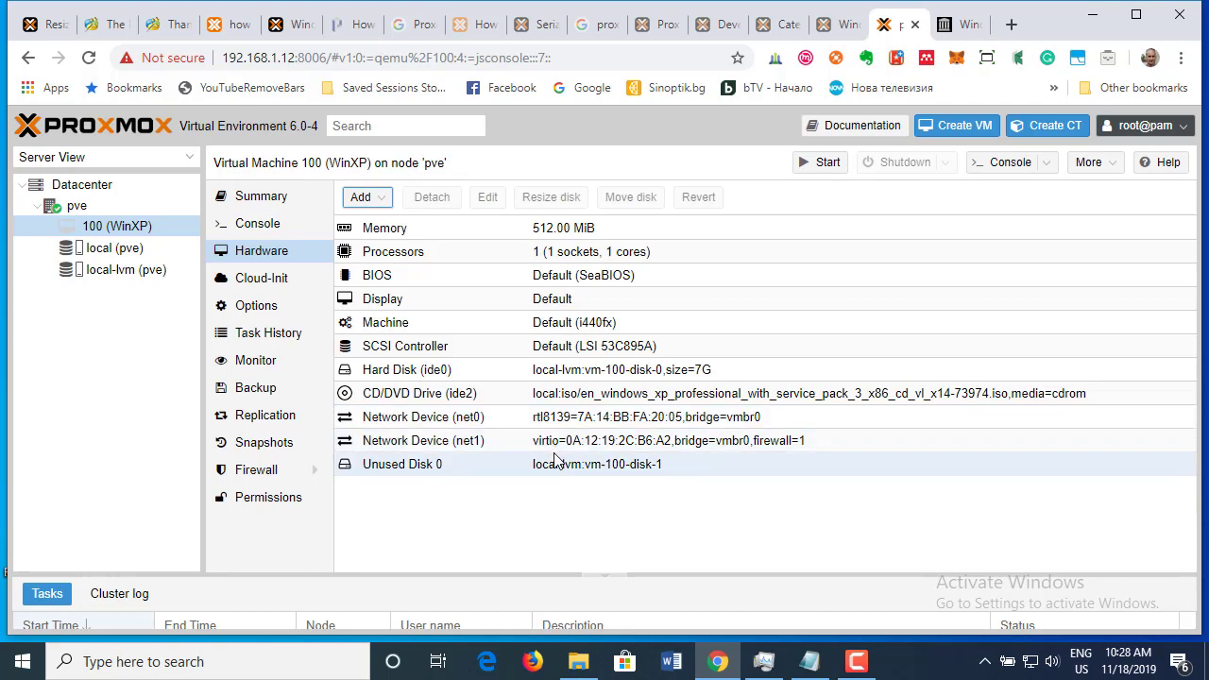
- Remove the unused disk local-lvm:vm-100-disk-1 from the WinXP virtual machine's hardware
{"action": "left_click", "coordinate": [413, 466]}
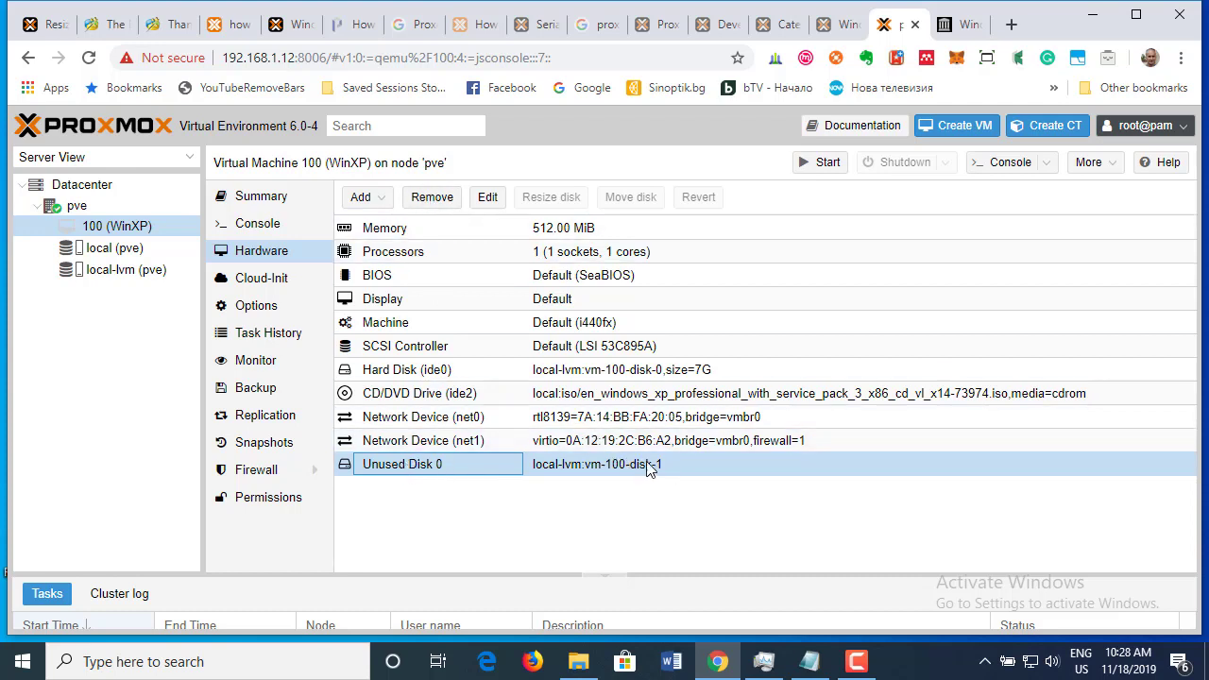
{"action": "left_click", "coordinate": [433, 206]}
{"action": "left_click", "coordinate": [560, 412]}
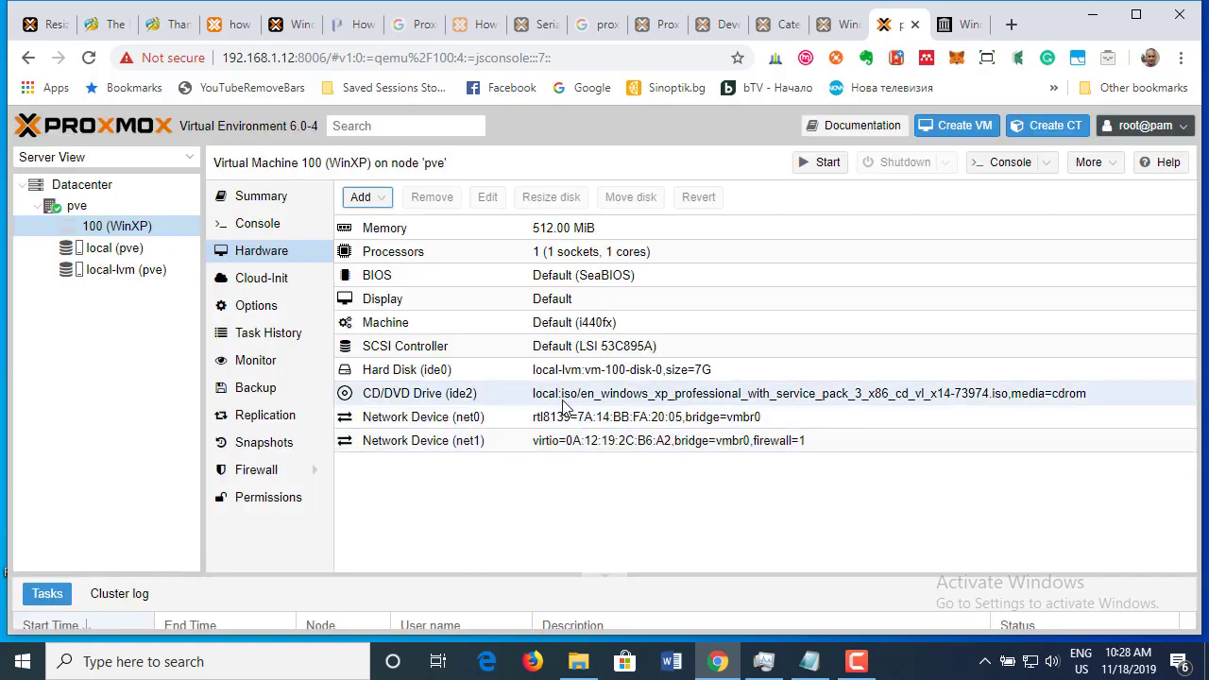
- Check the wiki's instruction on the primary IDE disk and detach Hard Disk (ide0) from the WinXP virtual machine
{"action": "left_click", "coordinate": [416, 373]}
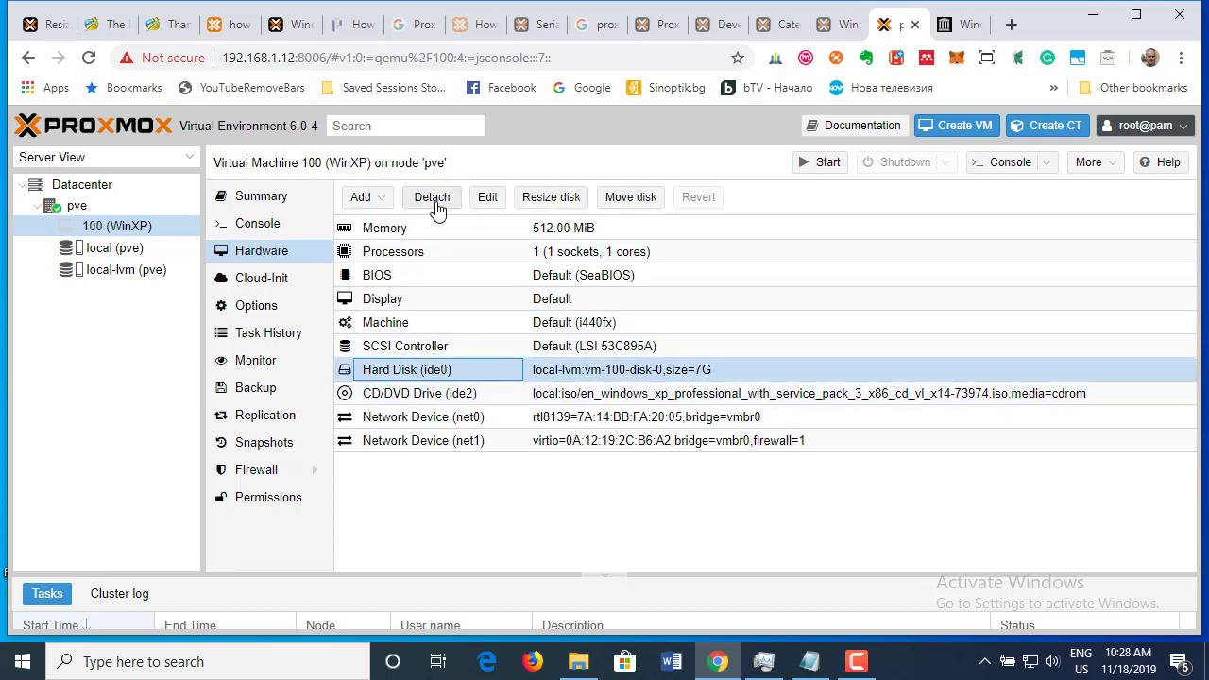
{"action": "left_click", "coordinate": [293, 24]}
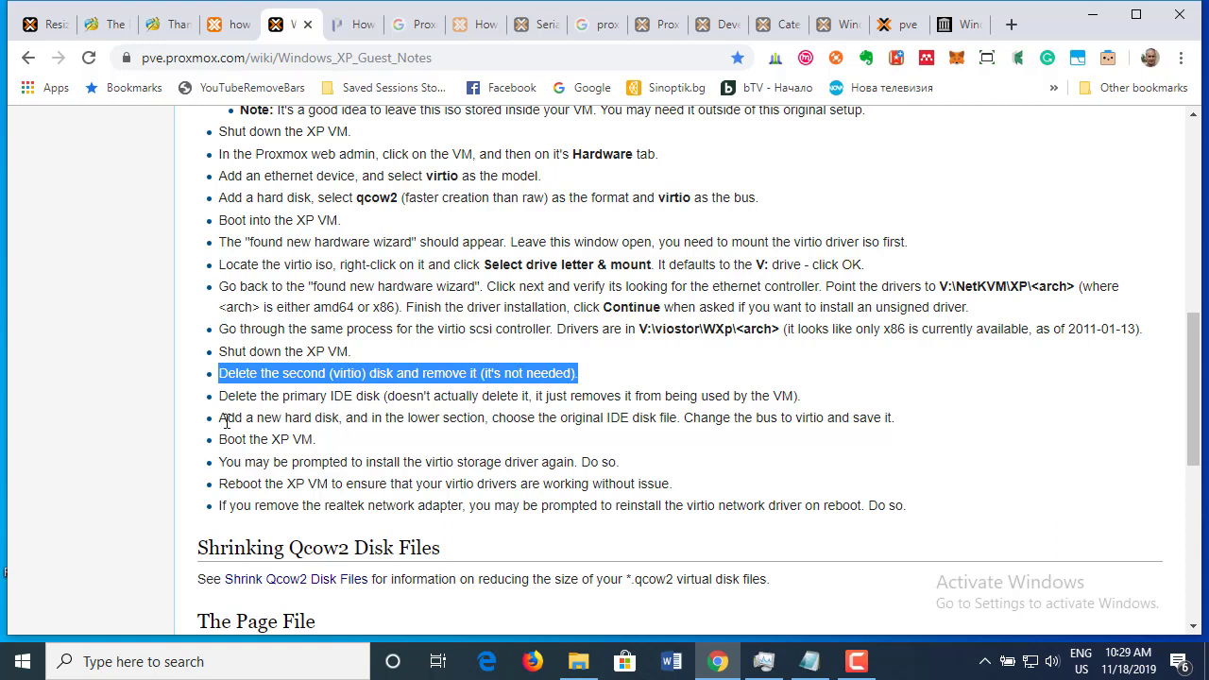
{"action": "left_click_drag", "start_coordinate": [222, 395], "coordinate": [387, 395]}
{"action": "left_click_drag", "start_coordinate": [458, 397], "coordinate": [815, 406]}
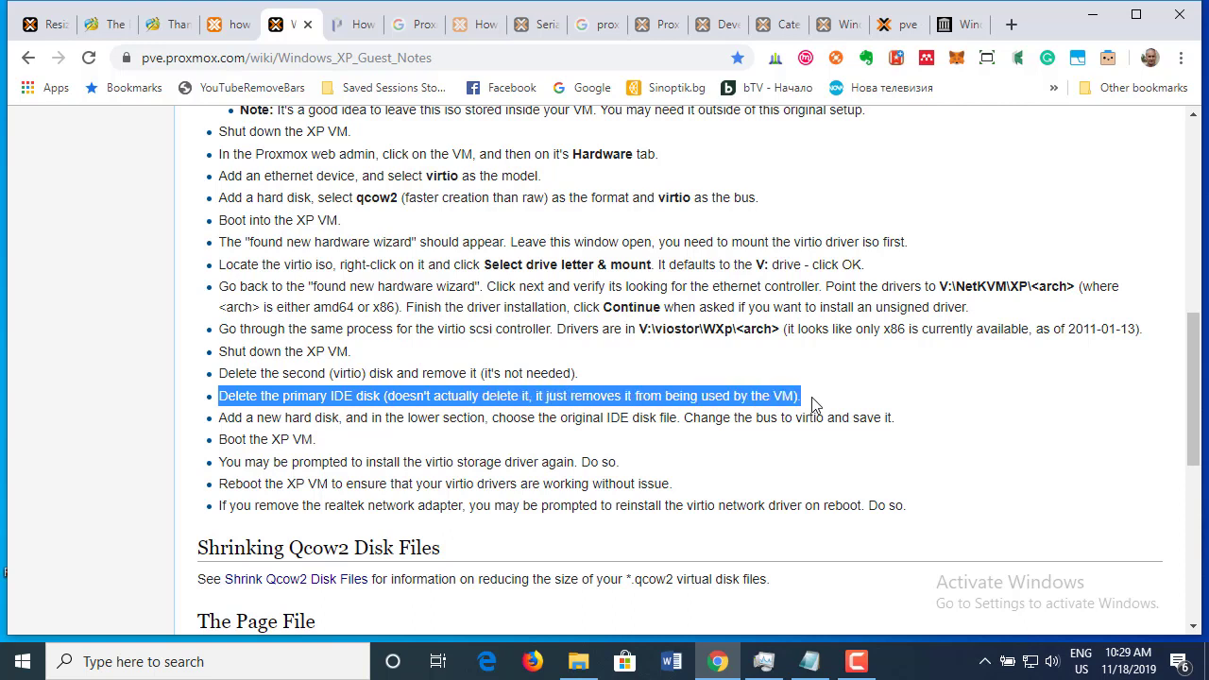
{"action": "left_click", "coordinate": [898, 31]}
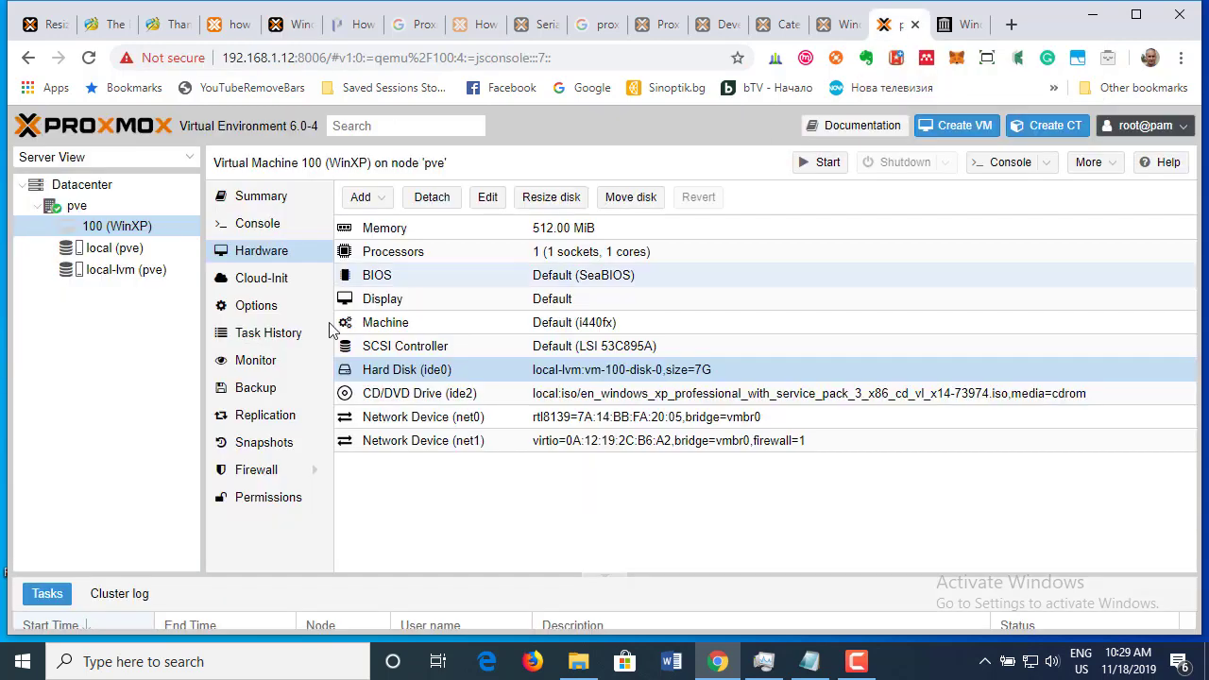
{"action": "left_click", "coordinate": [432, 198]}
{"action": "left_click", "coordinate": [561, 411]}
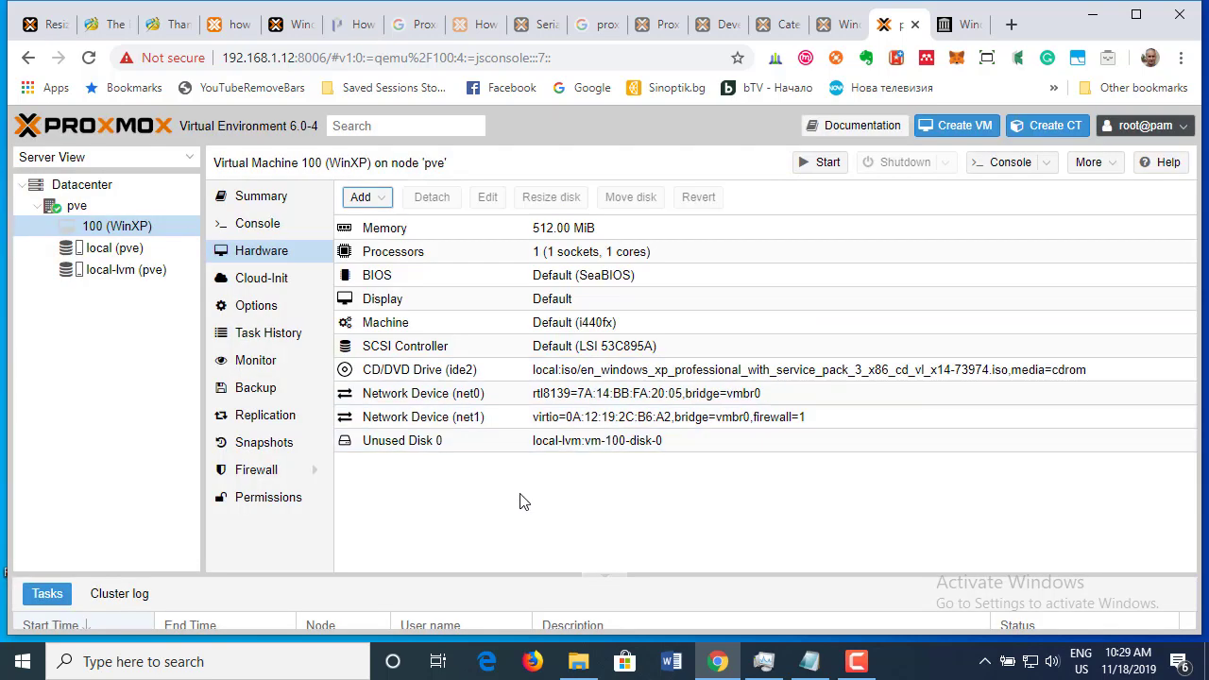
{"action": "left_click", "coordinate": [436, 440]}
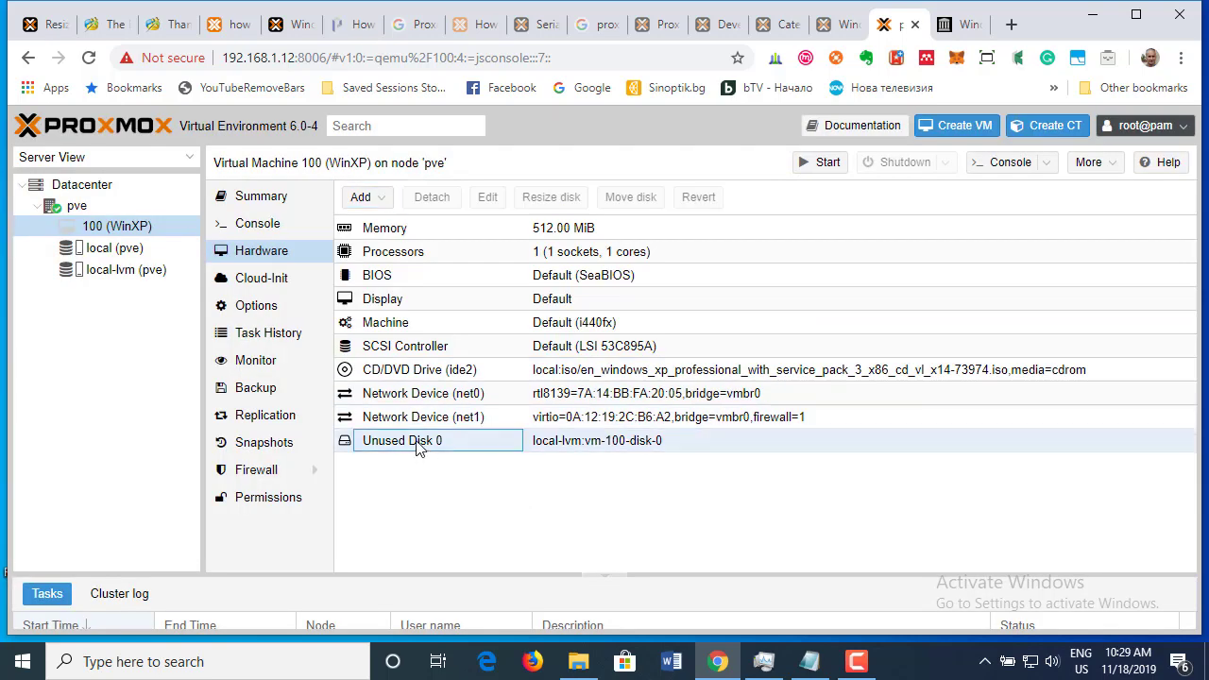
{"action": "left_click", "coordinate": [363, 199]}
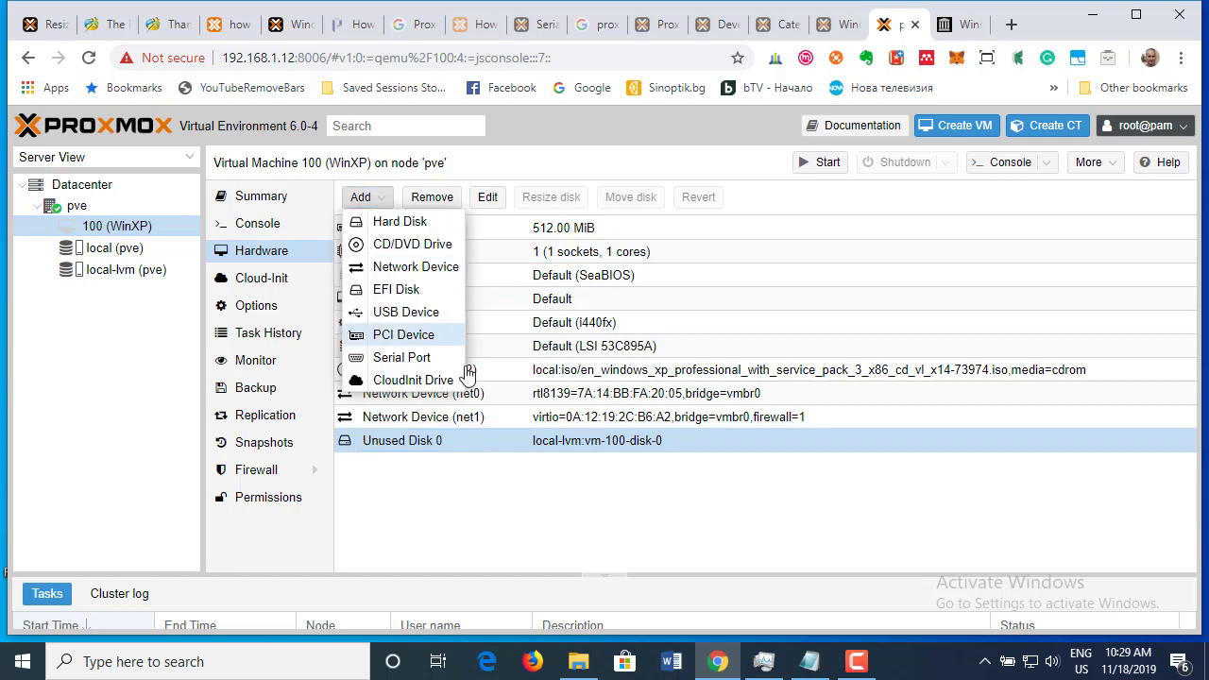
{"action": "left_click", "coordinate": [416, 227]}
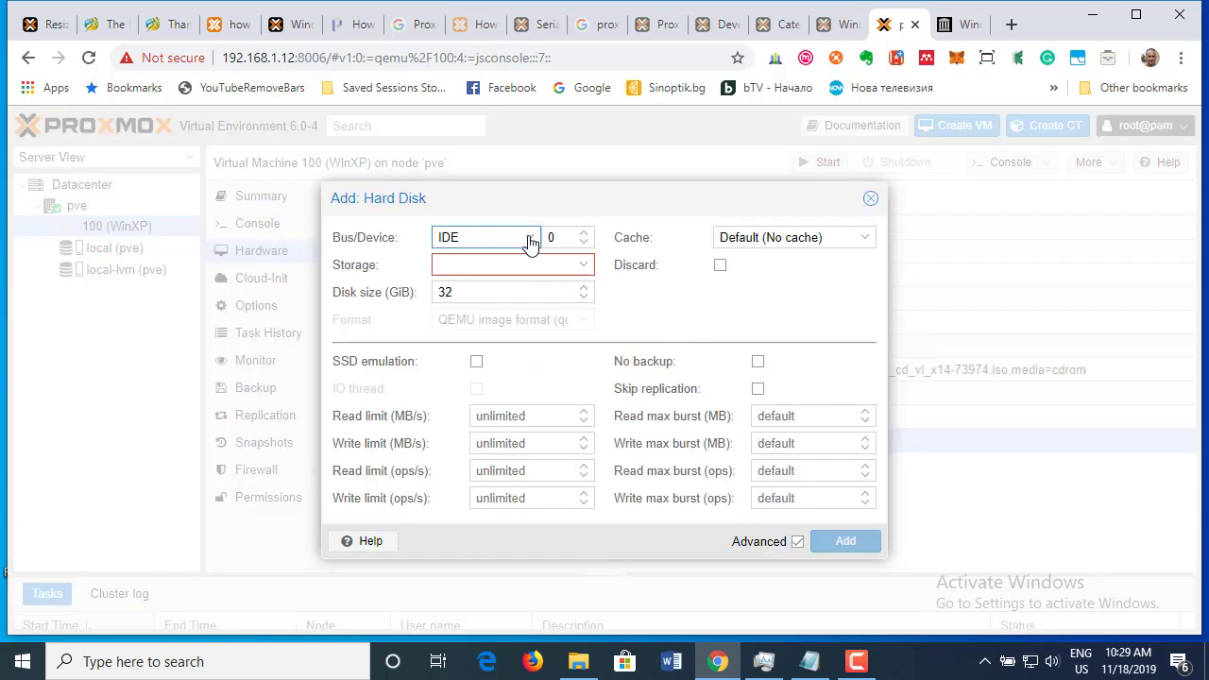
{"action": "left_click", "coordinate": [529, 241]}
{"action": "left_click", "coordinate": [503, 302]}
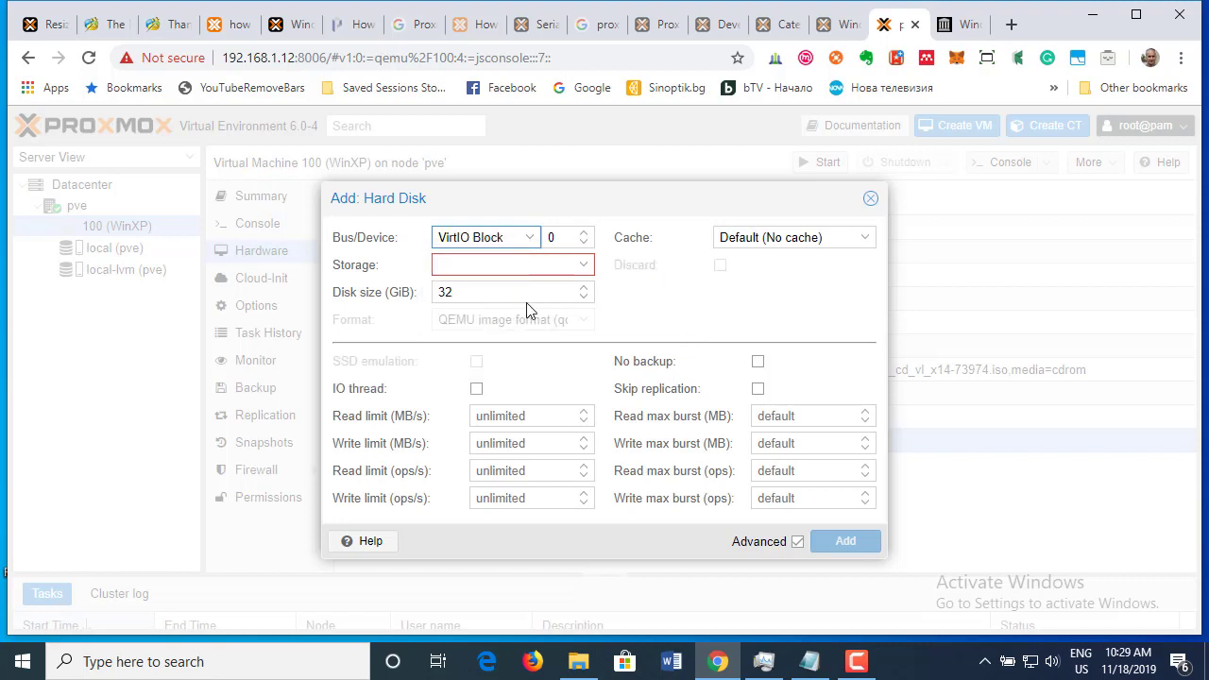
{"action": "left_click", "coordinate": [584, 266]}
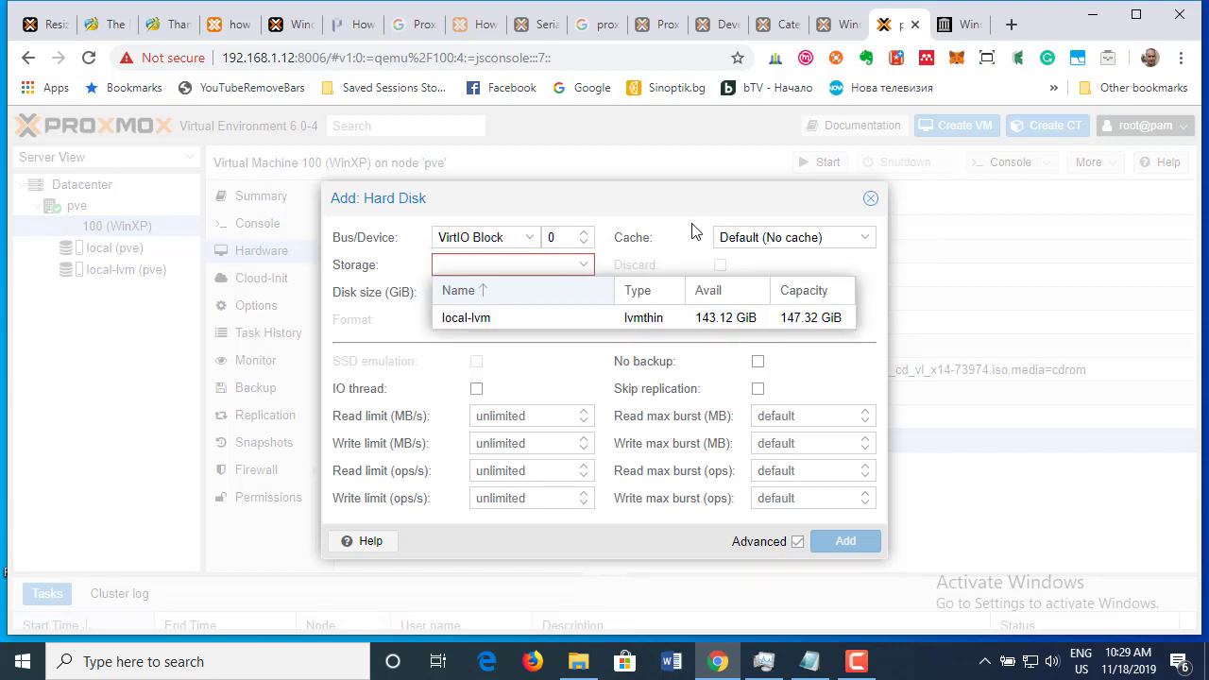
{"action": "left_click", "coordinate": [687, 231]}
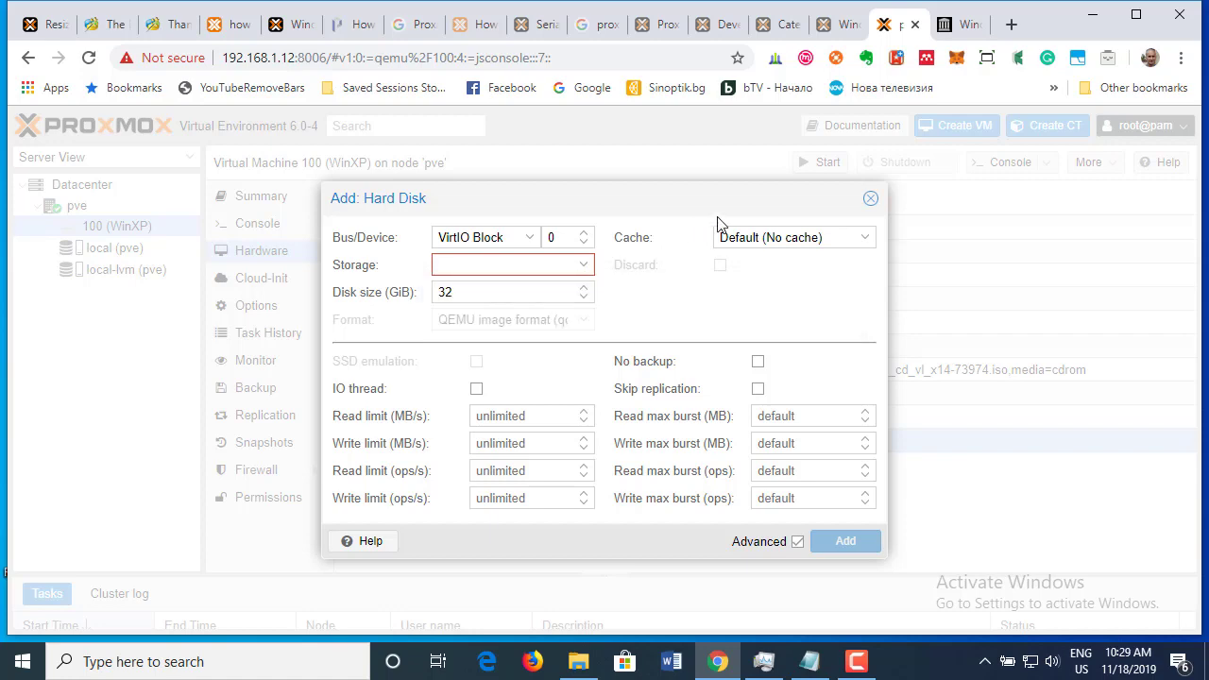
{"action": "left_click", "coordinate": [870, 200]}
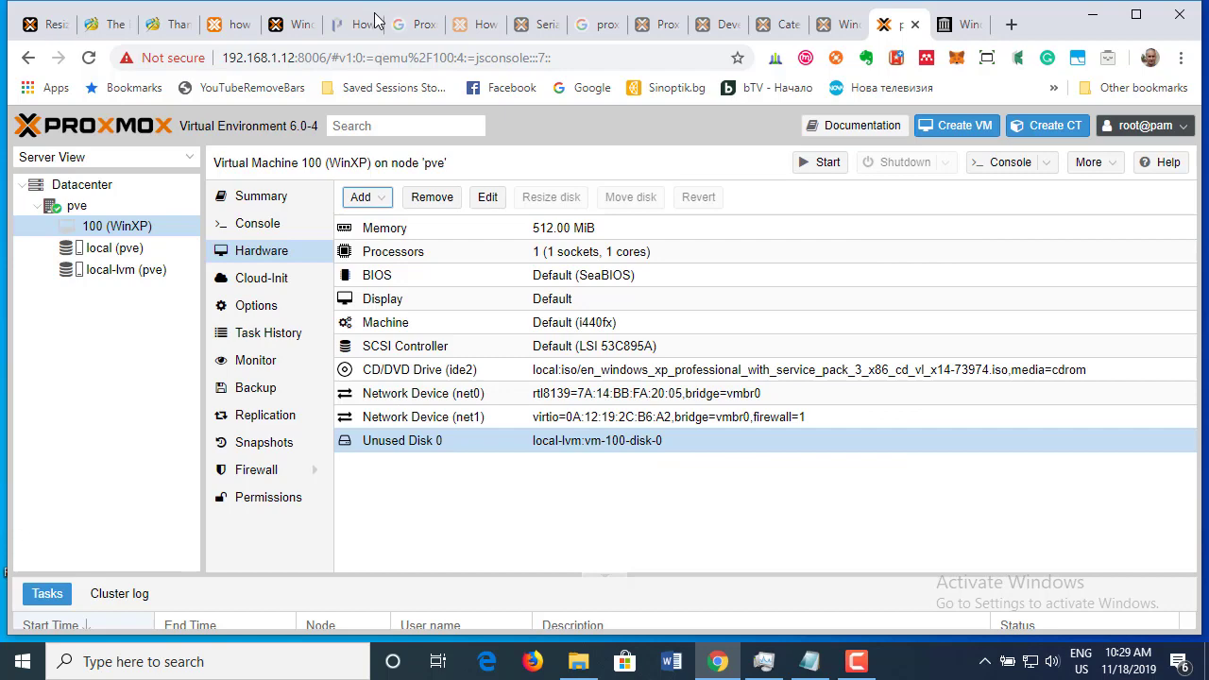
- Reattach the unused disk local-lvm:vm-100-disk-0 to the virtual machine as VirtIO Block device 0
{"action": "right_click", "coordinate": [425, 446]}
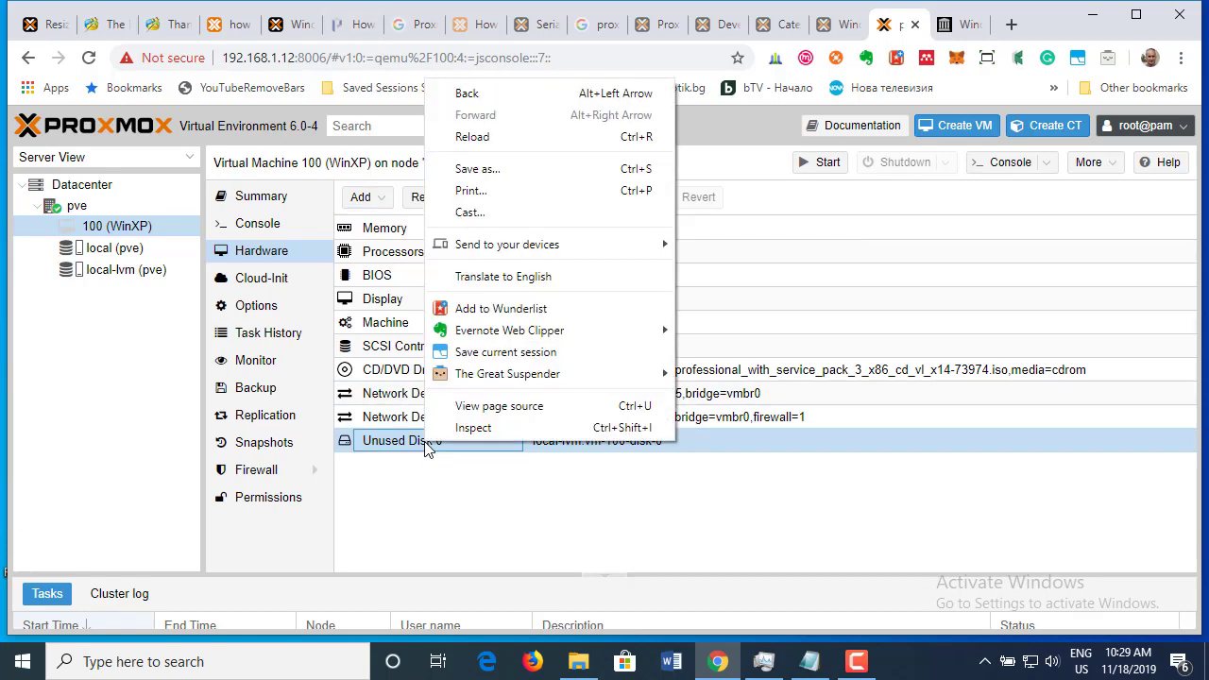
{"action": "left_click", "coordinate": [406, 444]}
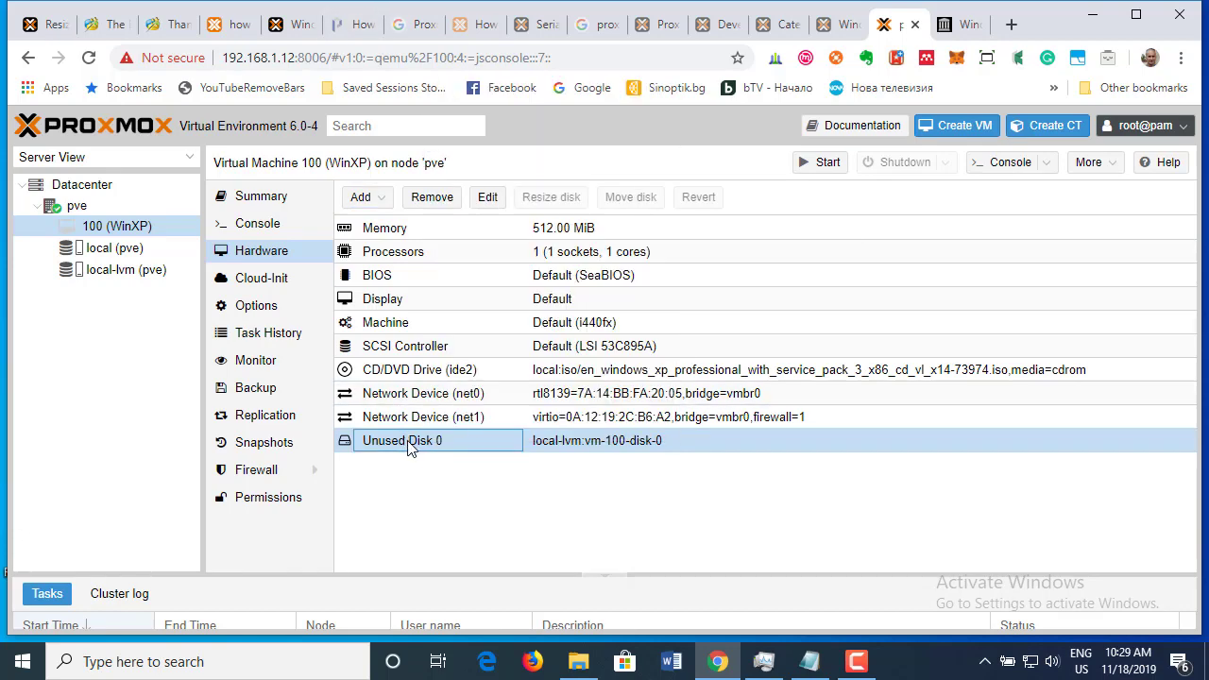
{"action": "double_click", "coordinate": [409, 444]}
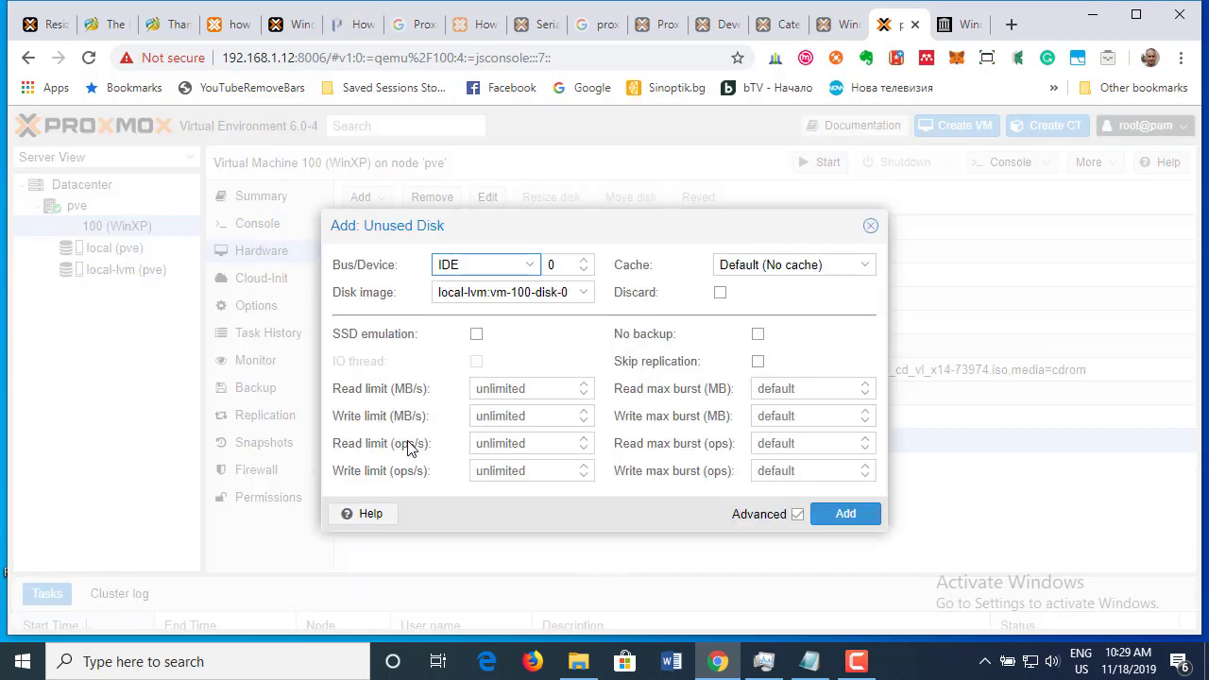
{"action": "left_click", "coordinate": [535, 274]}
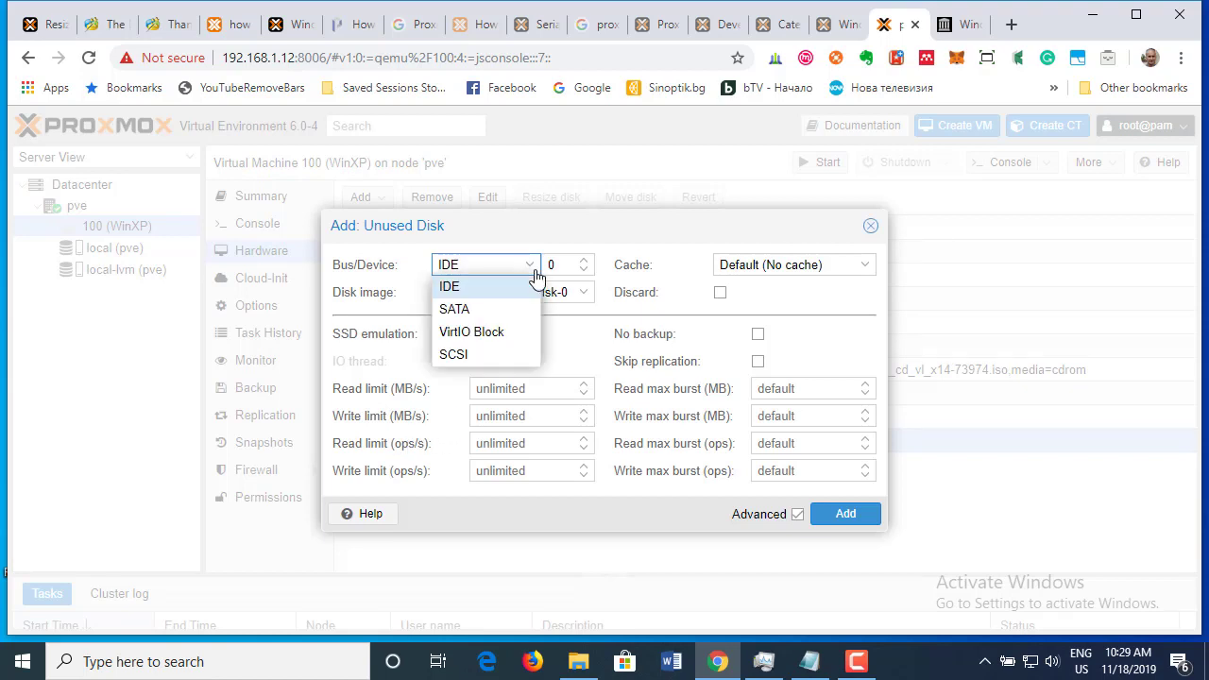
{"action": "left_click", "coordinate": [489, 333]}
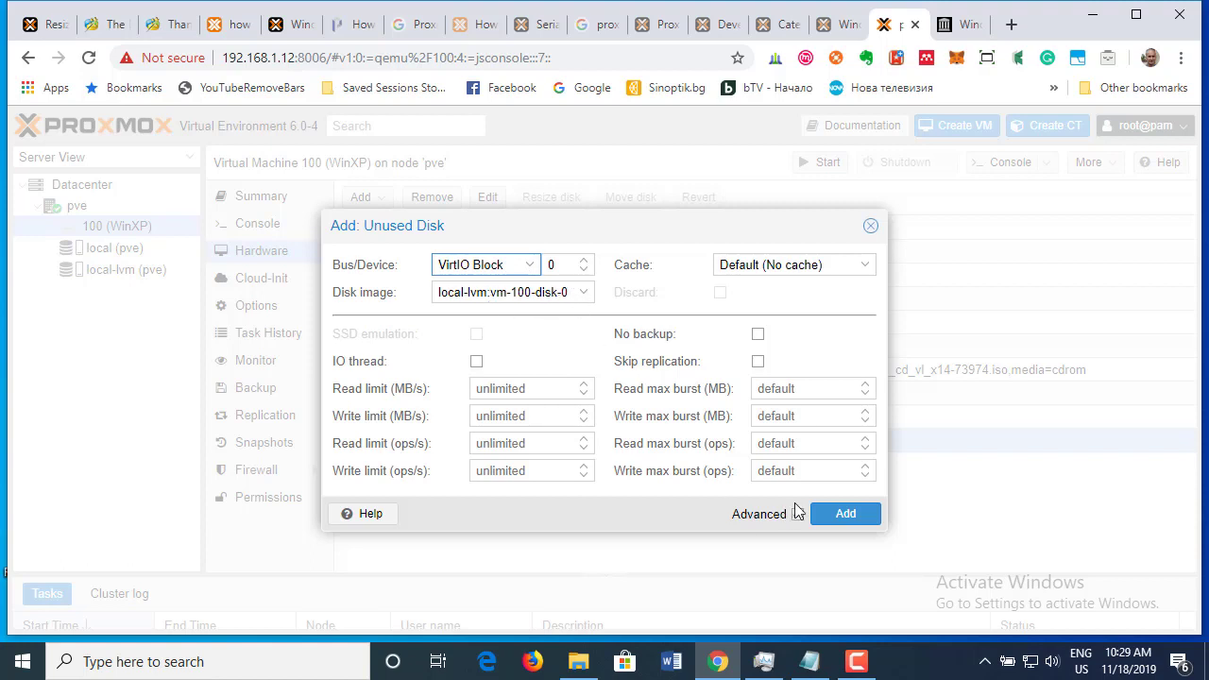
{"action": "left_click", "coordinate": [846, 514]}
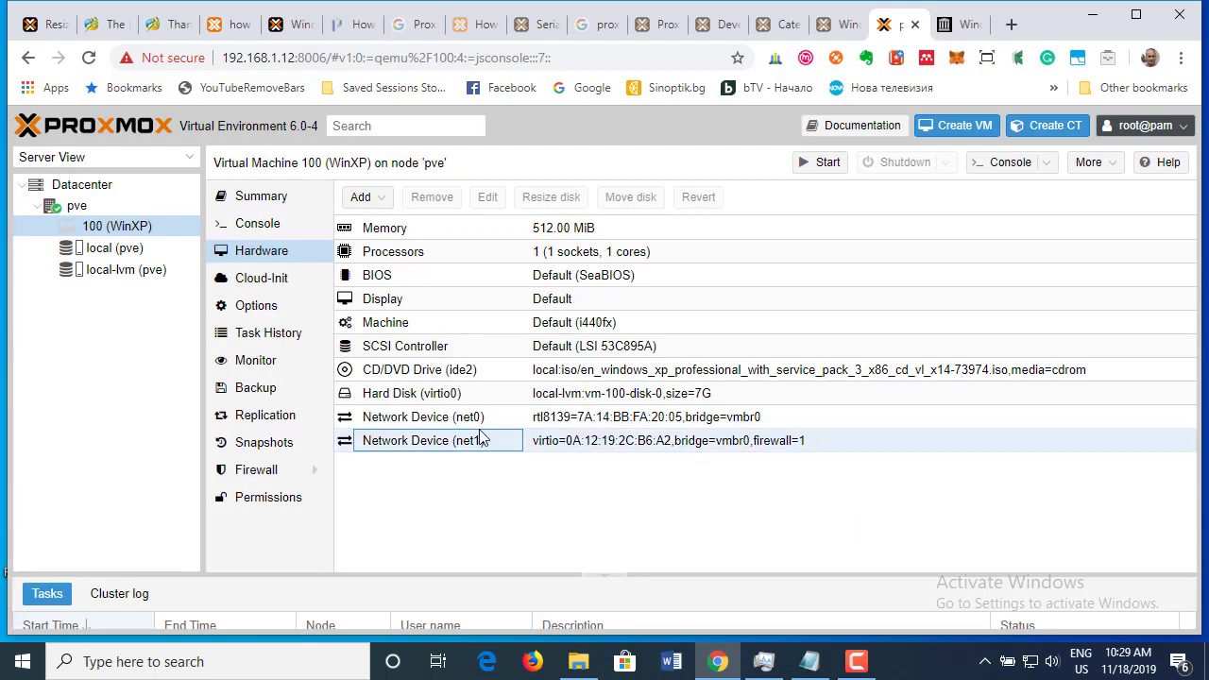
- Inspect the settings of the reattached Hard Disk (virtio0) and close them without changes
{"action": "left_click", "coordinate": [439, 403]}
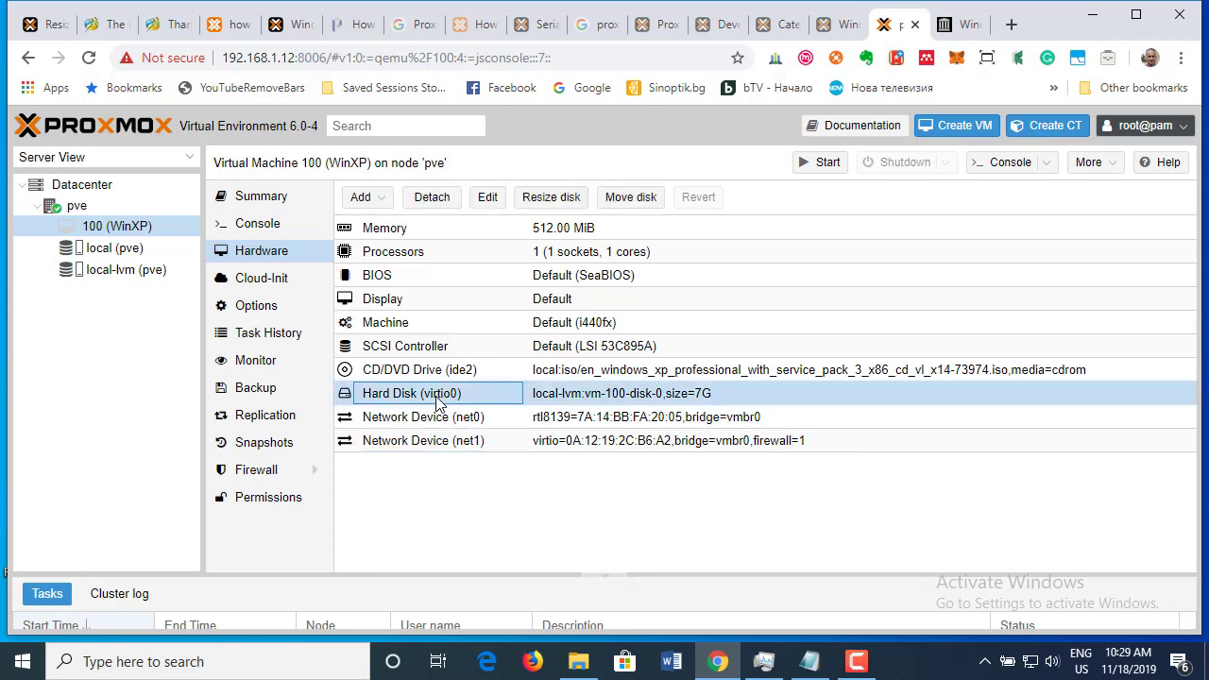
{"action": "double_click", "coordinate": [437, 404]}
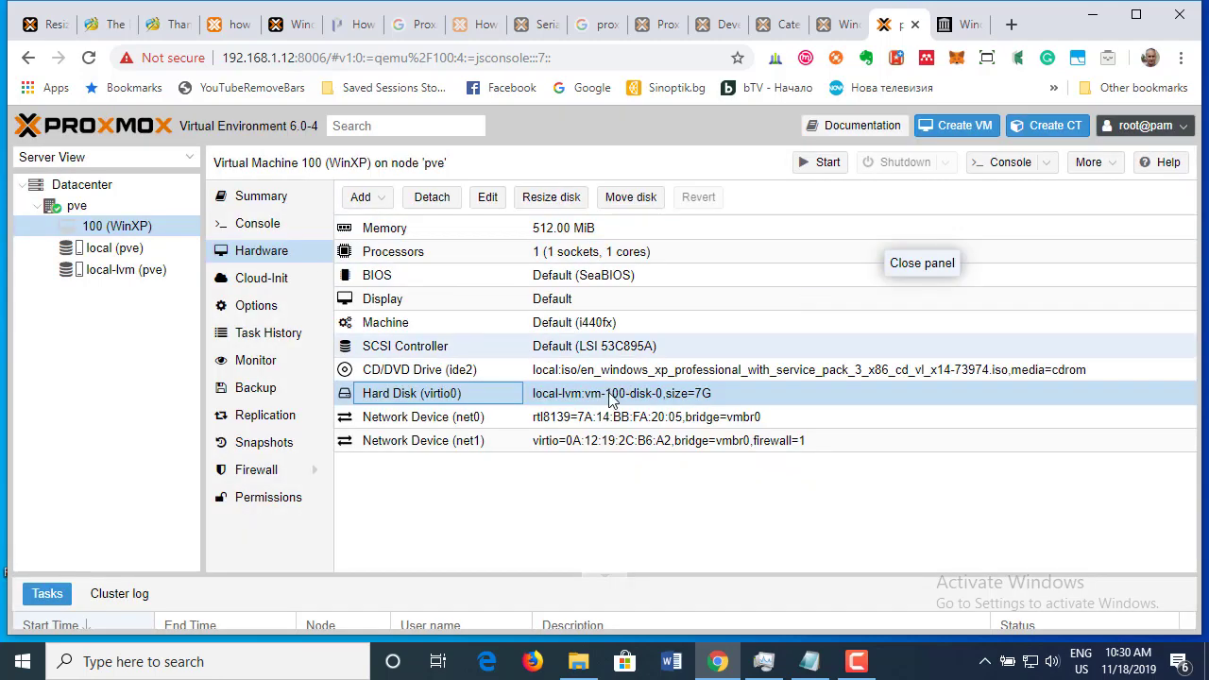
{"action": "left_click", "coordinate": [870, 226]}
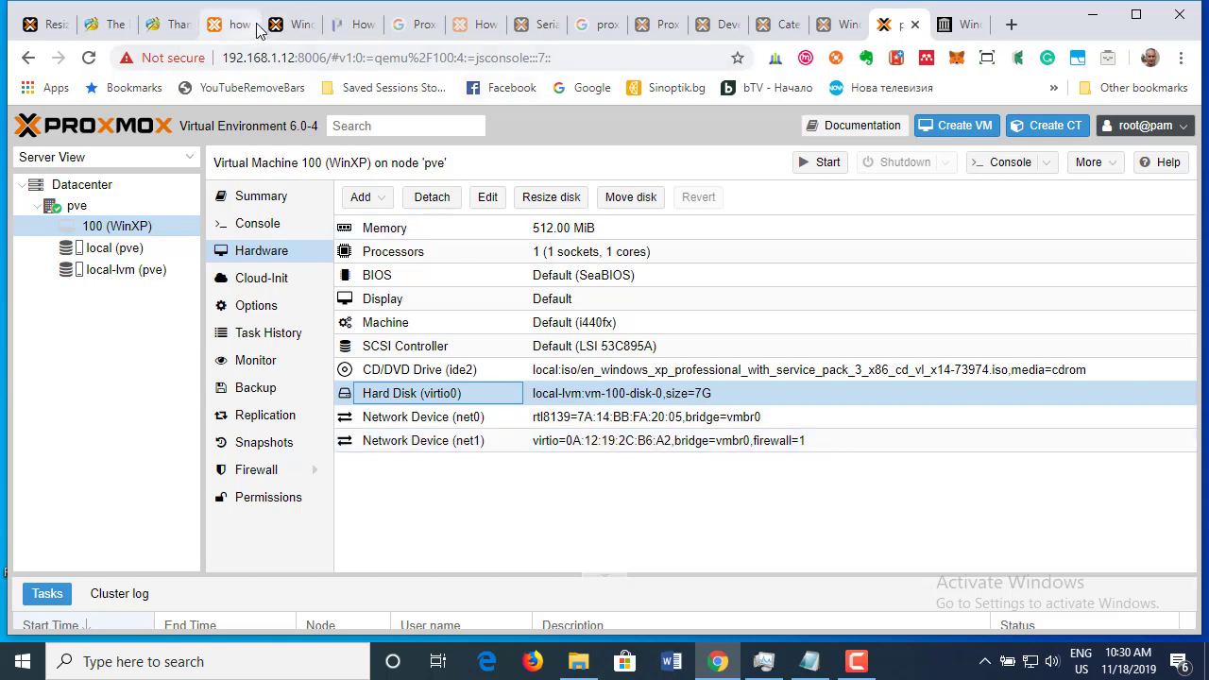
- Check the wiki's remaining disk and boot instructions, start the WinXP virtual machine and open its console
{"action": "left_click", "coordinate": [288, 28]}
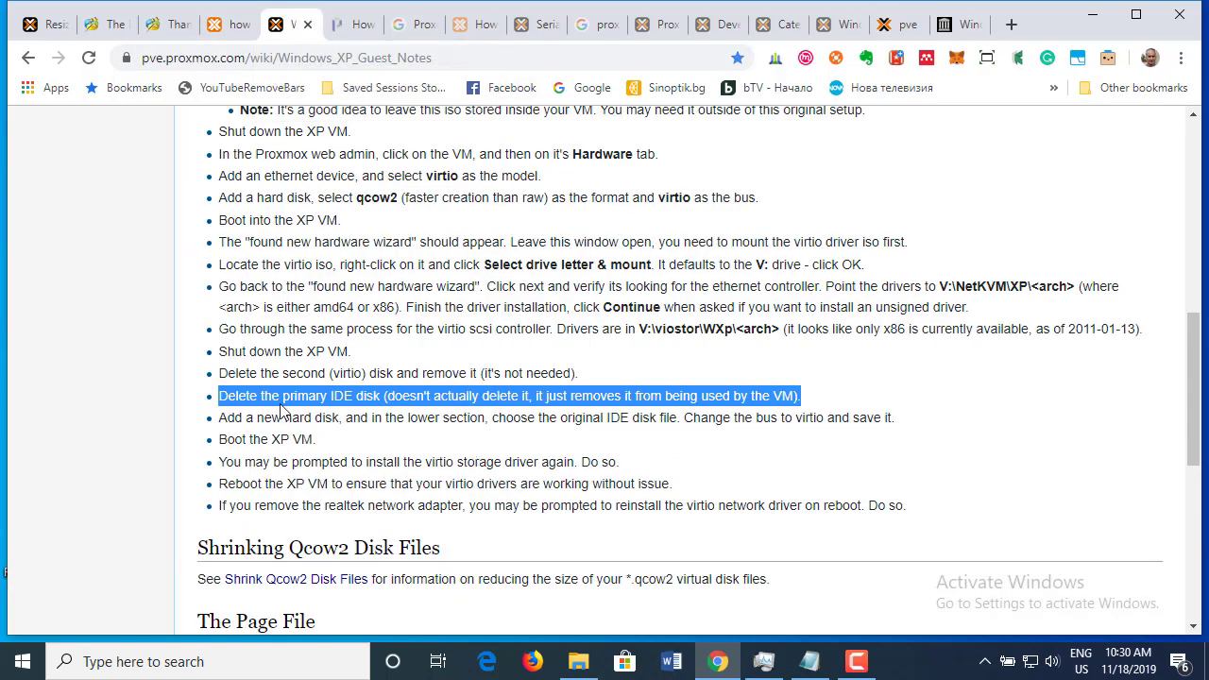
{"action": "left_click_drag", "start_coordinate": [222, 417], "coordinate": [213, 456]}
{"action": "left_click", "coordinate": [328, 456]}
{"action": "left_click", "coordinate": [899, 26]}
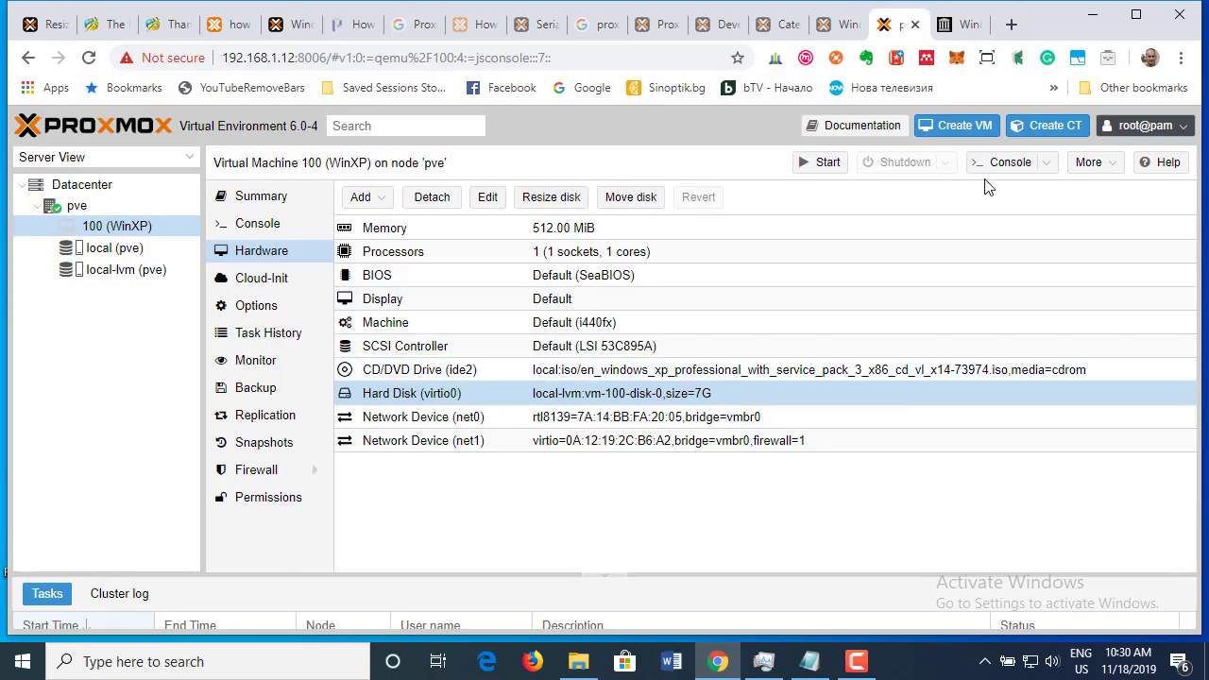
{"action": "left_click", "coordinate": [824, 168]}
{"action": "left_click", "coordinate": [1009, 163]}
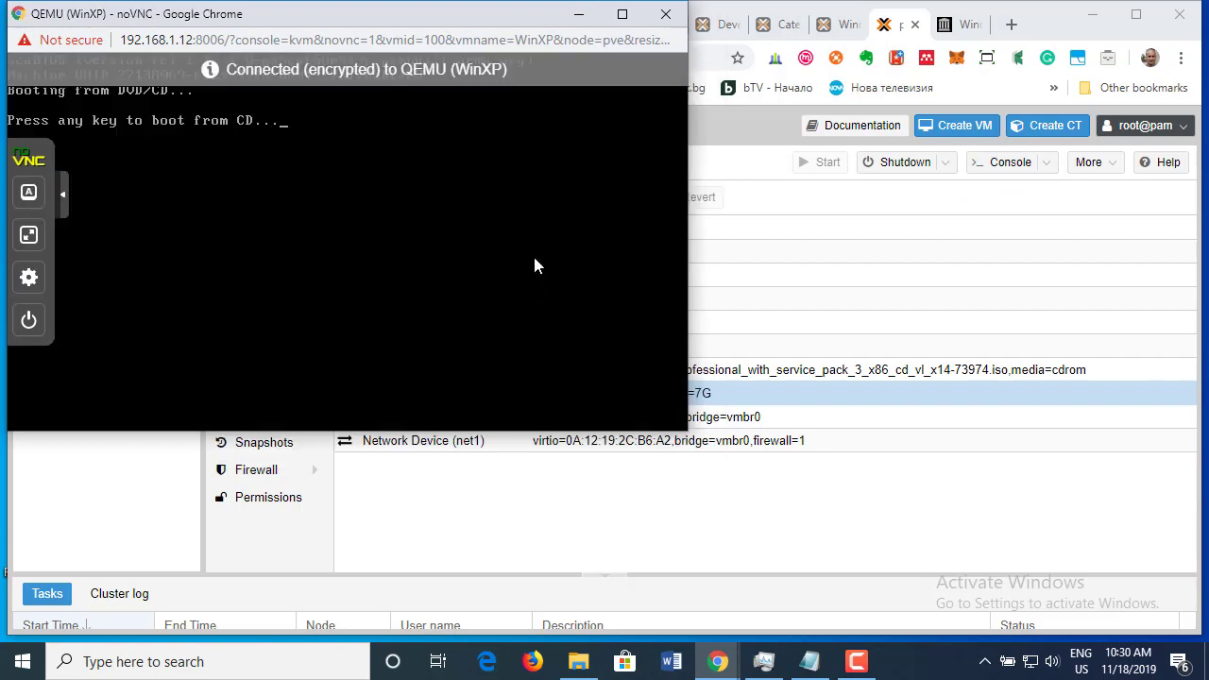
{"action": "left_click_drag", "start_coordinate": [368, 17], "coordinate": [470, 99]}
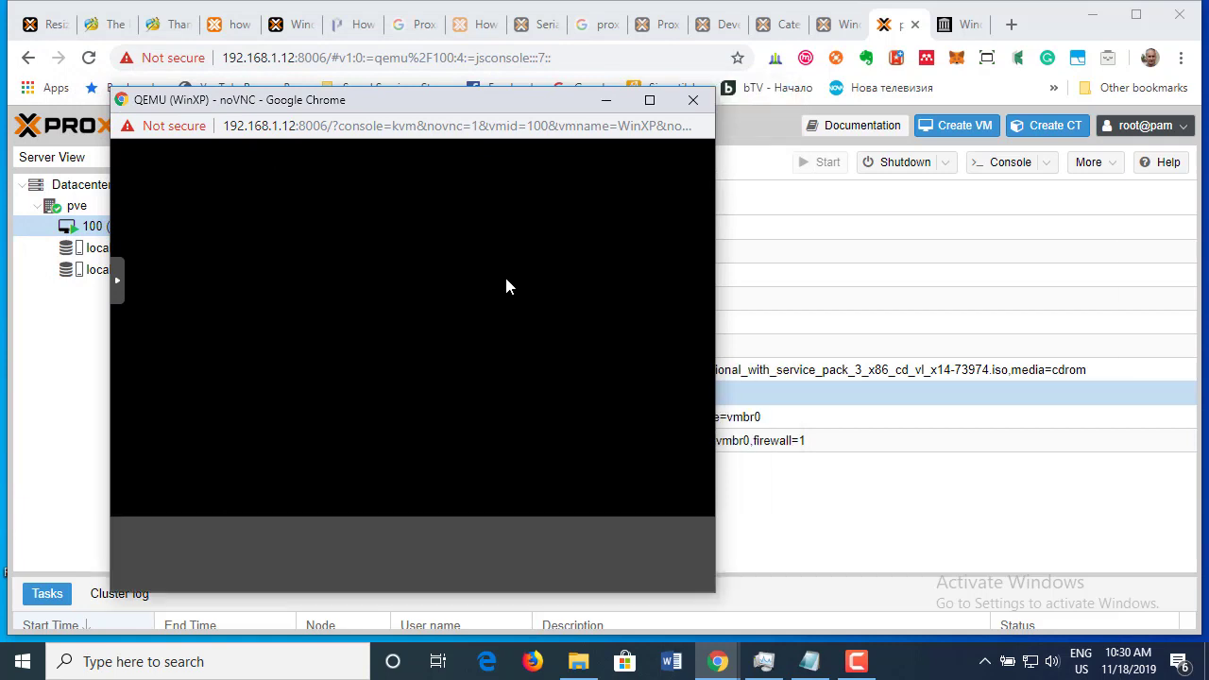
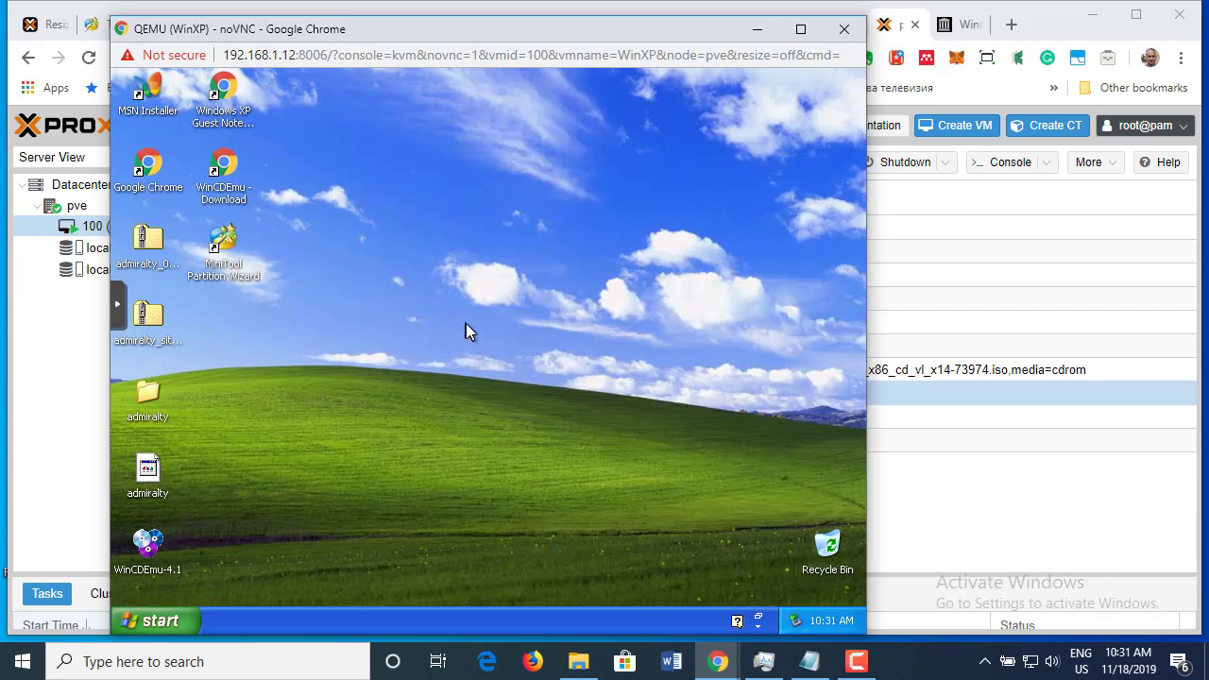
- Check the wiki's instruction on reinstalling the VirtIO storage driver after boot, then return to the WinXP console
{"action": "left_click_drag", "start_coordinate": [483, 36], "coordinate": [527, 32]}
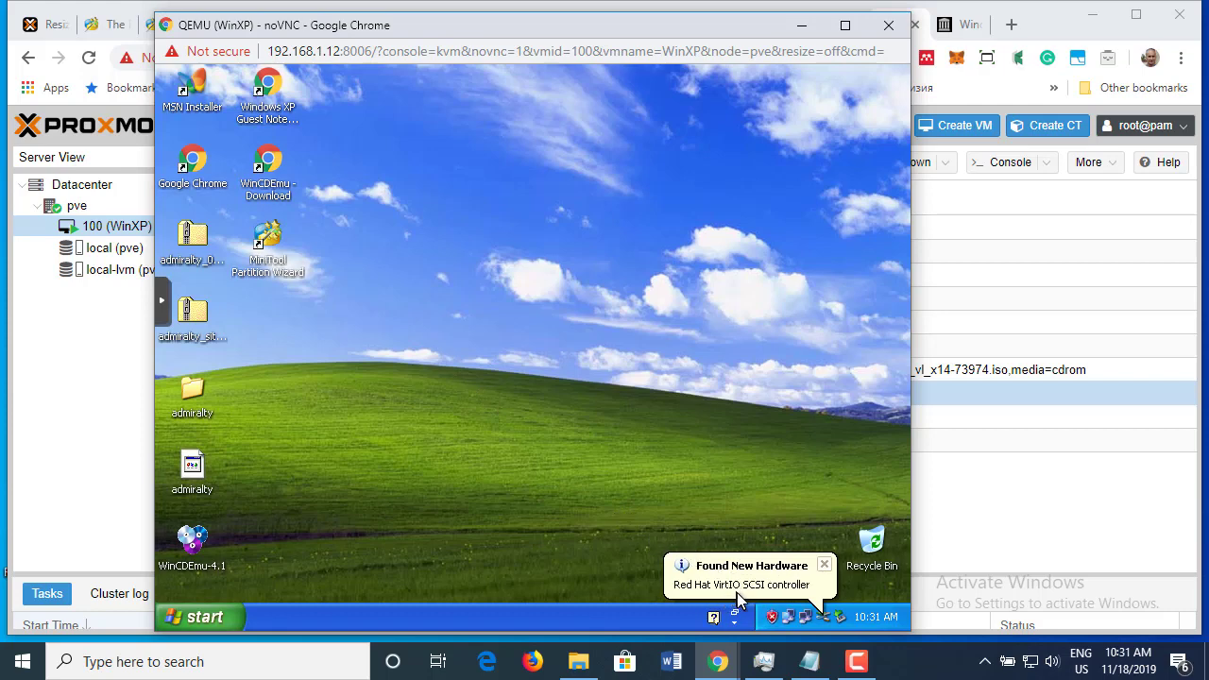
{"action": "left_click", "coordinate": [781, 590]}
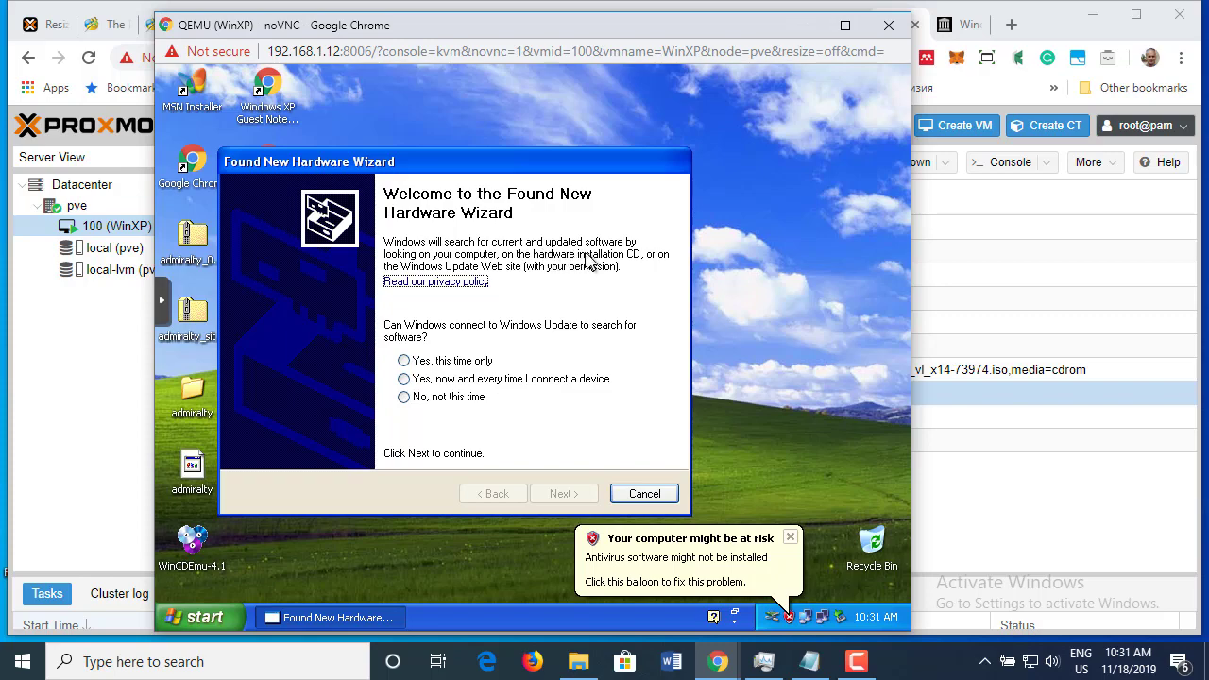
{"action": "key", "text": "alt+Tab"}
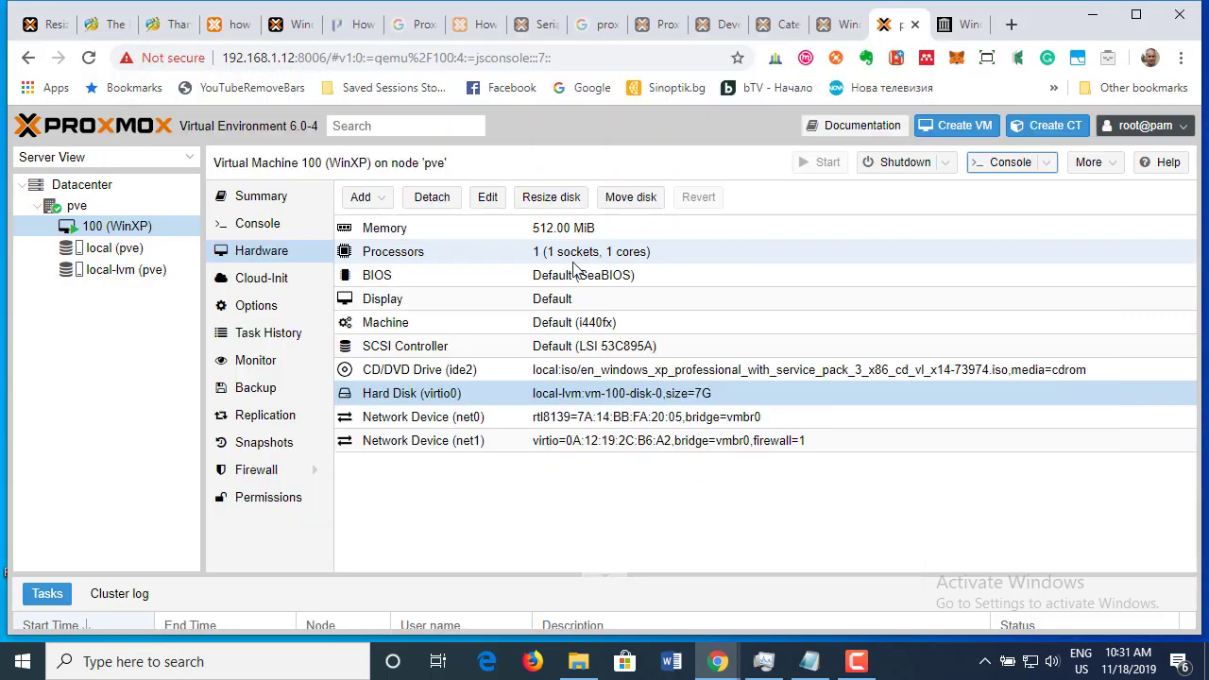
{"action": "left_click", "coordinate": [288, 24]}
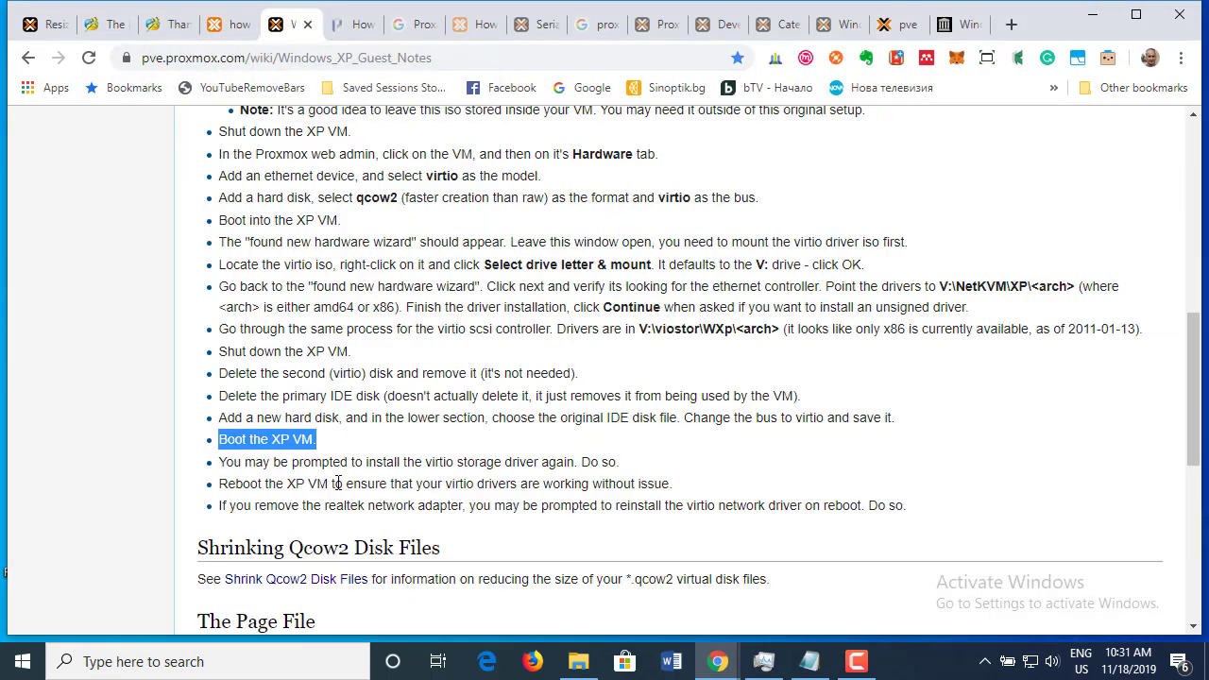
{"action": "left_click_drag", "start_coordinate": [225, 462], "coordinate": [626, 463]}
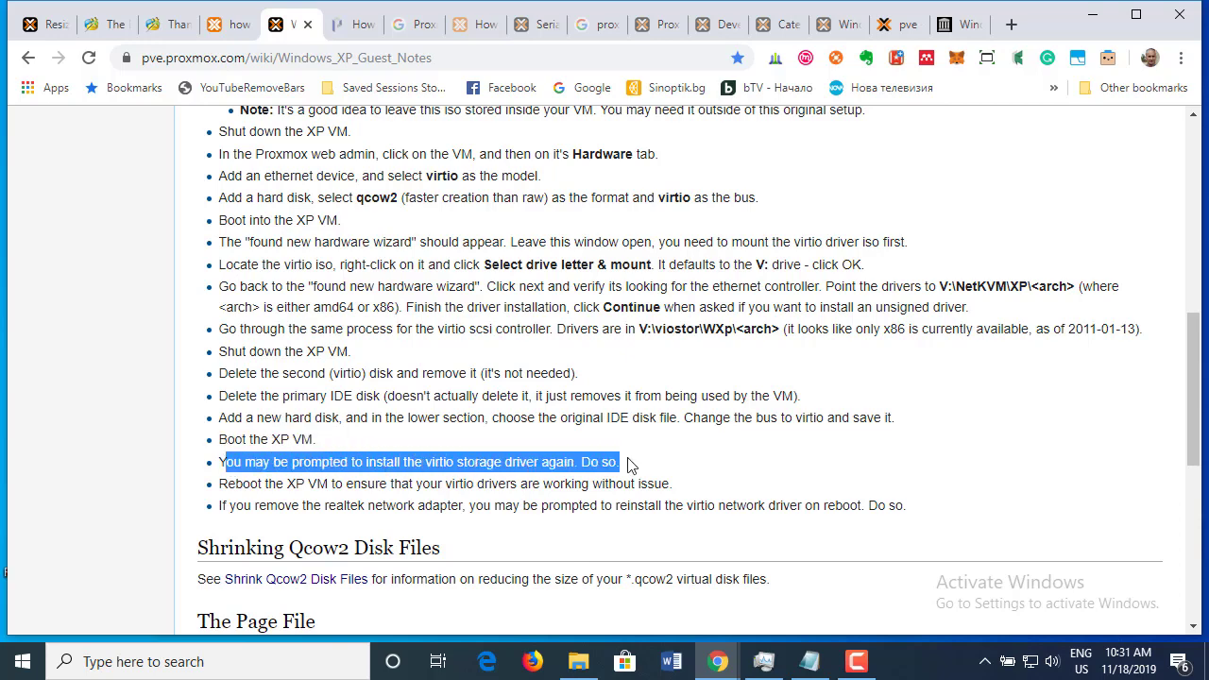
{"action": "key", "text": "alt+Tab"}
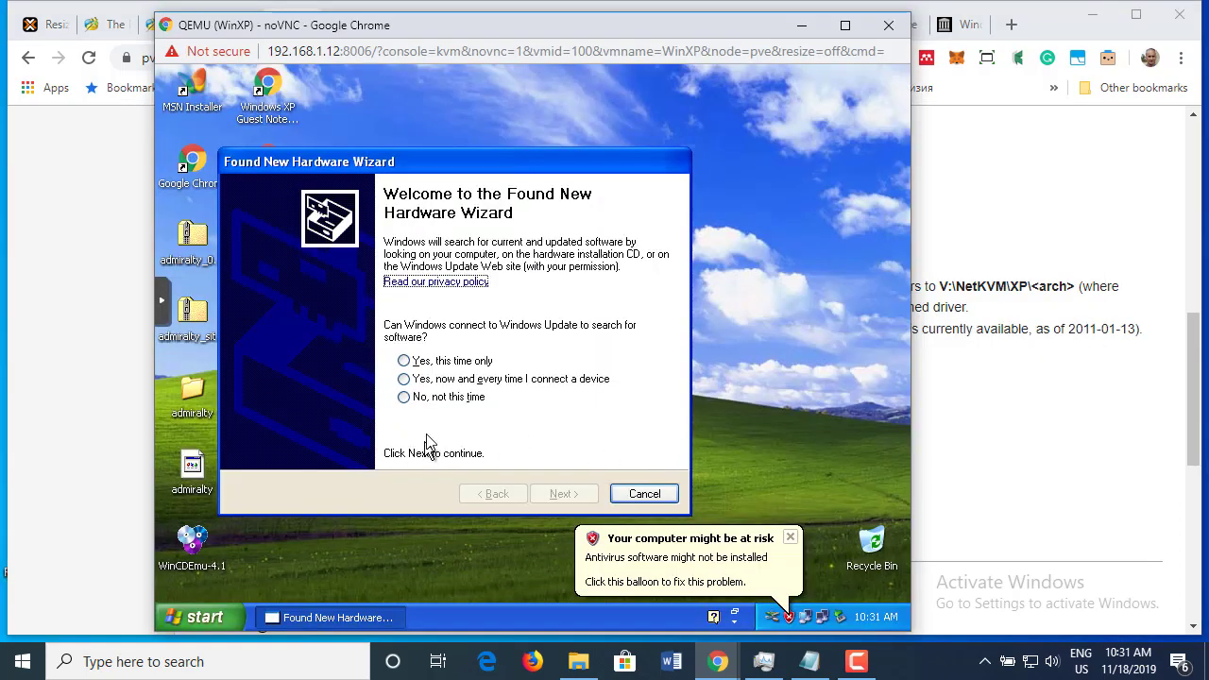
- Decline Windows Update, choose installation from a specific location and try to install the VirtIO SCSI controller driver from V:\viostor\xp
{"action": "left_click", "coordinate": [430, 405]}
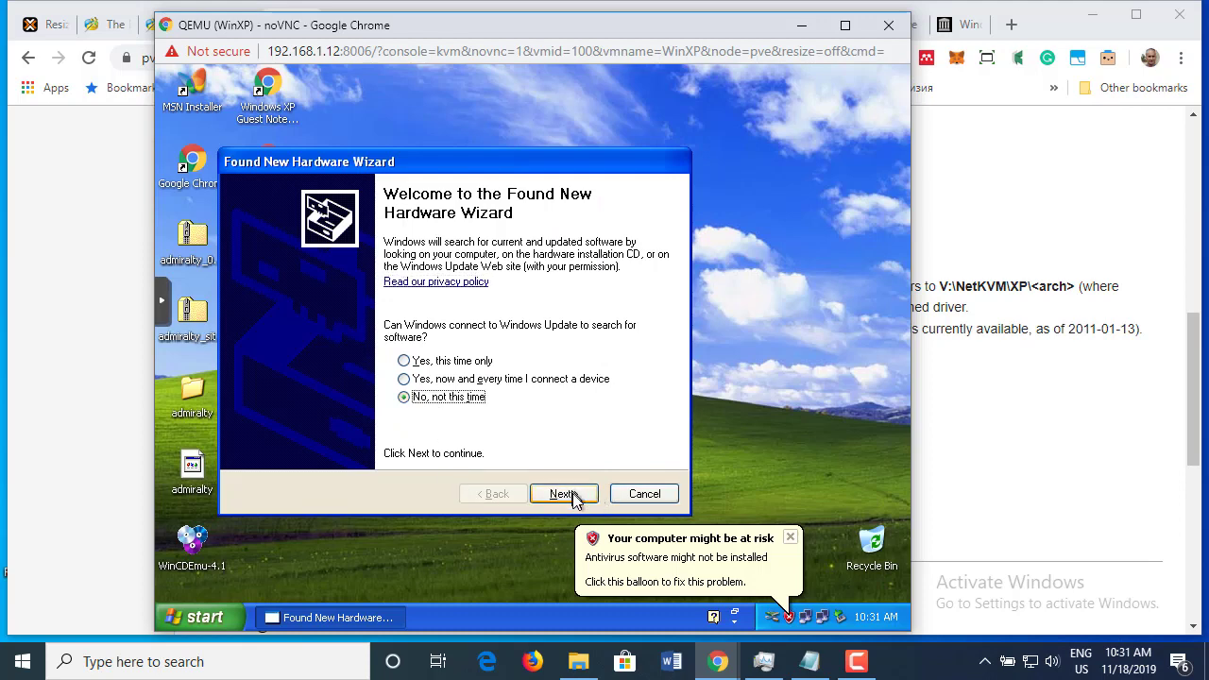
{"action": "left_click", "coordinate": [565, 494]}
{"action": "left_click", "coordinate": [485, 417]}
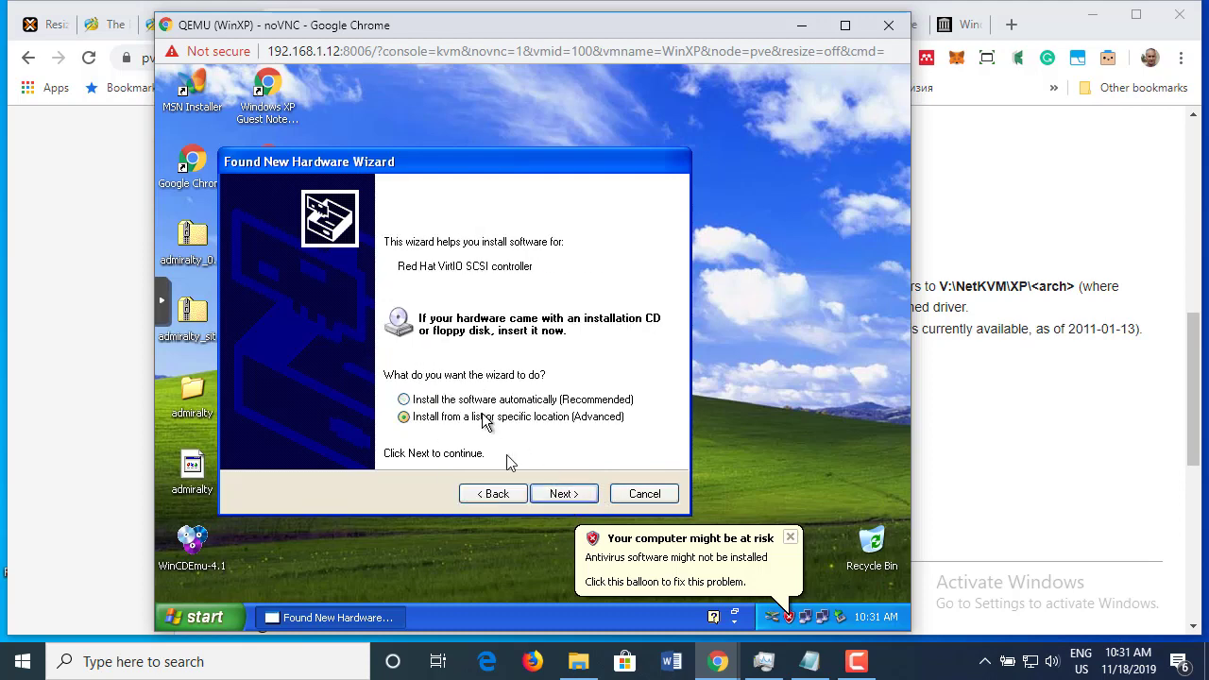
{"action": "left_click", "coordinate": [565, 495]}
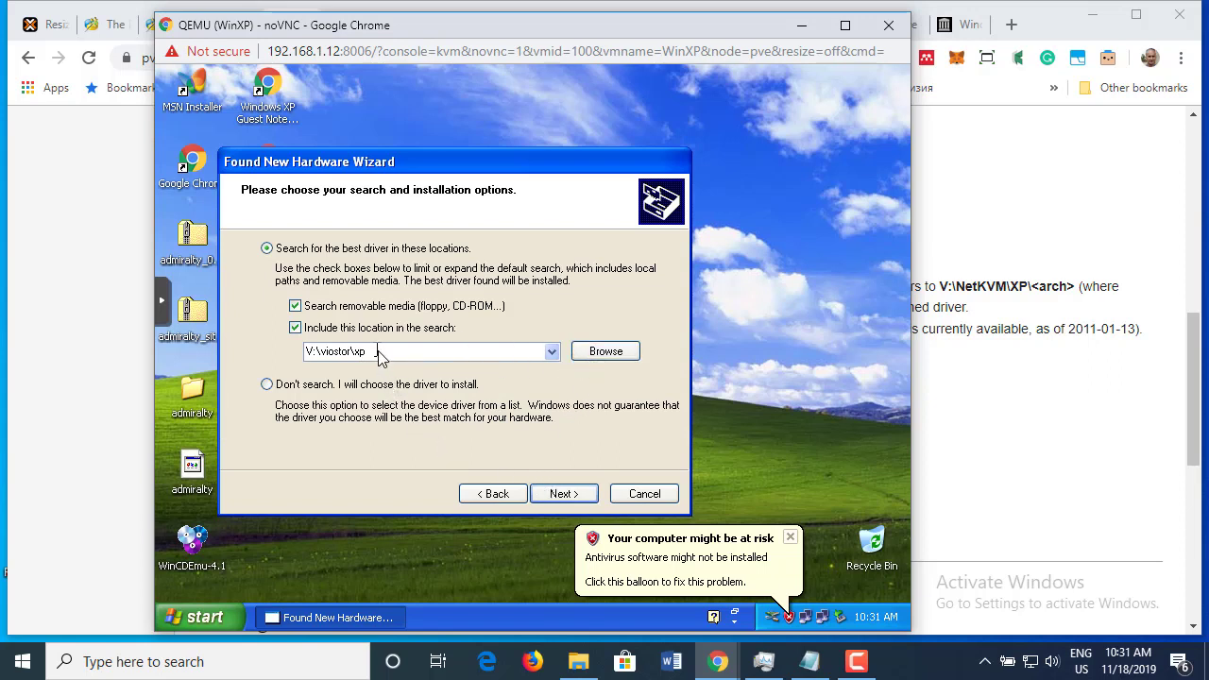
{"action": "left_click", "coordinate": [562, 498]}
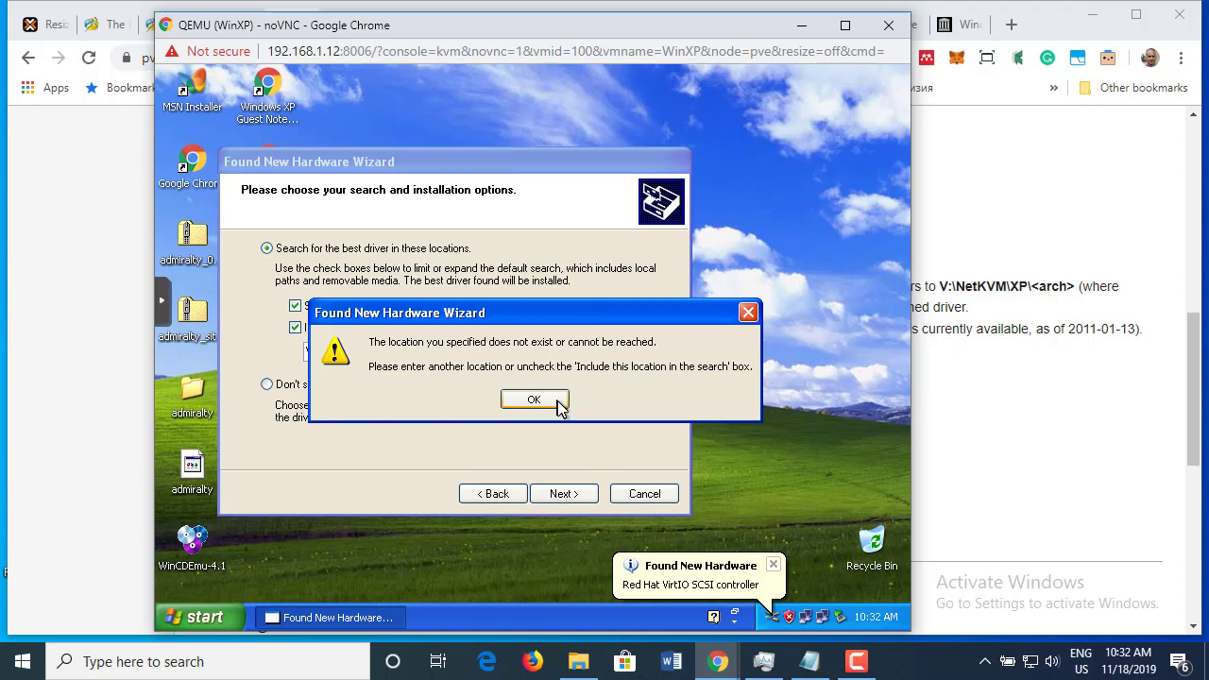
{"action": "left_click", "coordinate": [534, 399]}
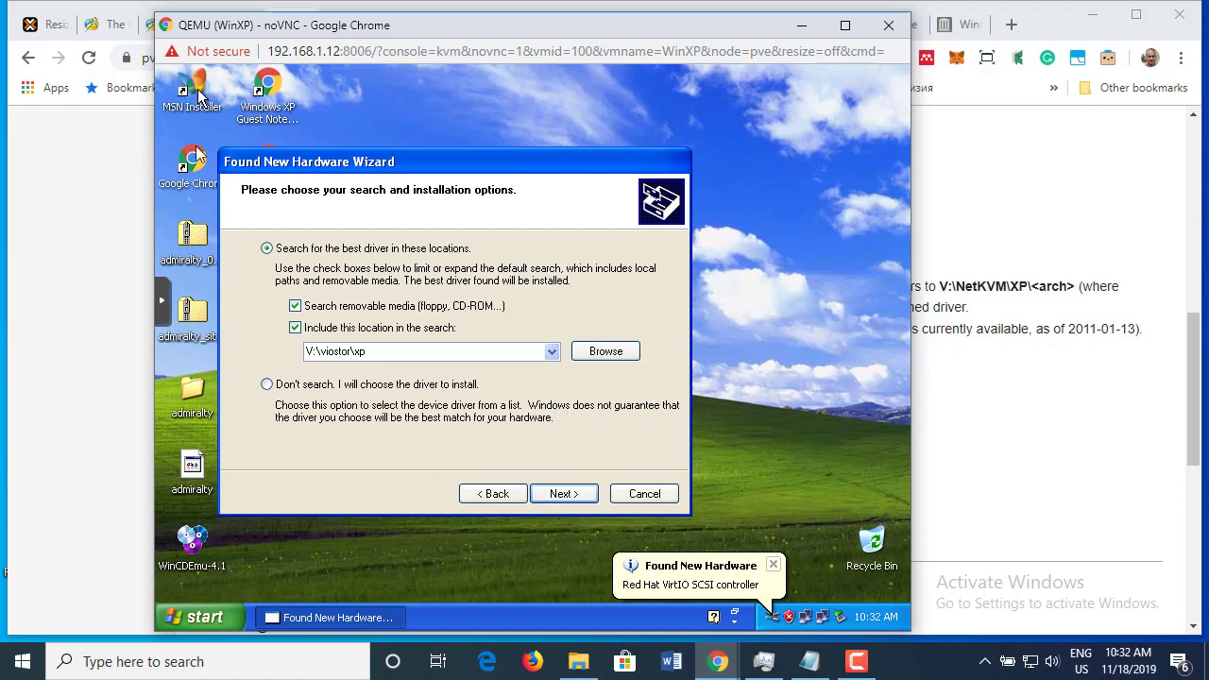
- Check in My Computer which drives are available in the guest and close the window
{"action": "left_click", "coordinate": [202, 622]}
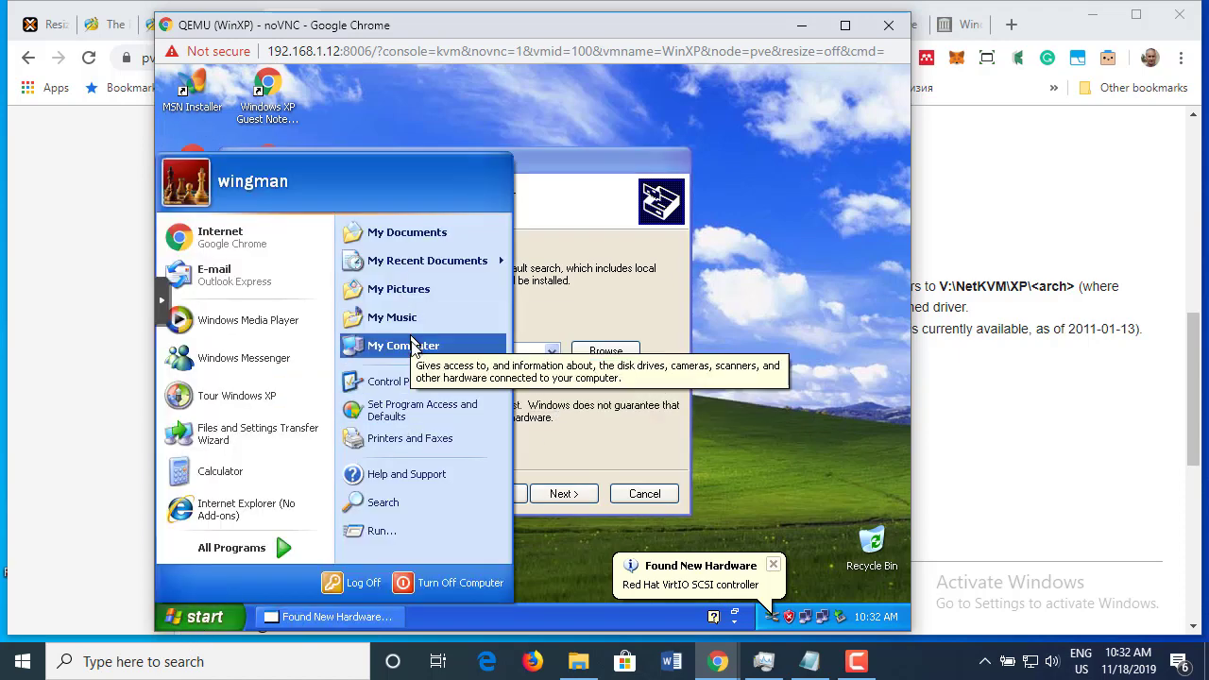
{"action": "left_click", "coordinate": [537, 528]}
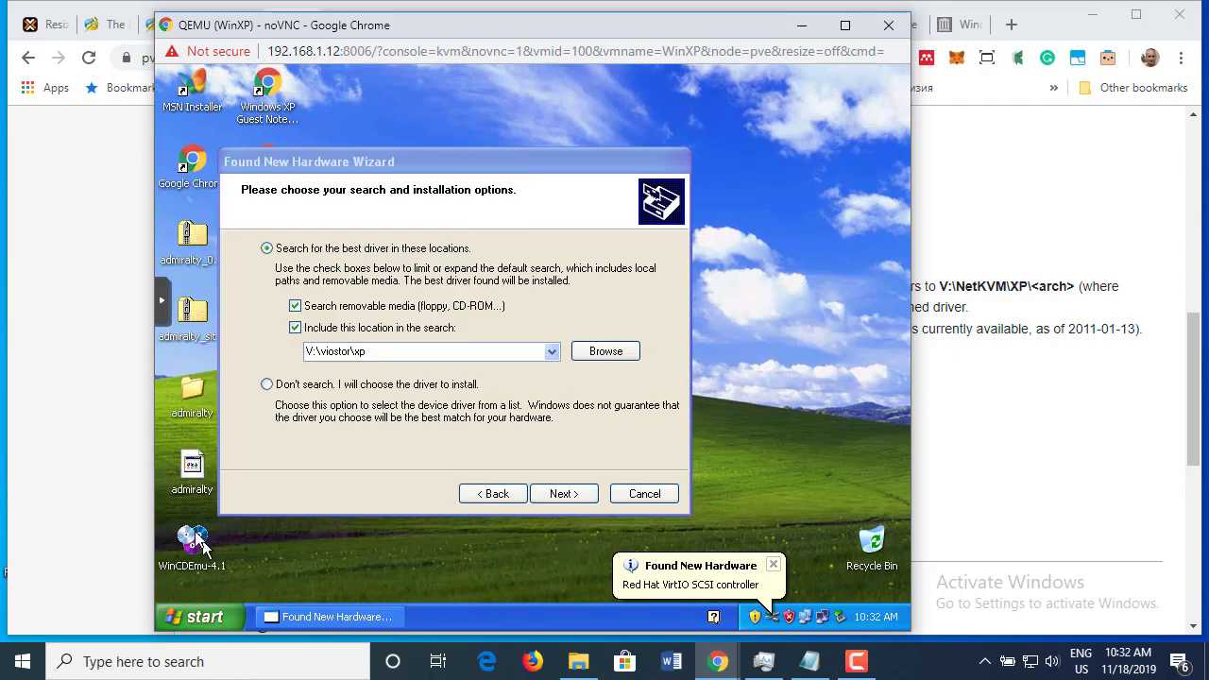
{"action": "left_click", "coordinate": [206, 622]}
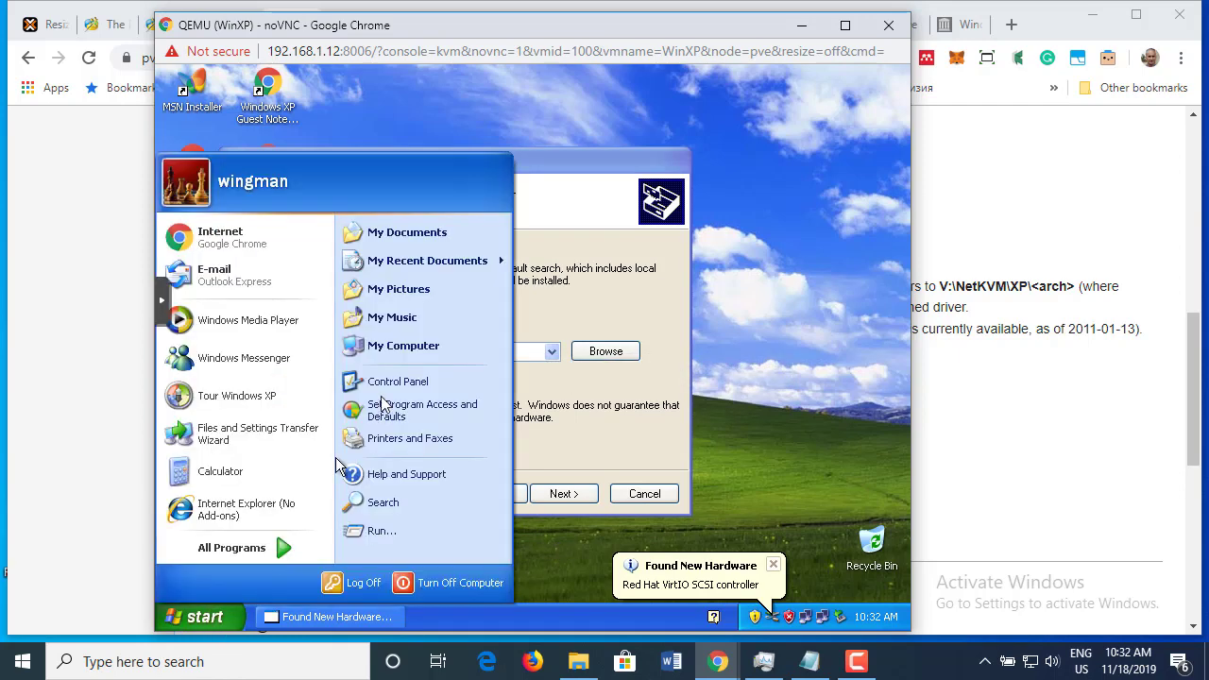
{"action": "left_click", "coordinate": [402, 347]}
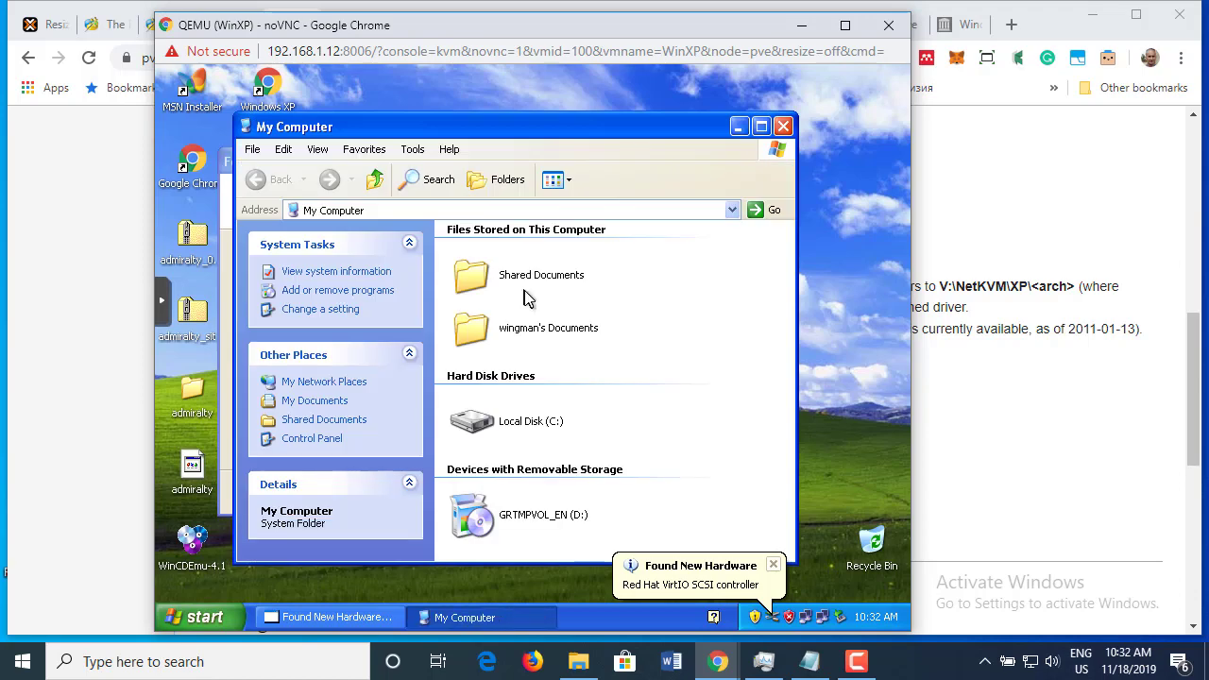
{"action": "left_click", "coordinate": [783, 127]}
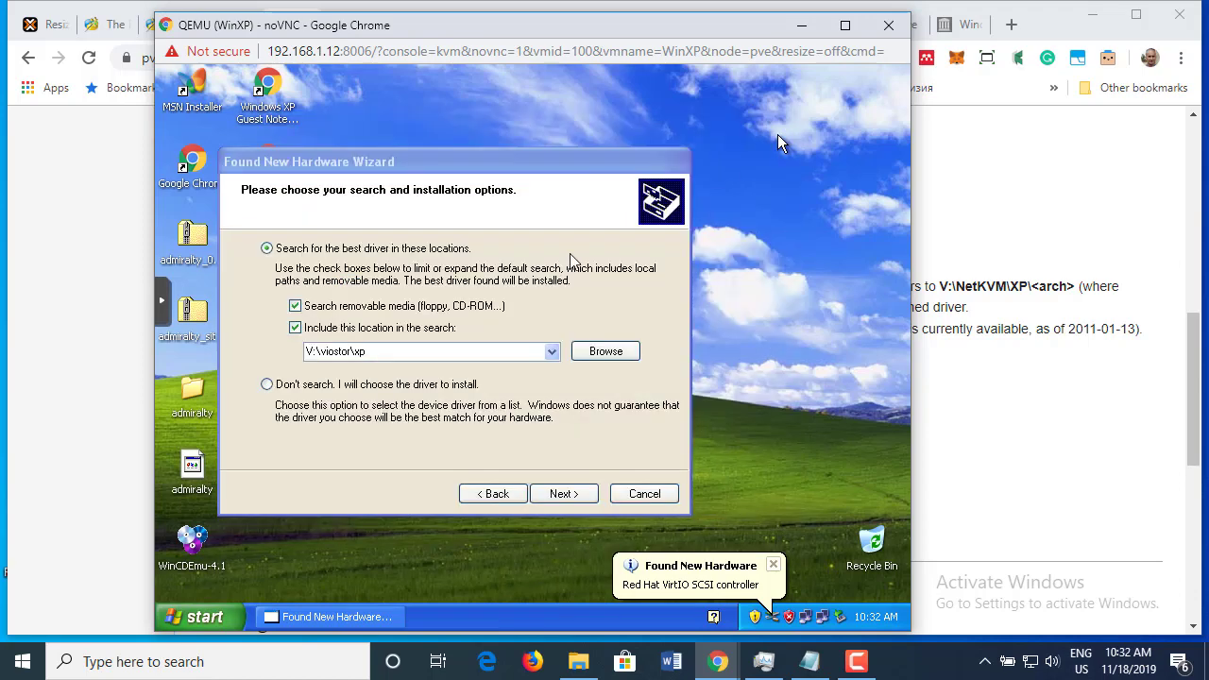
{"action": "double_click", "coordinate": [186, 555]}
{"action": "left_click", "coordinate": [578, 361]}
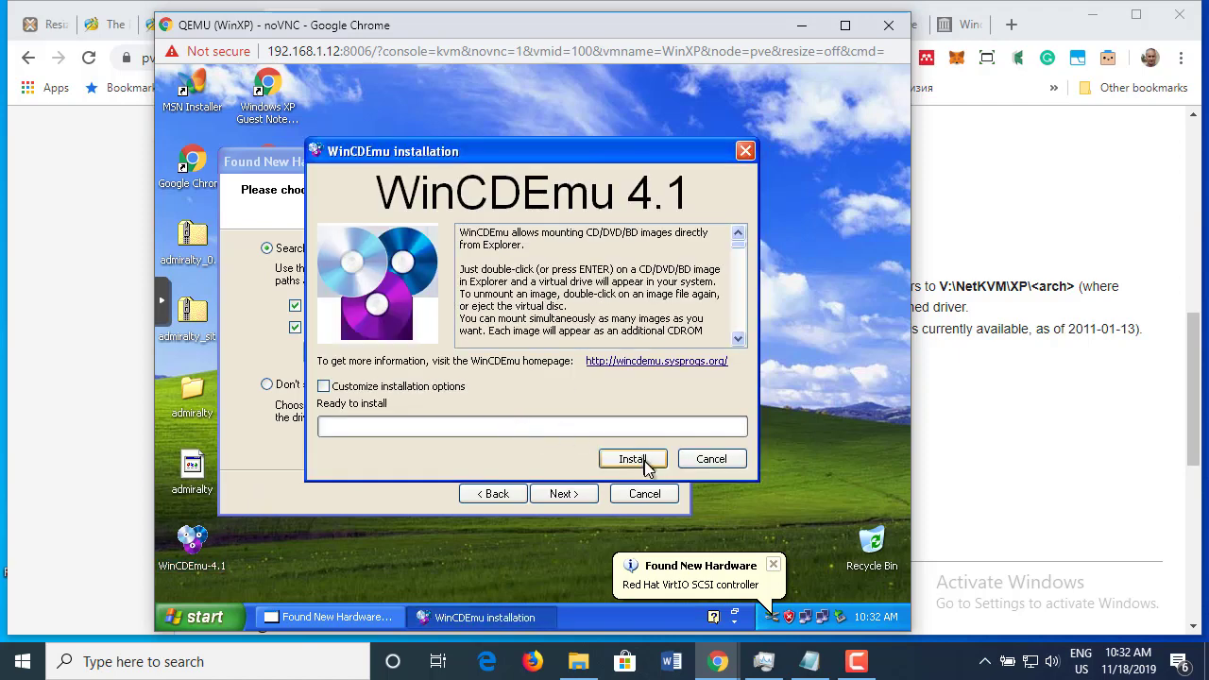
{"action": "left_click", "coordinate": [746, 151]}
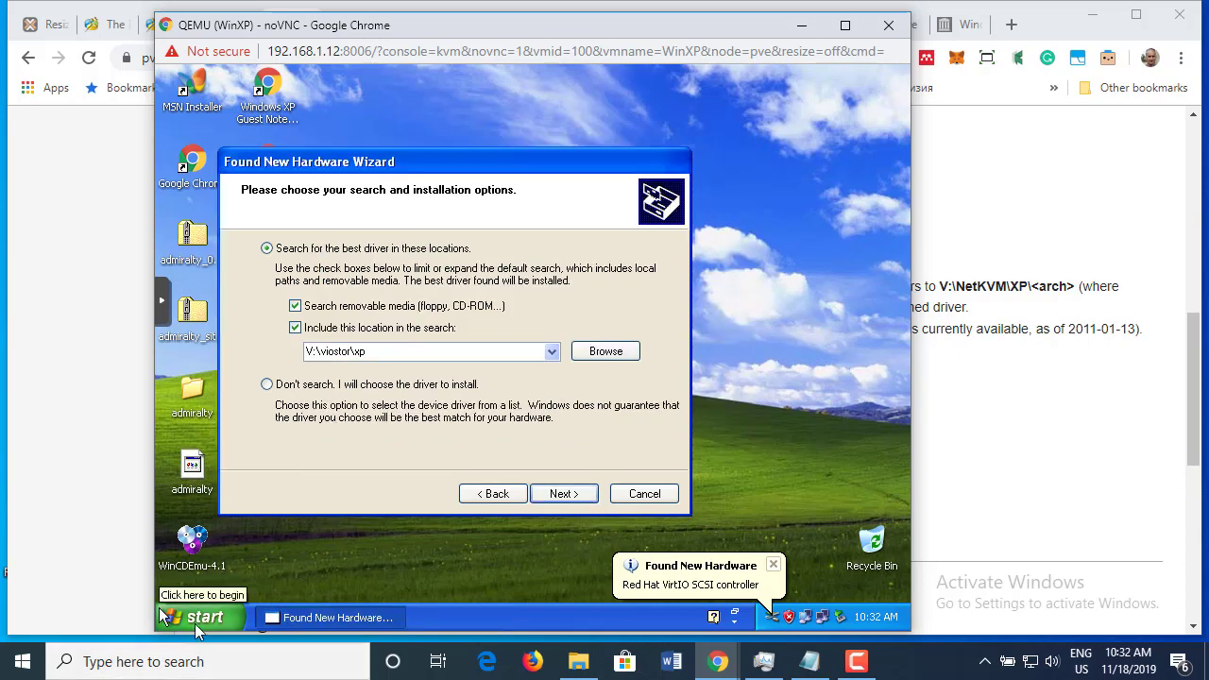
- Review the drive letter policy in the WinCDEmu settings and confirm the dialog
{"action": "left_click", "coordinate": [165, 617]}
{"action": "left_click", "coordinate": [232, 549]}
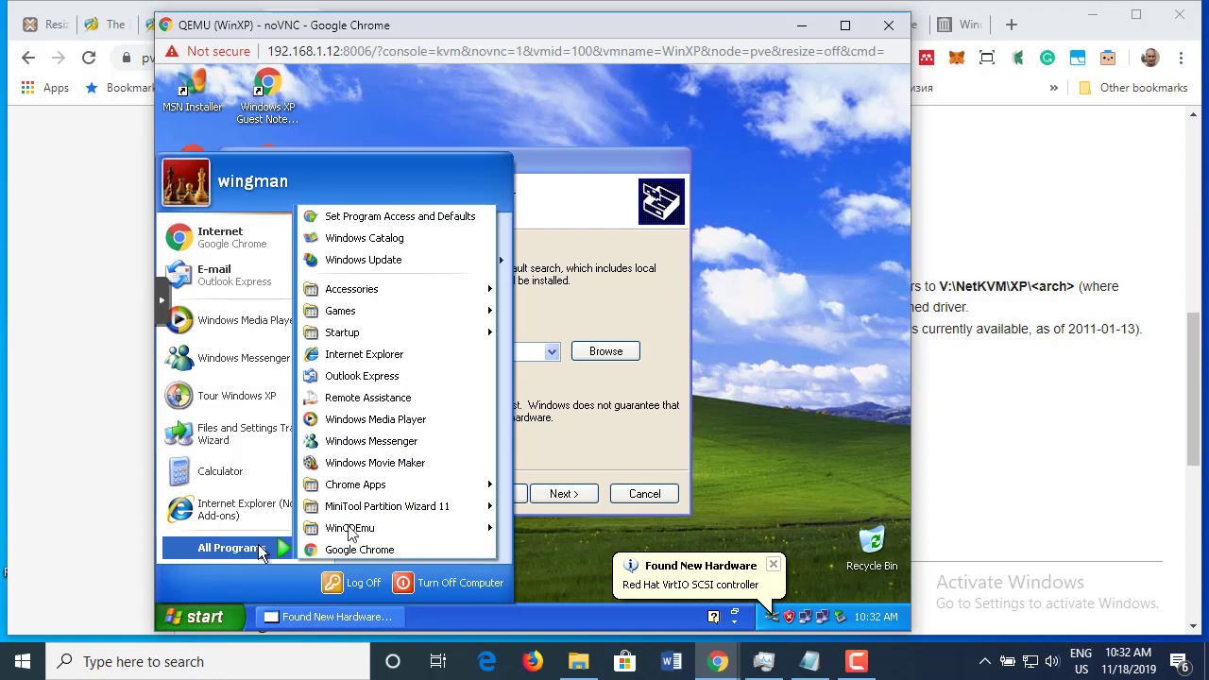
{"action": "mouse_move", "coordinate": [368, 535]}
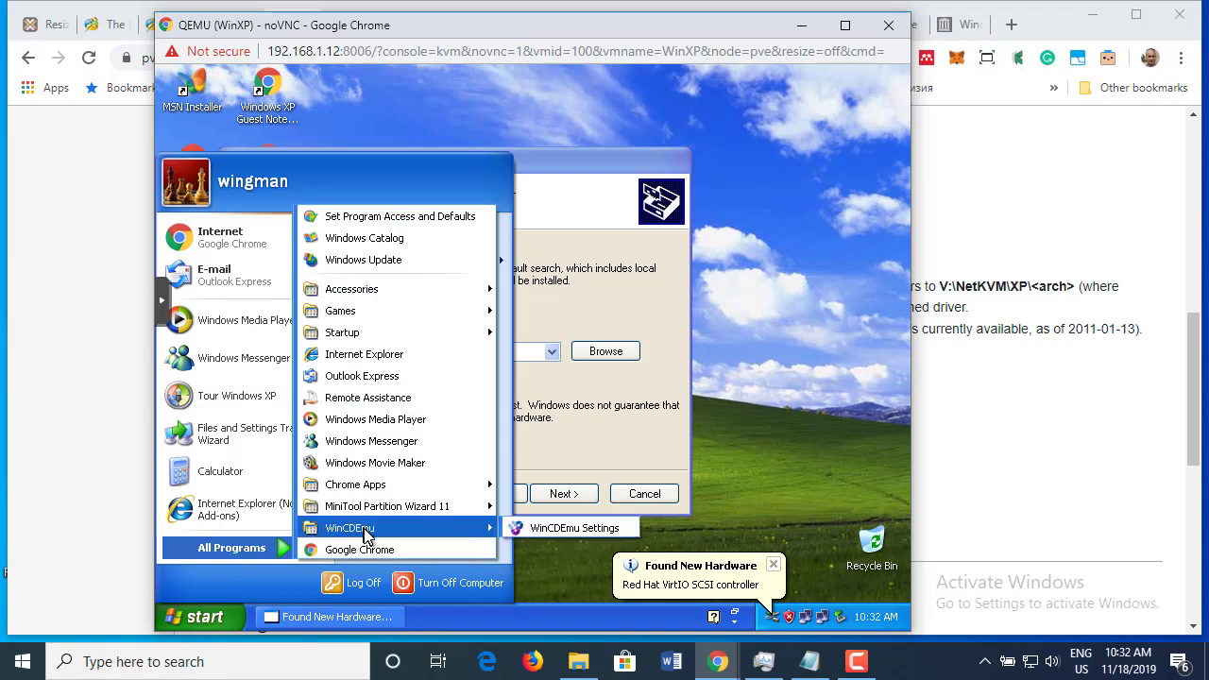
{"action": "left_click", "coordinate": [549, 529]}
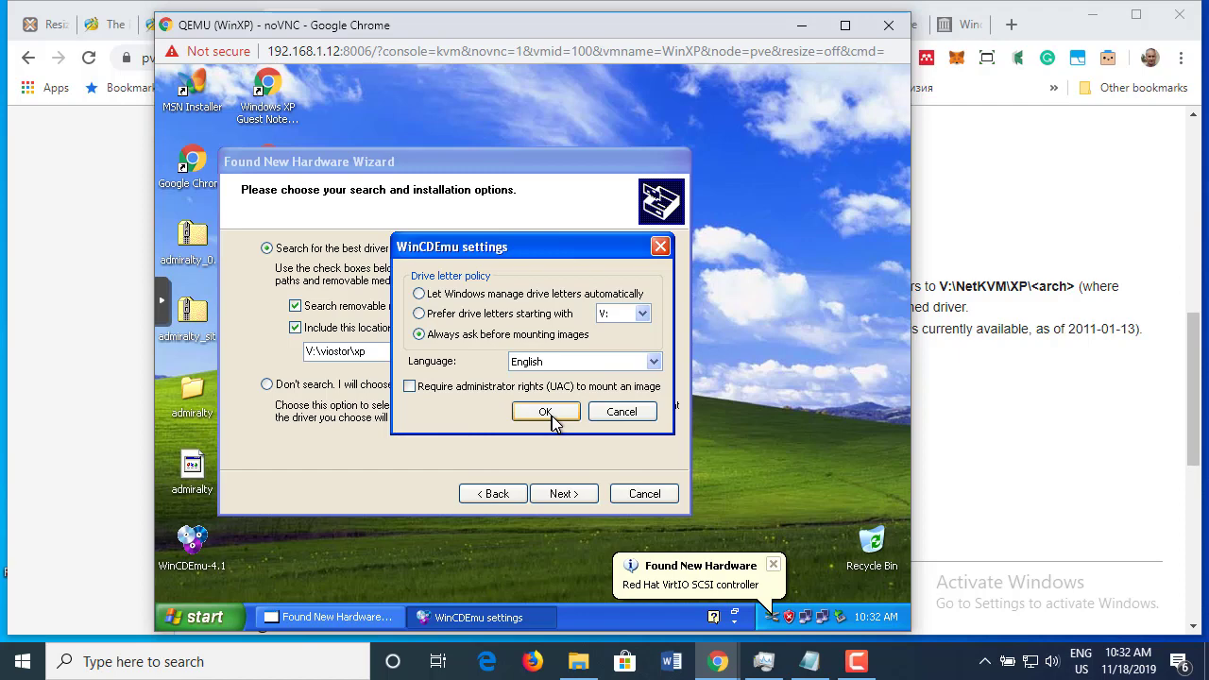
{"action": "left_click", "coordinate": [551, 418]}
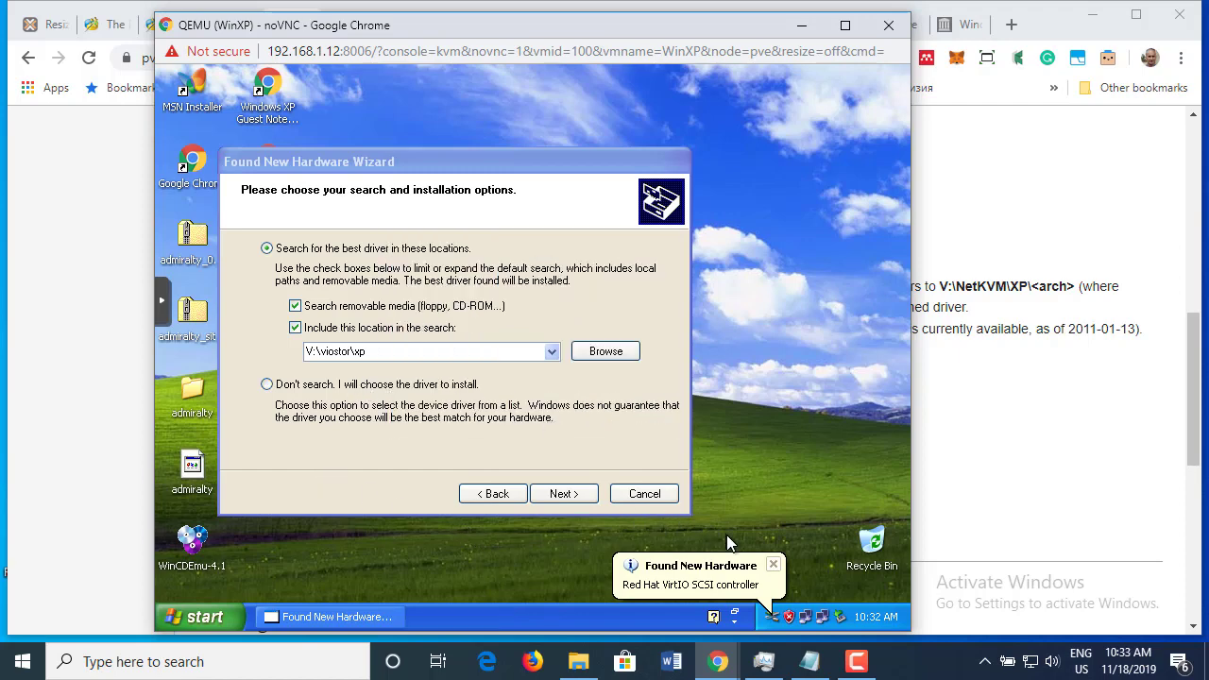
- Open the virtio-win-0.1.173 image from the guest's Downloads folder with WinCDEmu mounter
{"action": "left_click", "coordinate": [204, 618]}
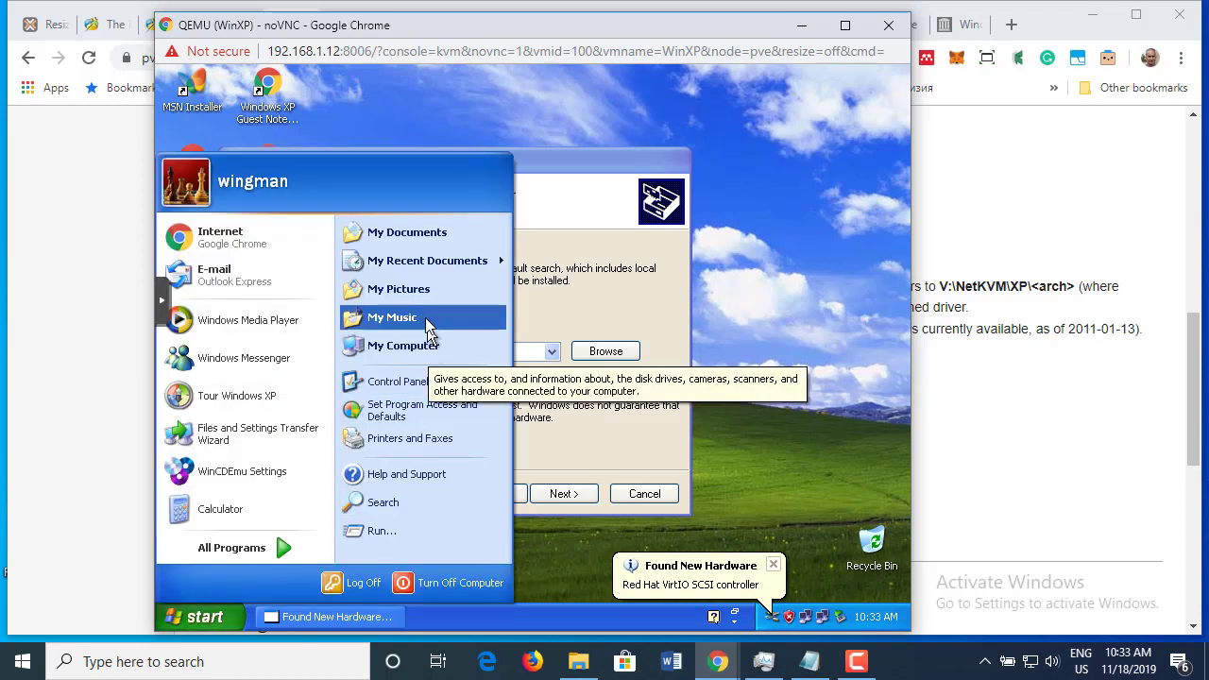
{"action": "left_click", "coordinate": [409, 233]}
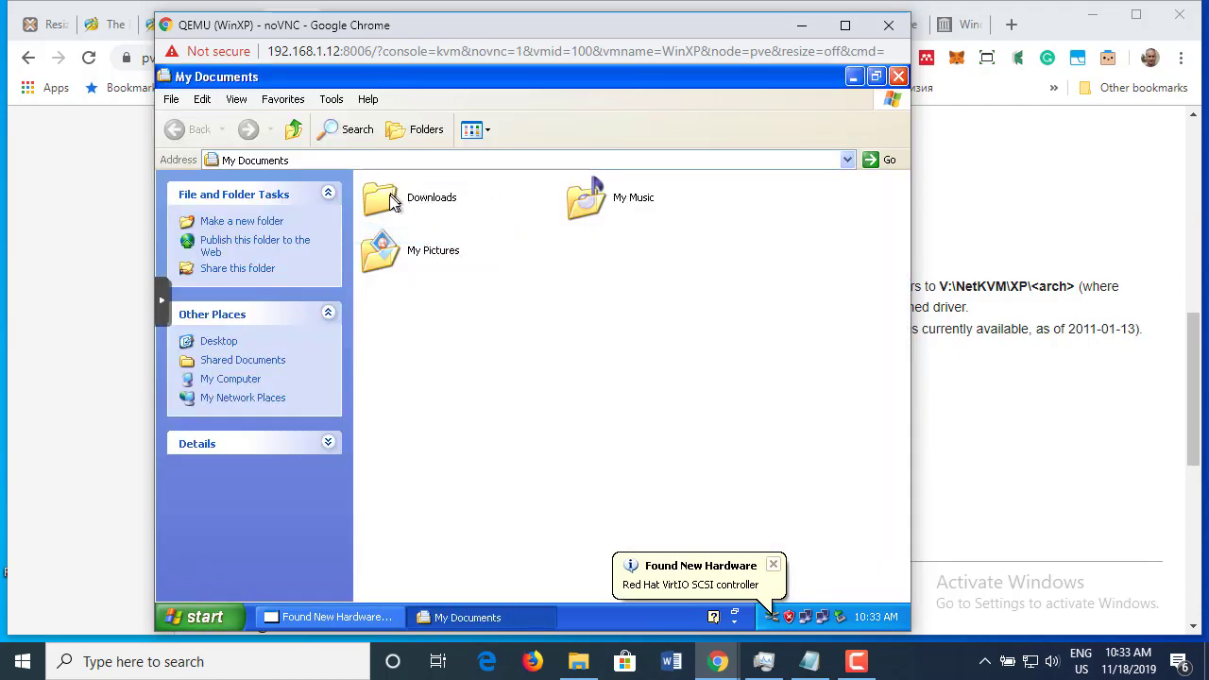
{"action": "double_click", "coordinate": [387, 200]}
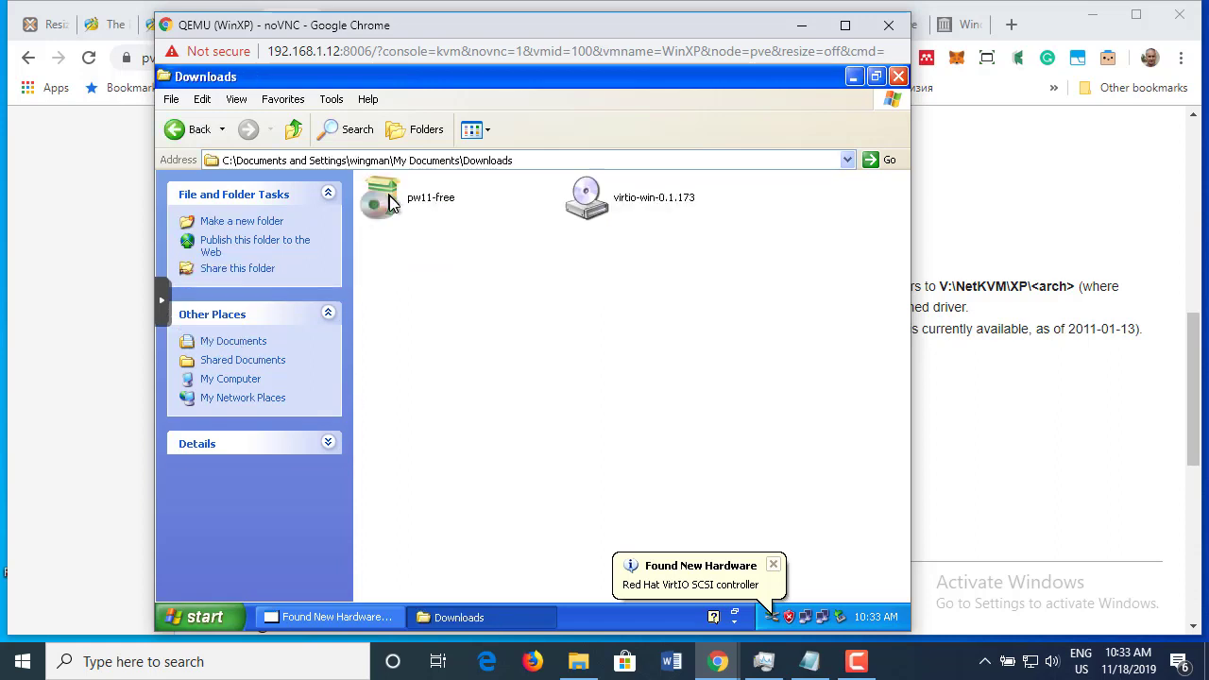
{"action": "right_click", "coordinate": [586, 219]}
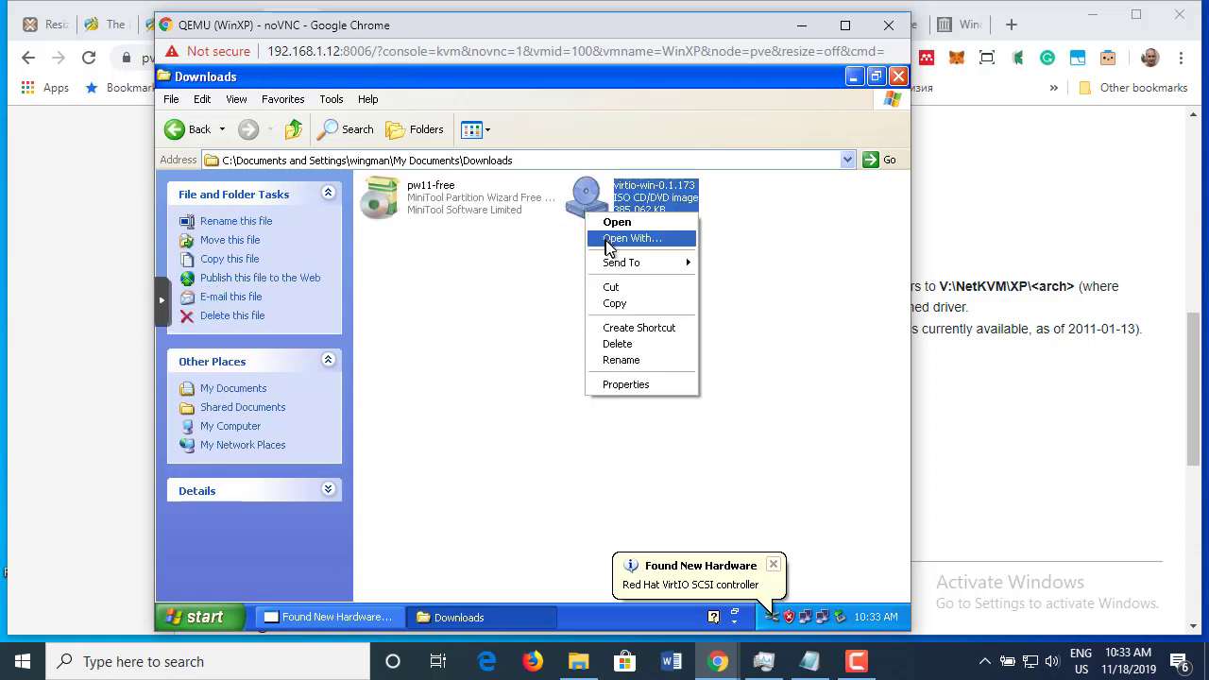
{"action": "left_click", "coordinate": [608, 238]}
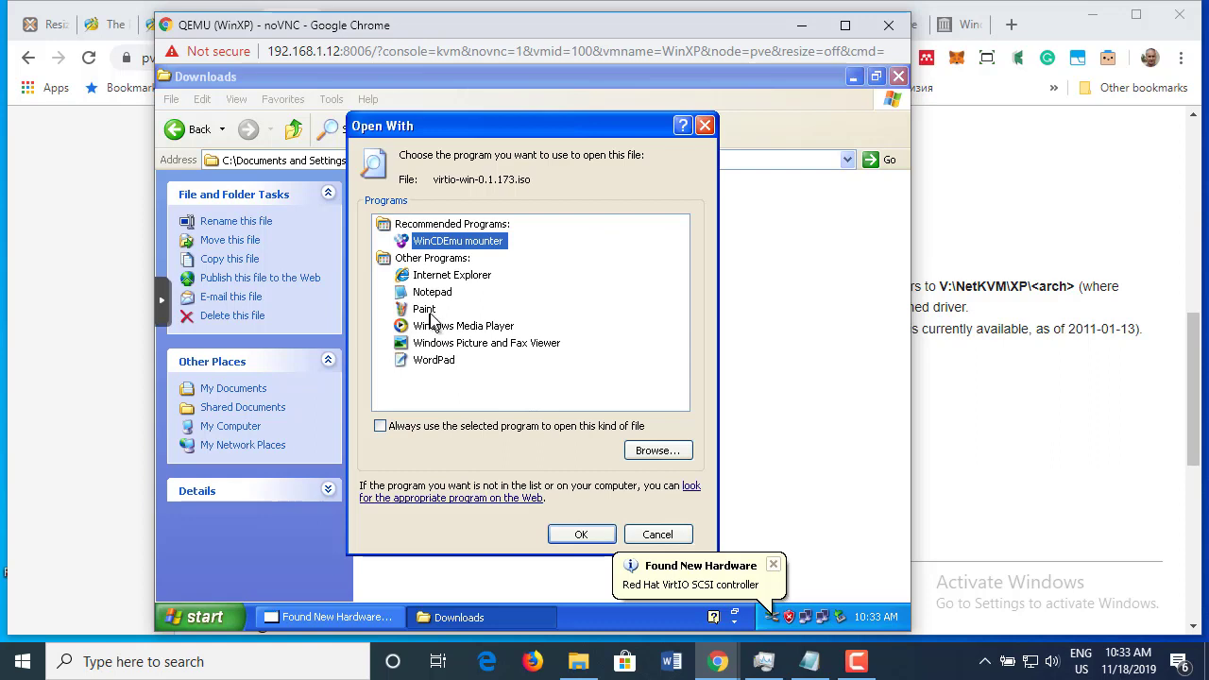
{"action": "left_click", "coordinate": [588, 535]}
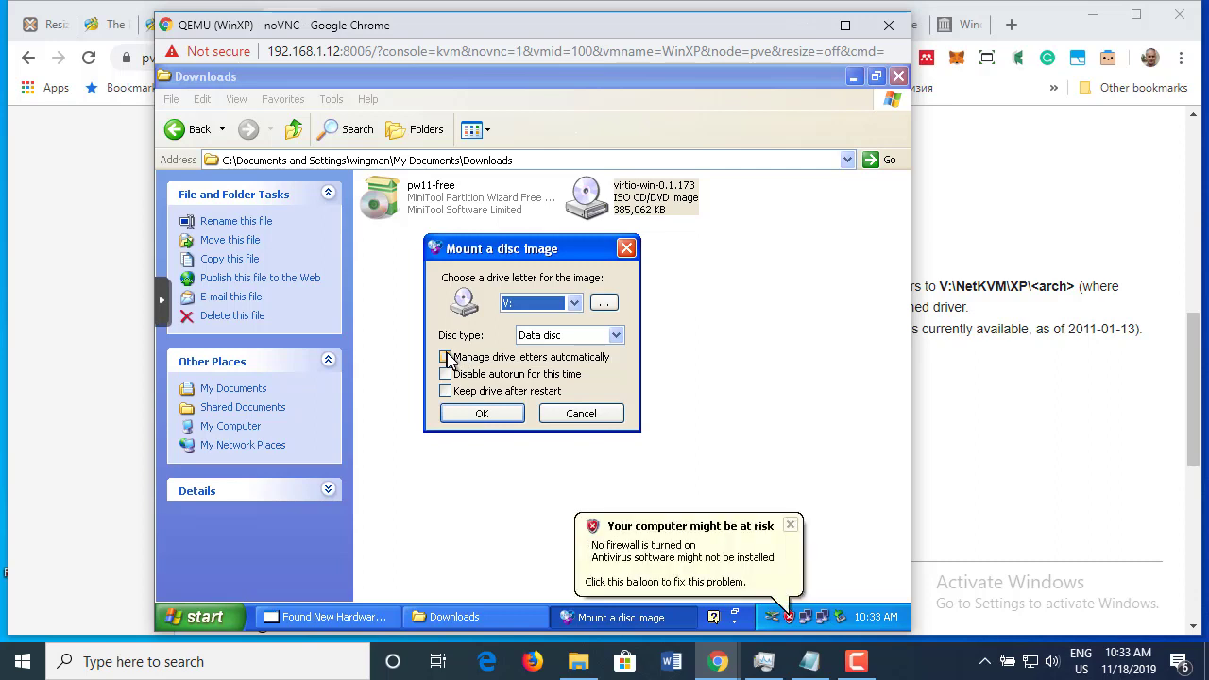
- Mount the image as data disc V: with the drive kept after restart, and return to the Found New Hardware Wizard
{"action": "left_click", "coordinate": [445, 390]}
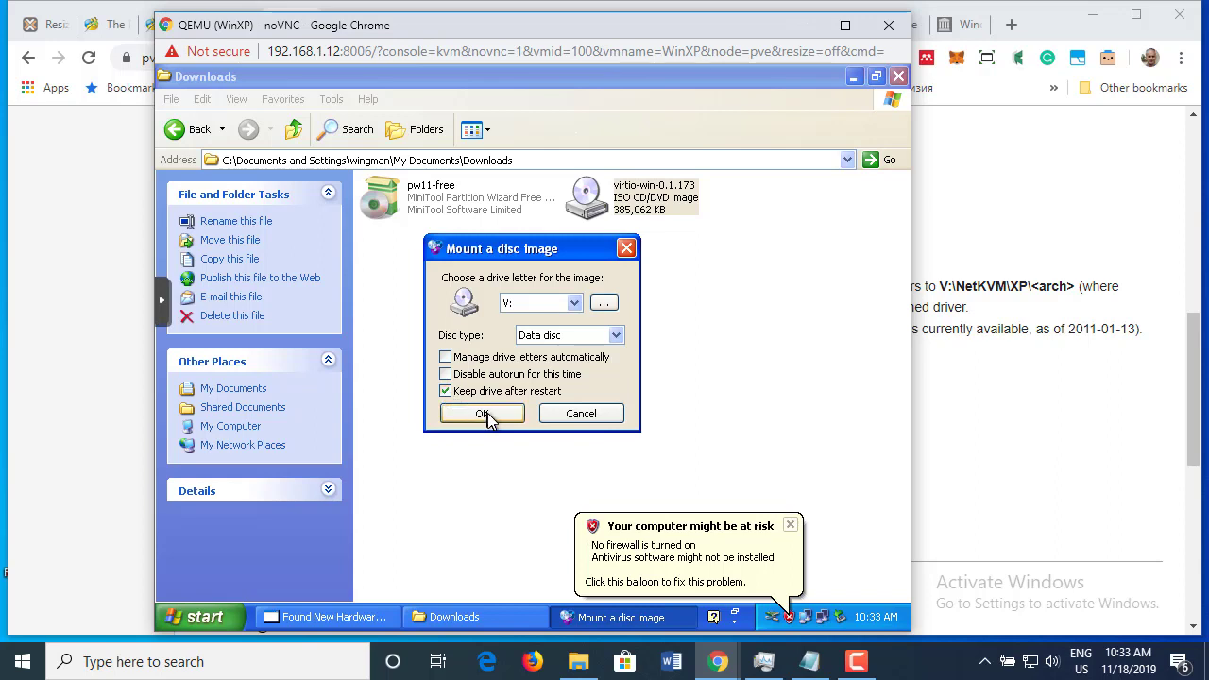
{"action": "left_click", "coordinate": [487, 413]}
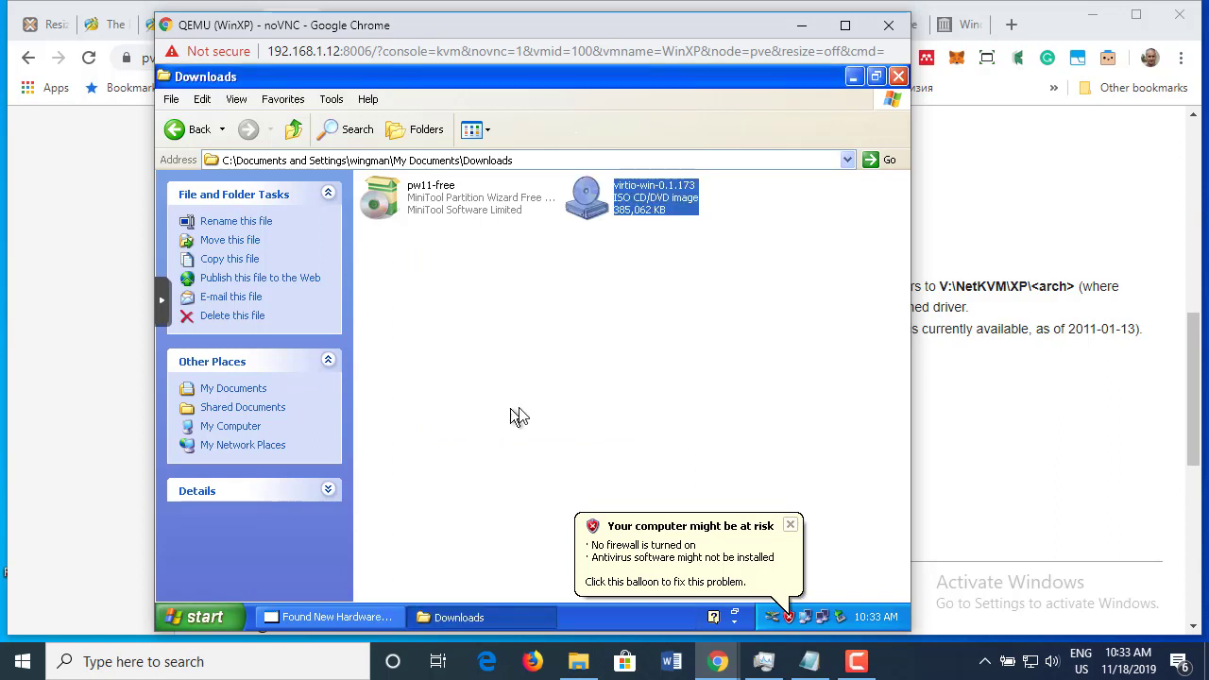
{"action": "left_click", "coordinate": [852, 78]}
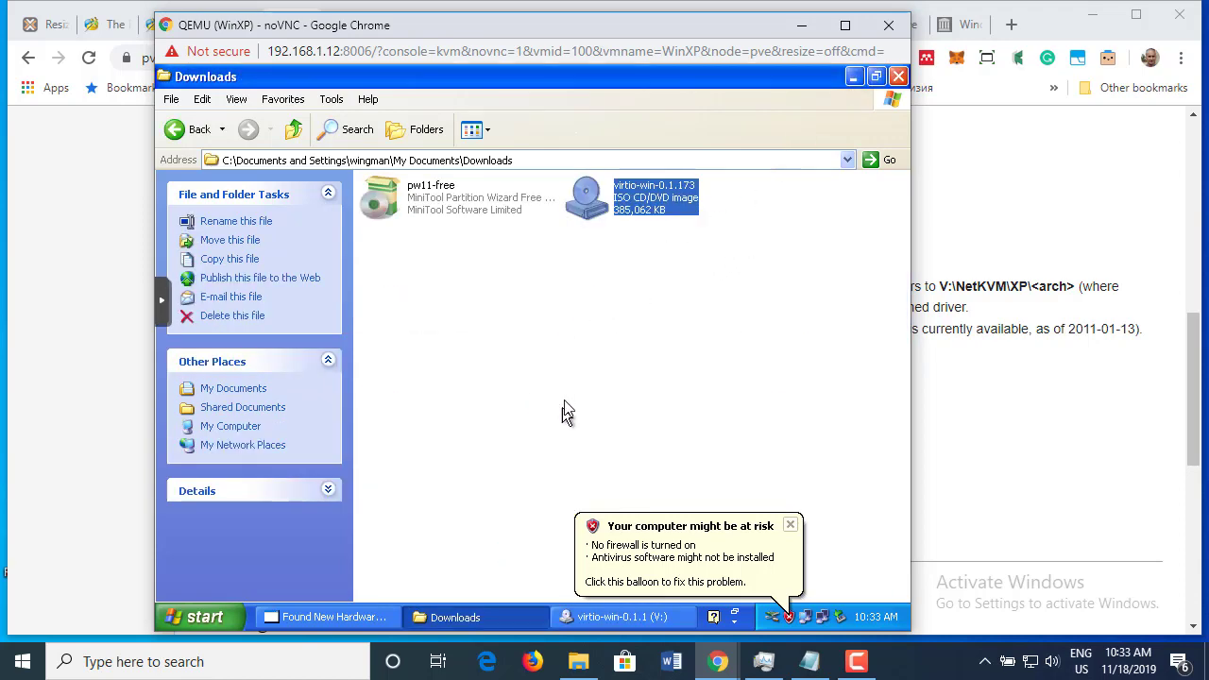
{"action": "left_click", "coordinate": [853, 77]}
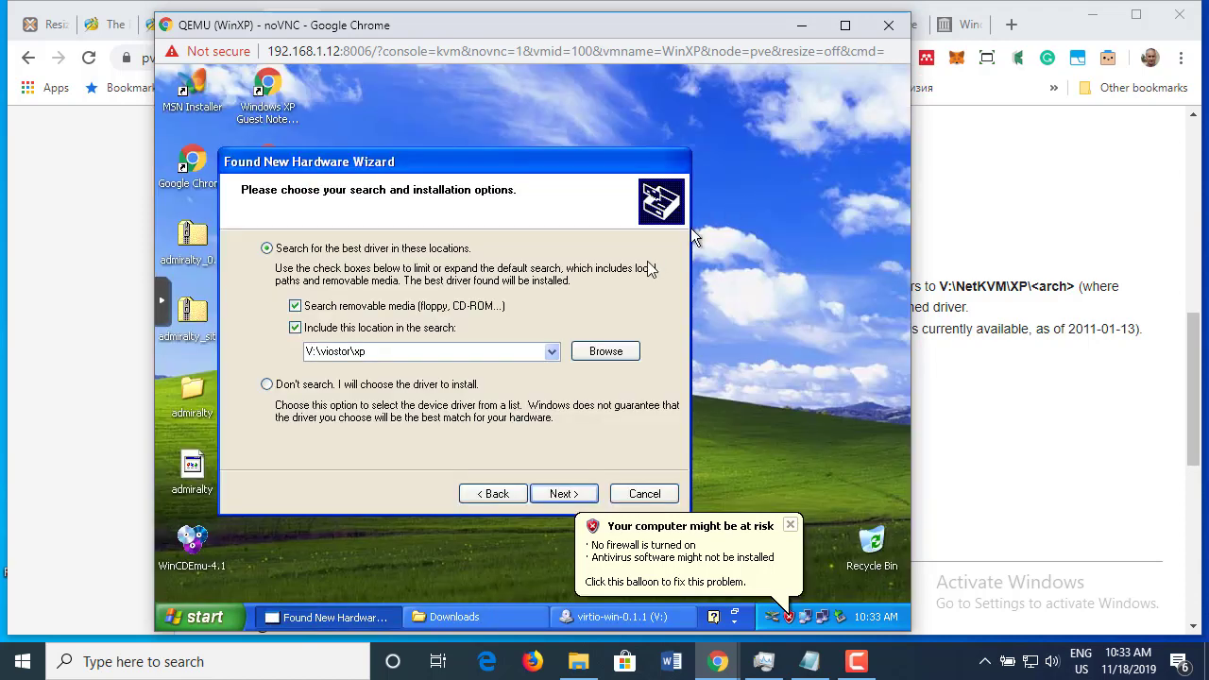
- Point the wizard's driver search to the x86 folder V:\viostor\xp\x86 on the mounted VirtIO disc
{"action": "left_click", "coordinate": [563, 492]}
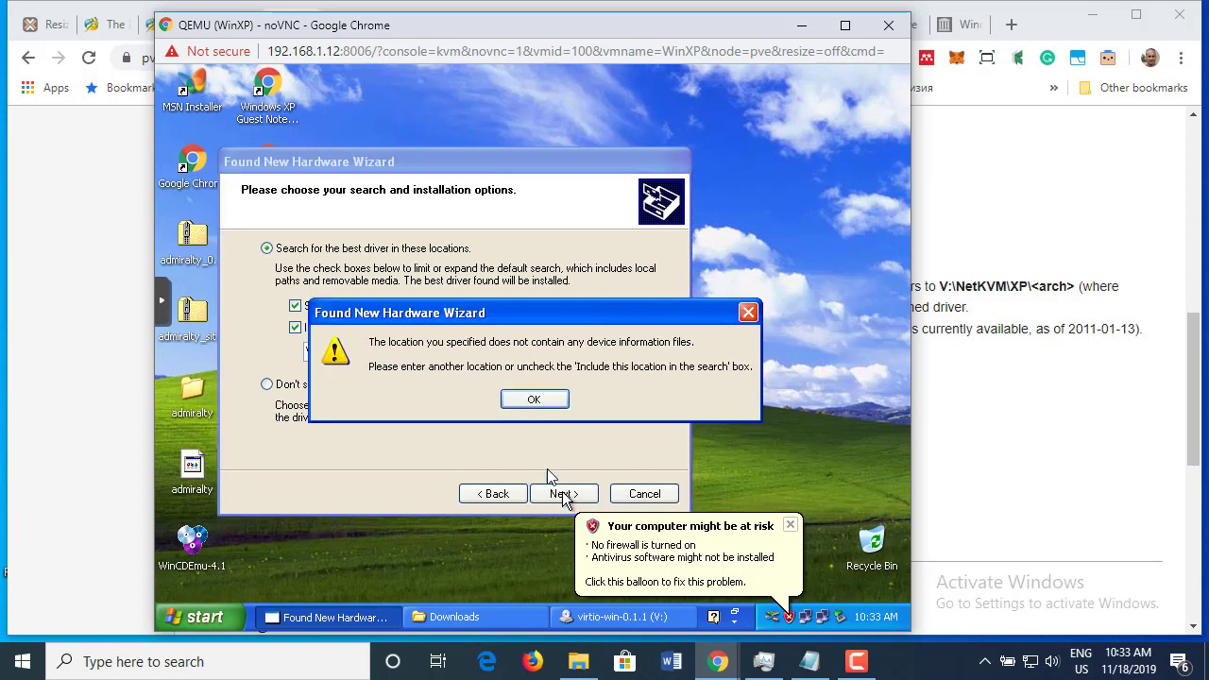
{"action": "left_click", "coordinate": [534, 401]}
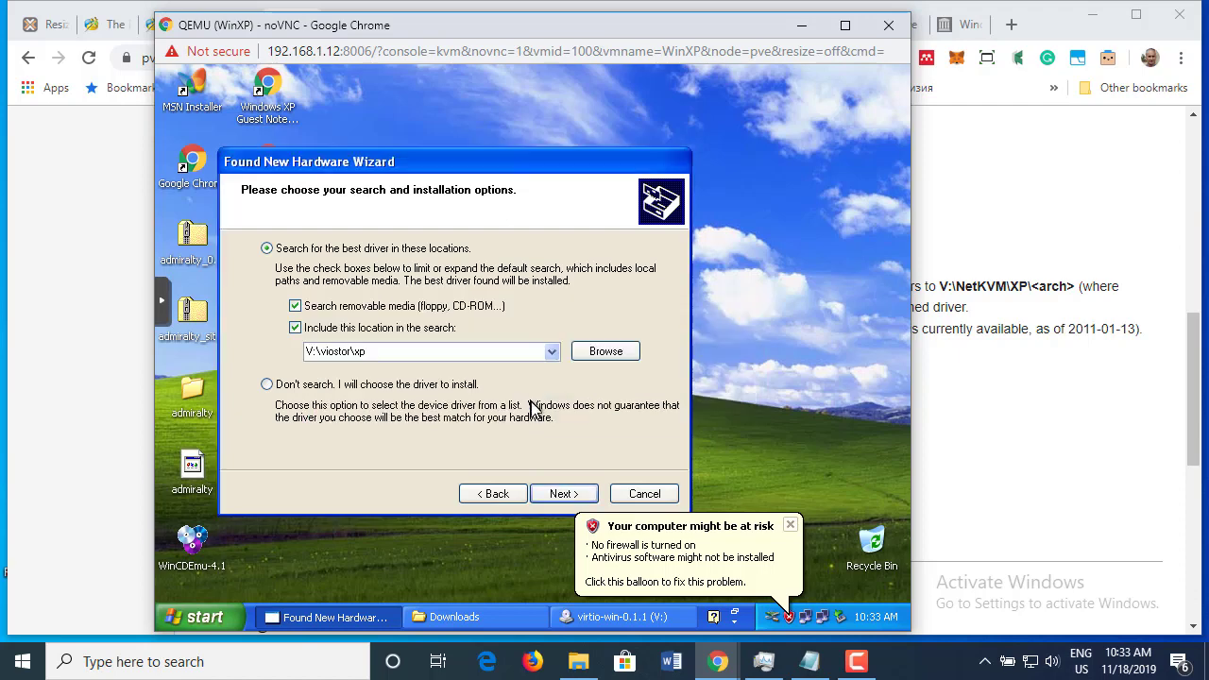
{"action": "left_click", "coordinate": [604, 353]}
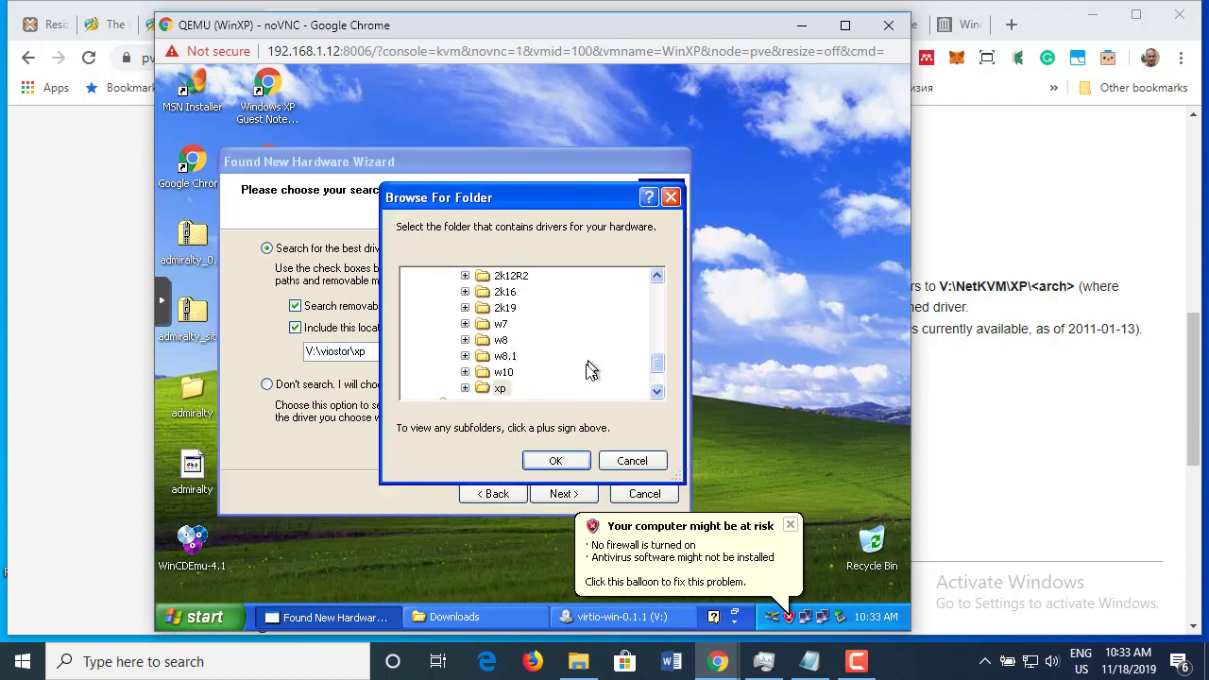
{"action": "double_click", "coordinate": [497, 390]}
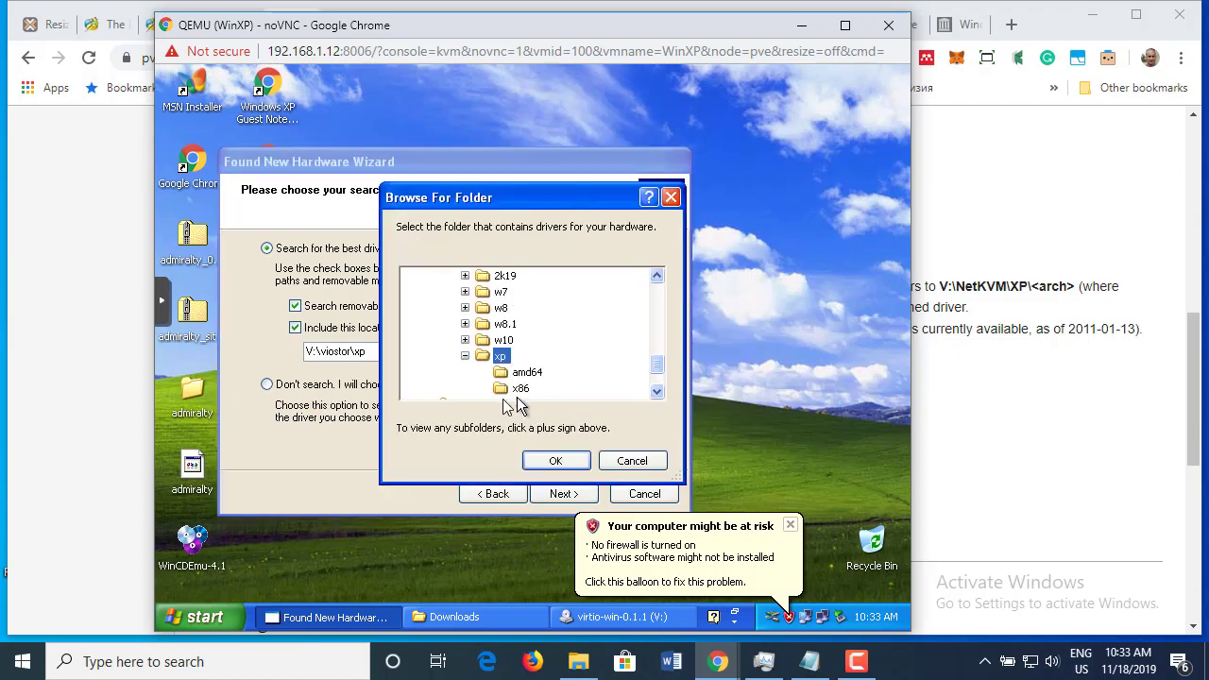
{"action": "left_click", "coordinate": [501, 387]}
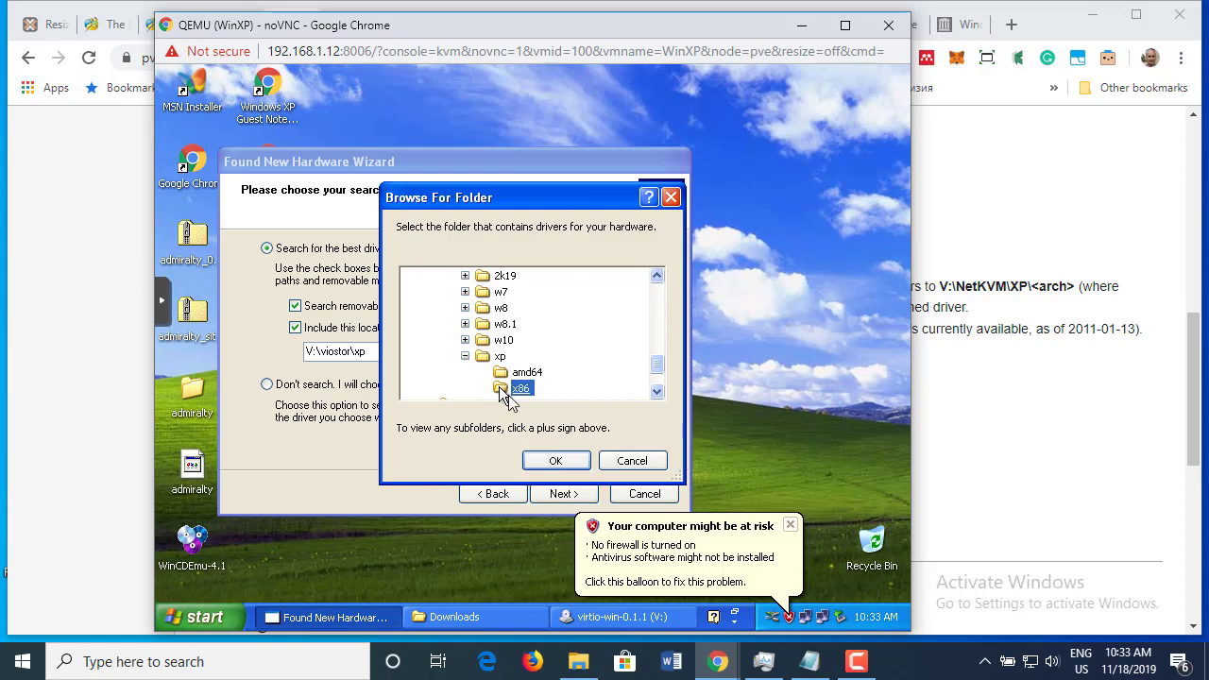
{"action": "left_click", "coordinate": [658, 276]}
{"action": "left_click", "coordinate": [658, 277]}
{"action": "left_click", "coordinate": [658, 276]}
{"action": "left_click", "coordinate": [657, 277]}
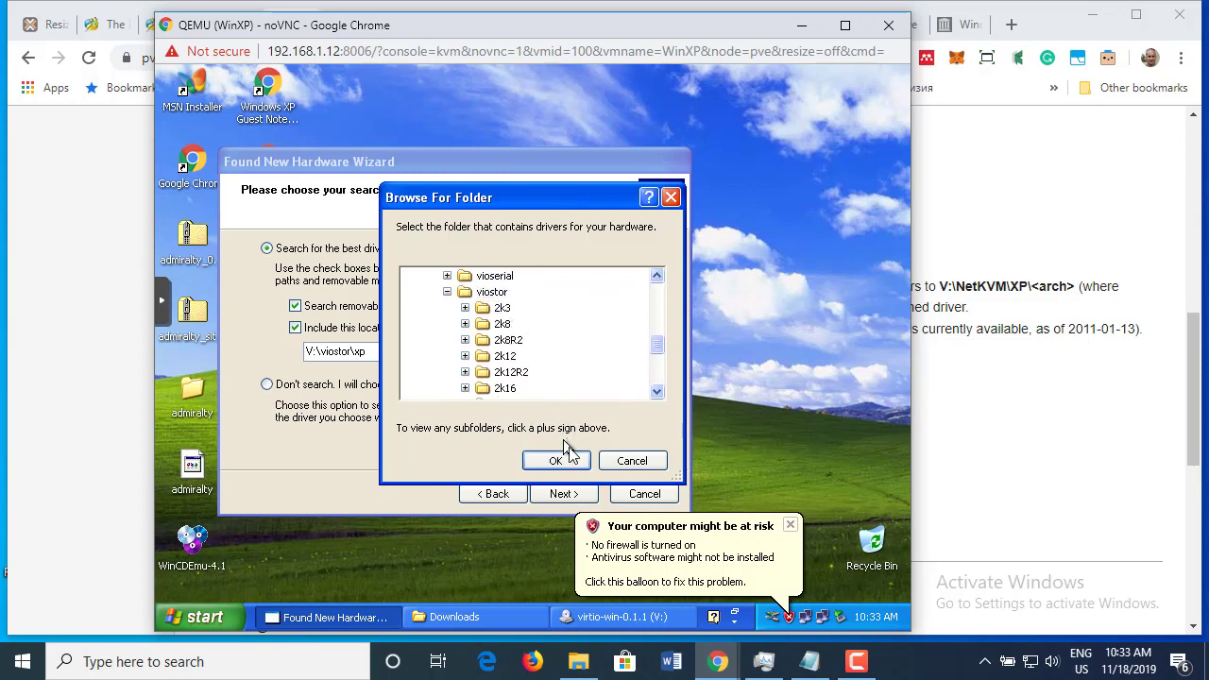
{"action": "left_click", "coordinate": [657, 391]}
{"action": "left_click", "coordinate": [657, 391]}
{"action": "left_click", "coordinate": [657, 391]}
{"action": "left_click", "coordinate": [658, 391]}
{"action": "left_click", "coordinate": [658, 391]}
{"action": "left_click", "coordinate": [658, 391]}
{"action": "left_click", "coordinate": [658, 391]}
{"action": "left_click", "coordinate": [657, 391]}
{"action": "left_click", "coordinate": [658, 391]}
{"action": "left_click", "coordinate": [522, 373]}
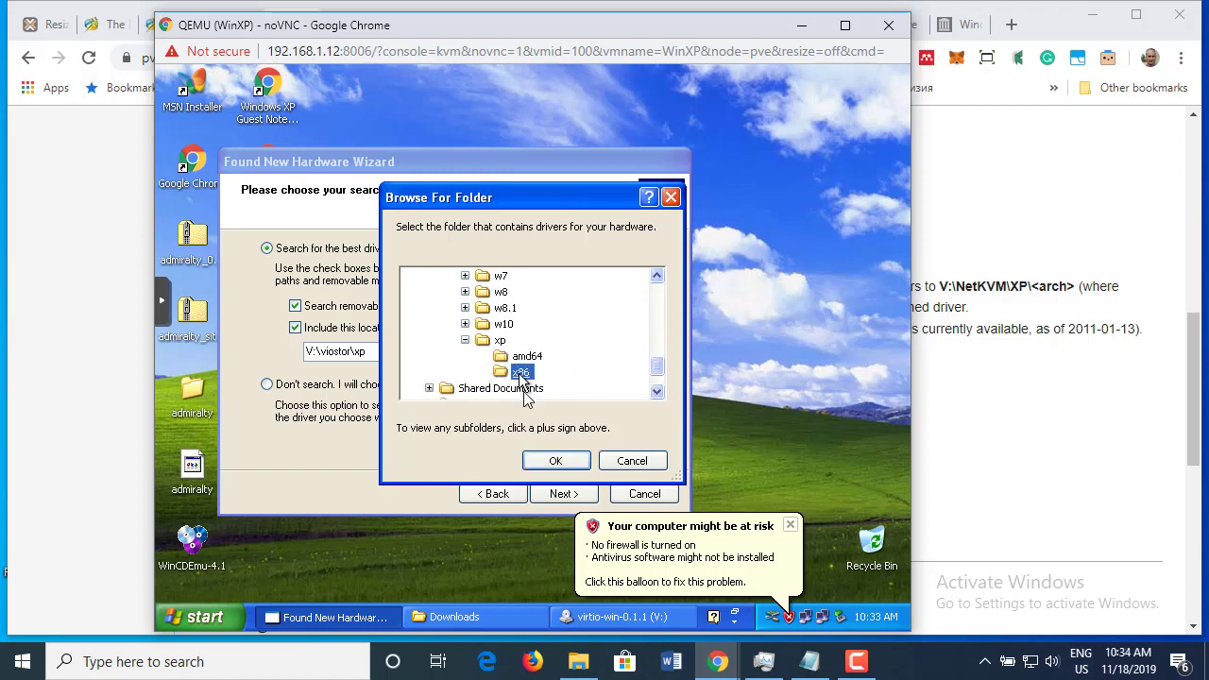
{"action": "left_click", "coordinate": [554, 461]}
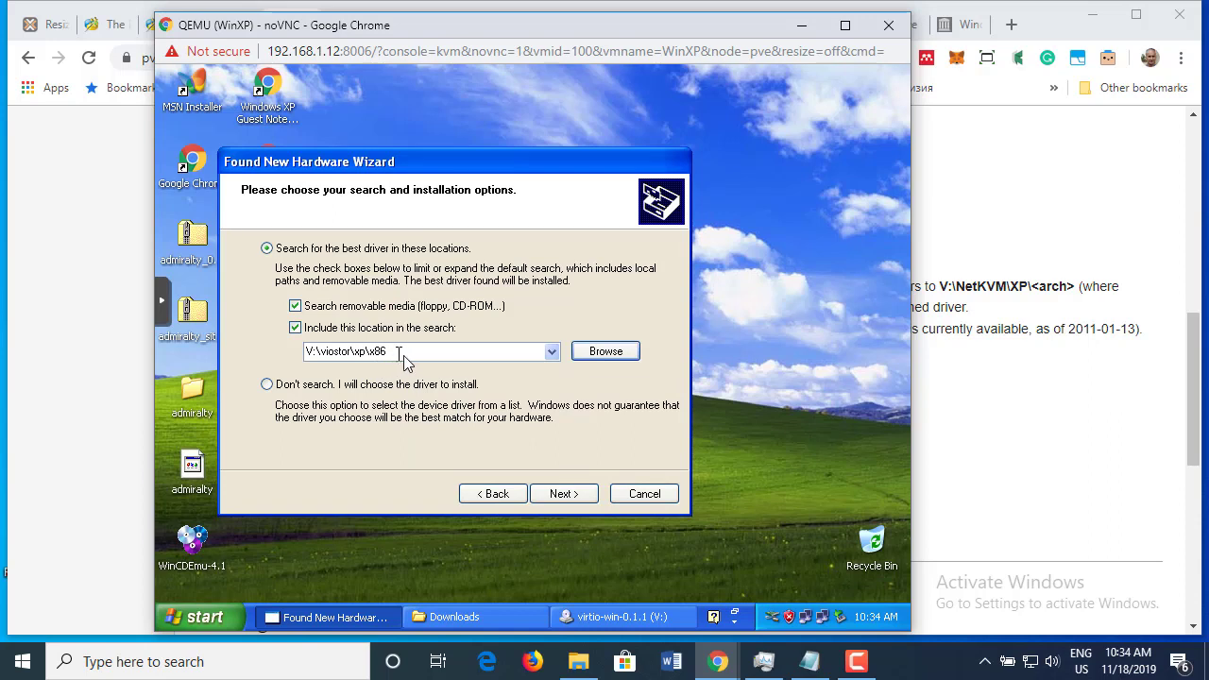
- Install the Red Hat VirtIO SCSI controller driver without Windows Logo certification and restart the guest
{"action": "left_click", "coordinate": [562, 495]}
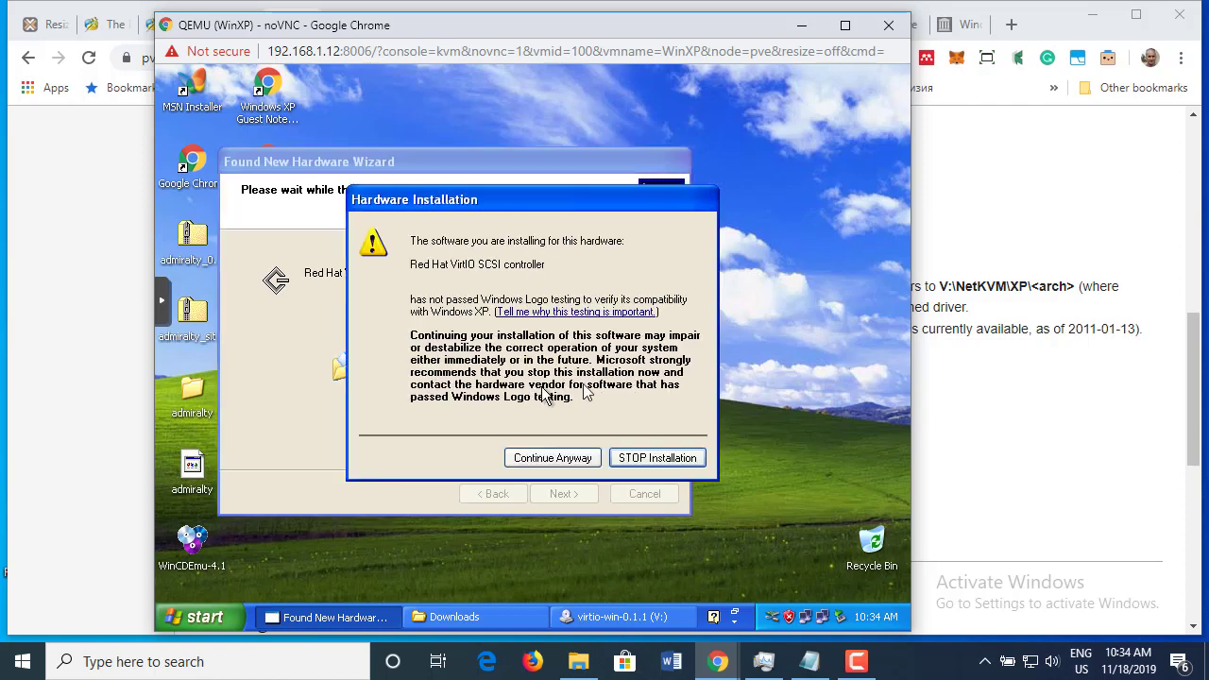
{"action": "left_click", "coordinate": [567, 459]}
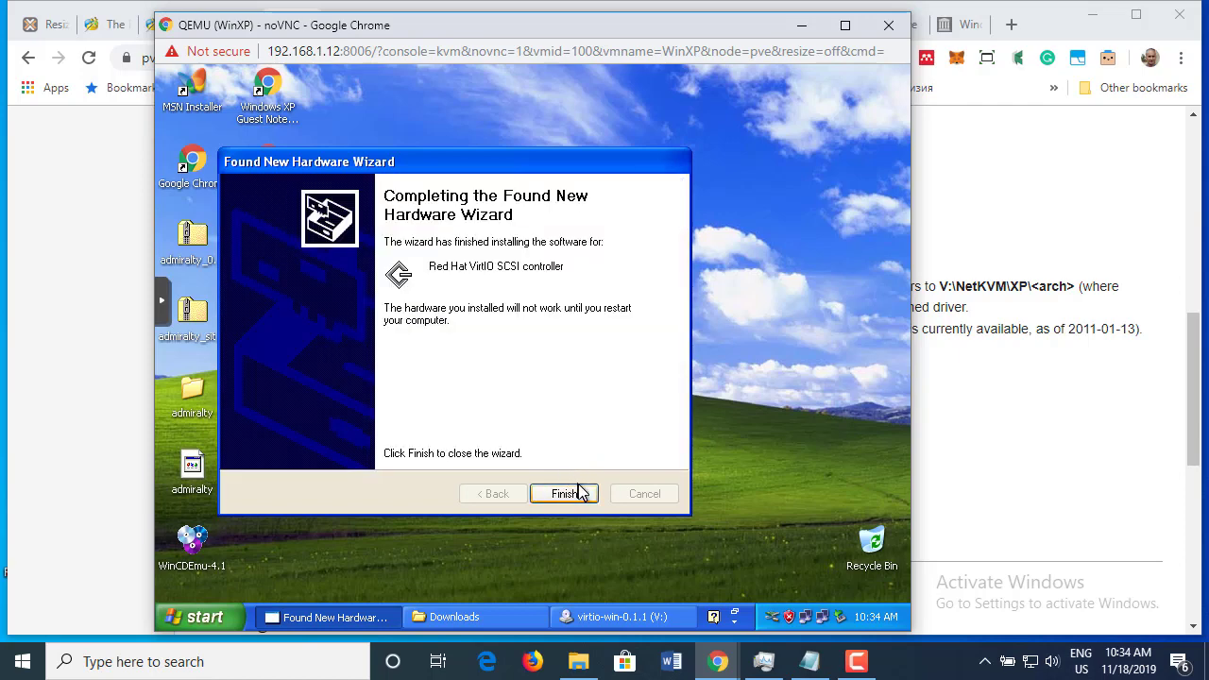
{"action": "left_click", "coordinate": [577, 493]}
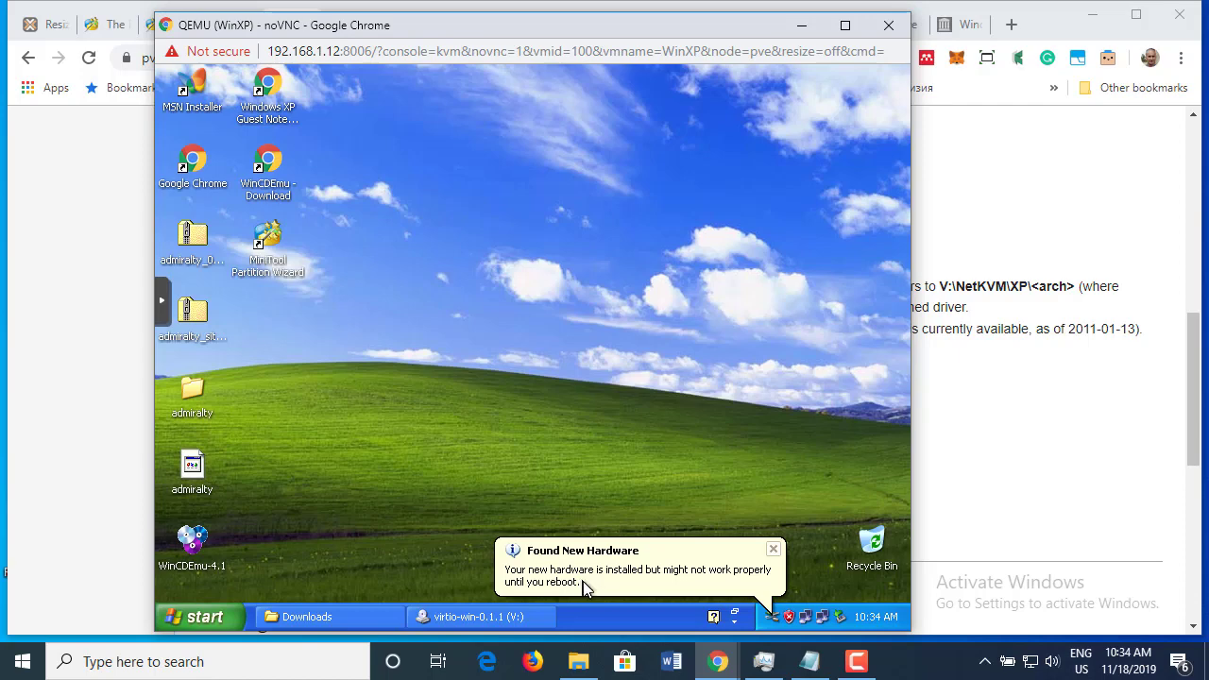
{"action": "left_click", "coordinate": [774, 550]}
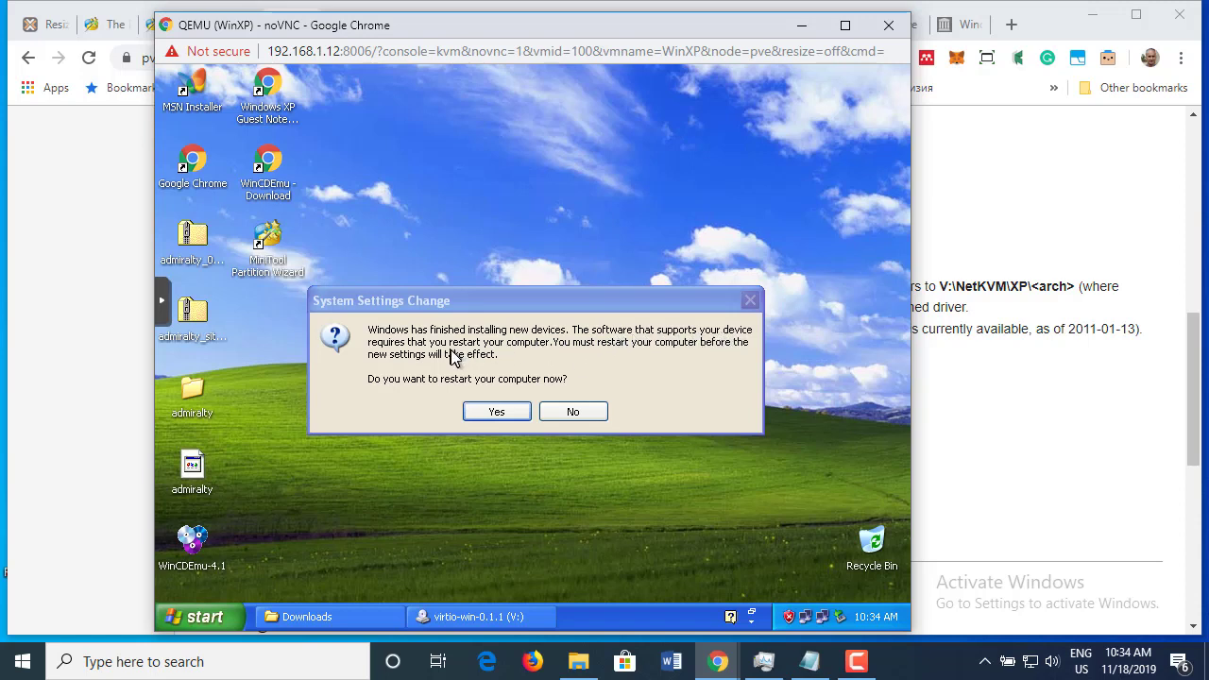
{"action": "left_click", "coordinate": [505, 413]}
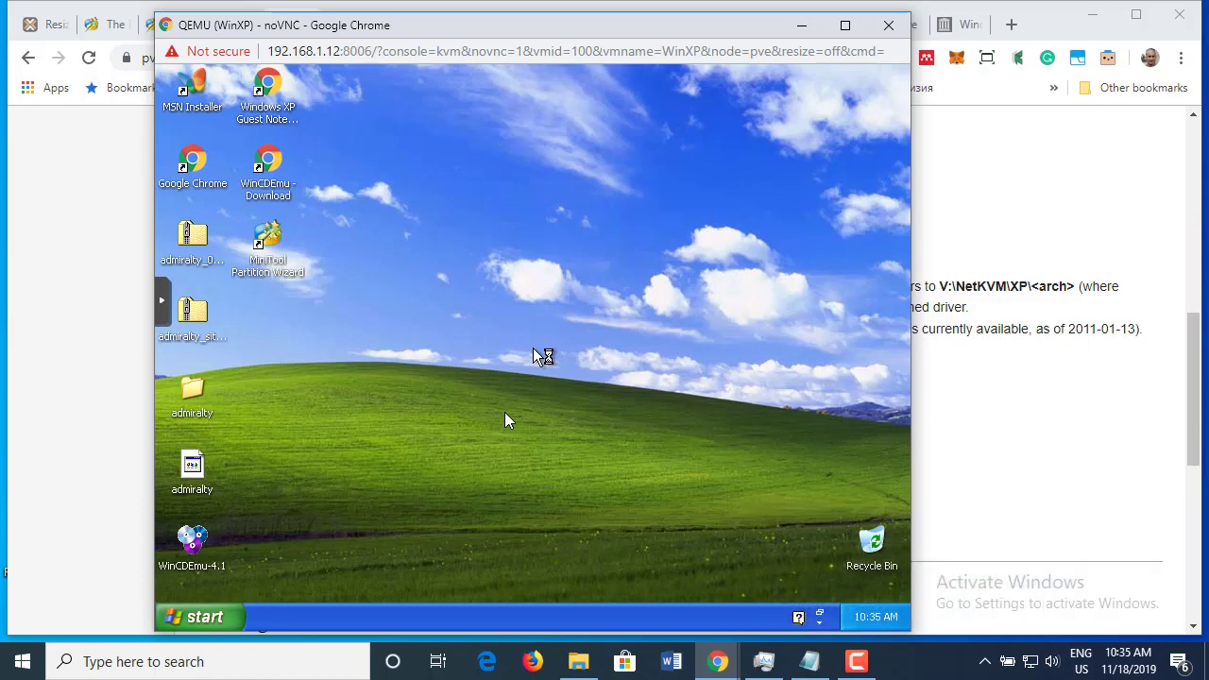
- Check the file system, used space and capacity of Local Disk (C:) in its properties and close My Computer
{"action": "left_click", "coordinate": [220, 616]}
{"action": "left_click", "coordinate": [403, 345]}
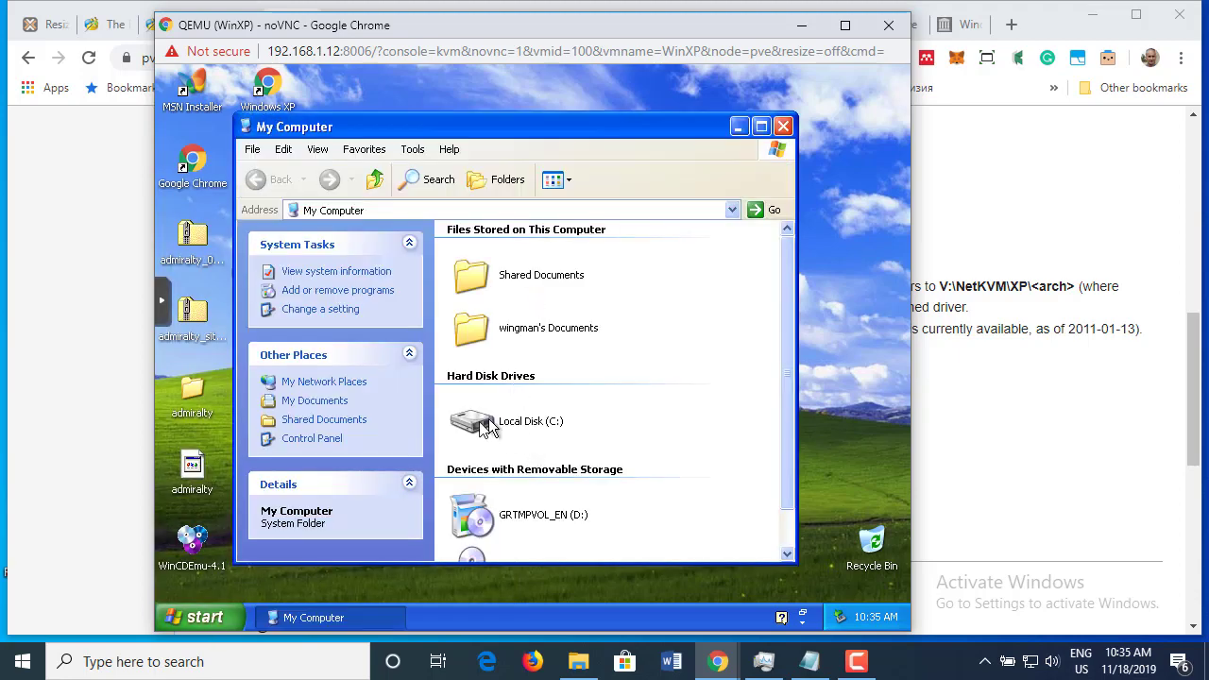
{"action": "left_click", "coordinate": [506, 423]}
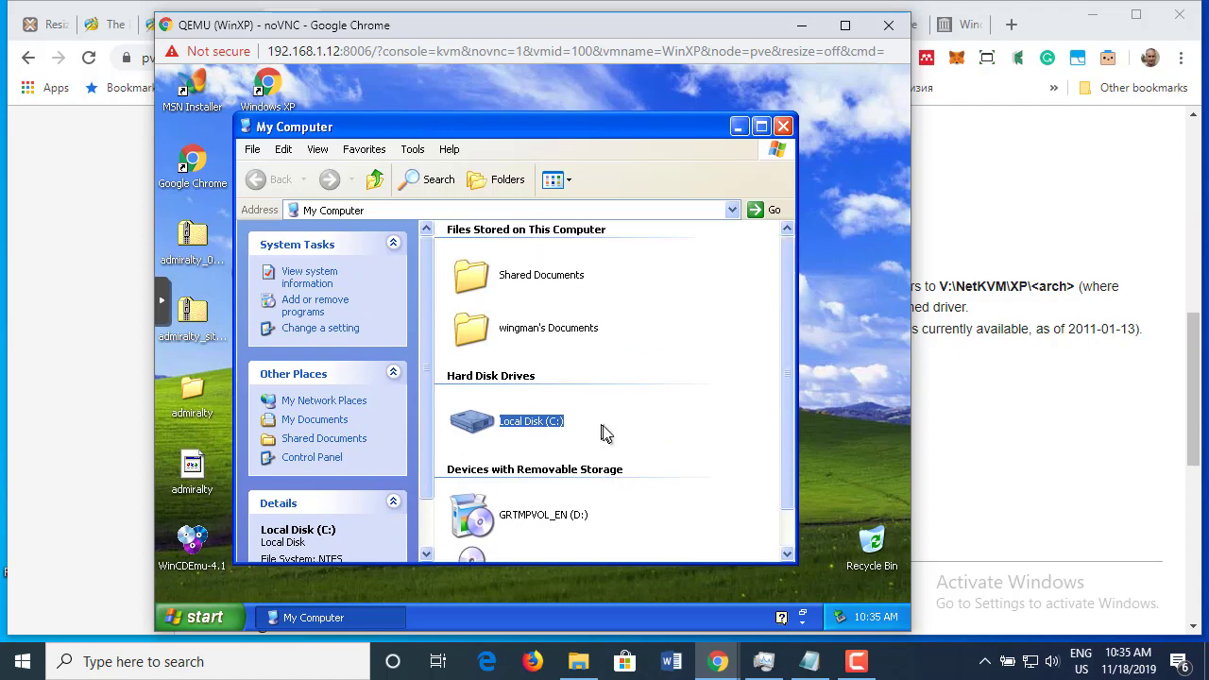
{"action": "right_click", "coordinate": [477, 427]}
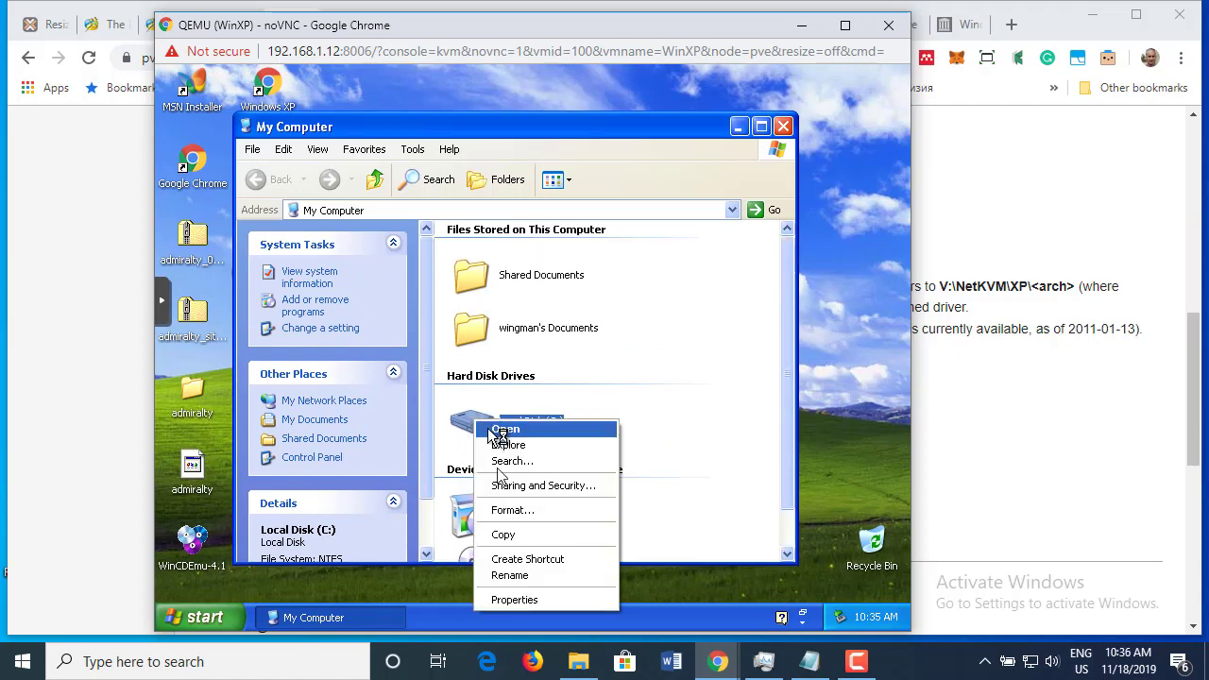
{"action": "left_click", "coordinate": [536, 601]}
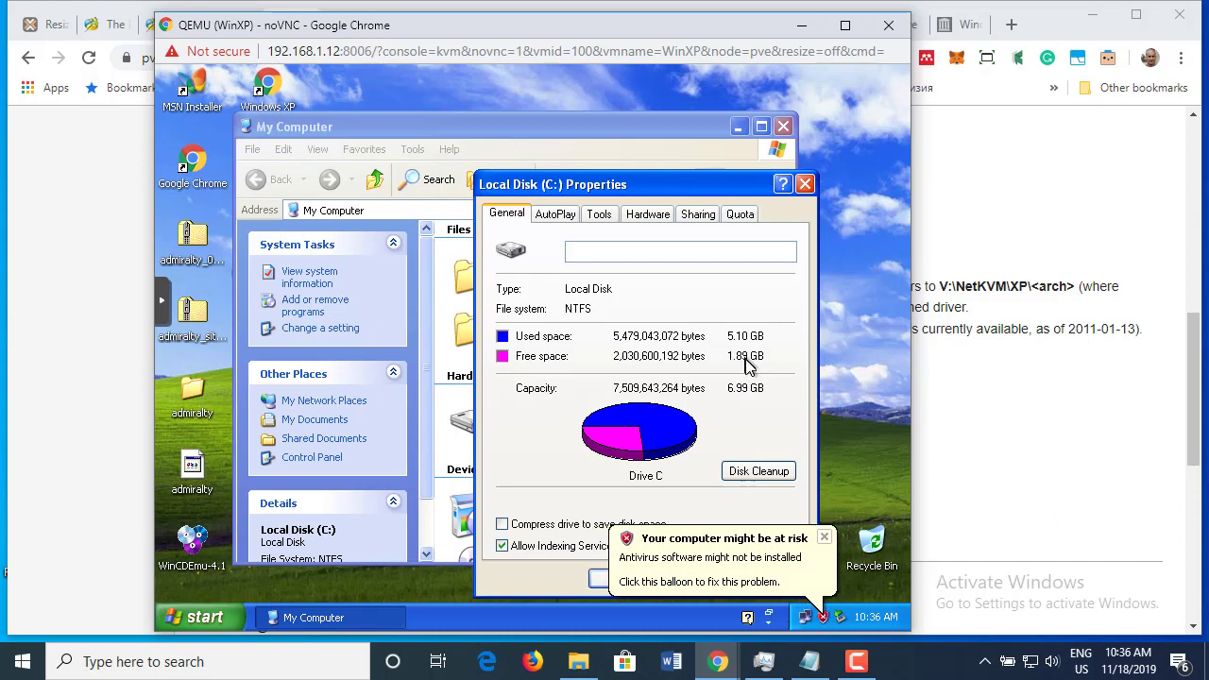
{"action": "left_click", "coordinate": [824, 538]}
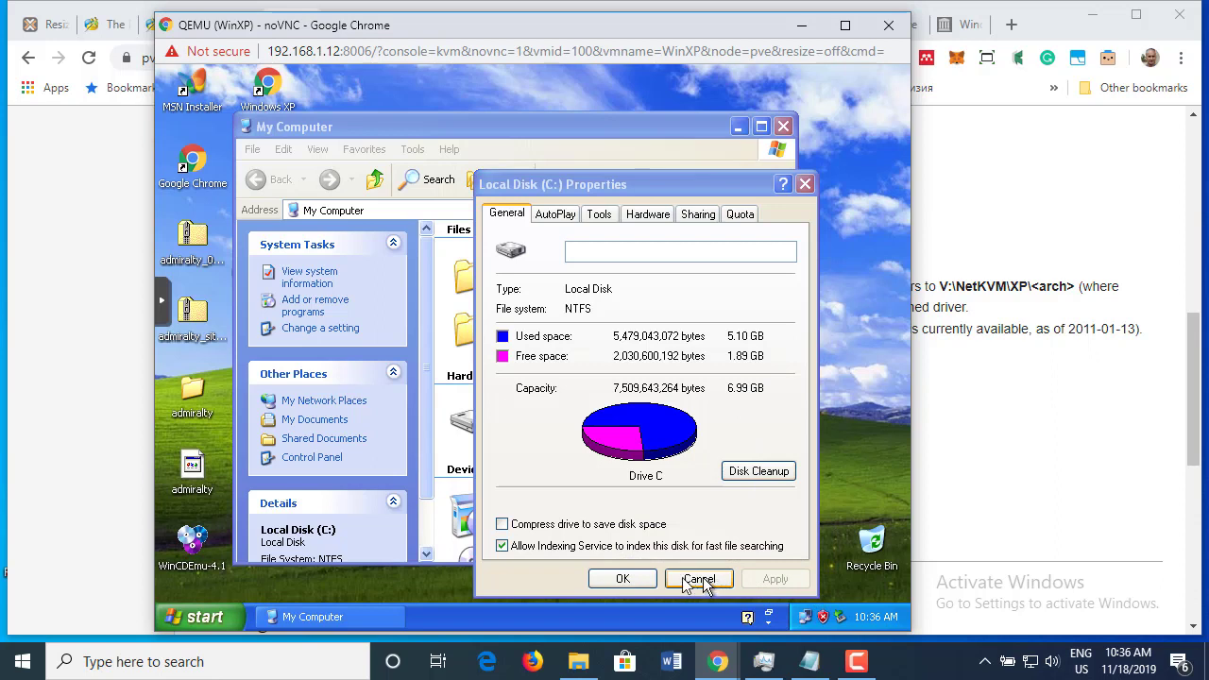
{"action": "left_click", "coordinate": [638, 582]}
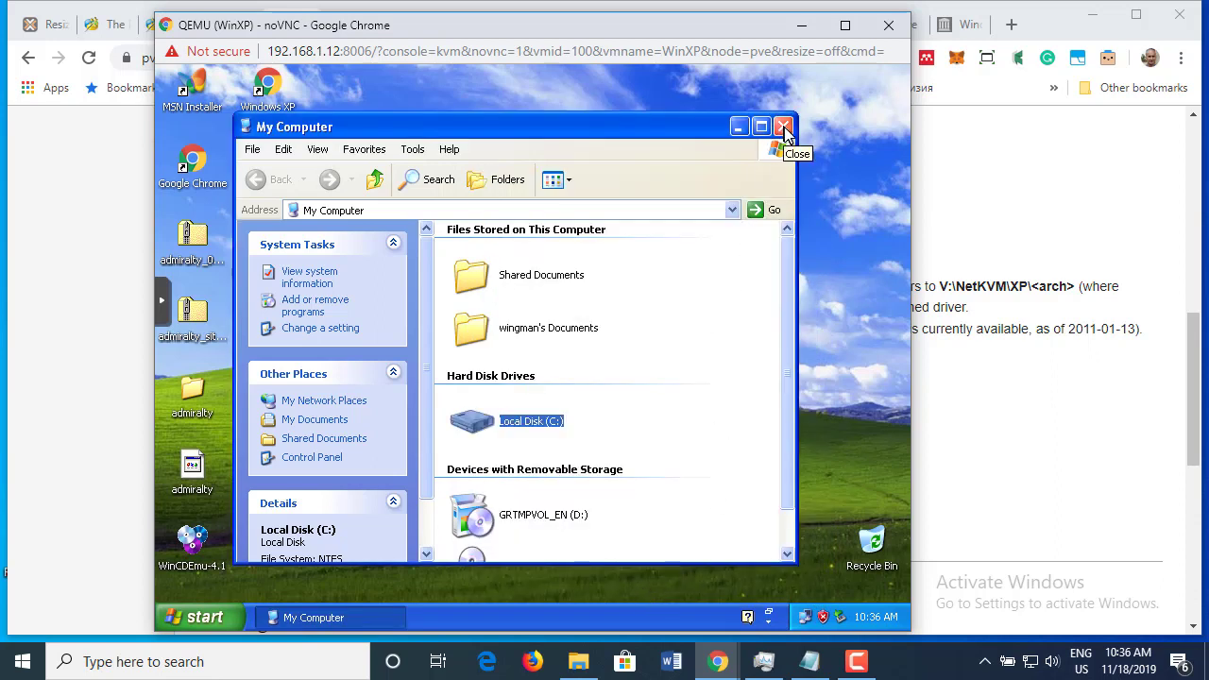
{"action": "mouse_move", "coordinate": [808, 623]}
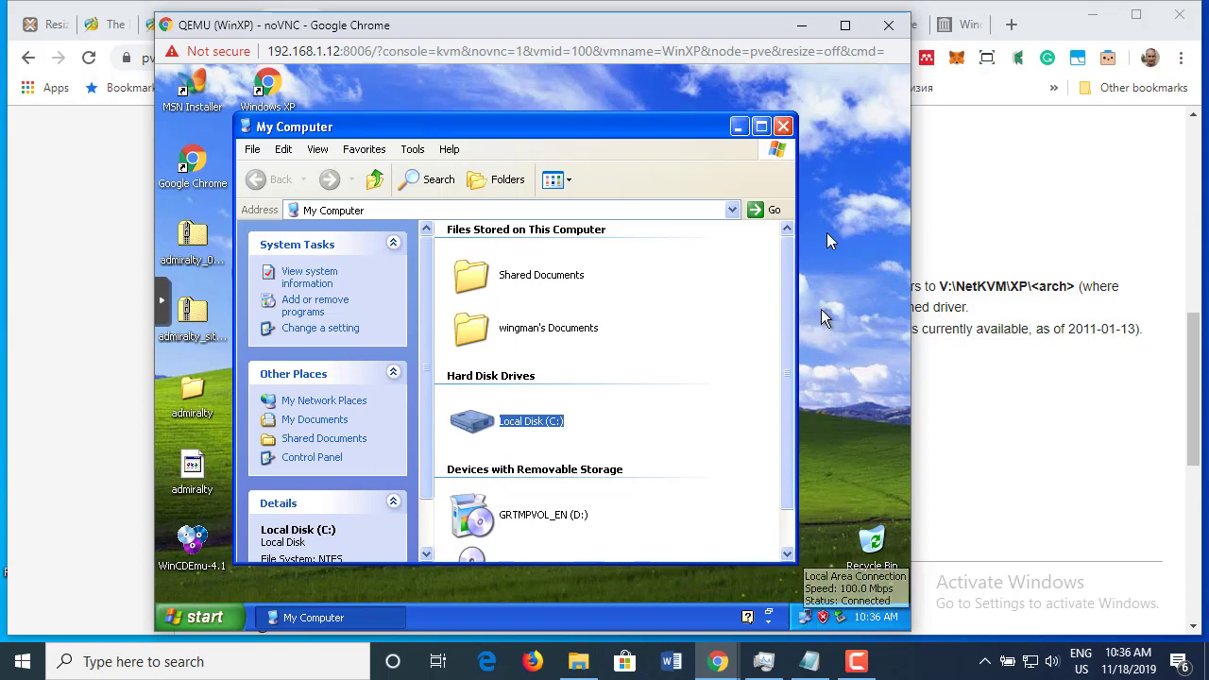
{"action": "left_click", "coordinate": [783, 126]}
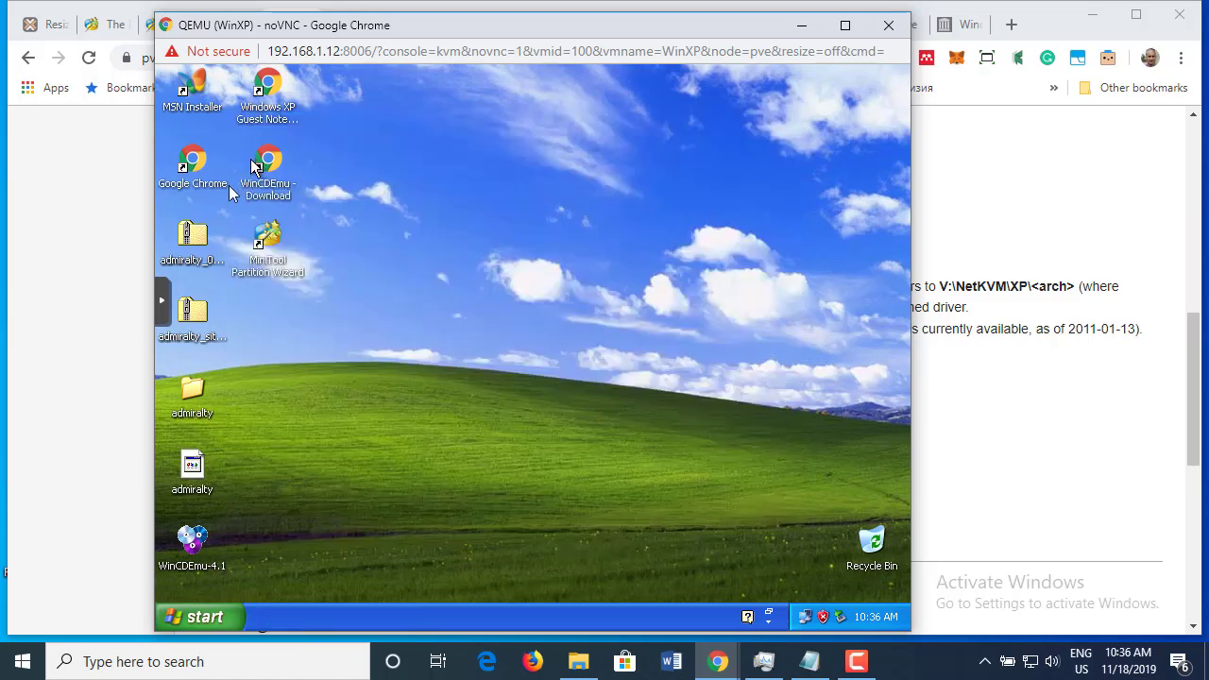
- Inspect the VirtIO and Realtek adapters in the guest's Network Connections and close the window
{"action": "left_click", "coordinate": [203, 617]}
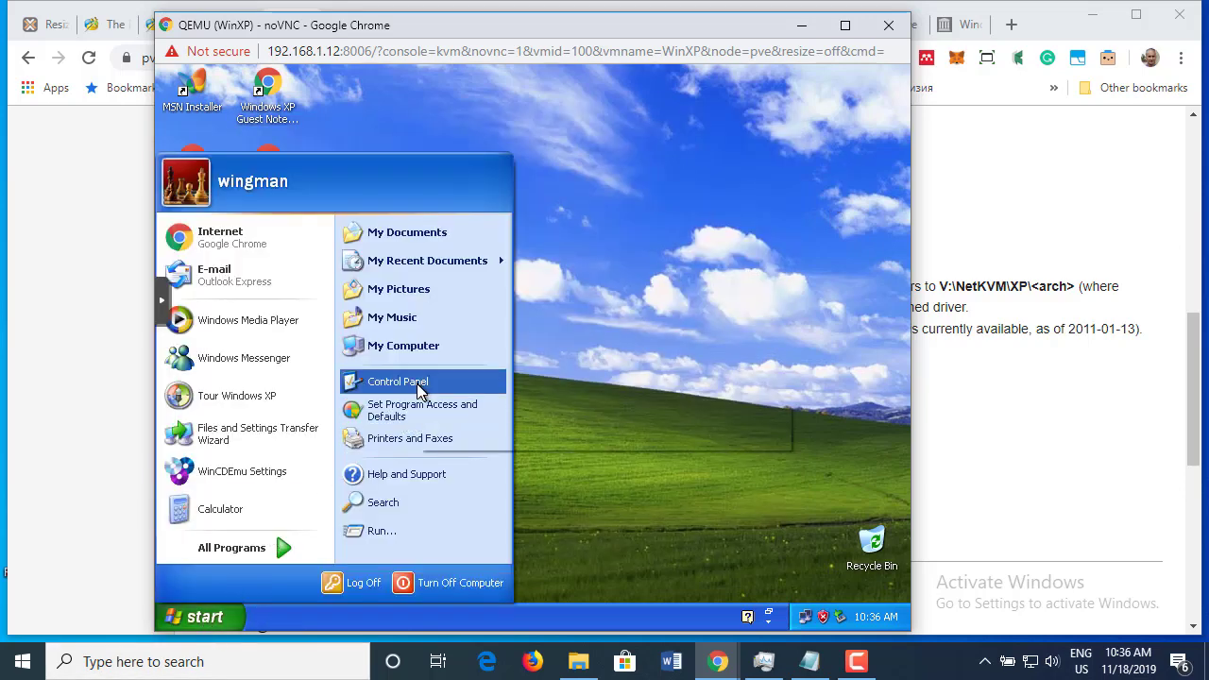
{"action": "left_click", "coordinate": [415, 382]}
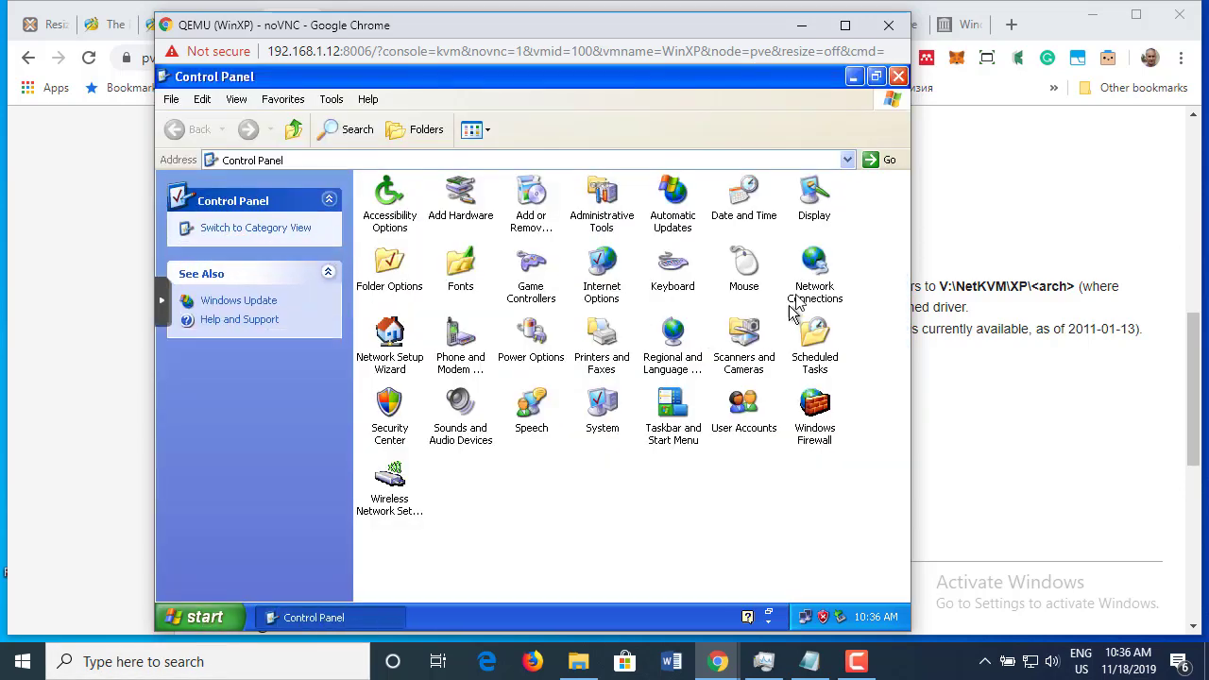
{"action": "double_click", "coordinate": [816, 264]}
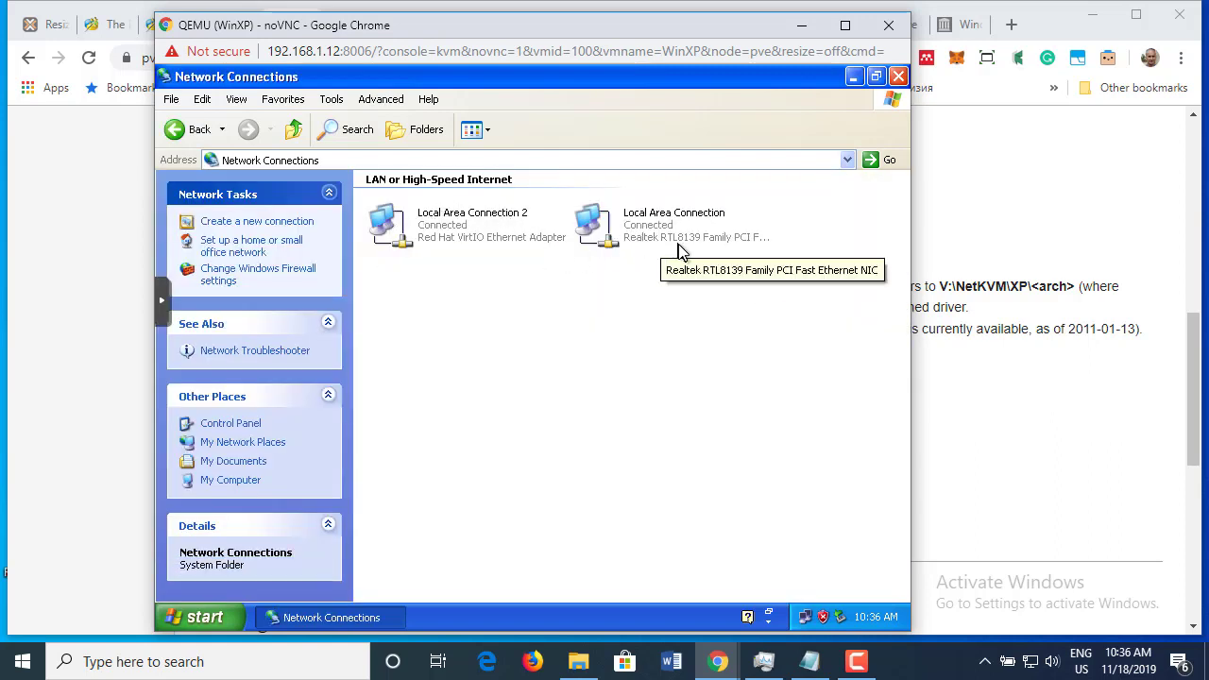
{"action": "left_click", "coordinate": [460, 236]}
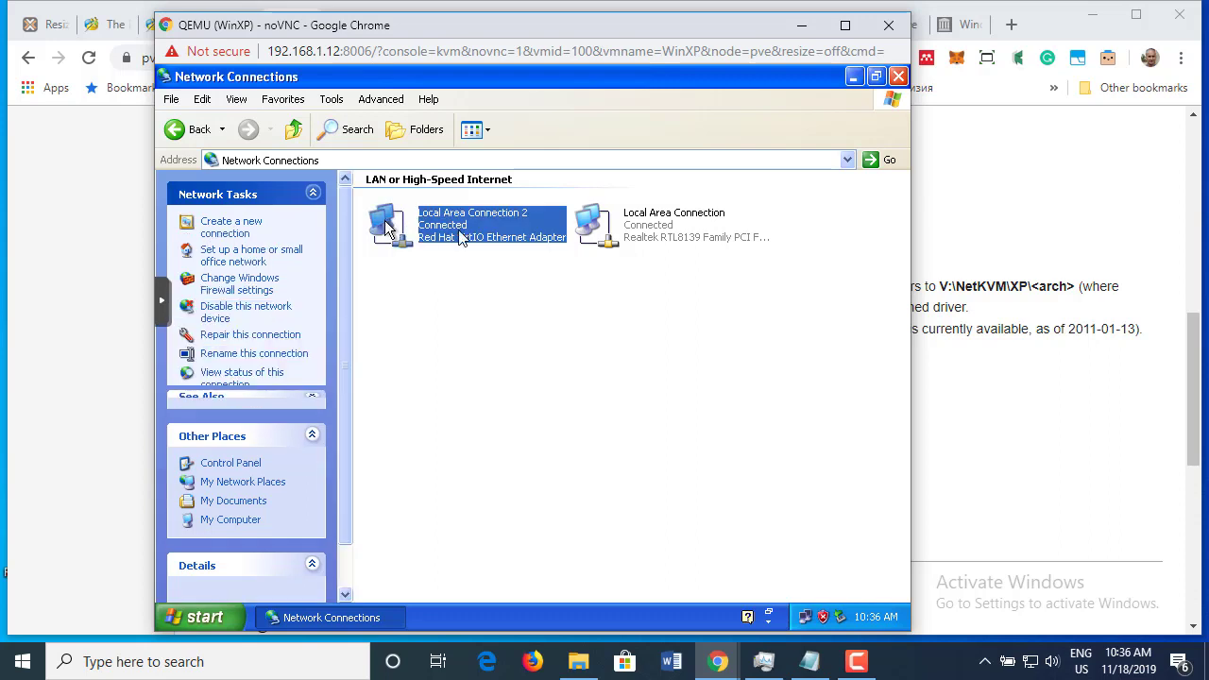
{"action": "left_click", "coordinate": [600, 230]}
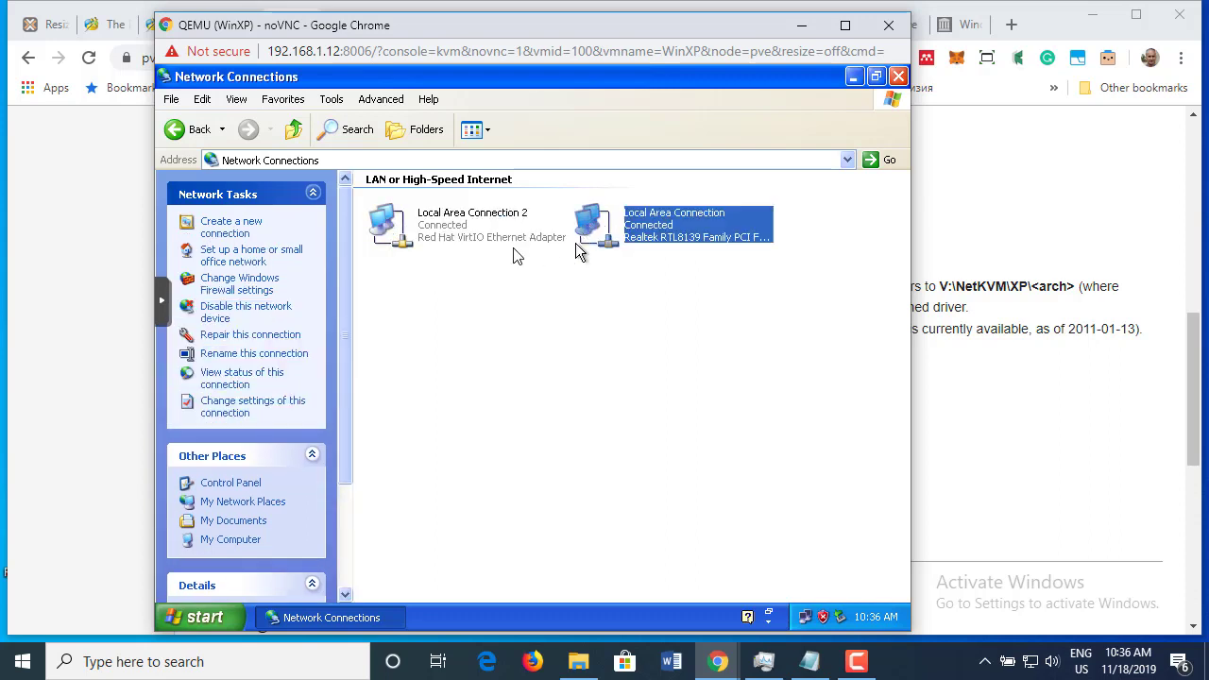
{"action": "left_click", "coordinate": [383, 241]}
{"action": "left_click", "coordinate": [554, 365]}
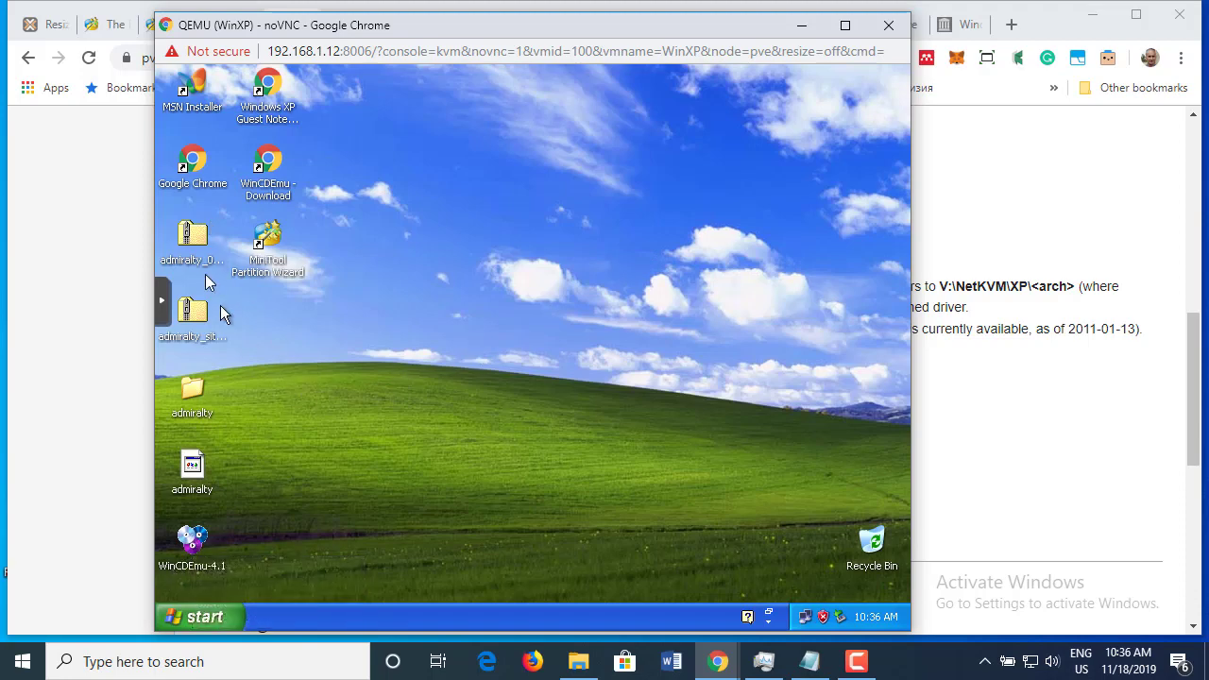
- Check the virtio-win disc (V:) and Local Disk (C:) in My Computer and close the window
{"action": "left_click", "coordinate": [203, 619]}
{"action": "left_click", "coordinate": [445, 345]}
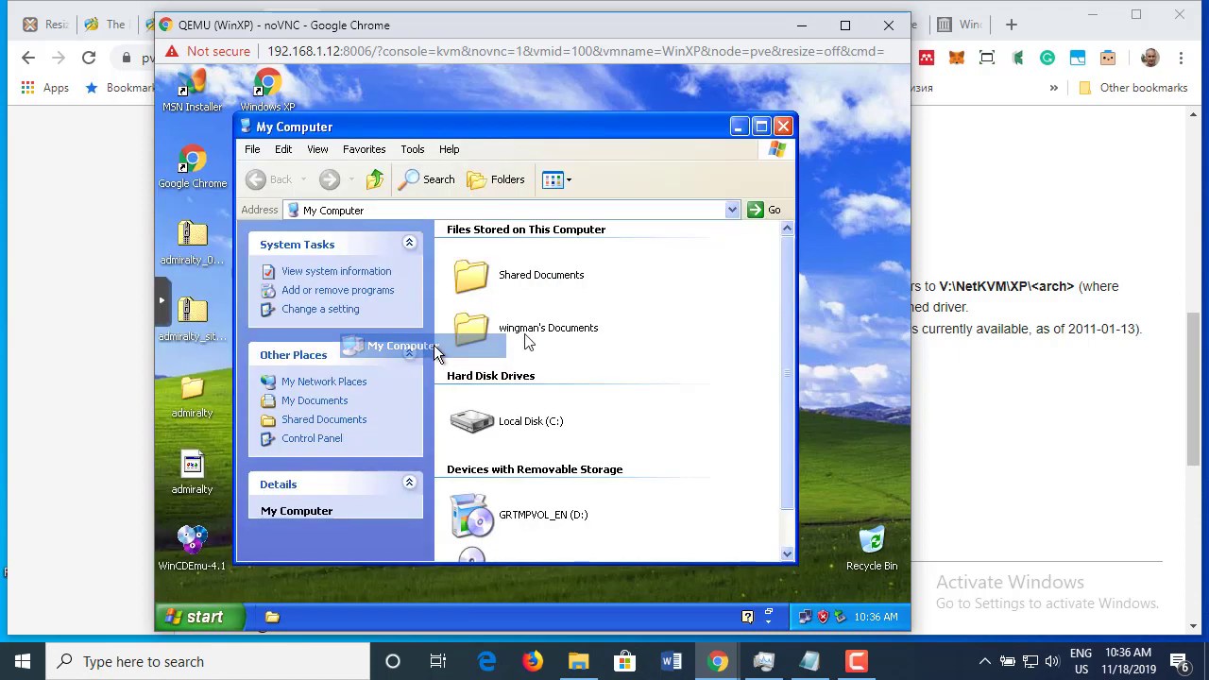
{"action": "scroll", "coordinate": [619, 416], "scroll_direction": "down", "scroll_amount": 1}
{"action": "left_click", "coordinate": [485, 531]}
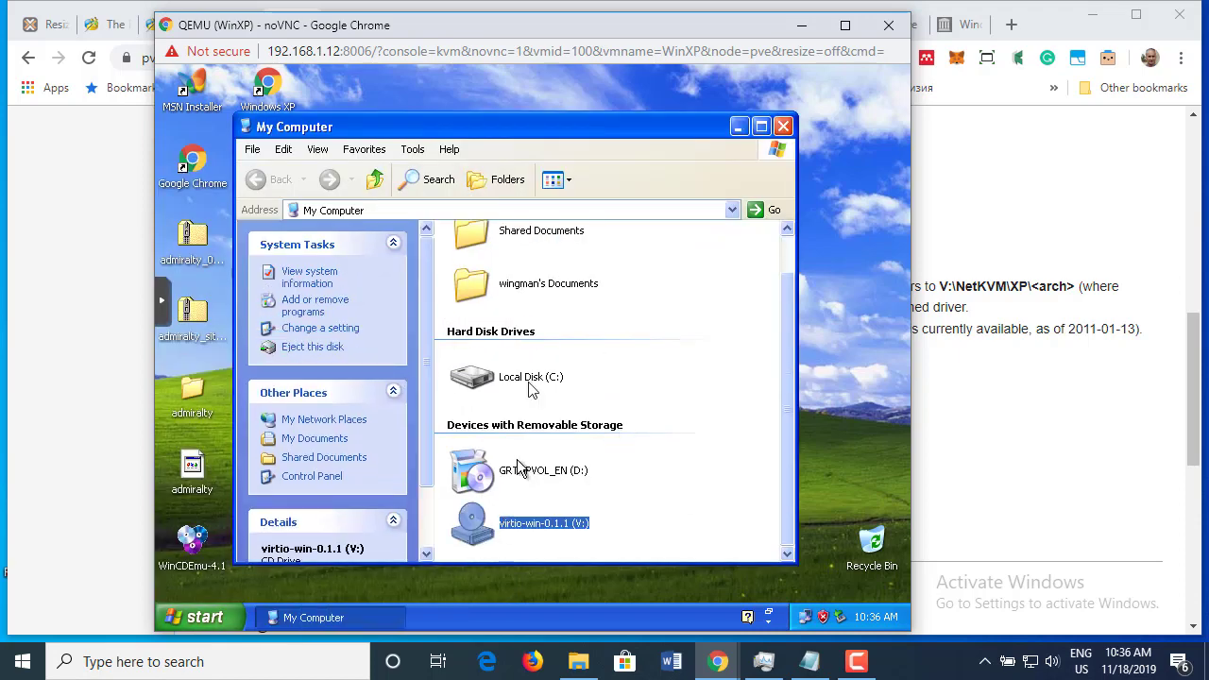
{"action": "left_click", "coordinate": [517, 379]}
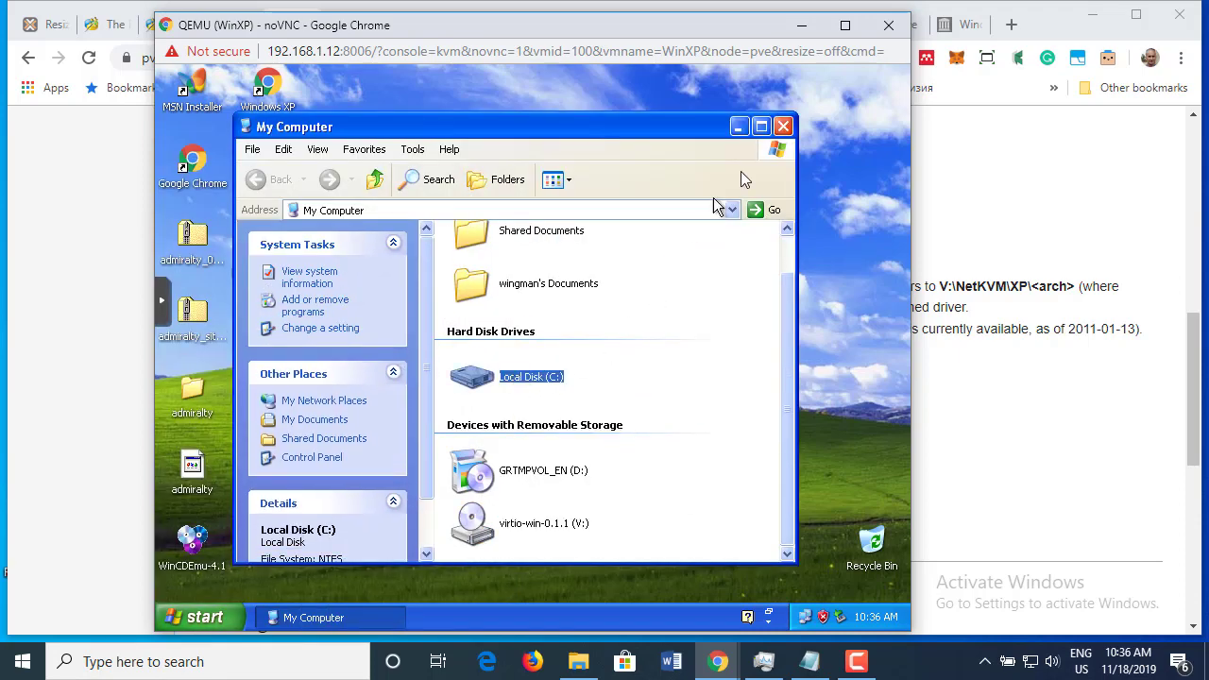
{"action": "left_click", "coordinate": [784, 127]}
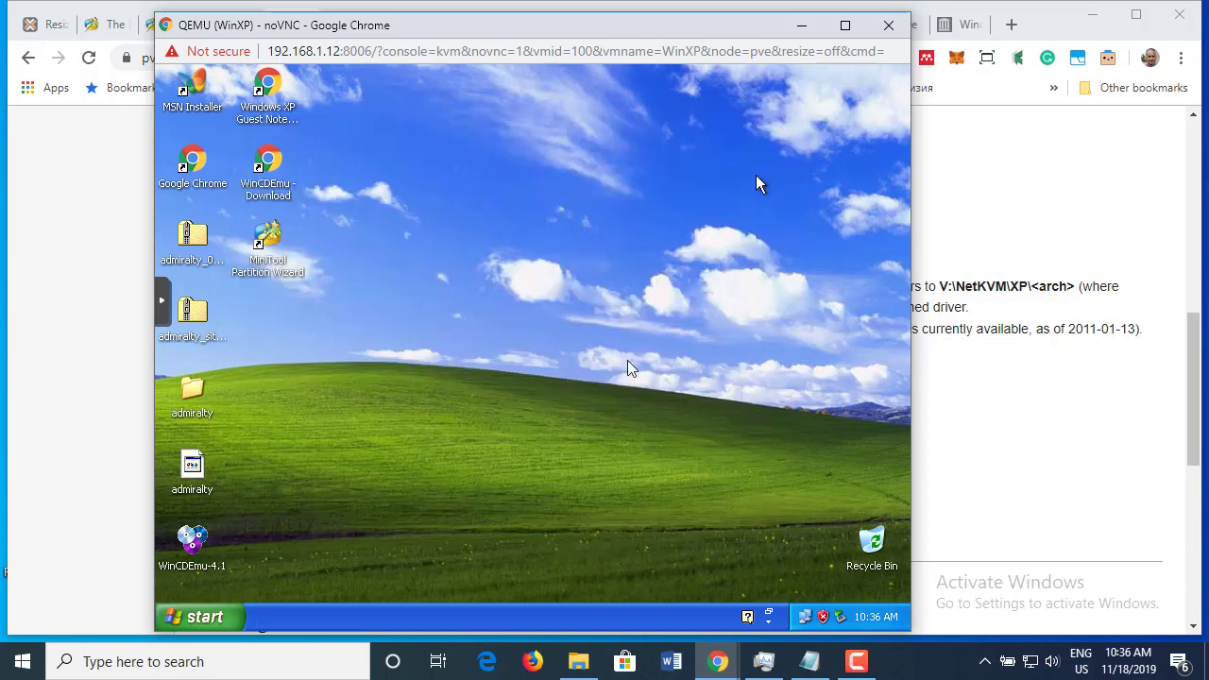
- Shut down the Windows XP guest and close its noVNC console window
{"action": "left_click", "coordinate": [206, 618]}
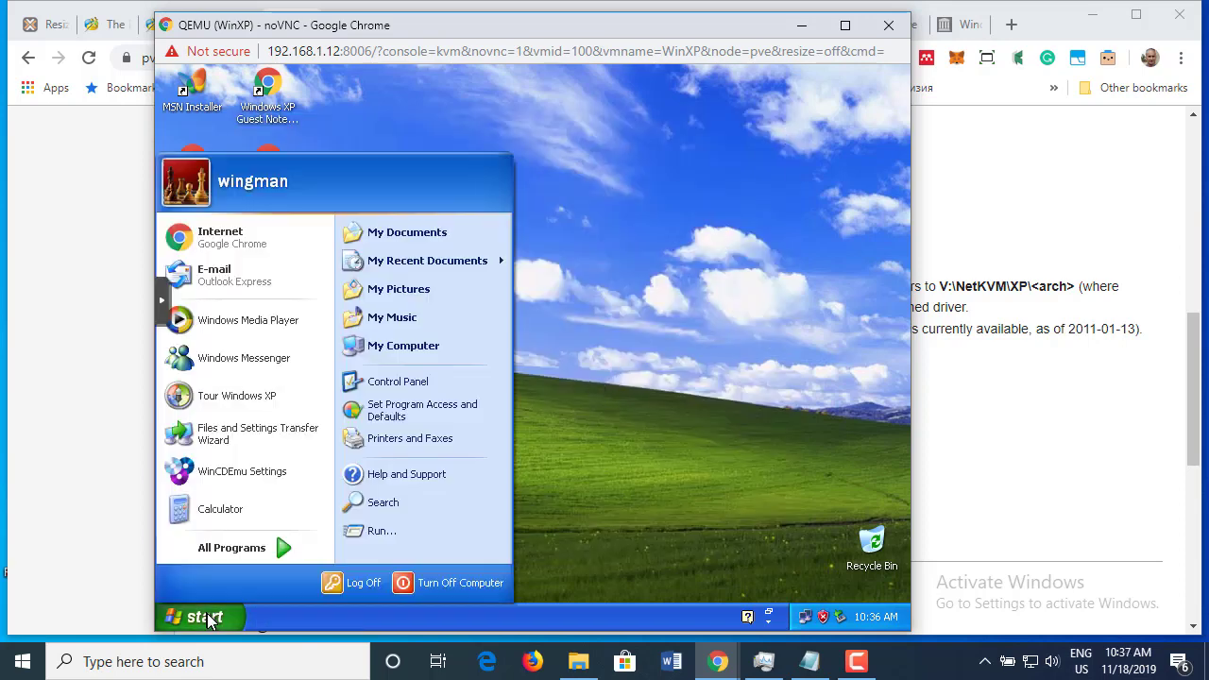
{"action": "left_click", "coordinate": [432, 585]}
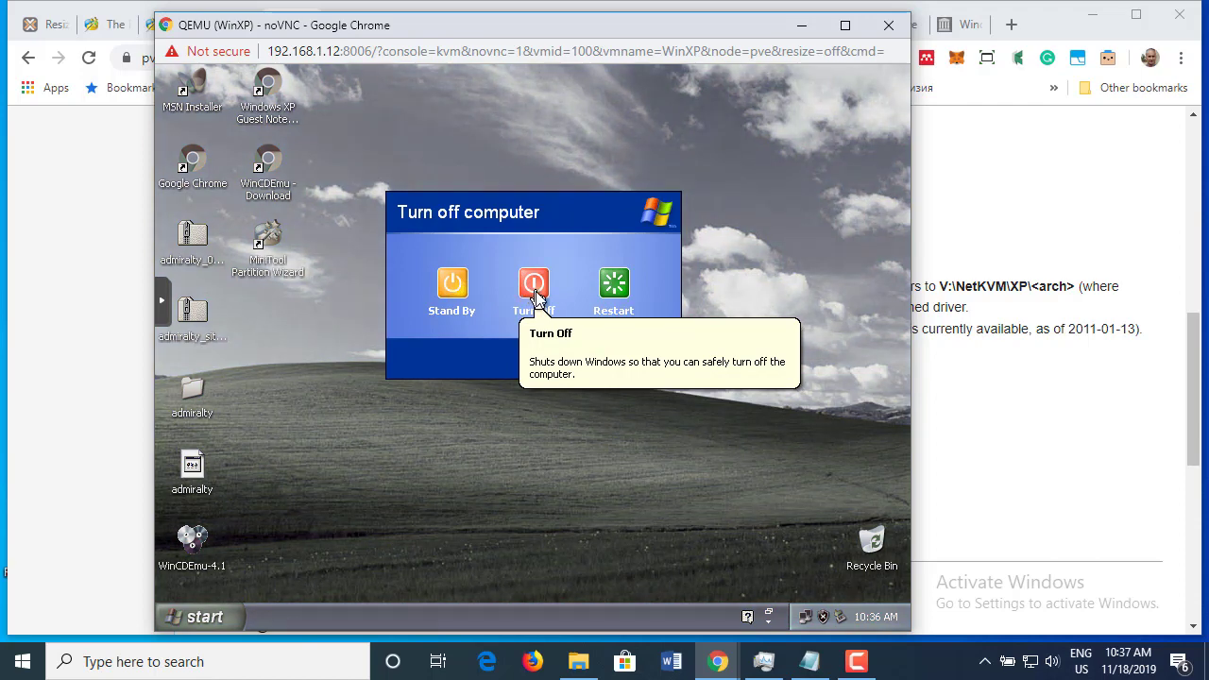
{"action": "left_click", "coordinate": [535, 293]}
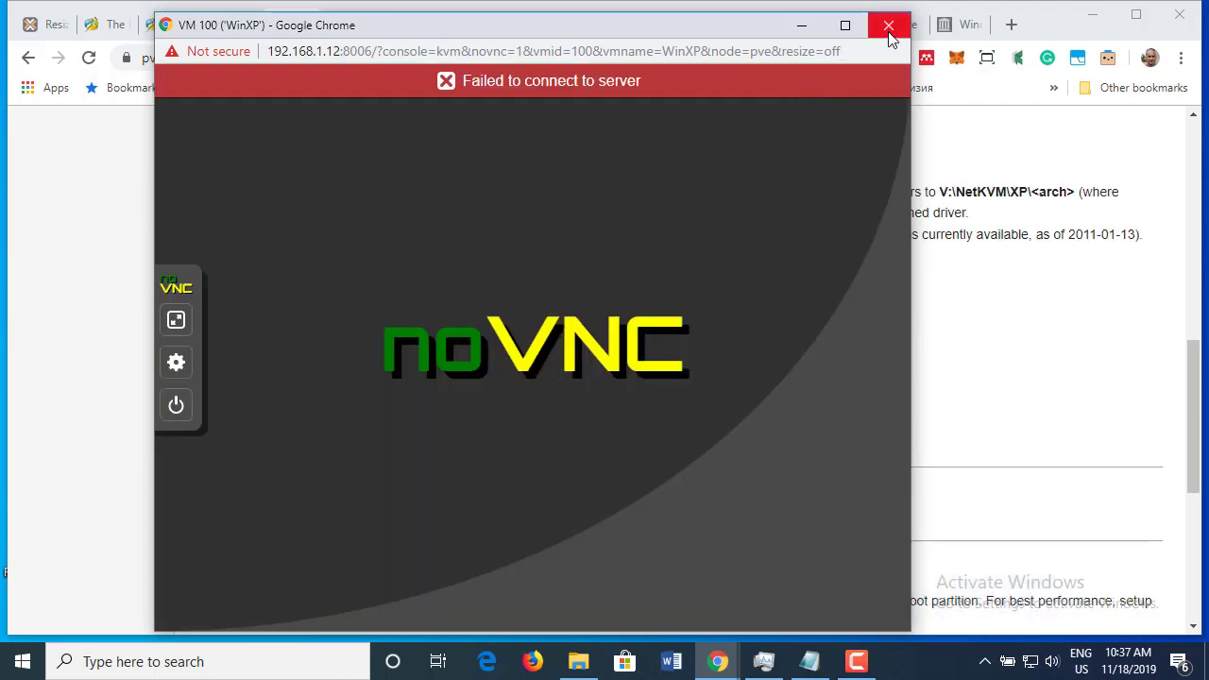
{"action": "left_click", "coordinate": [888, 28]}
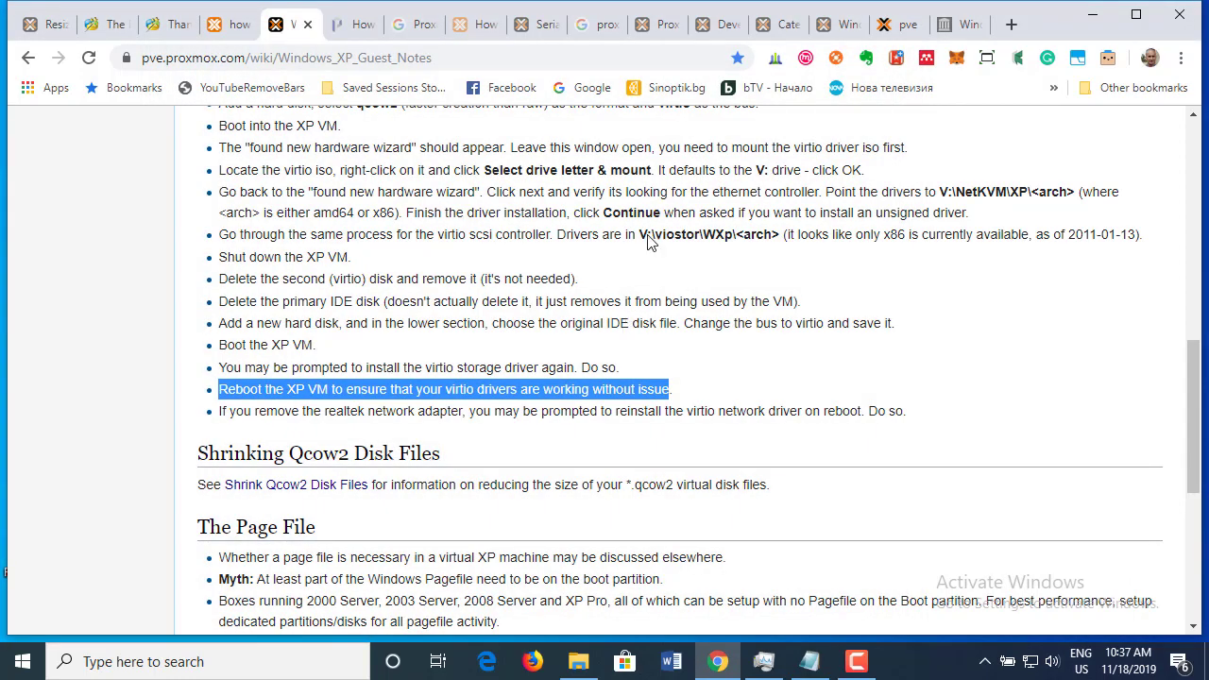
- Remove the Realtek rtl8139 network device (net0) from the WinXP virtual machine's hardware in Proxmox
{"action": "left_click", "coordinate": [898, 24]}
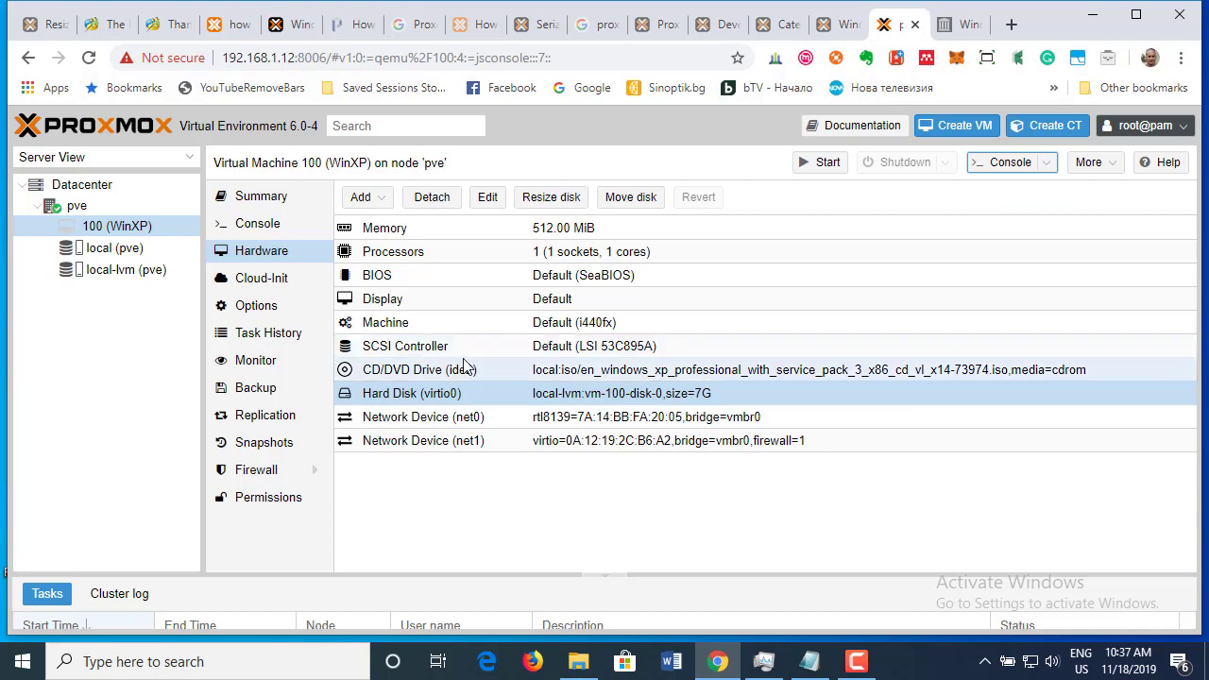
{"action": "left_click", "coordinate": [454, 422]}
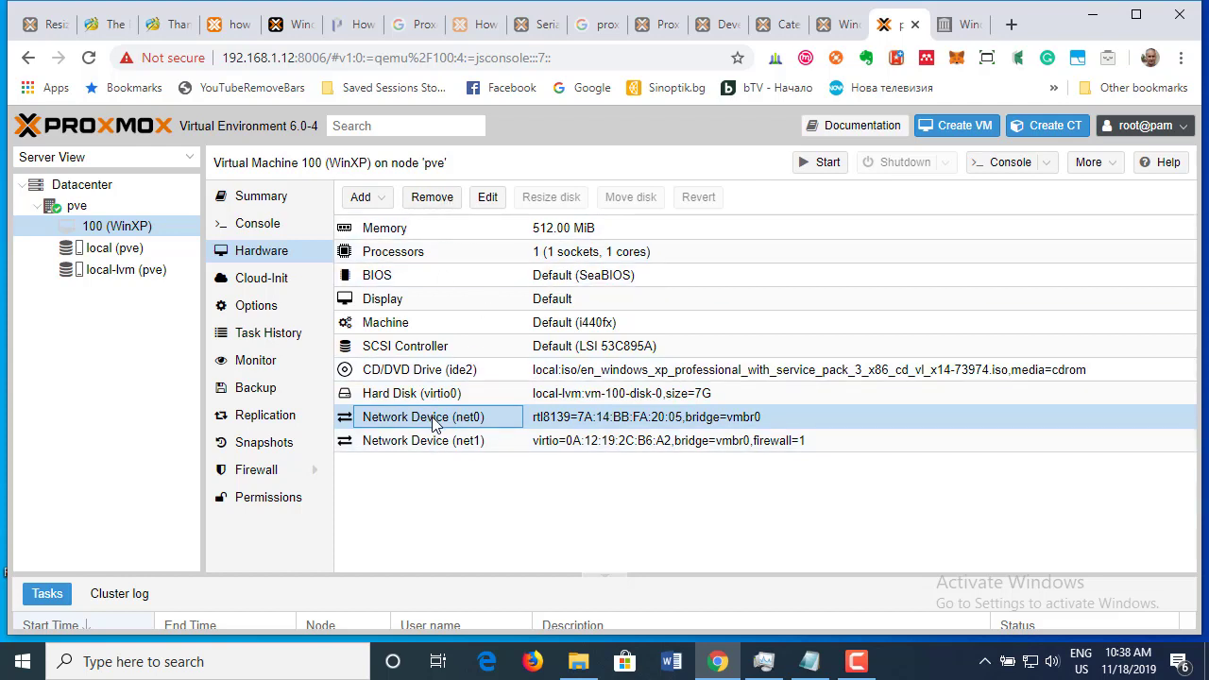
{"action": "left_click", "coordinate": [432, 204]}
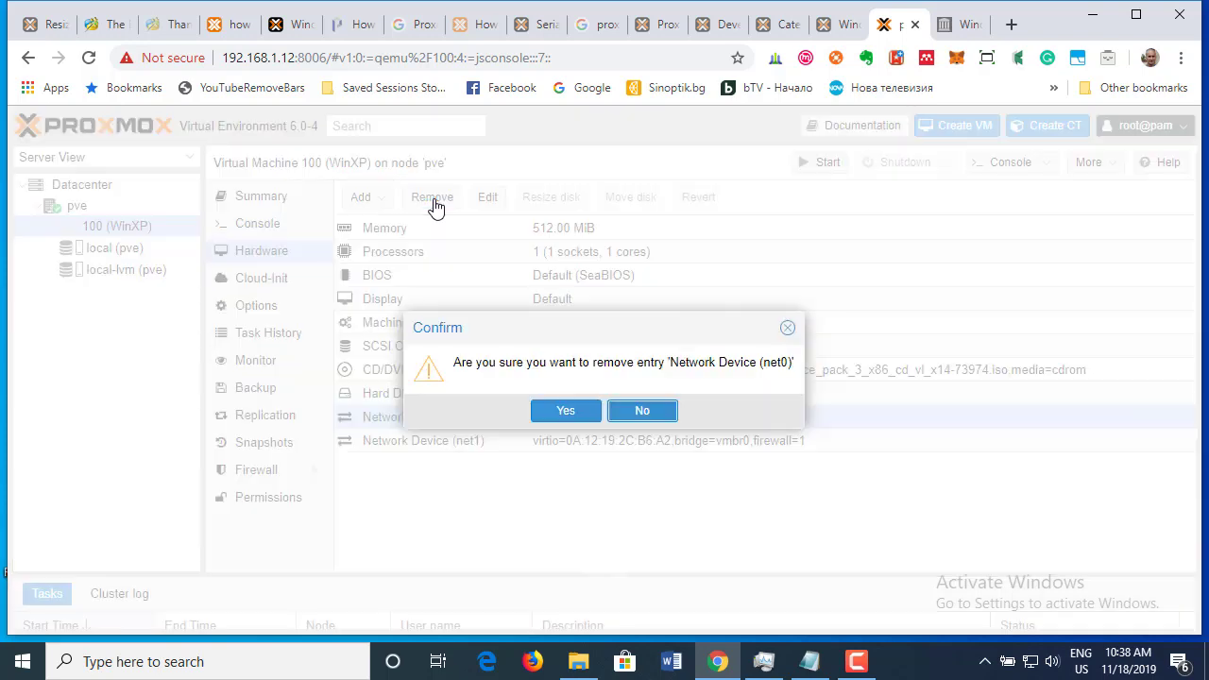
{"action": "left_click", "coordinate": [566, 411]}
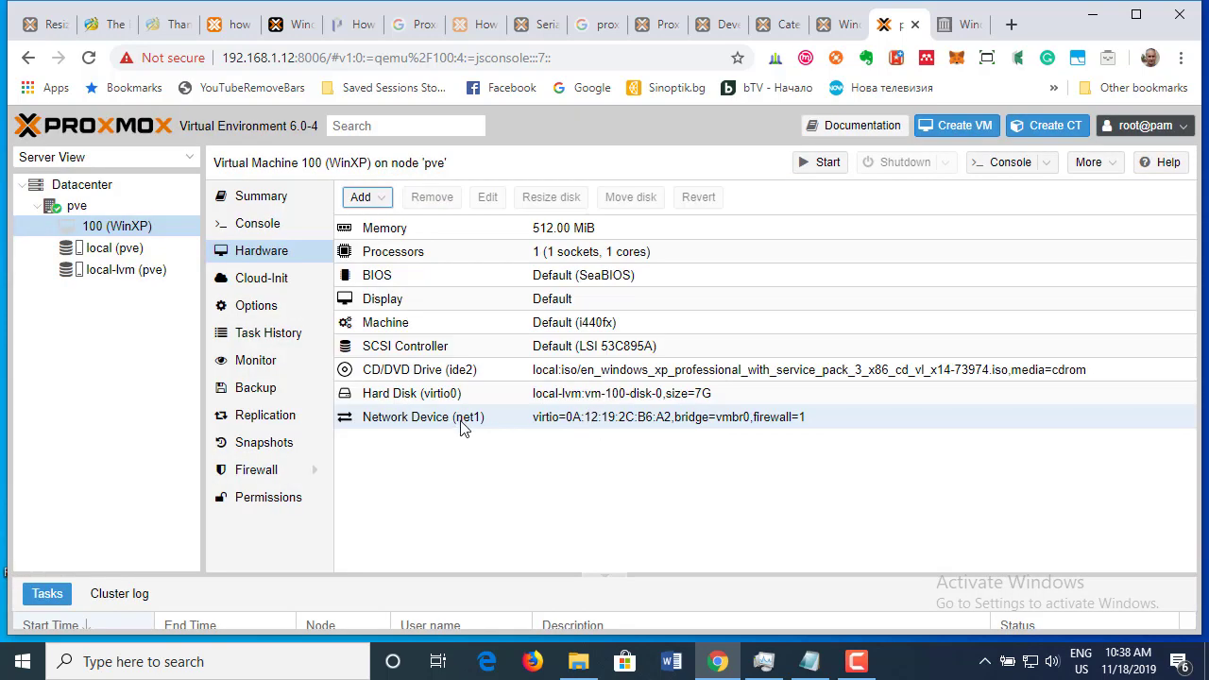
- Start the WinXP virtual machine and open its noVNC console to reach the guest's desktop
{"action": "left_click", "coordinate": [826, 165]}
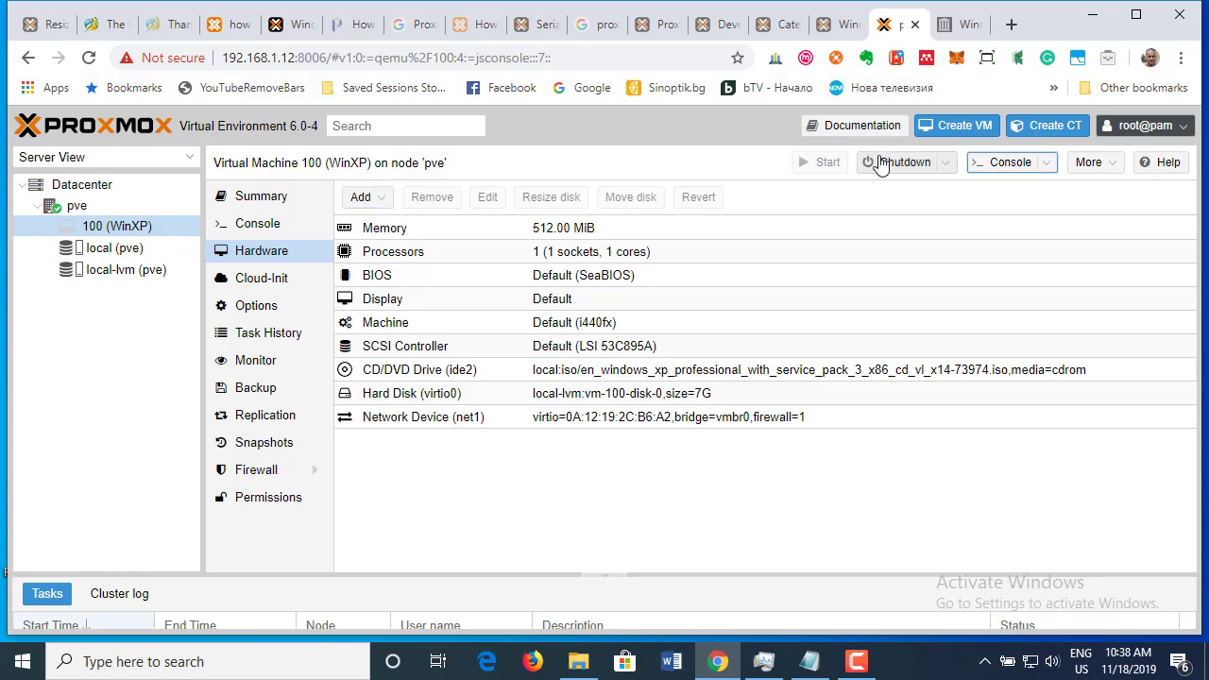
{"action": "left_click", "coordinate": [1007, 171]}
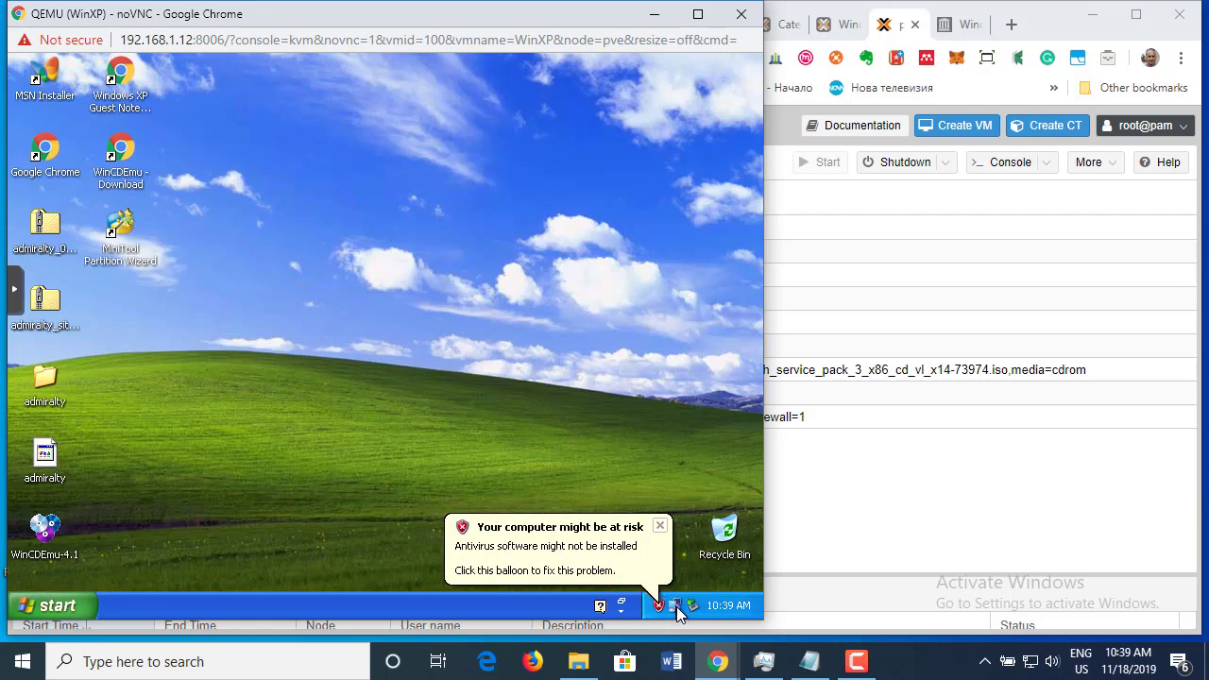
{"action": "left_click", "coordinate": [74, 609]}
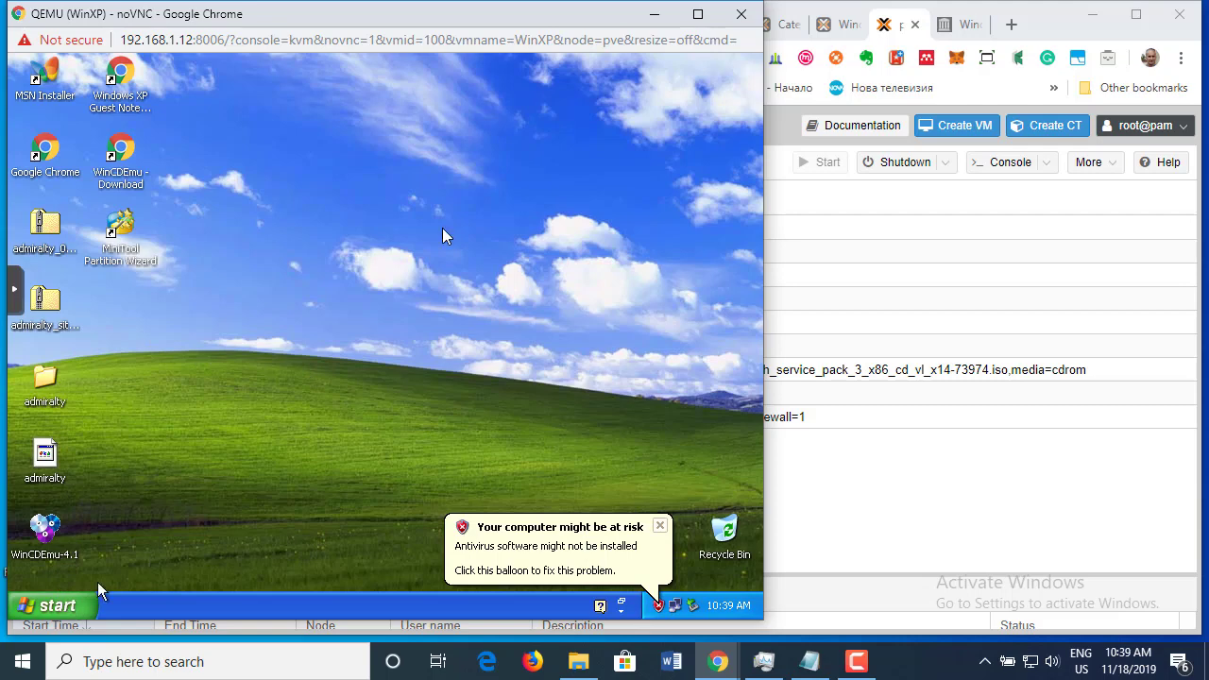
{"action": "left_click", "coordinate": [510, 243]}
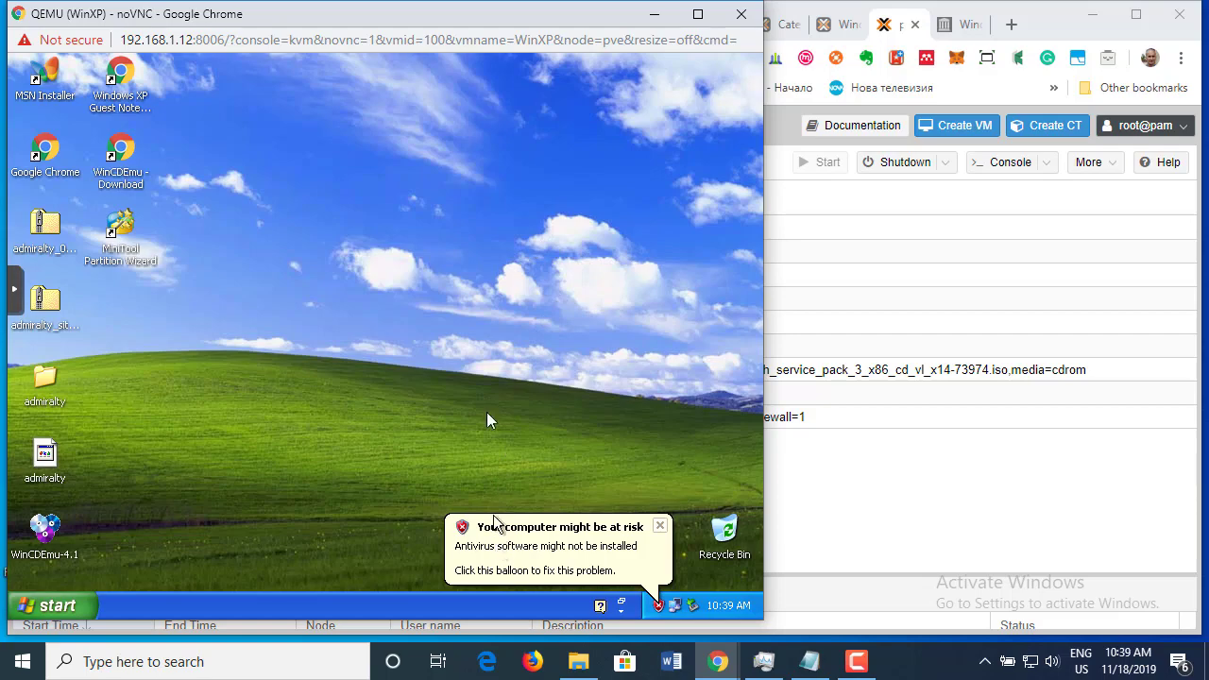
{"action": "left_click_drag", "start_coordinate": [427, 26], "coordinate": [502, 36]}
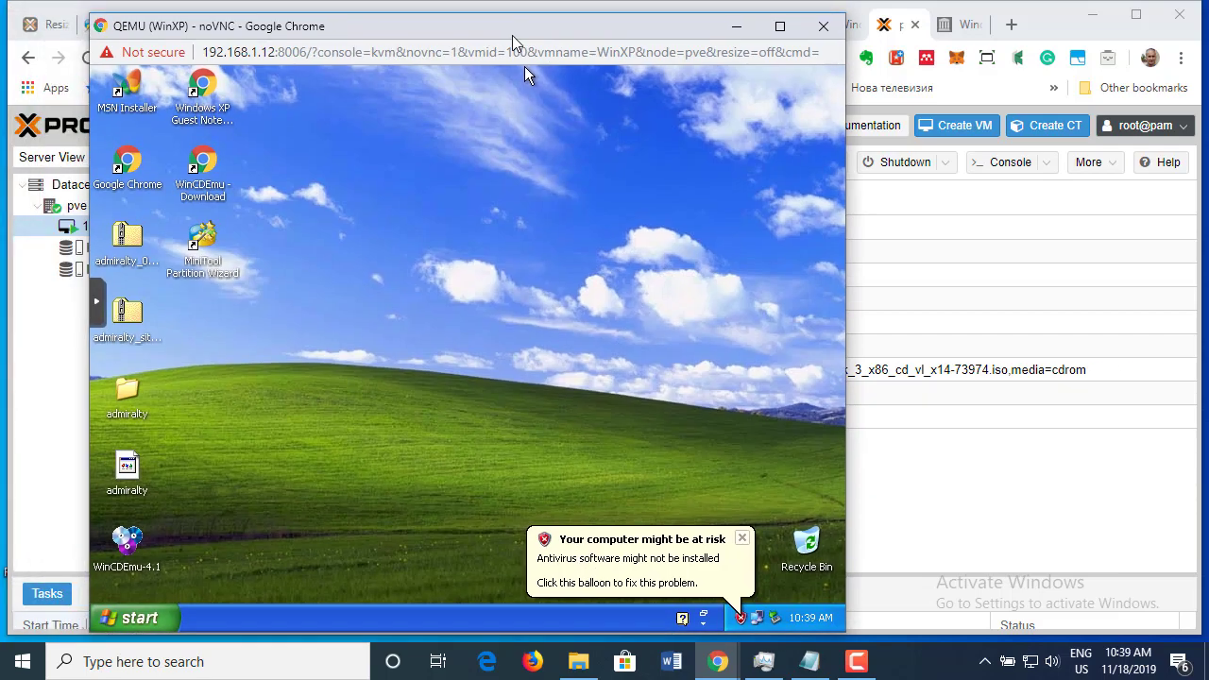
- Highlight the wiki instruction about reinstalling the VirtIO network driver after removing the Realtek network adapter
{"action": "key", "text": "alt+Tab"}
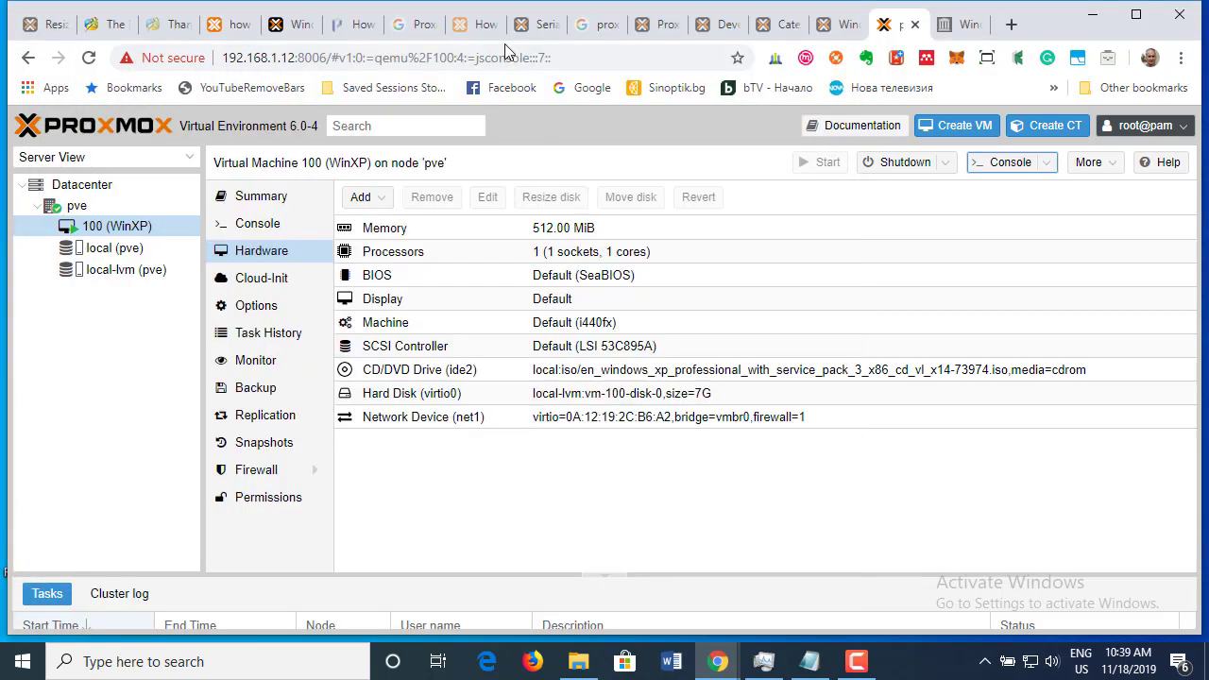
{"action": "left_click", "coordinate": [293, 25]}
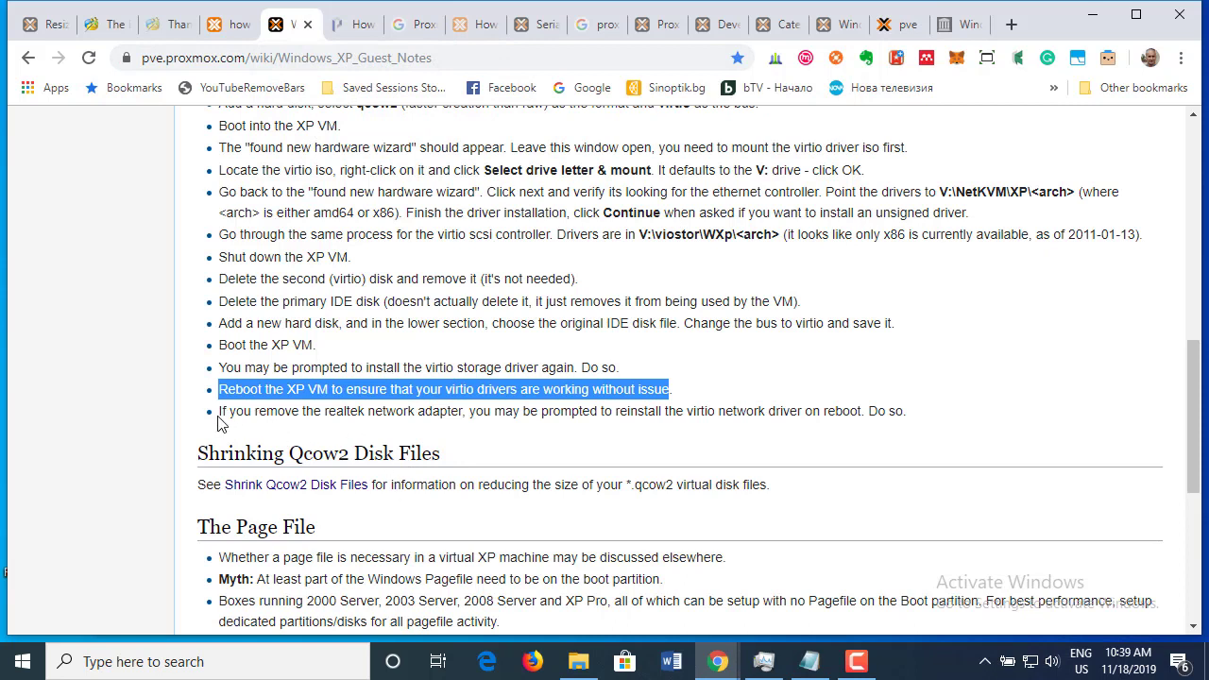
{"action": "left_click_drag", "start_coordinate": [219, 414], "coordinate": [904, 411]}
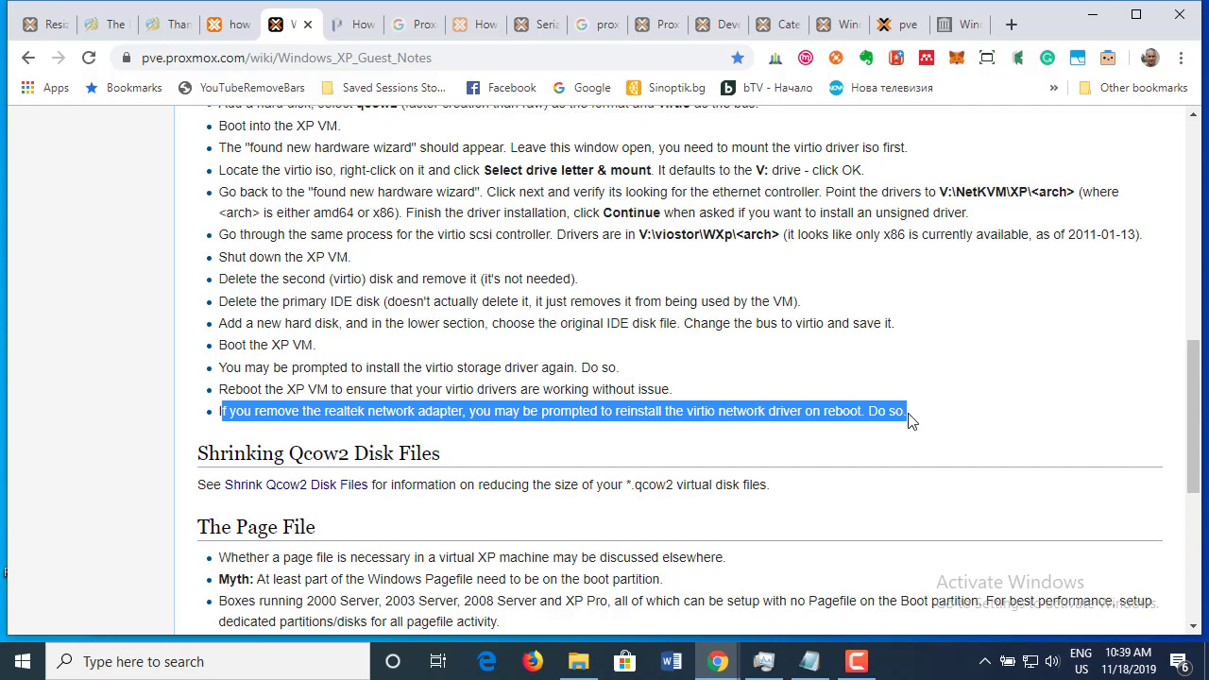
- Return to the Windows XP guest and check which adapters are listed in its Network Connections
{"action": "key", "text": "alt+Tab"}
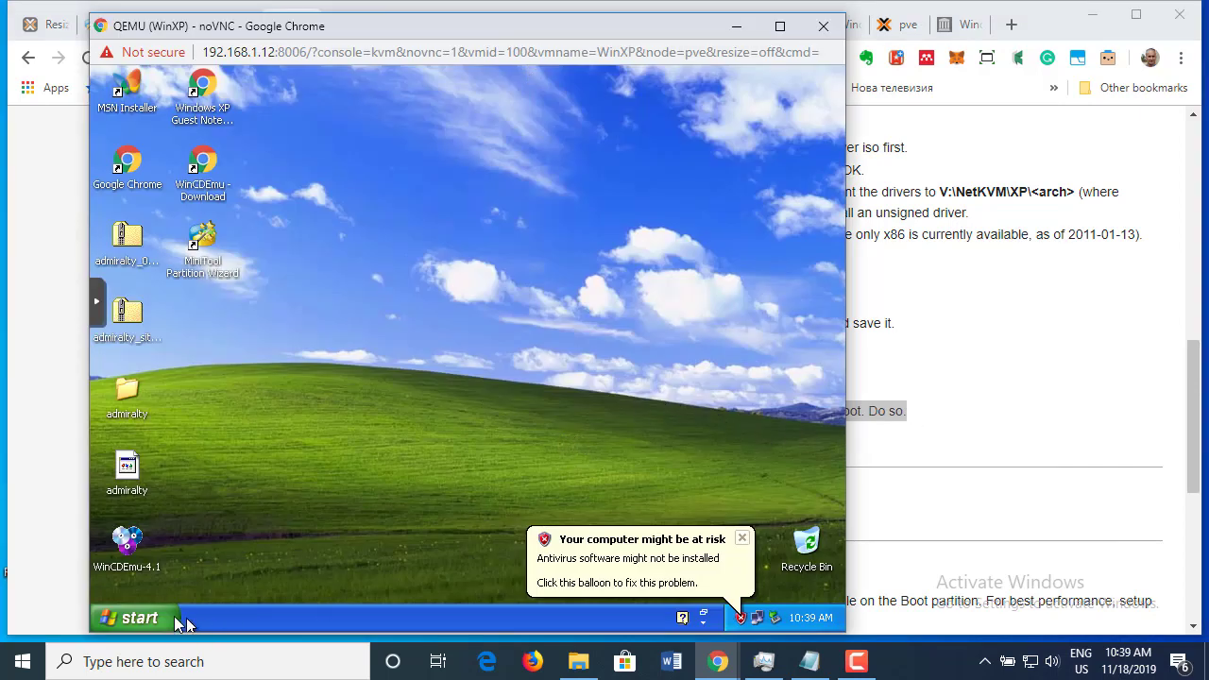
{"action": "left_click", "coordinate": [142, 619]}
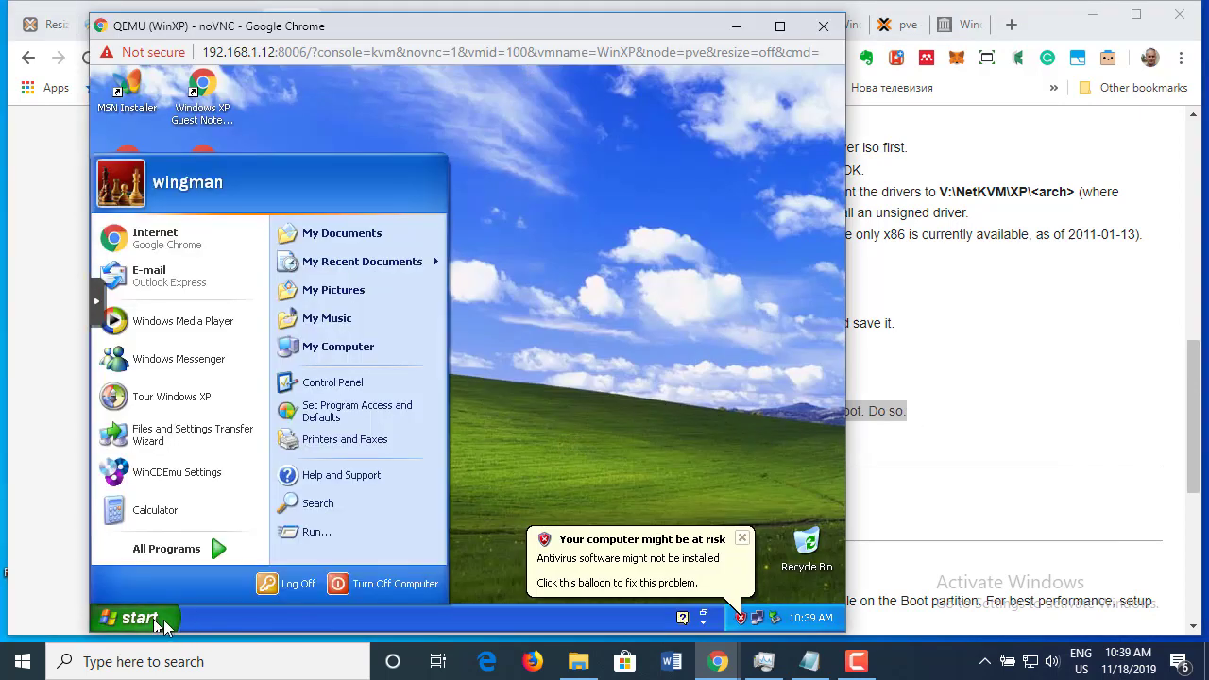
{"action": "left_click", "coordinate": [348, 388]}
{"action": "double_click", "coordinate": [749, 269]}
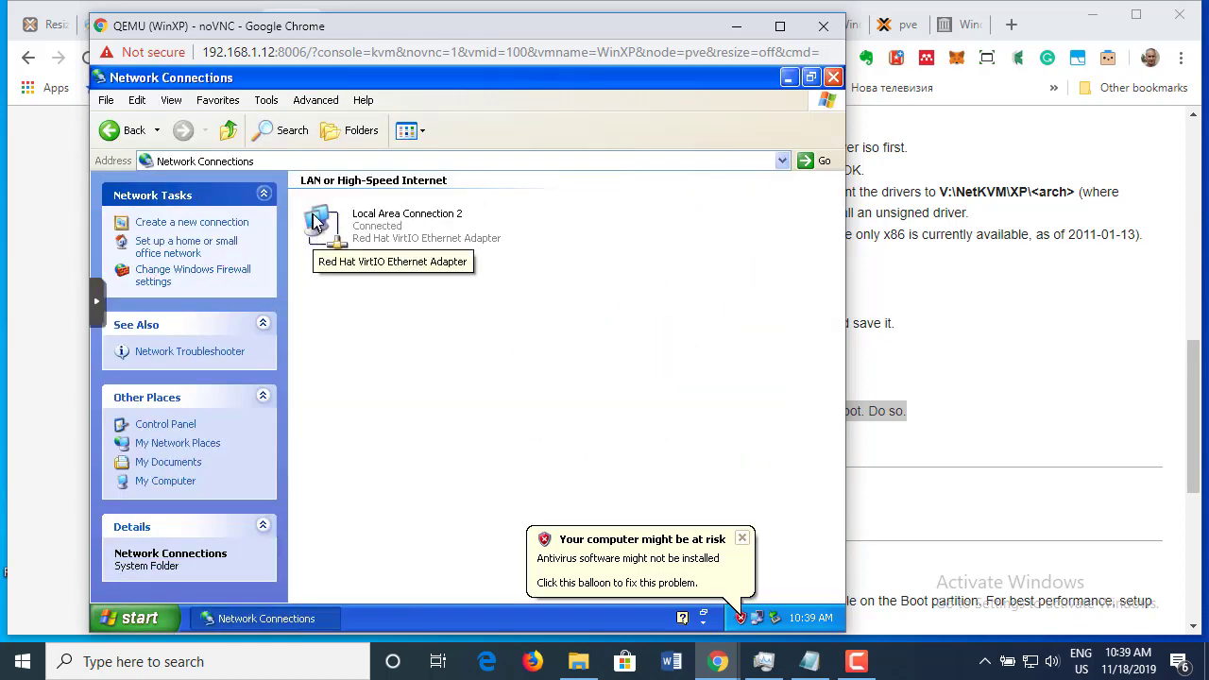
{"action": "left_click", "coordinate": [318, 221]}
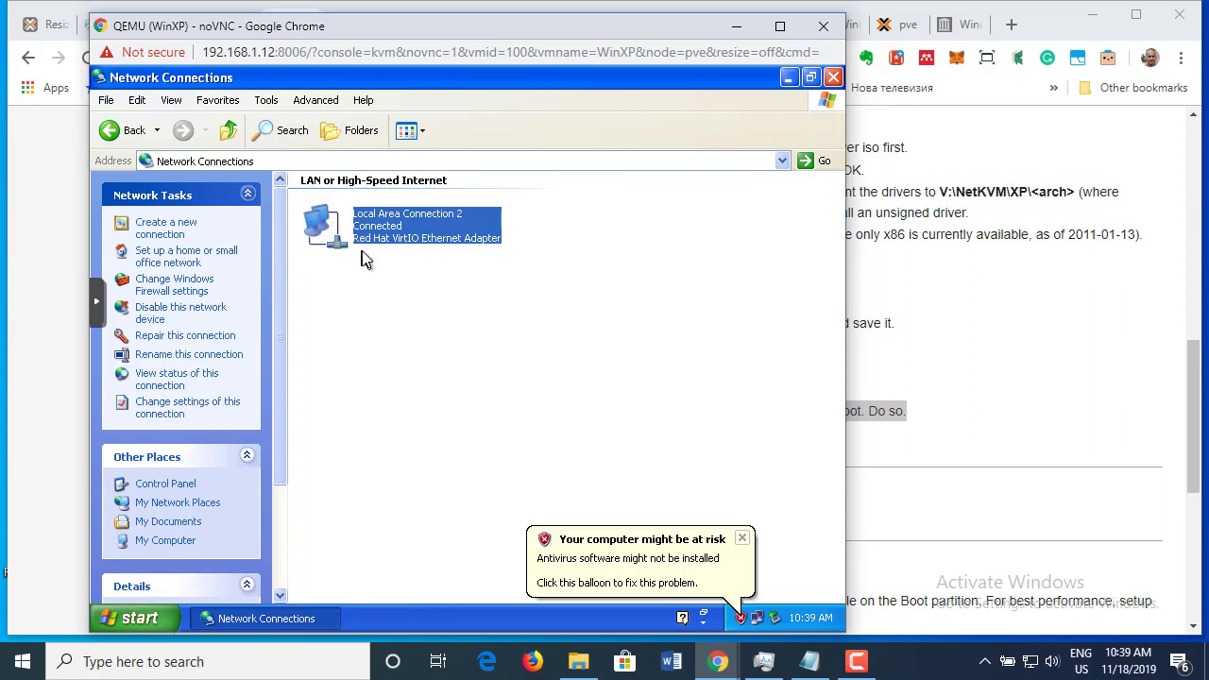
- Inspect the Internet Protocol (TCP/IP) properties of Local Area Connection 2, cancel without changes and close Network Connections
{"action": "right_click", "coordinate": [319, 221]}
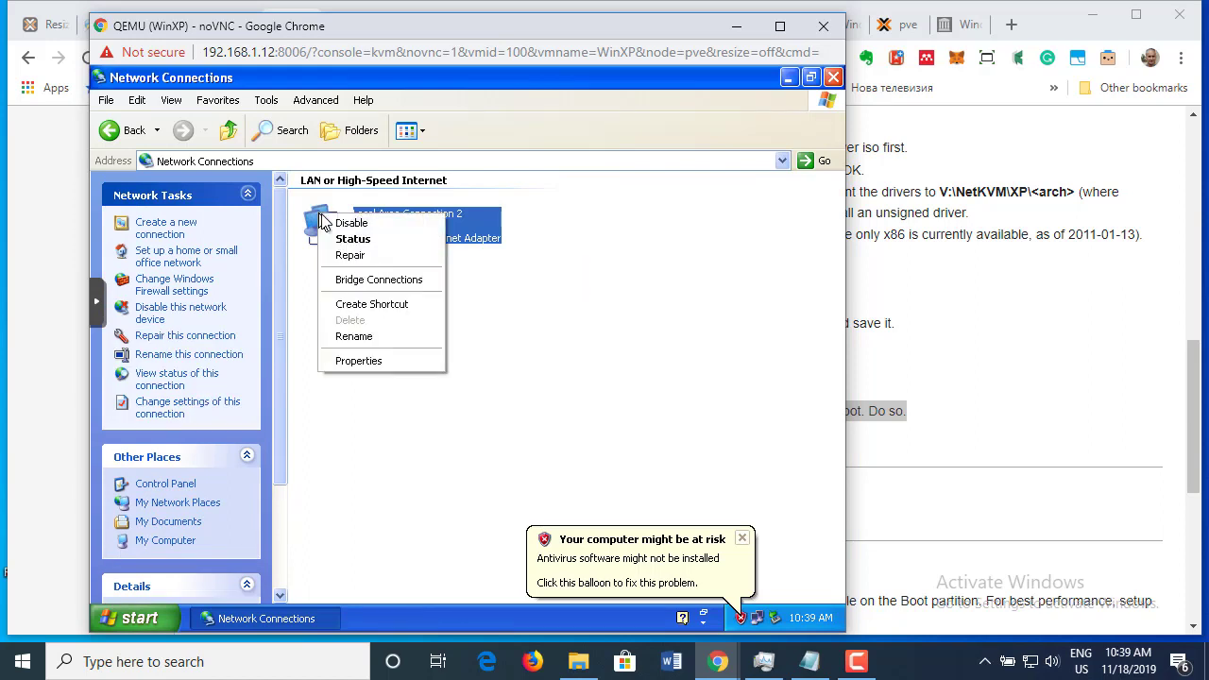
{"action": "left_click", "coordinate": [383, 362]}
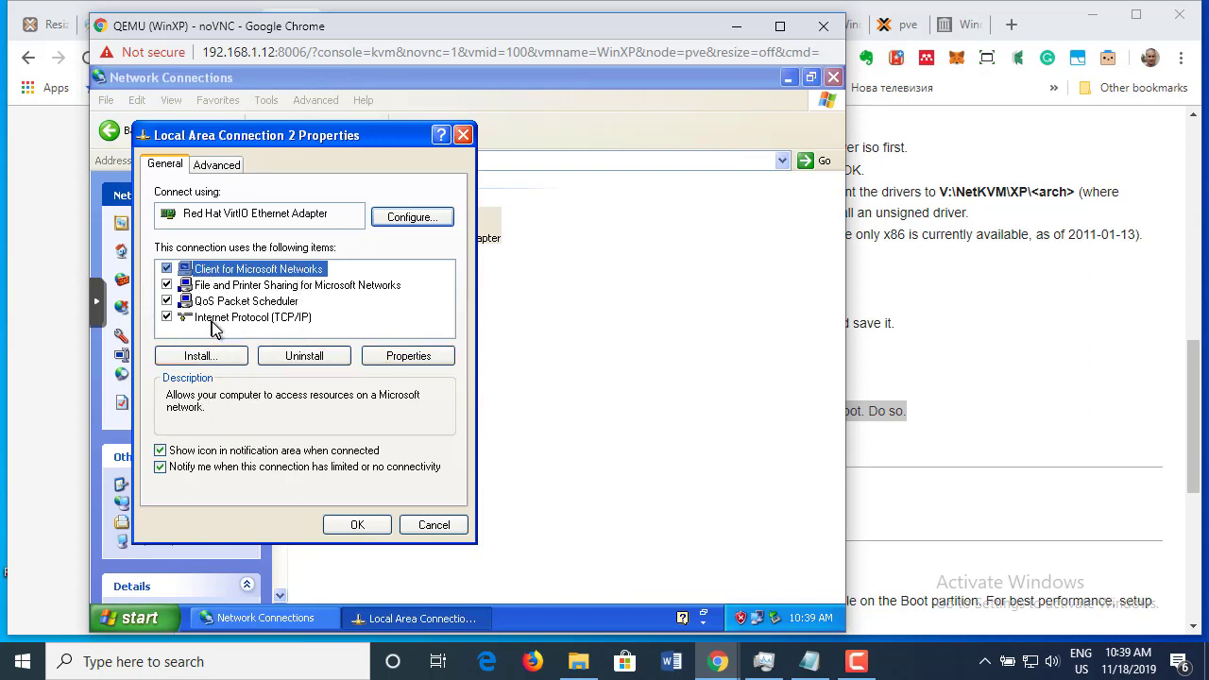
{"action": "left_click", "coordinate": [212, 320]}
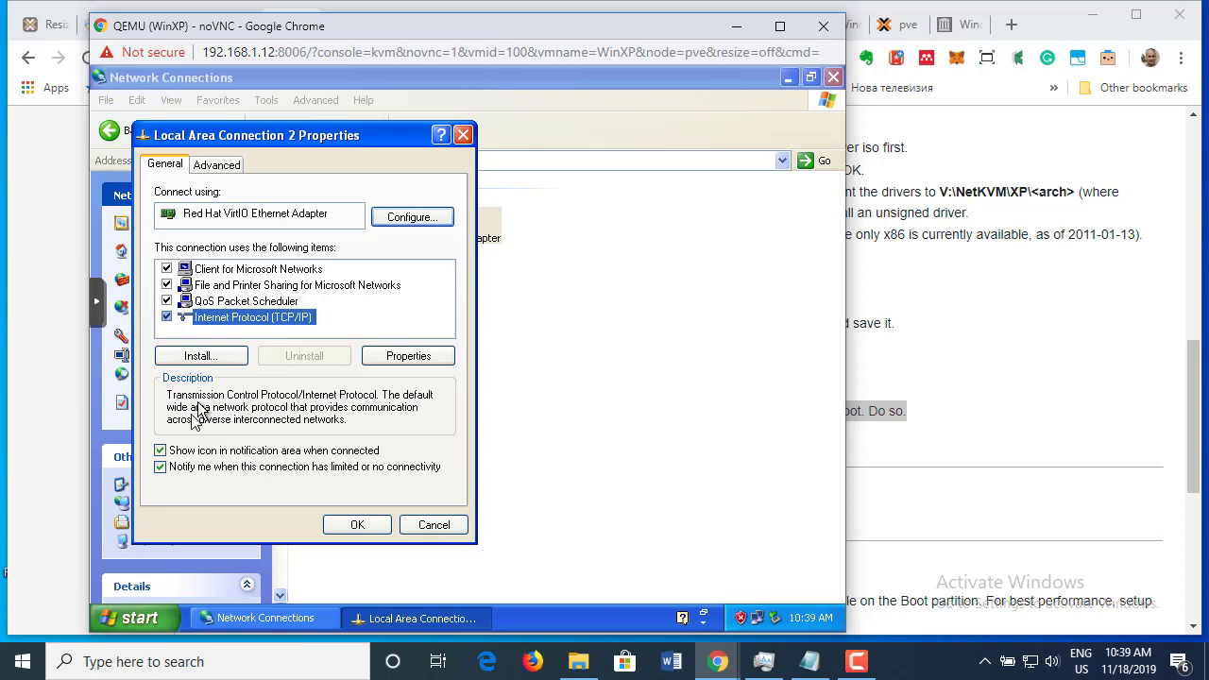
{"action": "left_click", "coordinate": [412, 355]}
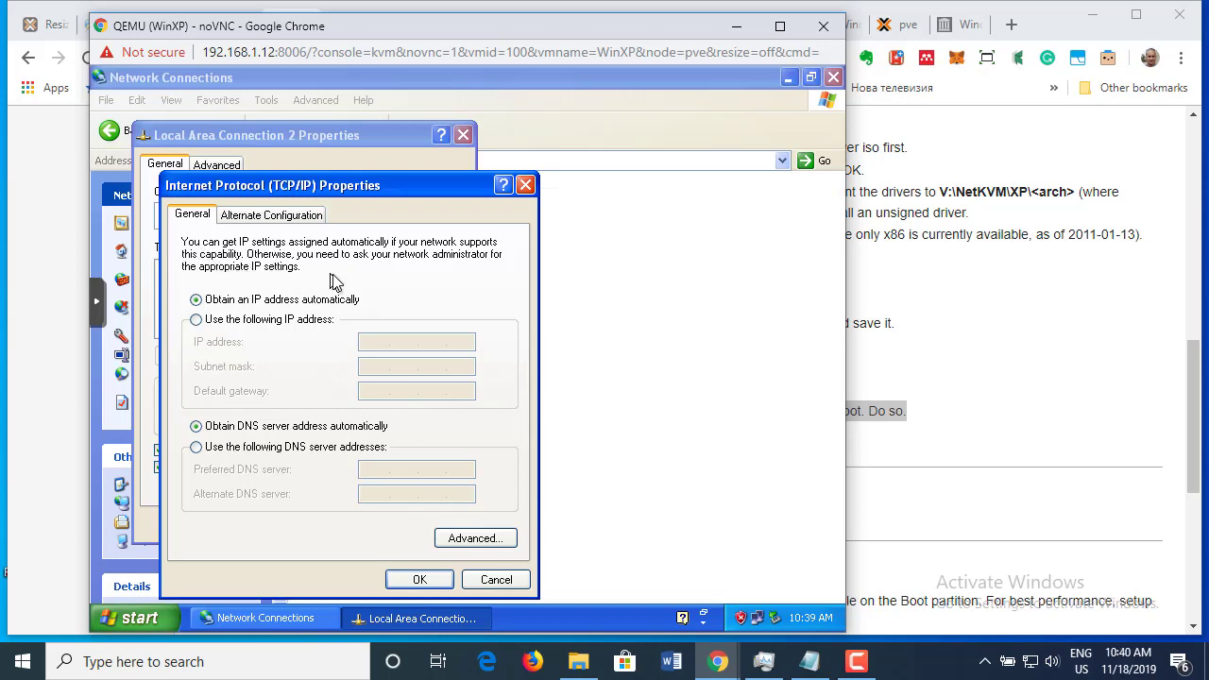
{"action": "left_click", "coordinate": [497, 578]}
{"action": "left_click", "coordinate": [435, 525]}
{"action": "left_click", "coordinate": [638, 324]}
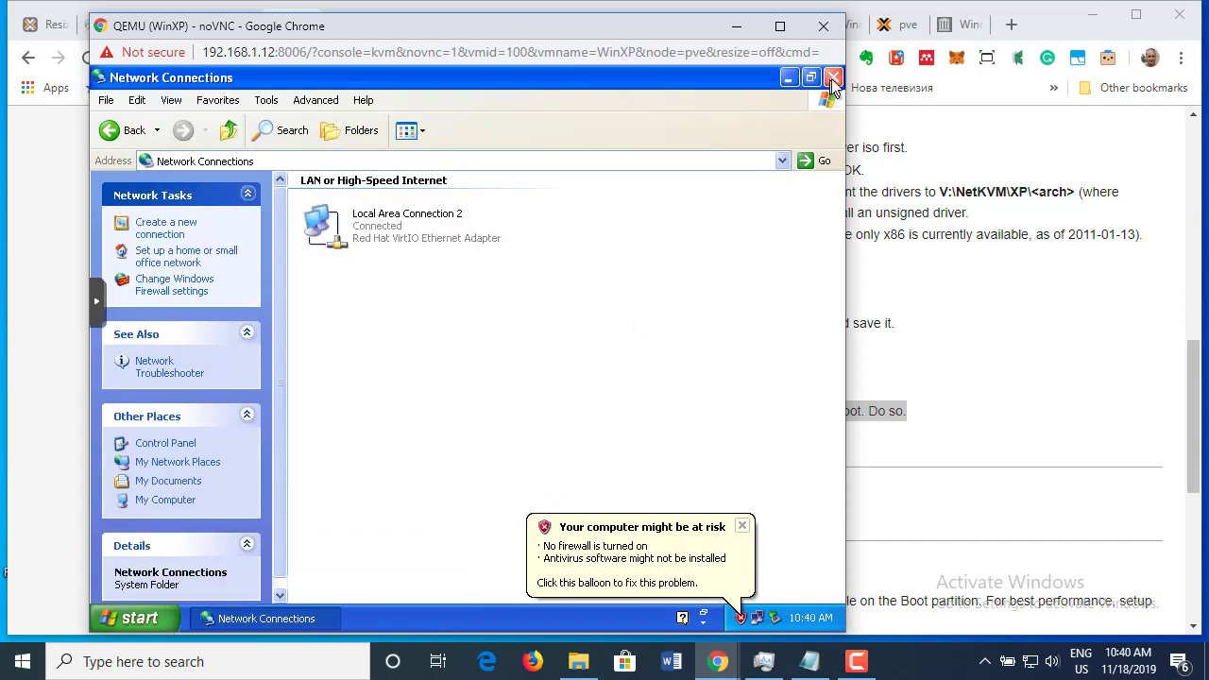
{"action": "left_click", "coordinate": [833, 77]}
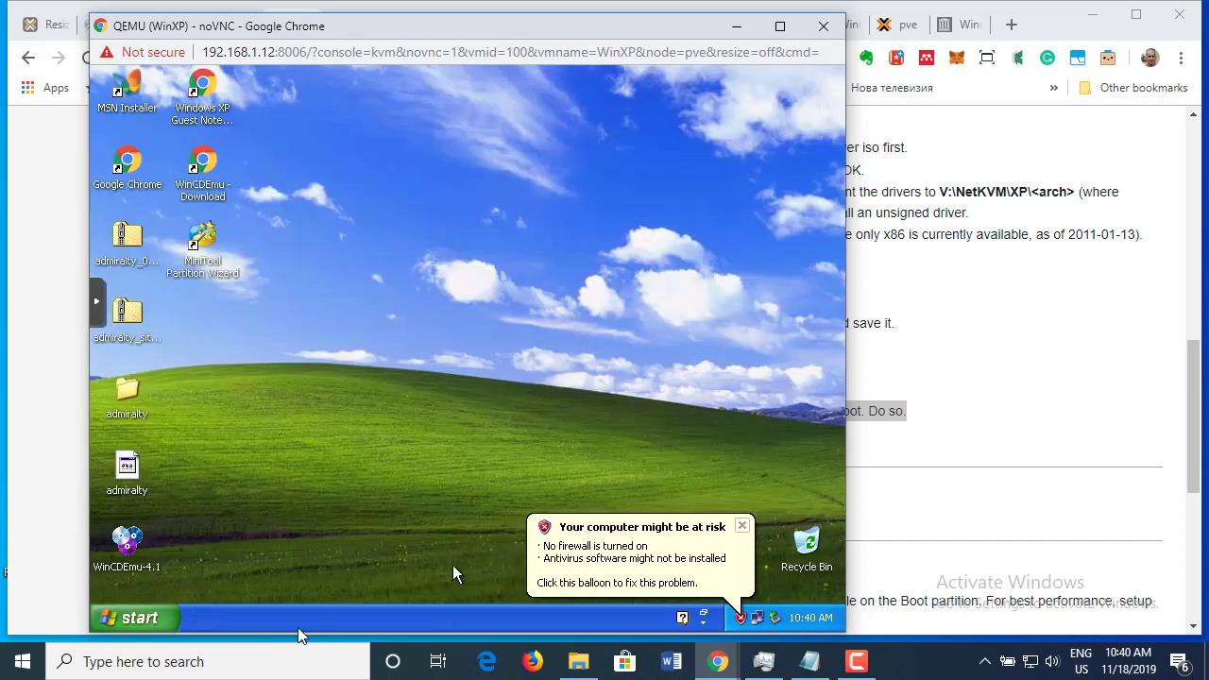
- Launch Google Chrome in the XP guest and test internet access on the two open MiniTool Partition Wizard pages
{"action": "left_click", "coordinate": [141, 622]}
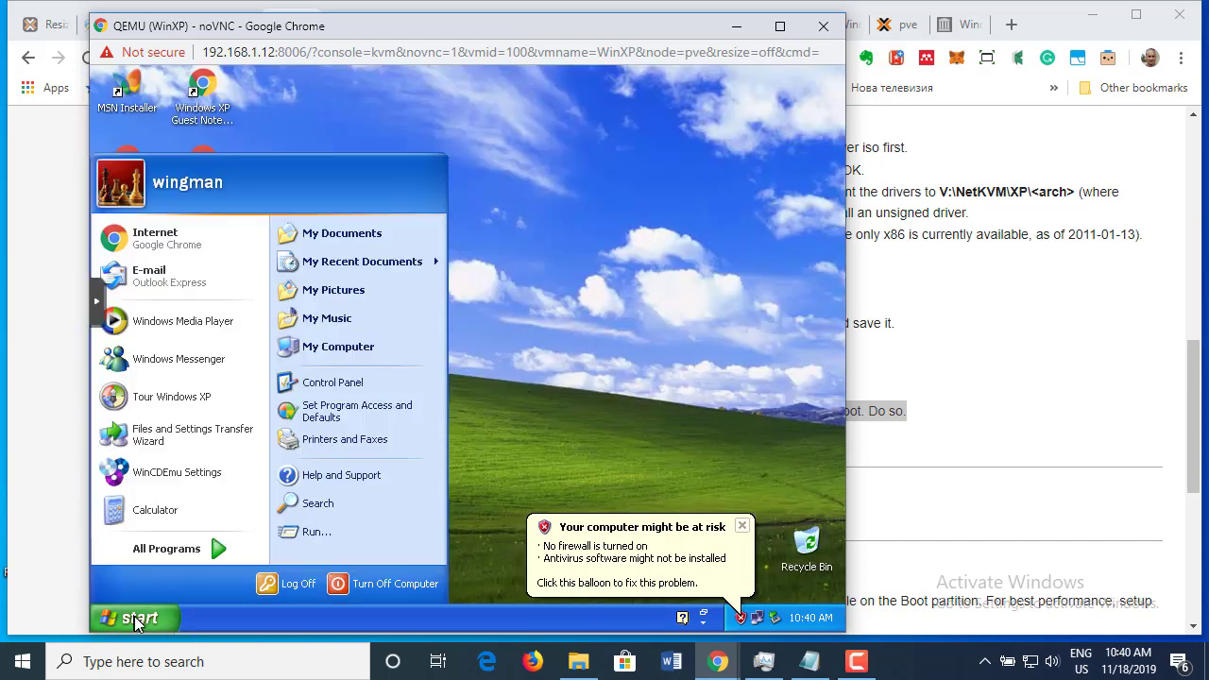
{"action": "left_click", "coordinate": [189, 236]}
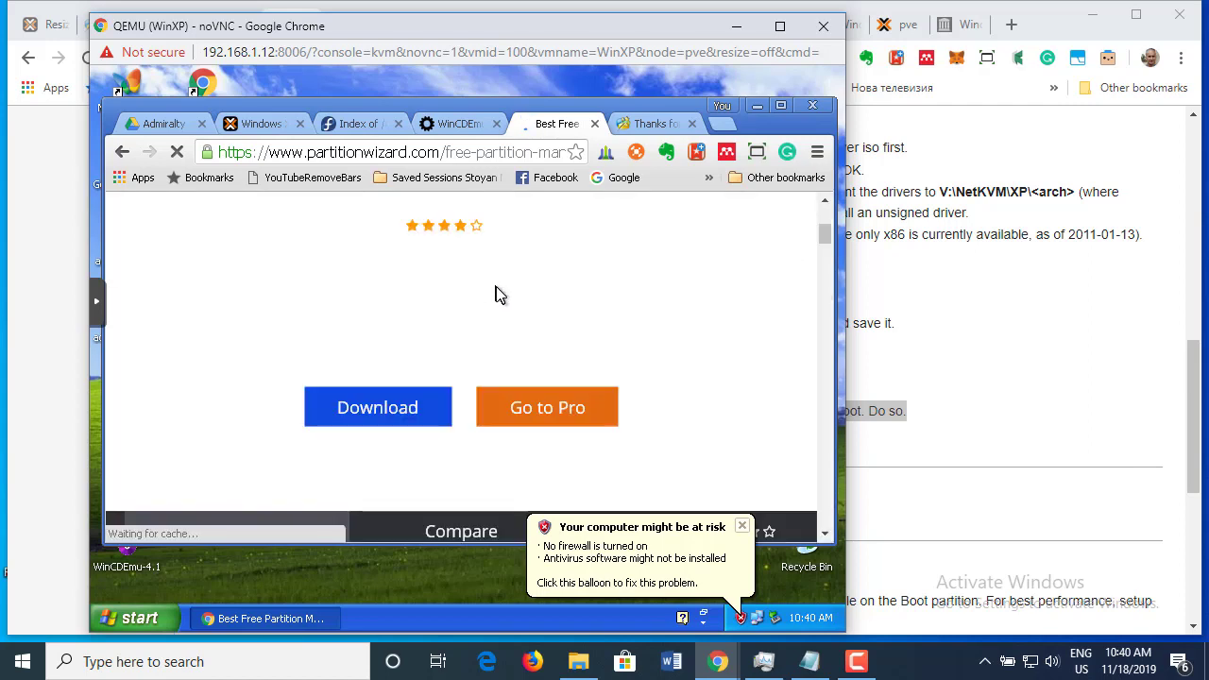
{"action": "left_click", "coordinate": [648, 125]}
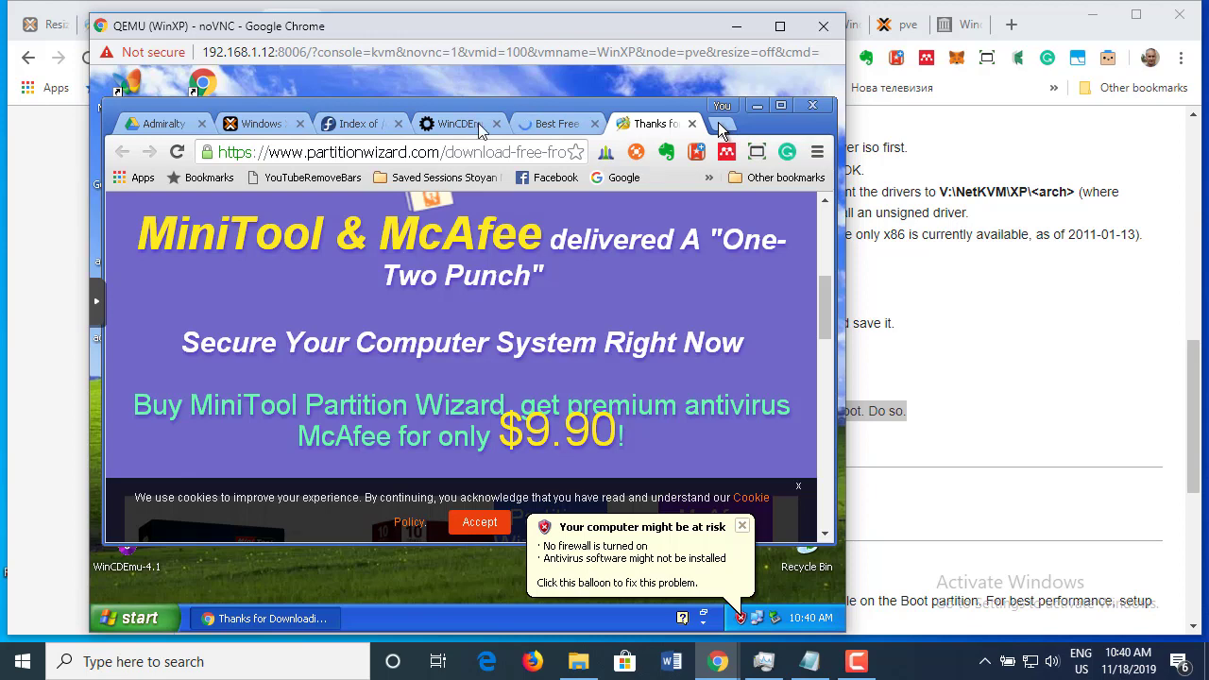
{"action": "left_click", "coordinate": [557, 124]}
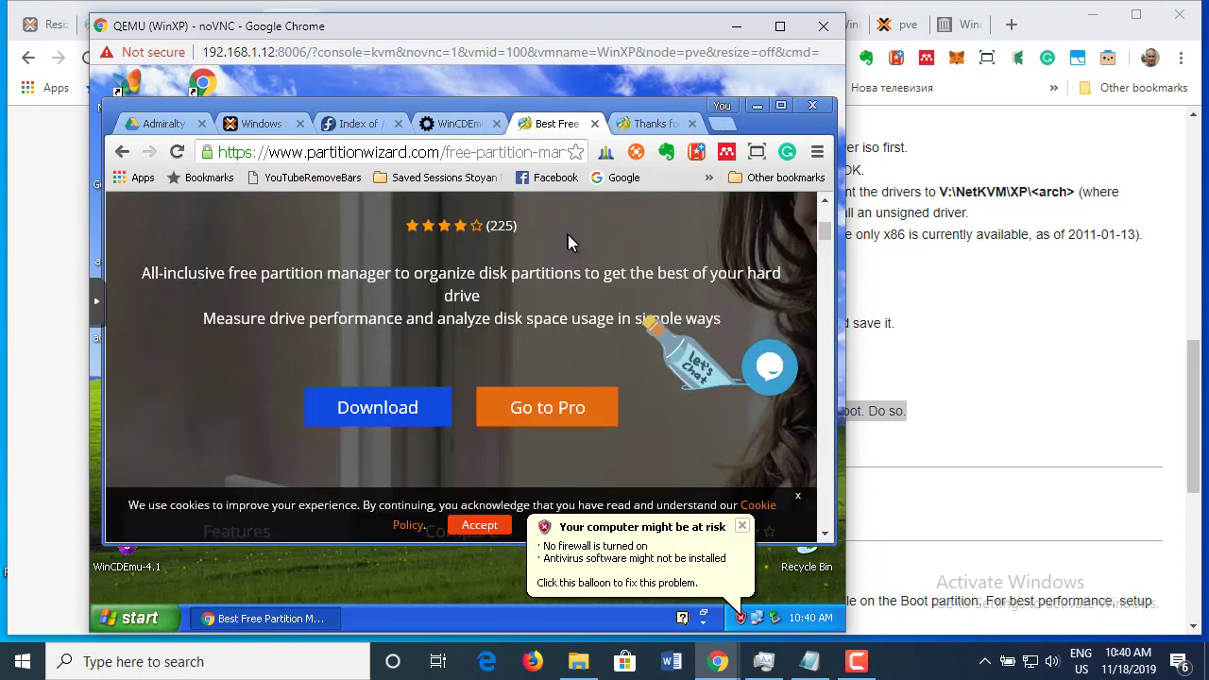